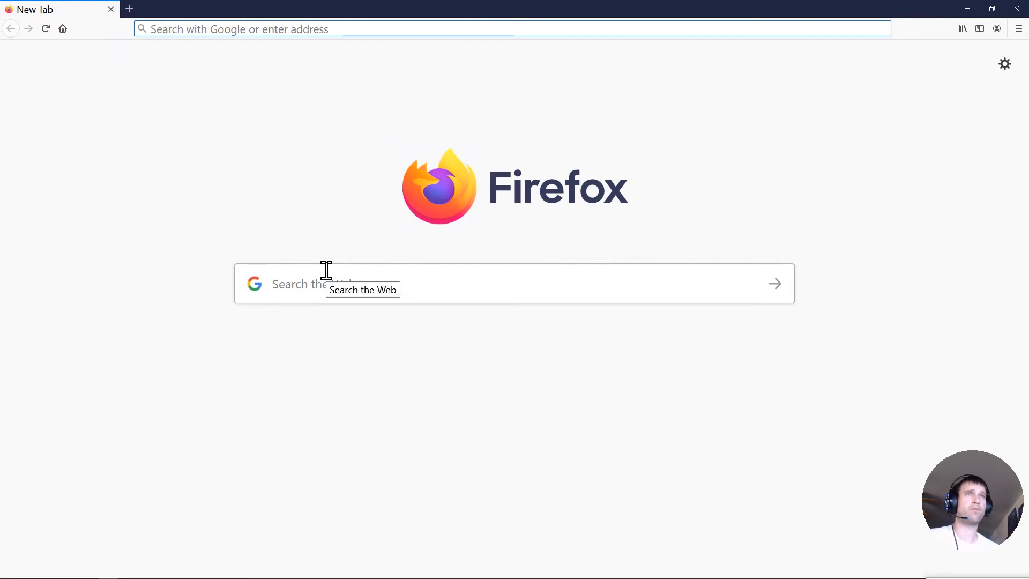
Search the web for "pycharm" and open the JetBrains PyCharm page
{"action": "type", "text": "pycharm"}
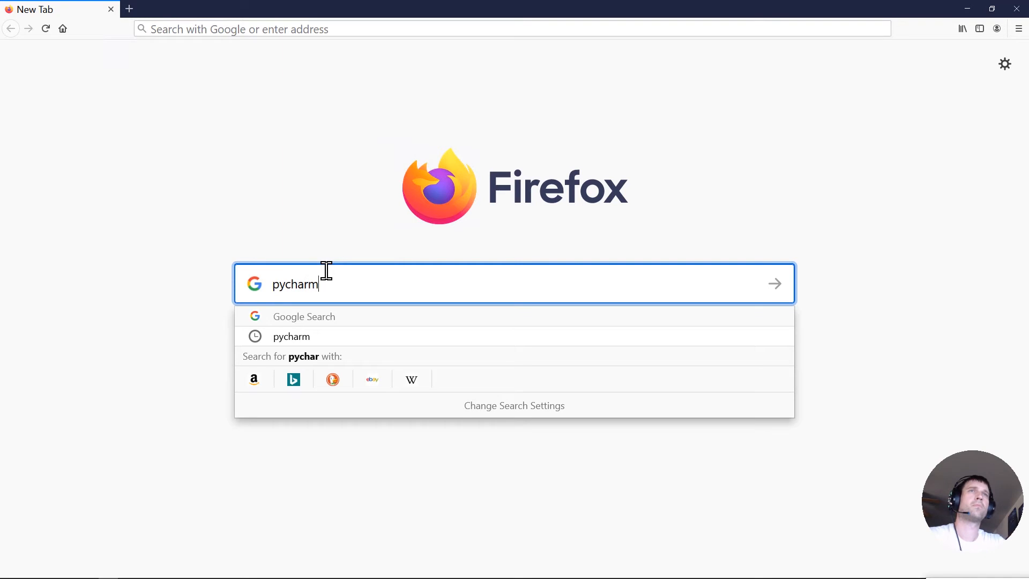
{"action": "key", "text": "Return"}
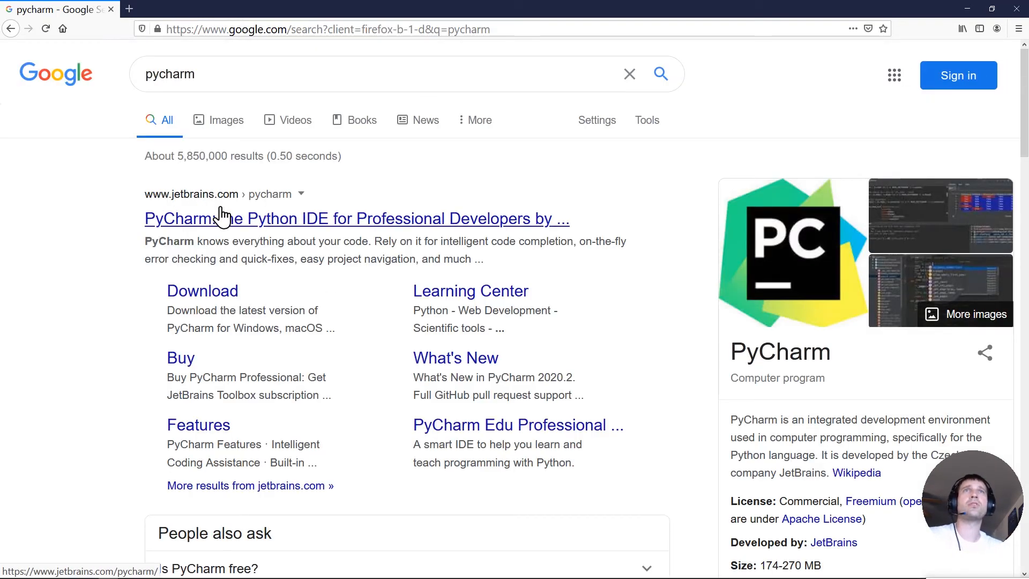
{"action": "left_click", "coordinate": [207, 229]}
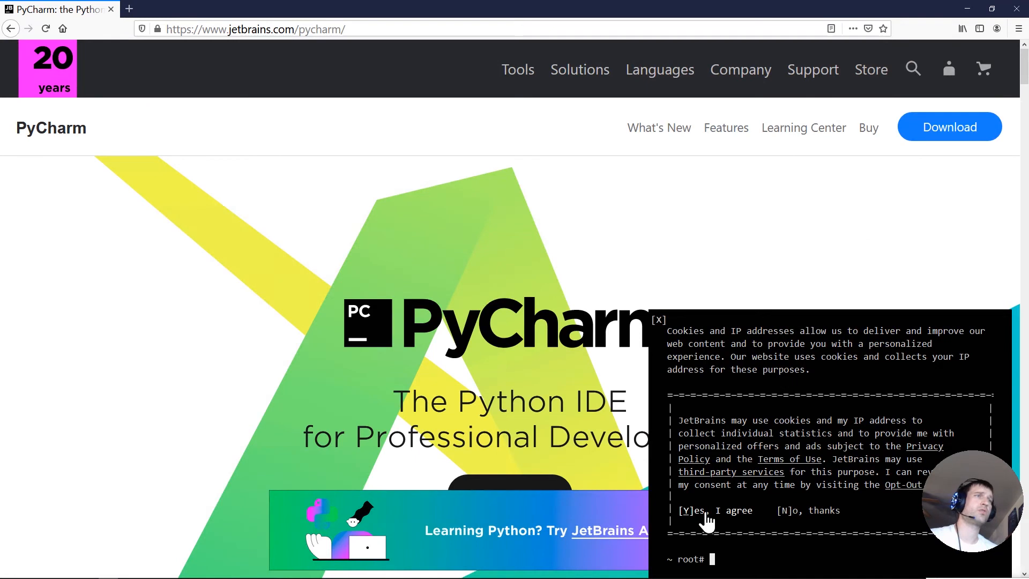
Accept the JetBrains cookie agreement and go to the PyCharm download page
{"action": "left_click", "coordinate": [688, 508]}
{"action": "left_click", "coordinate": [740, 501]}
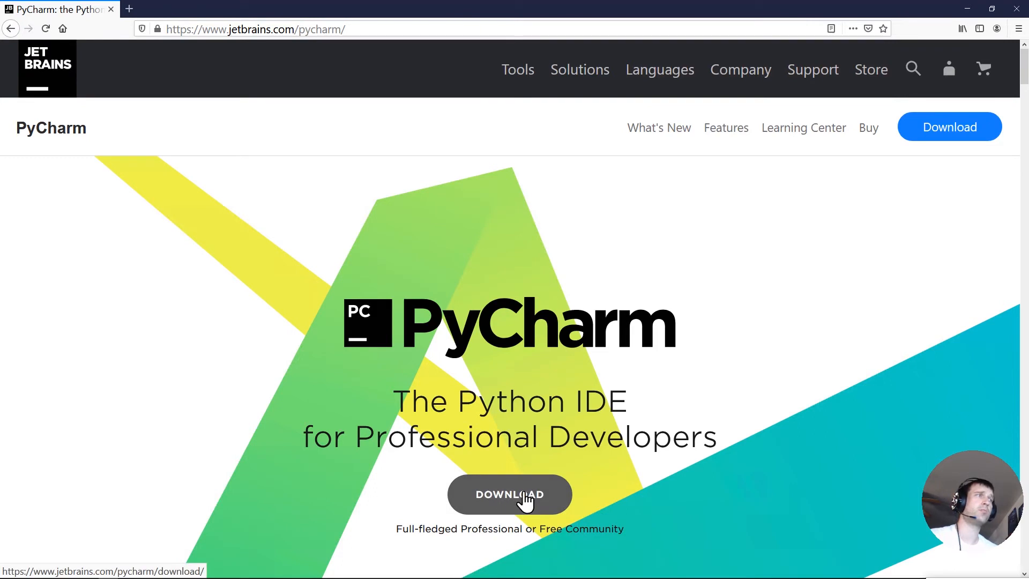
{"action": "left_click", "coordinate": [524, 497]}
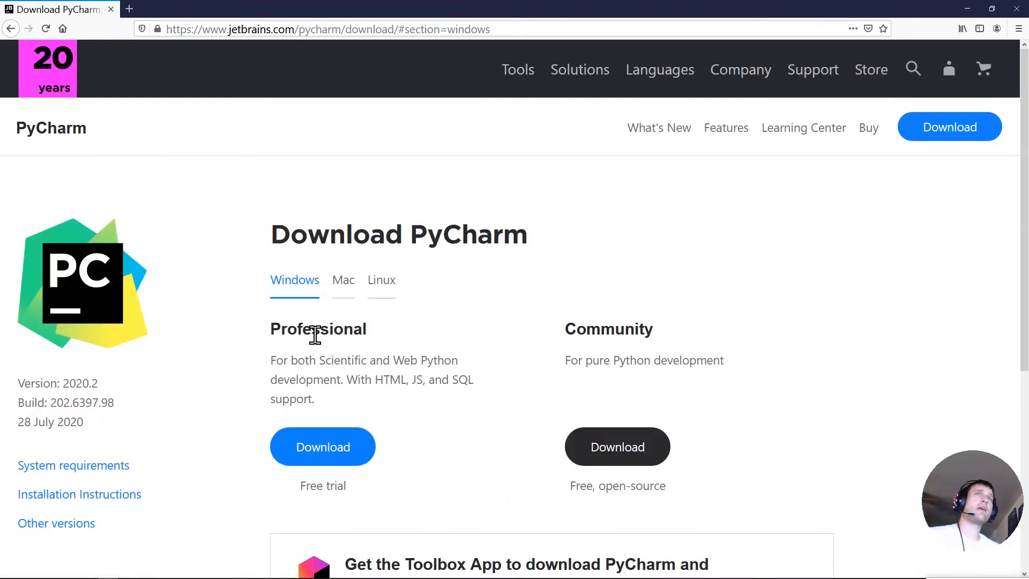
Compare the Professional and Community editions, including the Professional edition's HTML, JS and SQL support
{"action": "double_click", "coordinate": [332, 328]}
{"action": "double_click", "coordinate": [613, 329]}
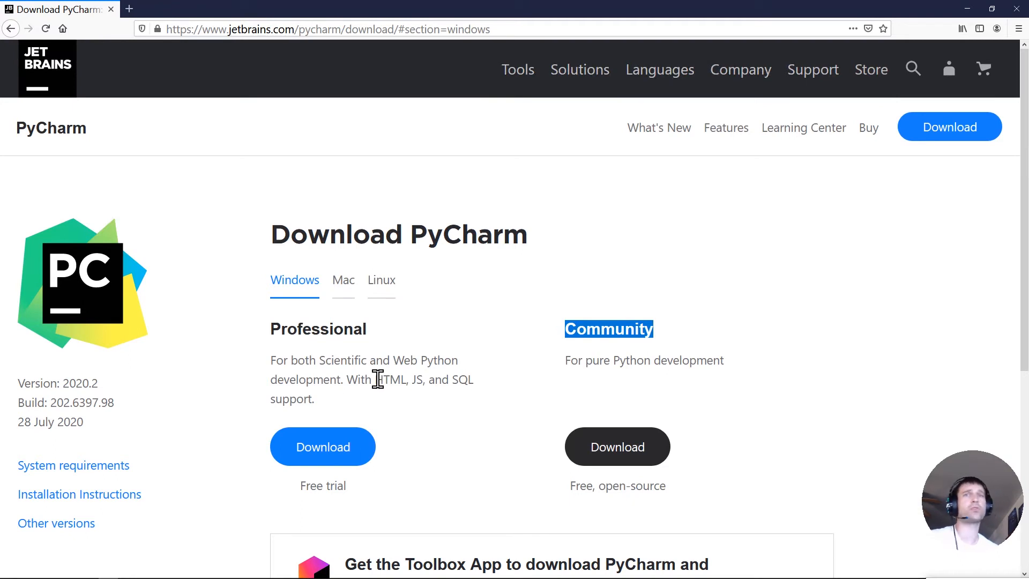
{"action": "left_click_drag", "start_coordinate": [377, 379], "coordinate": [472, 391]}
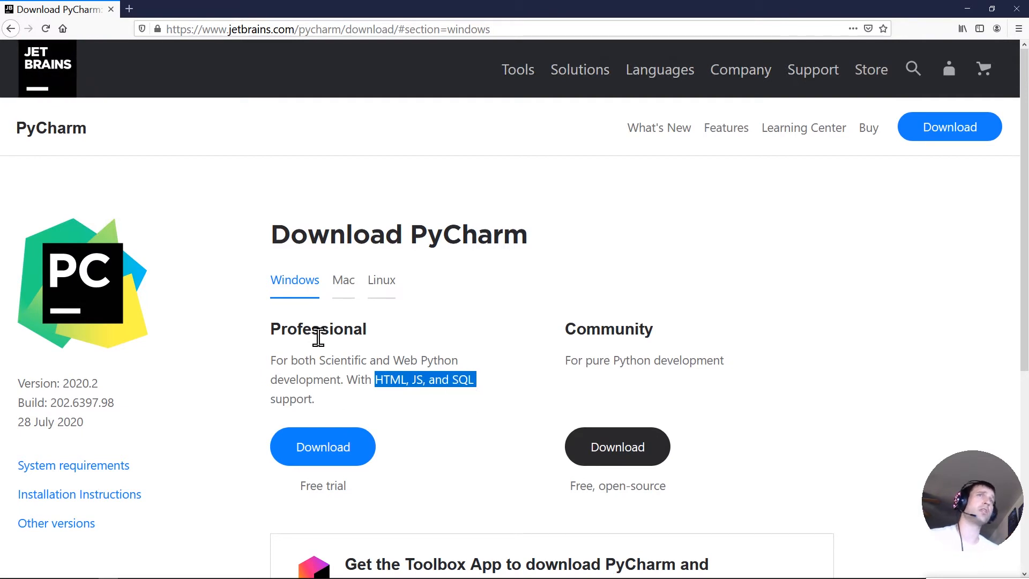
{"action": "left_click", "coordinate": [404, 379]}
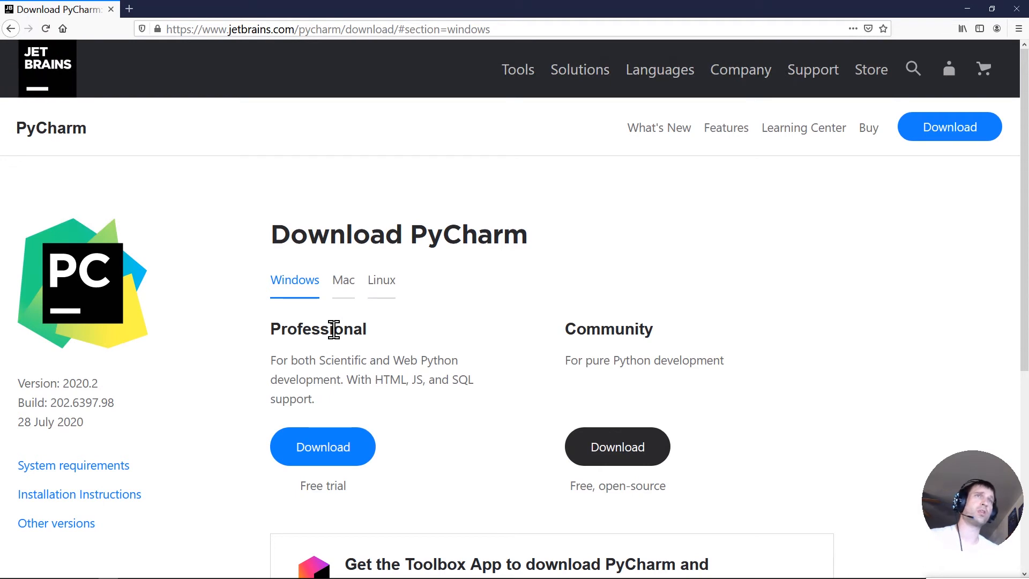
{"action": "double_click", "coordinate": [333, 329]}
{"action": "double_click", "coordinate": [608, 334]}
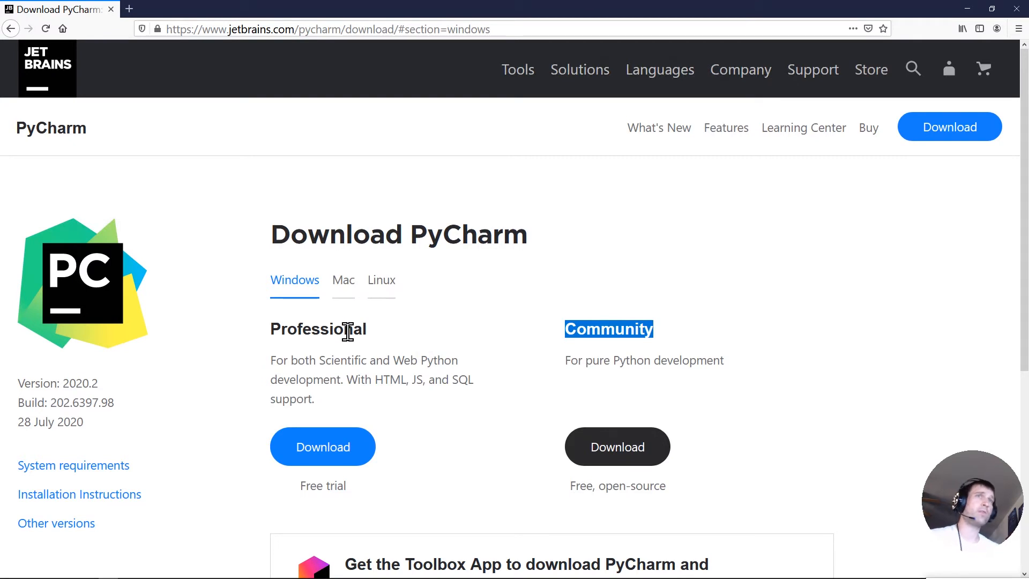
{"action": "double_click", "coordinate": [351, 330]}
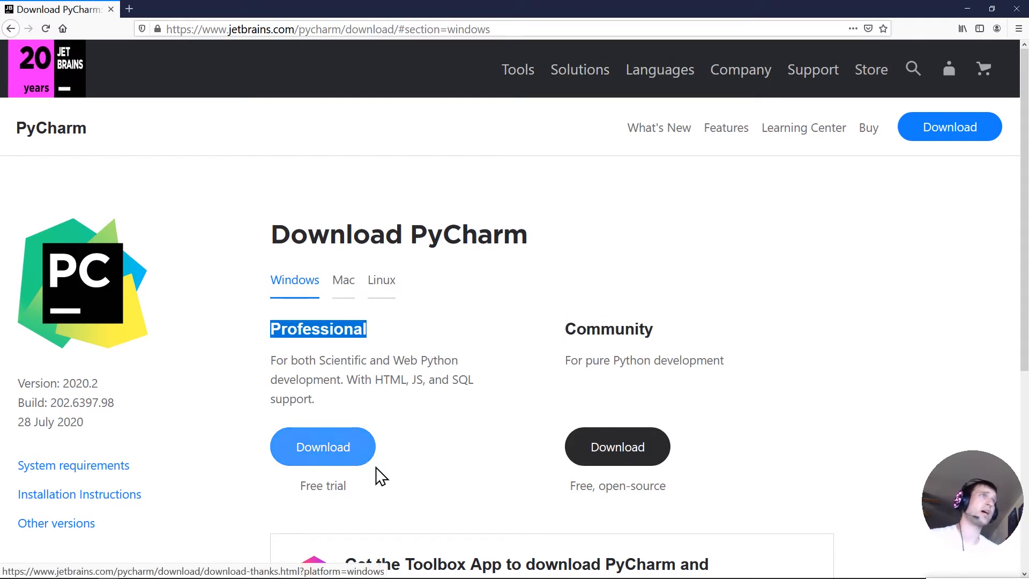
Open the PyCharm purchase page and review the yearly subscription prices for organizations
{"action": "left_click", "coordinate": [860, 134]}
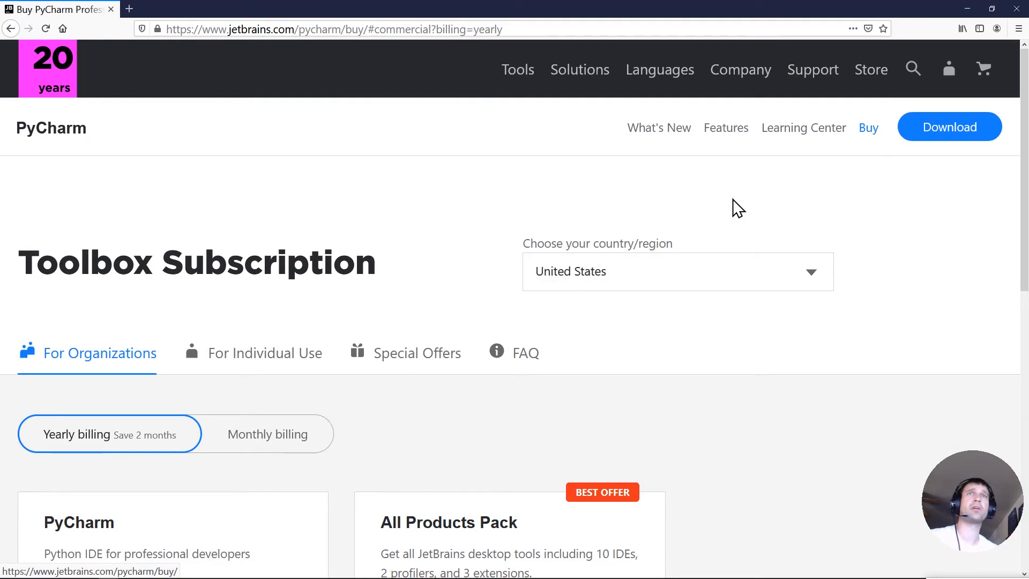
{"action": "scroll", "coordinate": [271, 262], "scroll_direction": "down", "scroll_amount": 4}
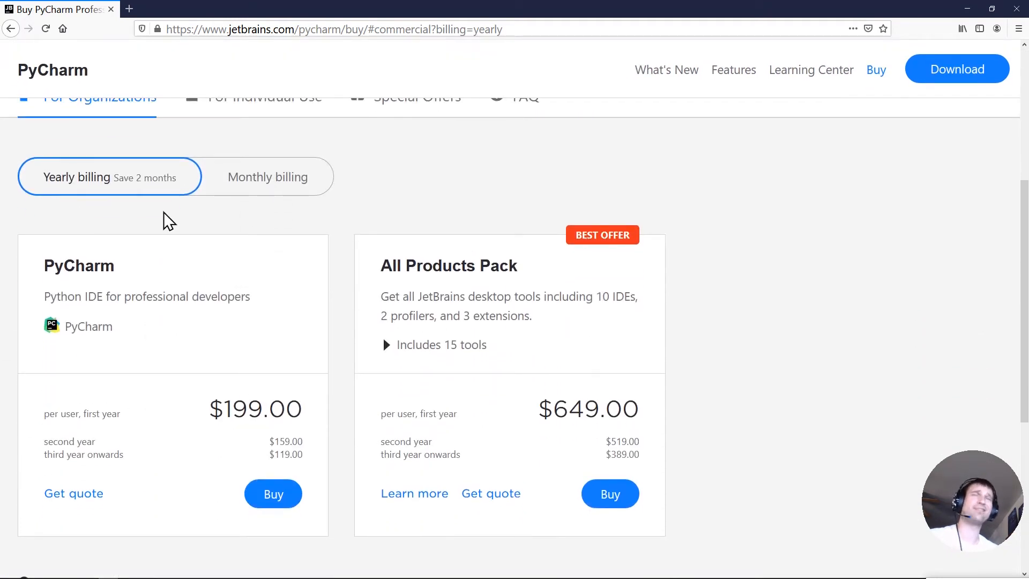
{"action": "scroll", "coordinate": [182, 244], "scroll_direction": "up", "scroll_amount": 2}
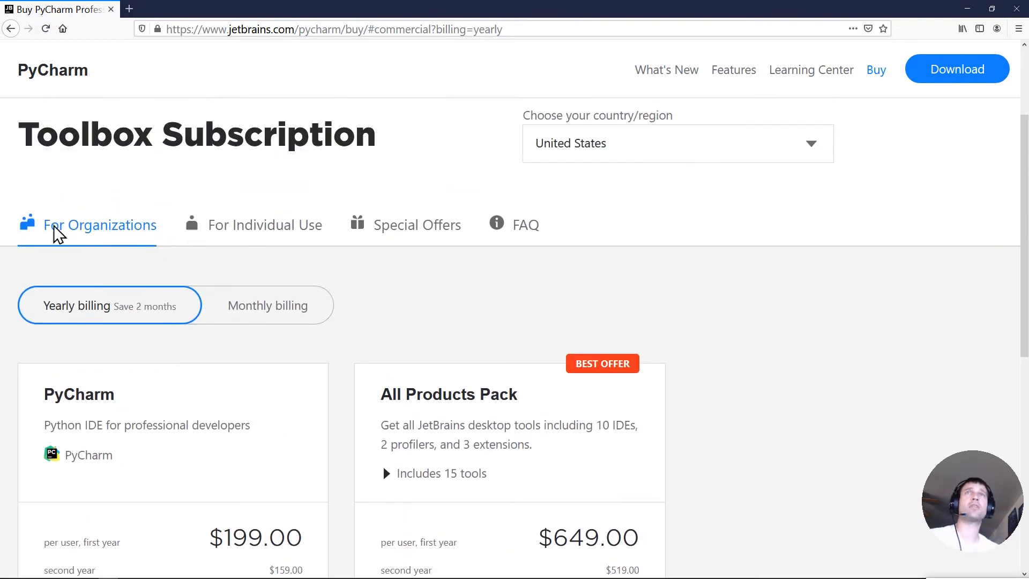
Review PyCharm's individual-use subscription prices under both yearly and monthly billing
{"action": "left_click", "coordinate": [248, 237]}
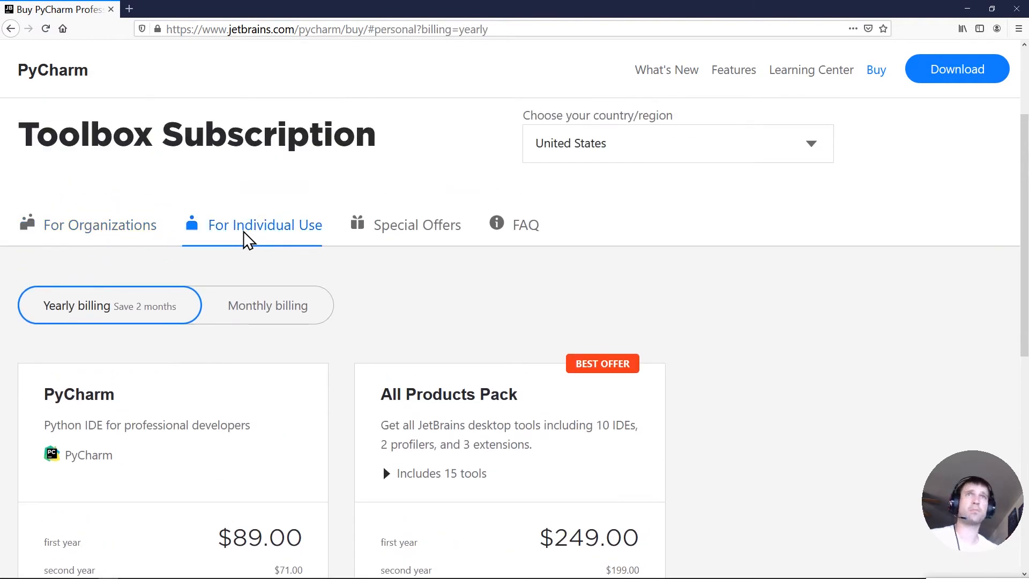
{"action": "scroll", "coordinate": [233, 295], "scroll_direction": "down", "scroll_amount": 2}
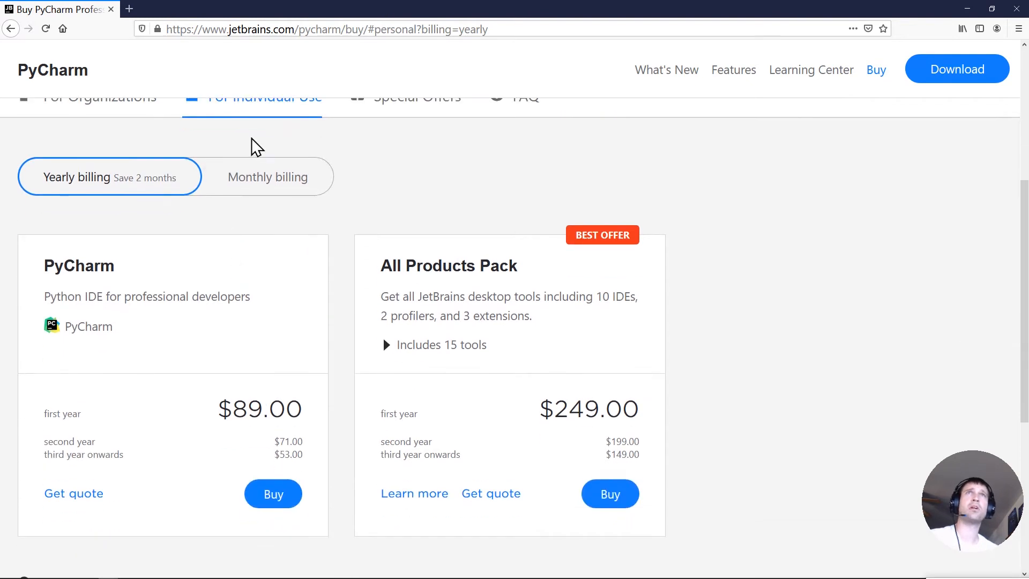
{"action": "scroll", "coordinate": [250, 140], "scroll_direction": "up", "scroll_amount": 2}
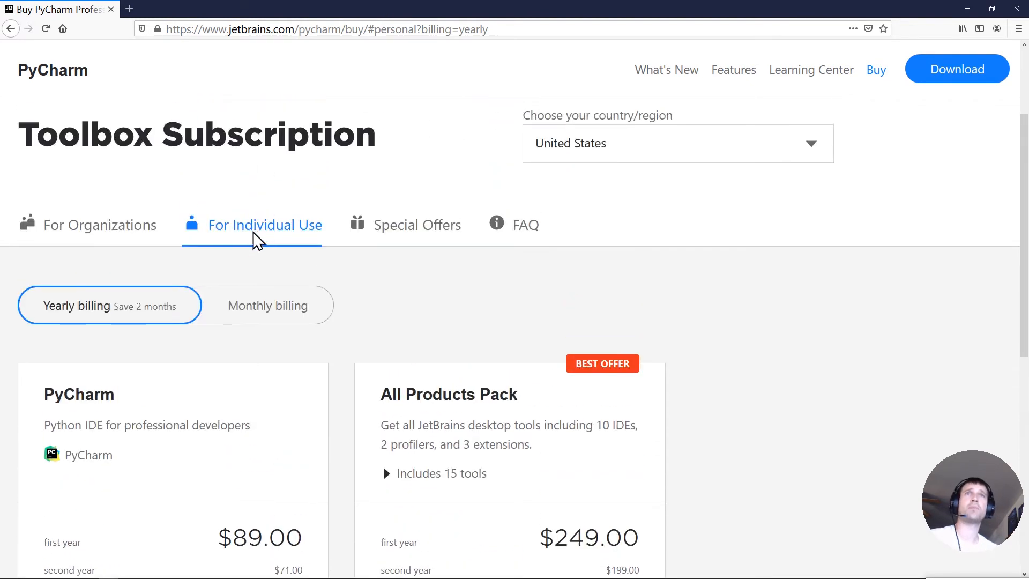
{"action": "scroll", "coordinate": [260, 240], "scroll_direction": "down", "scroll_amount": 4}
{"action": "scroll", "coordinate": [92, 198], "scroll_direction": "up", "scroll_amount": 2}
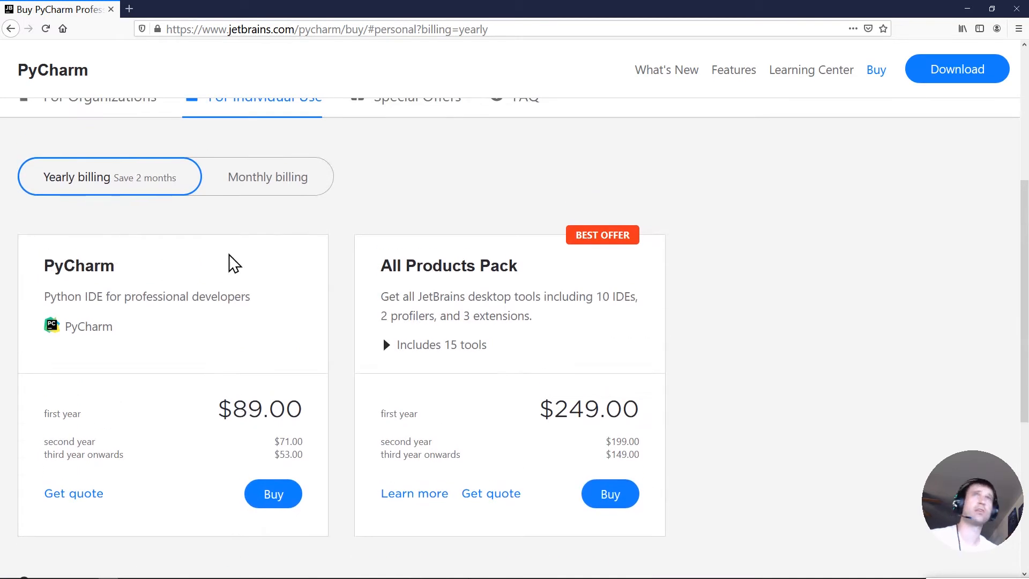
{"action": "left_click", "coordinate": [246, 190]}
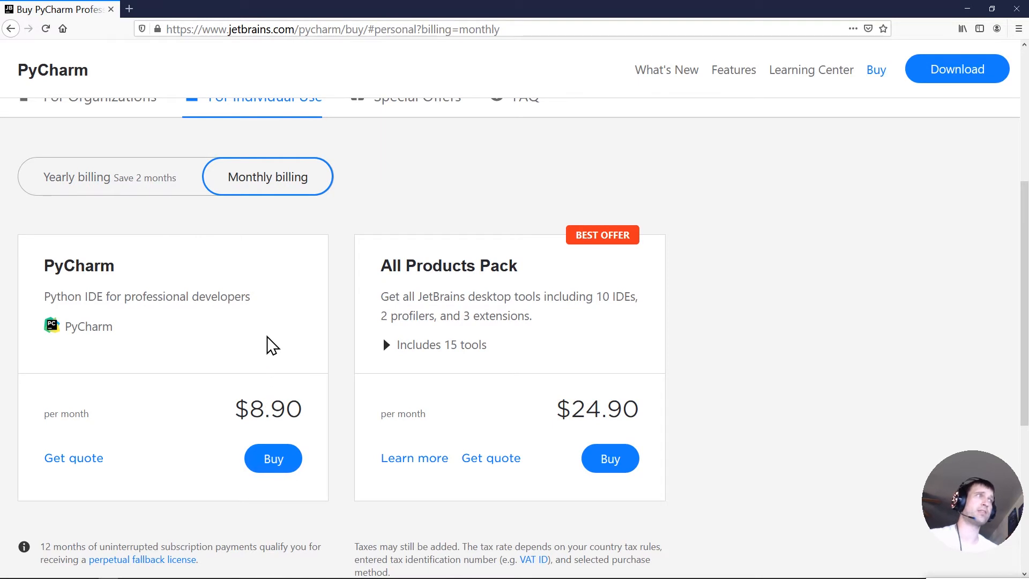
{"action": "scroll", "coordinate": [265, 346], "scroll_direction": "up", "scroll_amount": 3}
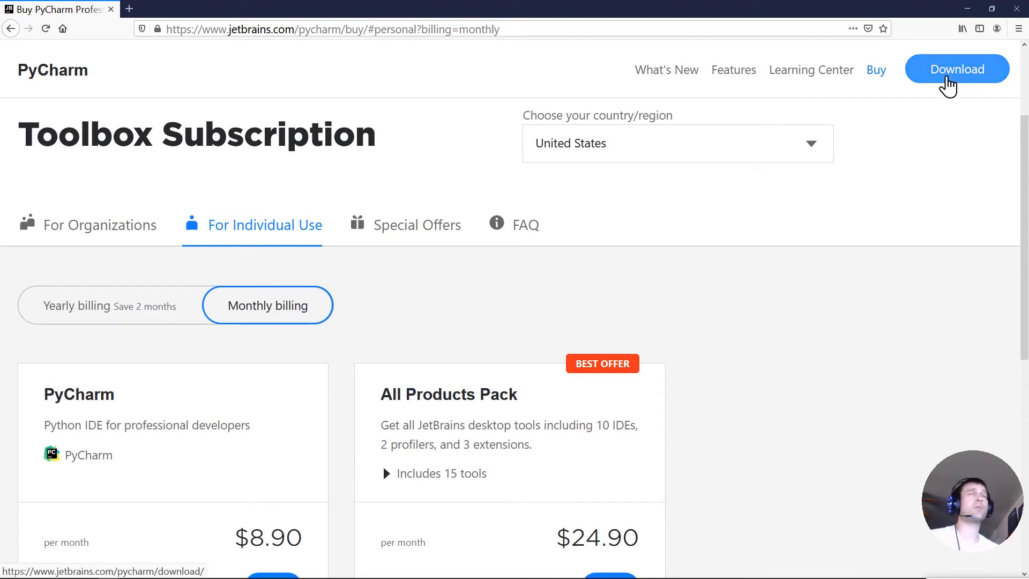
Return to the download page and save the Windows Community edition installer, pycharm-community-2020.2.exe
{"action": "left_click", "coordinate": [947, 81]}
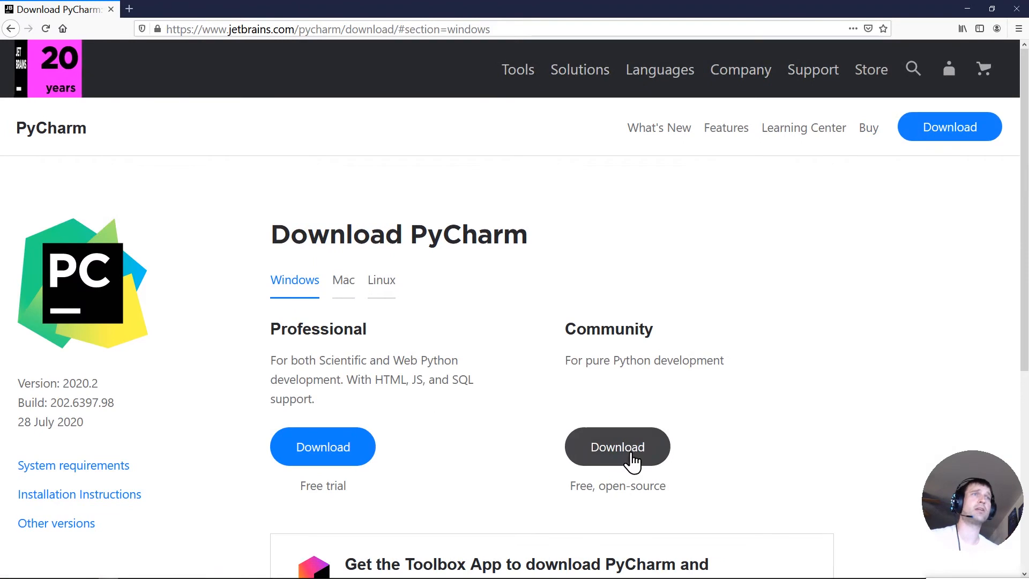
{"action": "left_click", "coordinate": [629, 460]}
{"action": "left_click", "coordinate": [616, 446]}
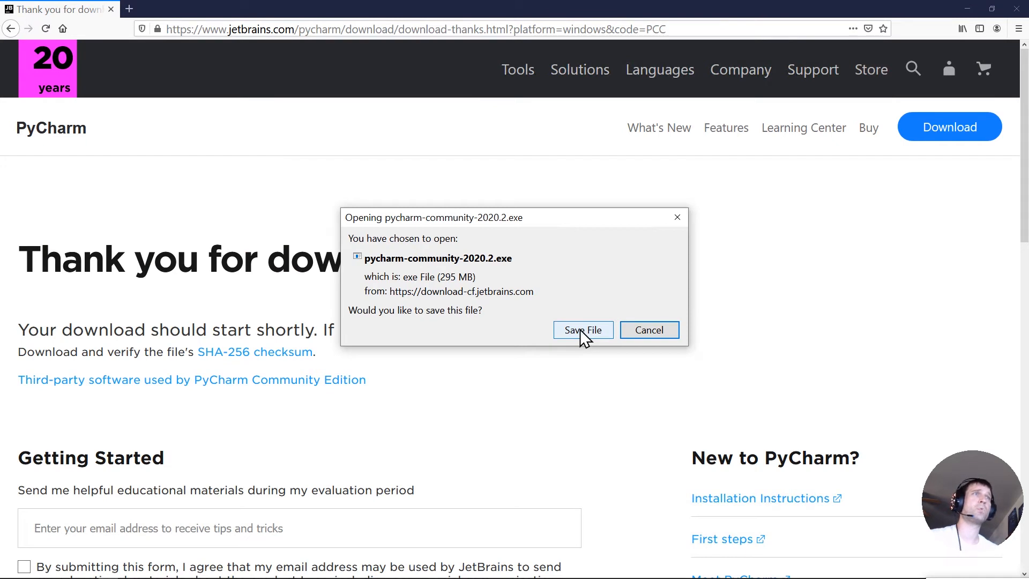
{"action": "left_click", "coordinate": [581, 331]}
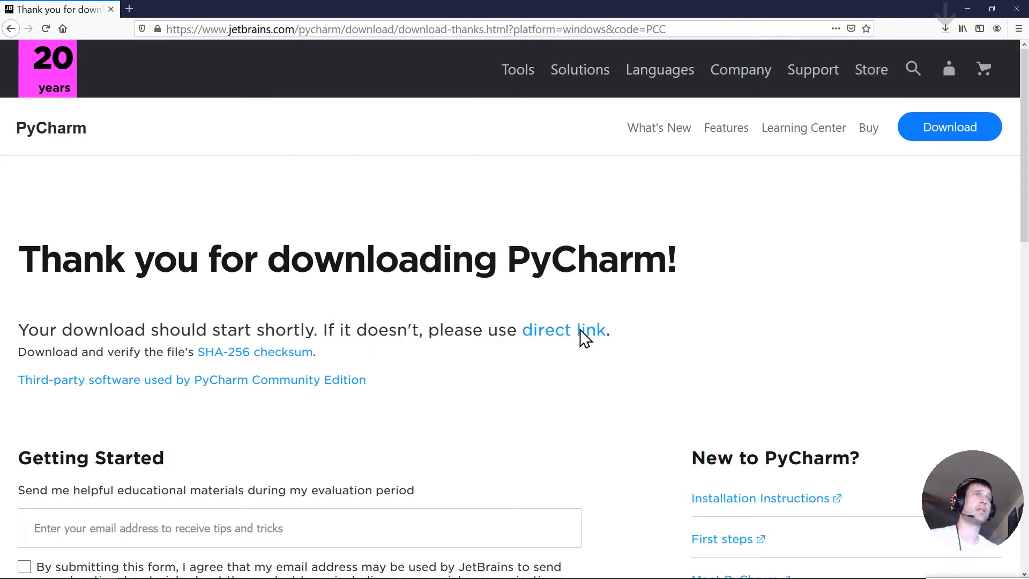
Run the downloaded PyCharm Community installer and allow it to make changes to the device
{"action": "left_click", "coordinate": [945, 29]}
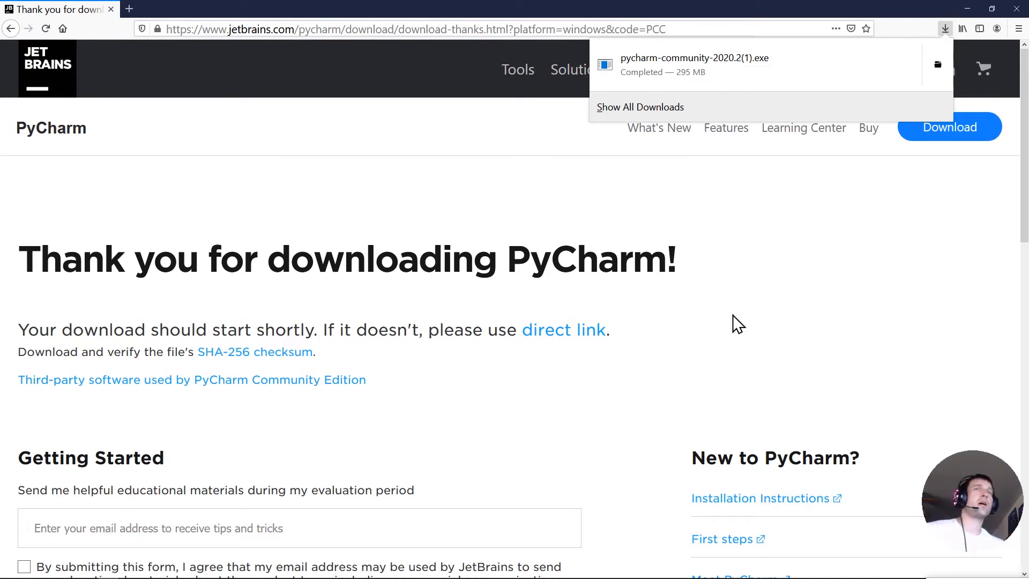
{"action": "left_click", "coordinate": [732, 69]}
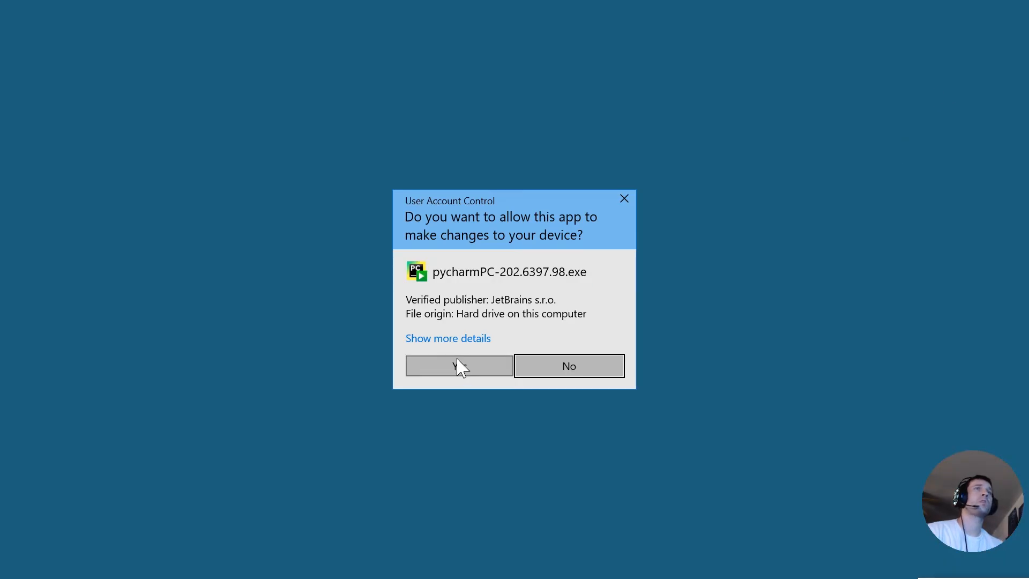
{"action": "left_click", "coordinate": [460, 367]}
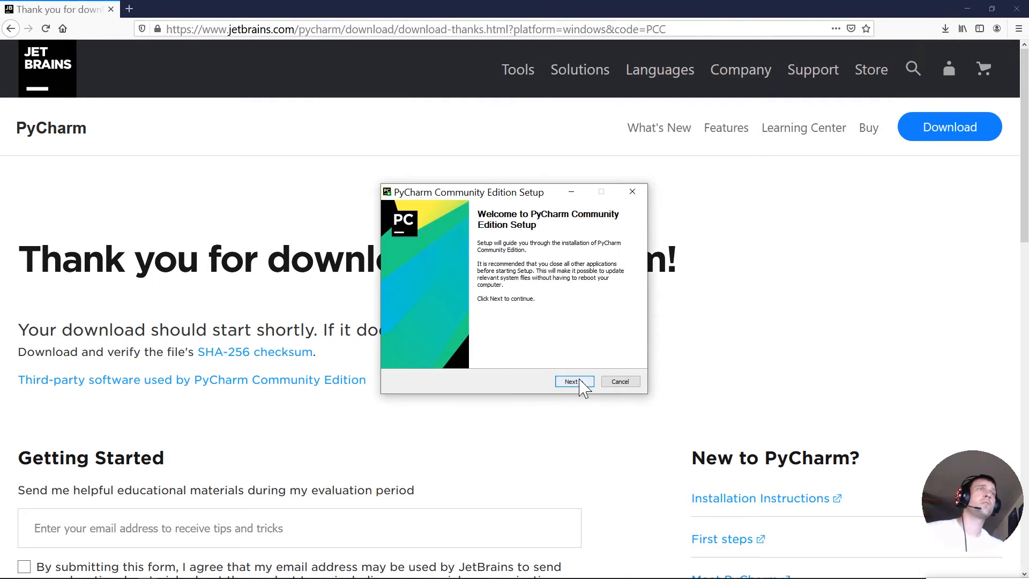
Accept the default install location and enable the 64-bit launcher desktop shortcut
{"action": "left_click", "coordinate": [575, 385]}
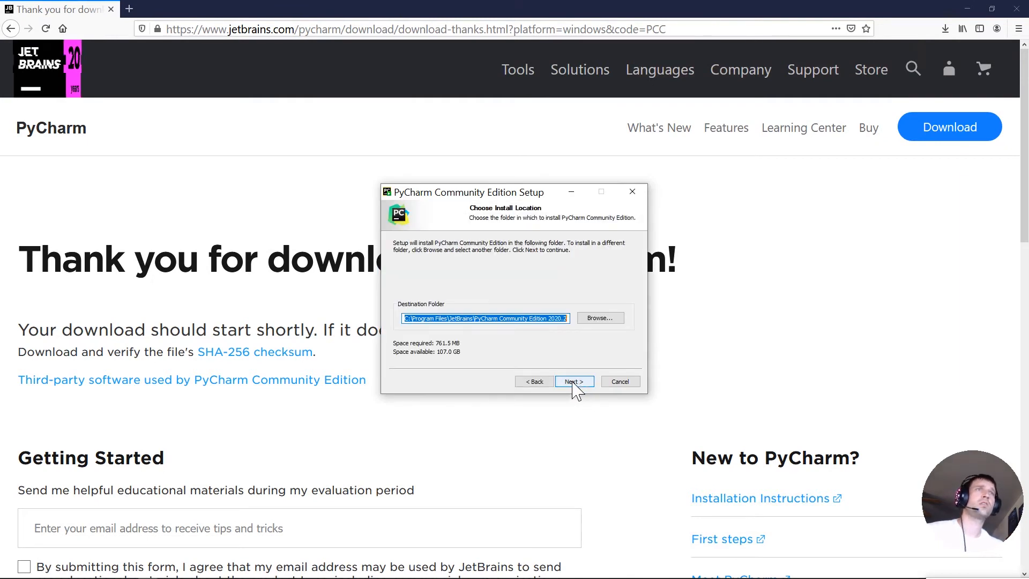
{"action": "left_click", "coordinate": [573, 383]}
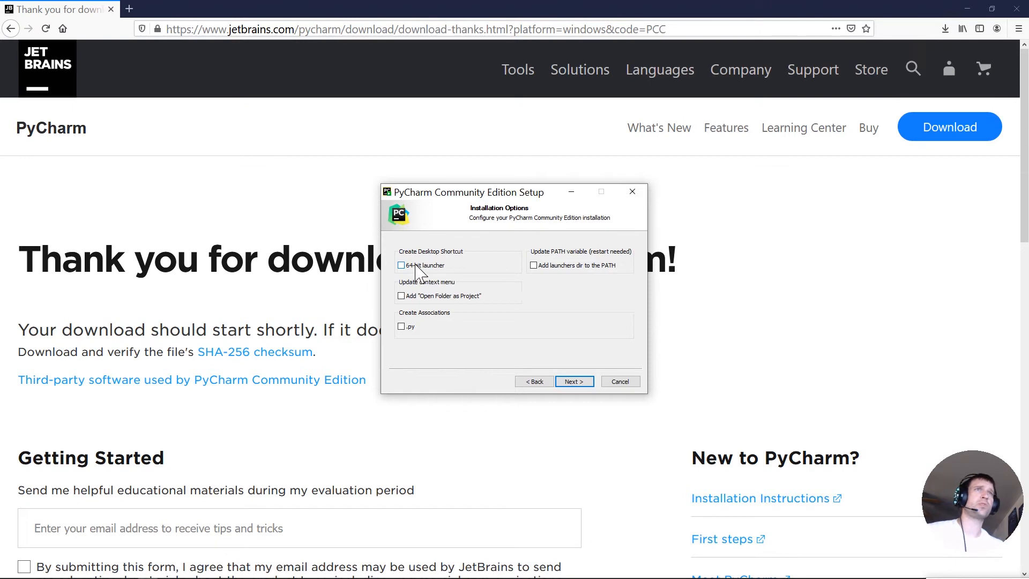
{"action": "left_click", "coordinate": [402, 265]}
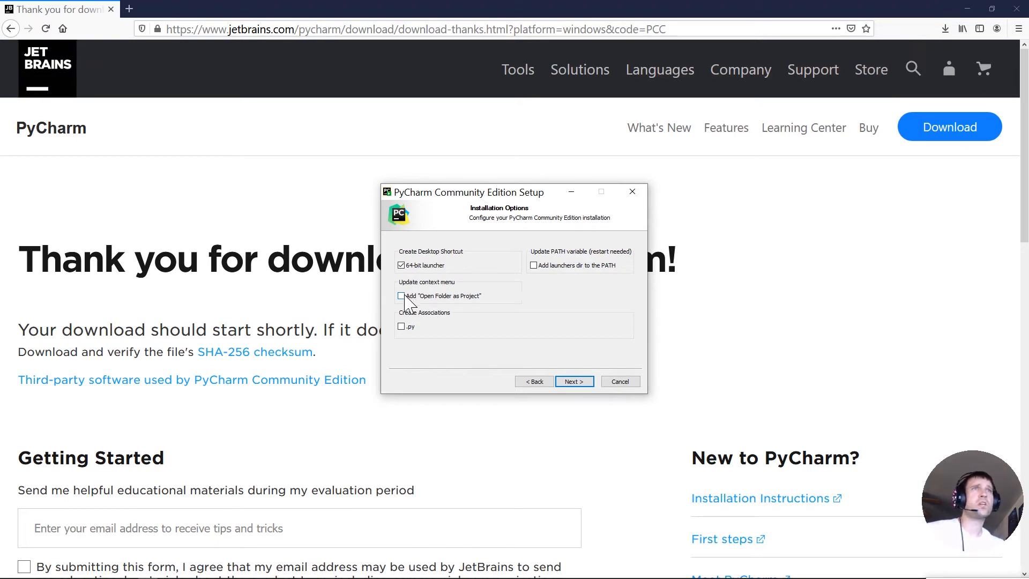
Close the browser, then find This PC through Windows search and open it
{"action": "left_click", "coordinate": [1016, 8]}
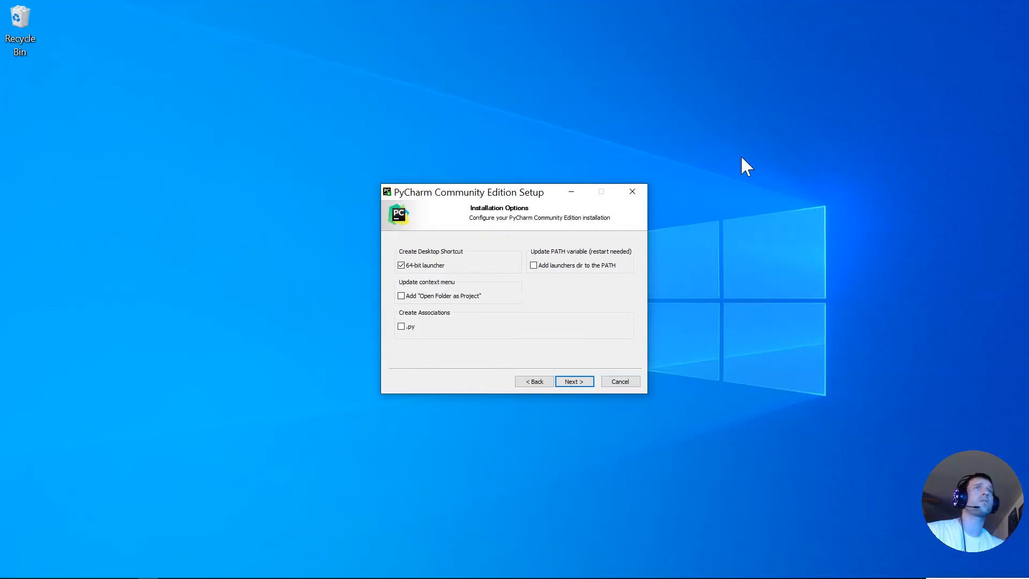
{"action": "mouse_move", "coordinate": [34, 573]}
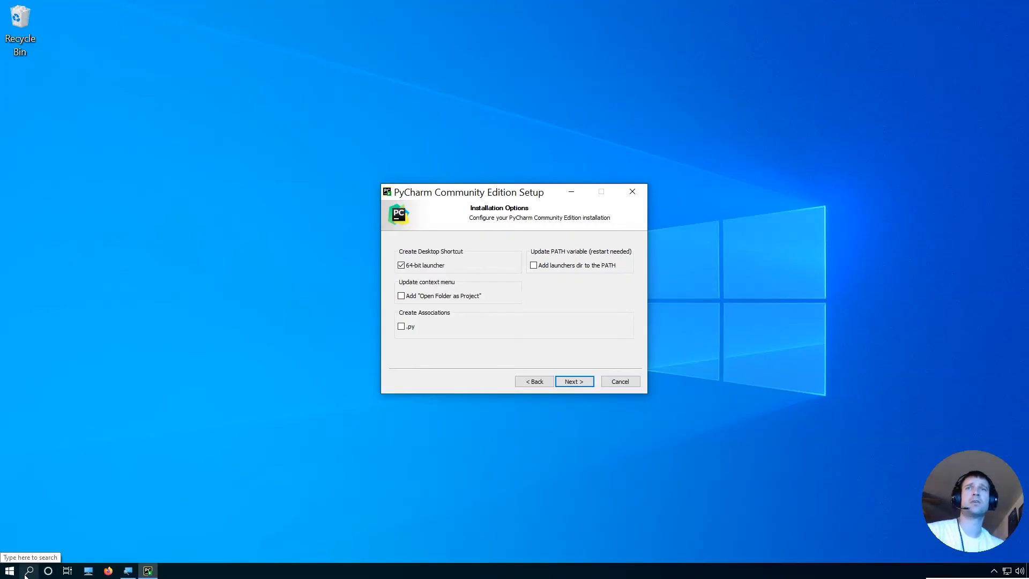
{"action": "left_click", "coordinate": [29, 570]}
{"action": "type", "text": "thi"}
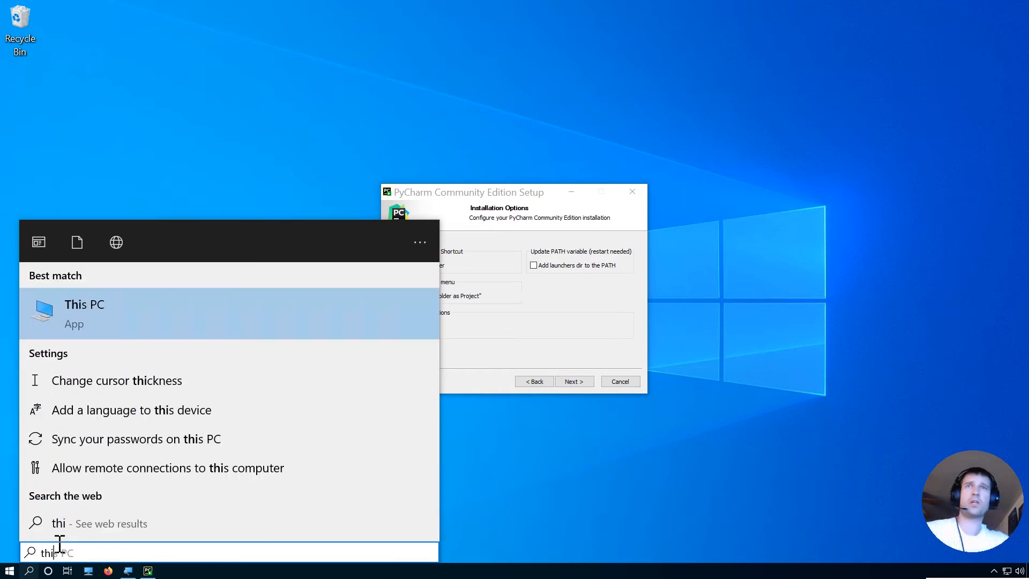
{"action": "key", "text": "Return"}
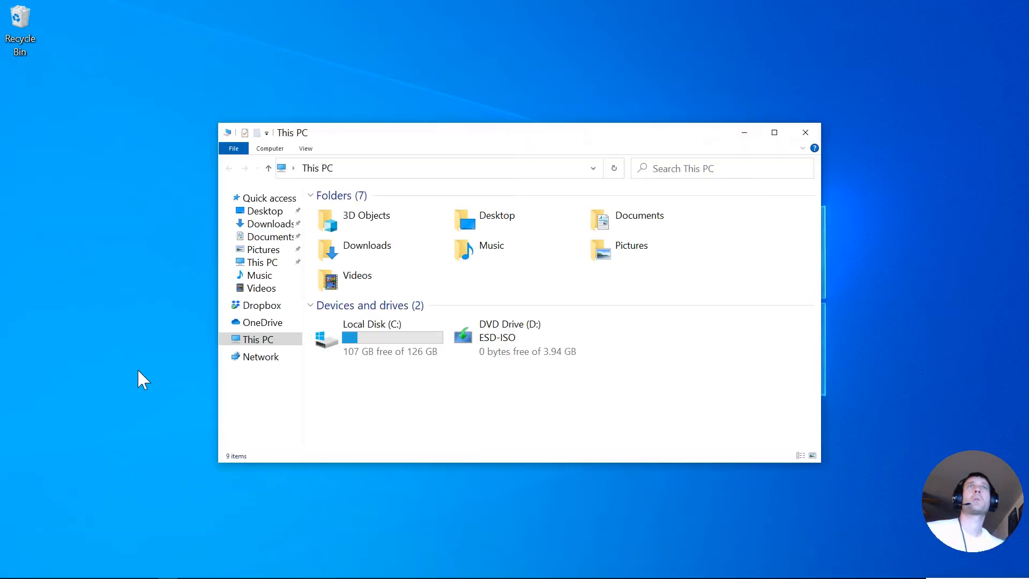
Move the This PC window clear of the setup options and examine the context commands for the Pictures folder
{"action": "left_click_drag", "start_coordinate": [406, 134], "coordinate": [314, 338]}
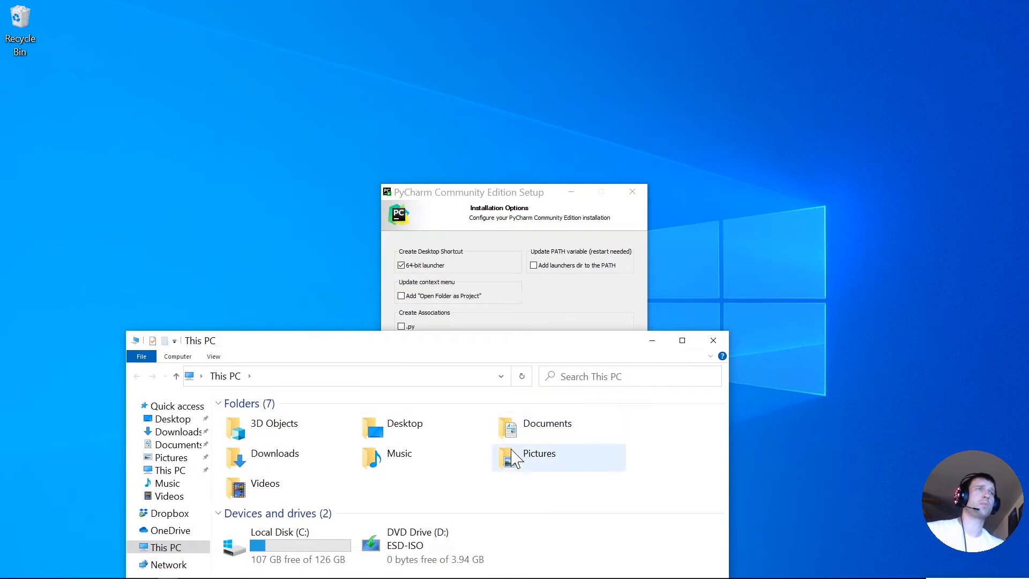
{"action": "right_click", "coordinate": [515, 462]}
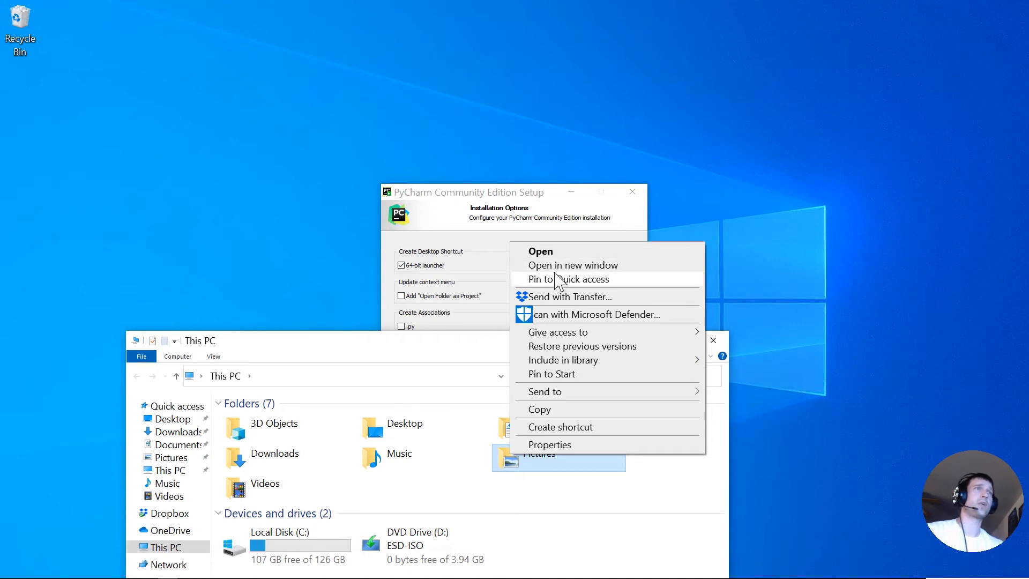
{"action": "left_click", "coordinate": [386, 289]}
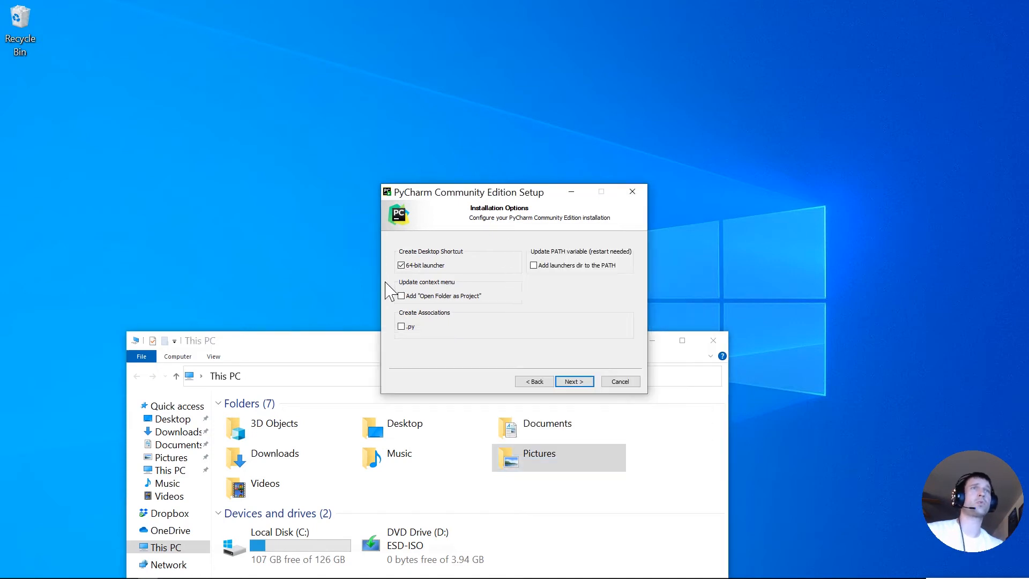
Enable the "Open Folder as Project" context menu entry and the .py file association, and close the This PC window
{"action": "left_click", "coordinate": [401, 296]}
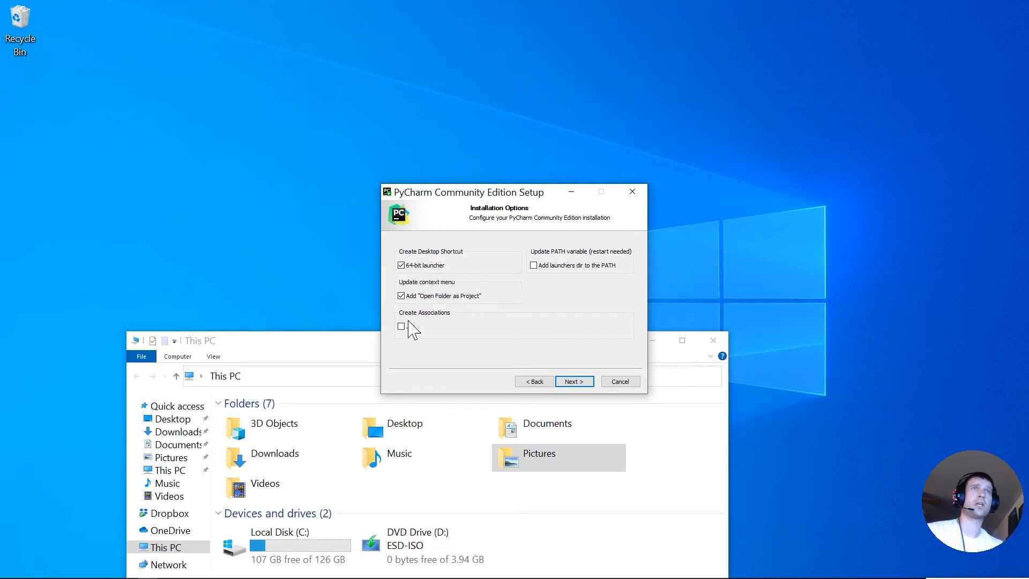
{"action": "left_click", "coordinate": [390, 458]}
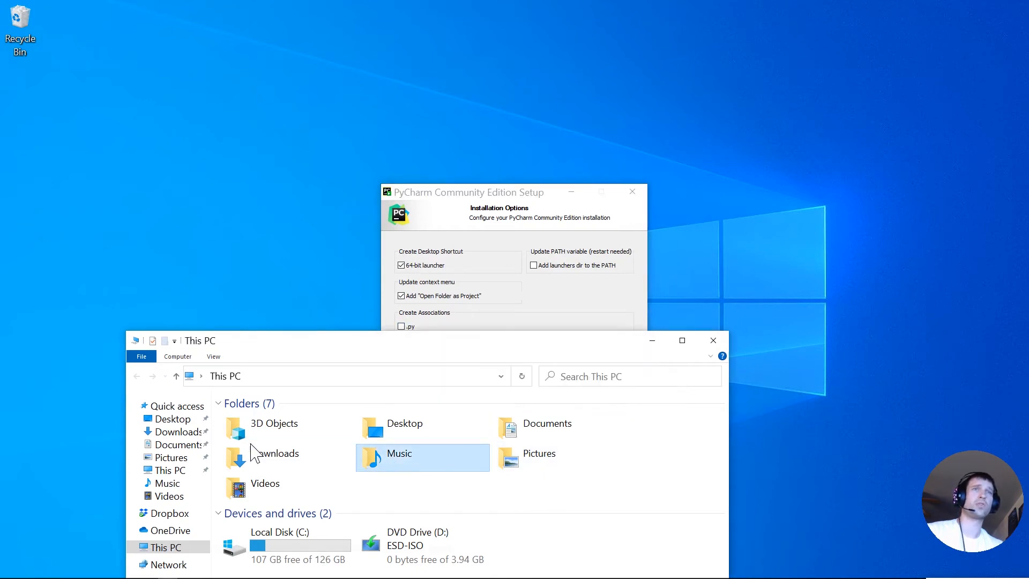
{"action": "left_click", "coordinate": [267, 418]}
{"action": "left_click", "coordinate": [544, 292]}
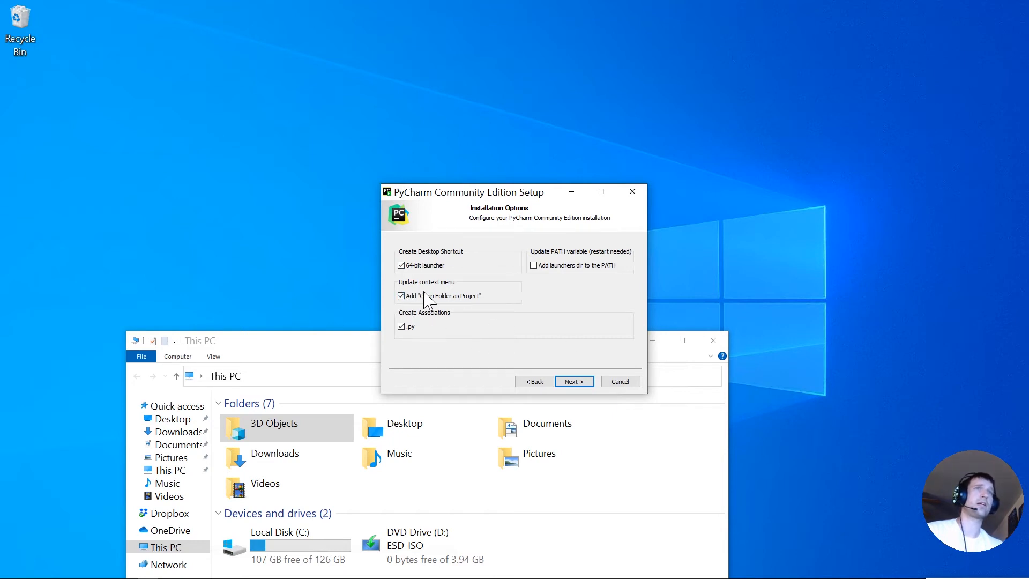
{"action": "left_click", "coordinate": [476, 296]}
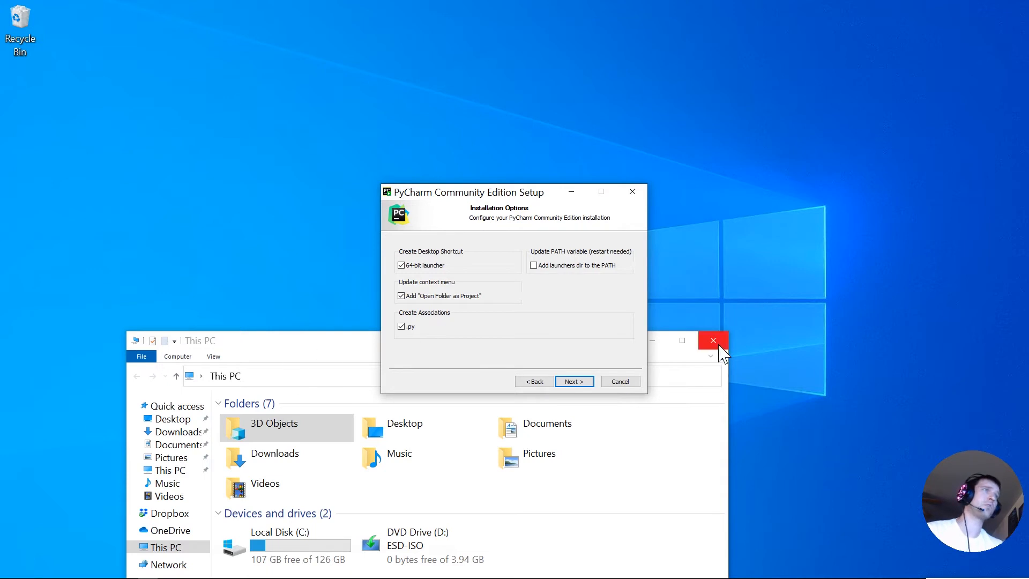
{"action": "left_click", "coordinate": [713, 340]}
Find Command Prompt by searching Windows for "cmd", open it, and move its window clear of the setup options
{"action": "mouse_move", "coordinate": [88, 570]}
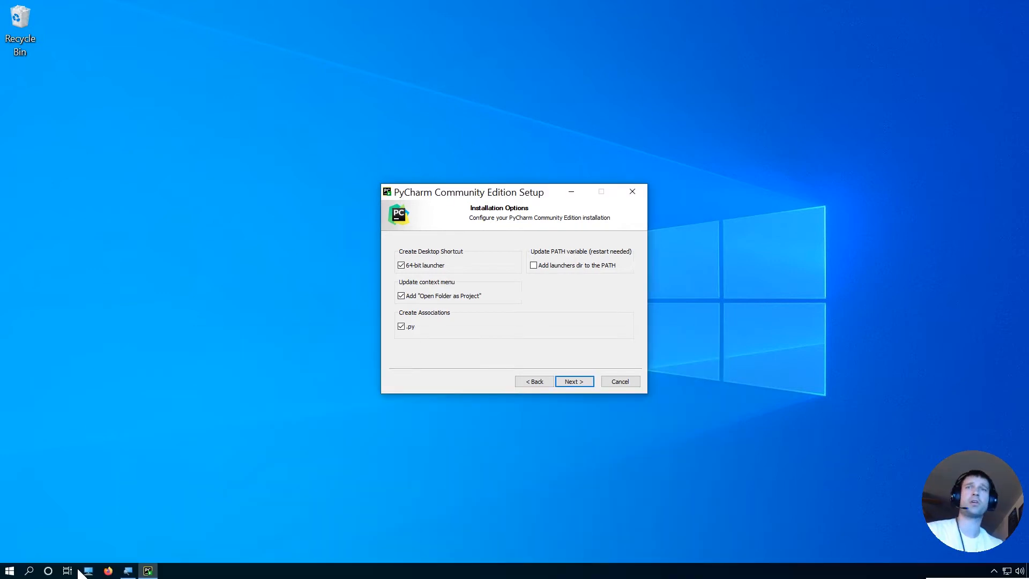
{"action": "left_click", "coordinate": [29, 570]}
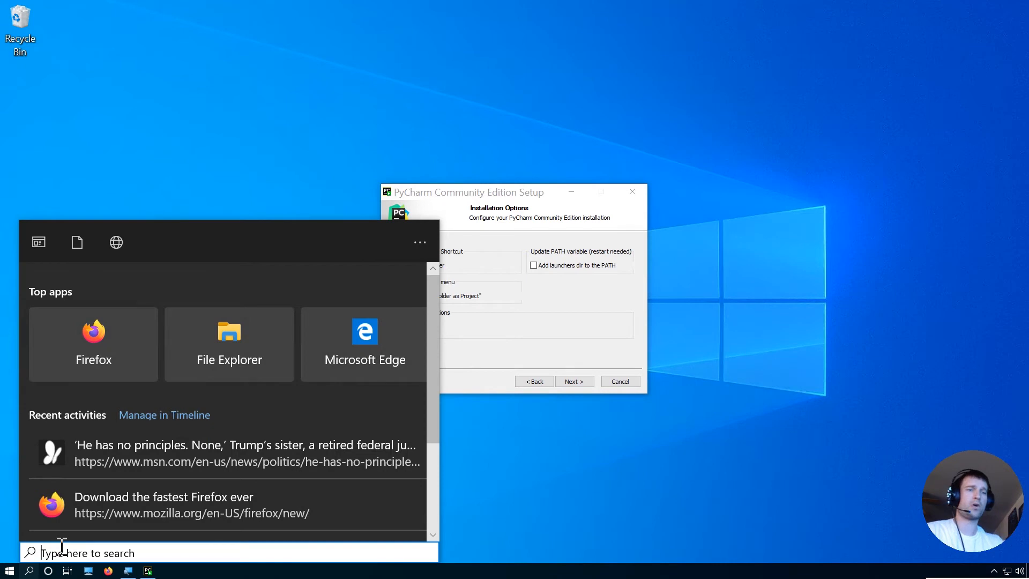
{"action": "type", "text": "cmd"}
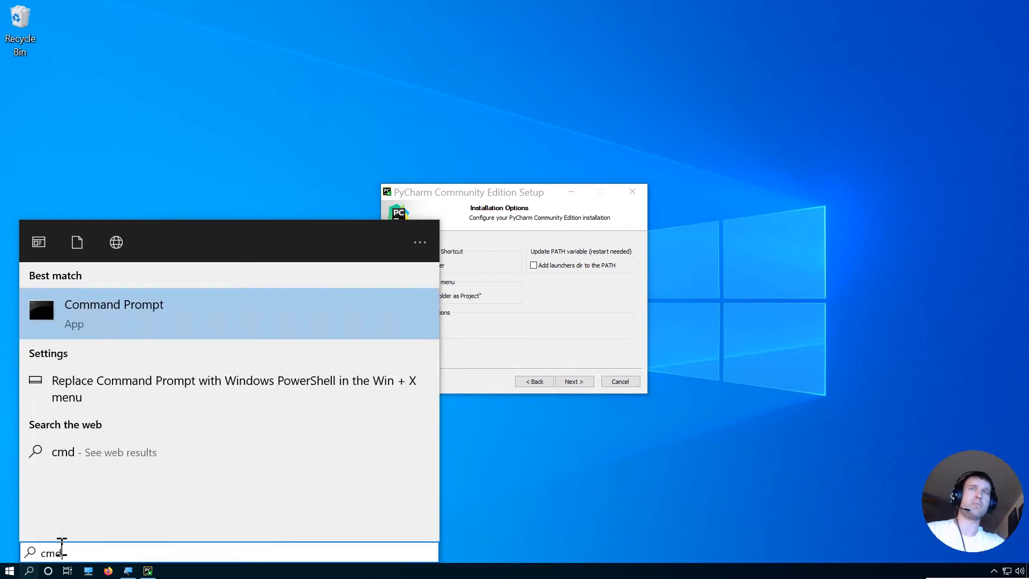
{"action": "key", "text": "Return"}
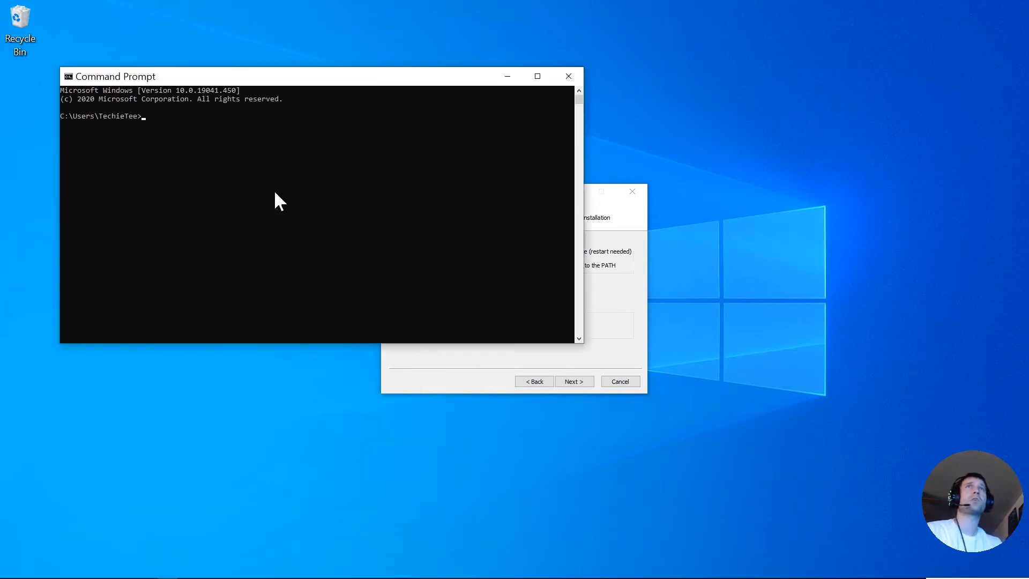
{"action": "left_click_drag", "start_coordinate": [292, 84], "coordinate": [500, 333]}
{"action": "left_click", "coordinate": [446, 387]}
{"action": "key", "text": "Escape"}
Run the command pycharm in Command Prompt to test whether it works from there, and close the window
{"action": "type", "text": "pycharm"}
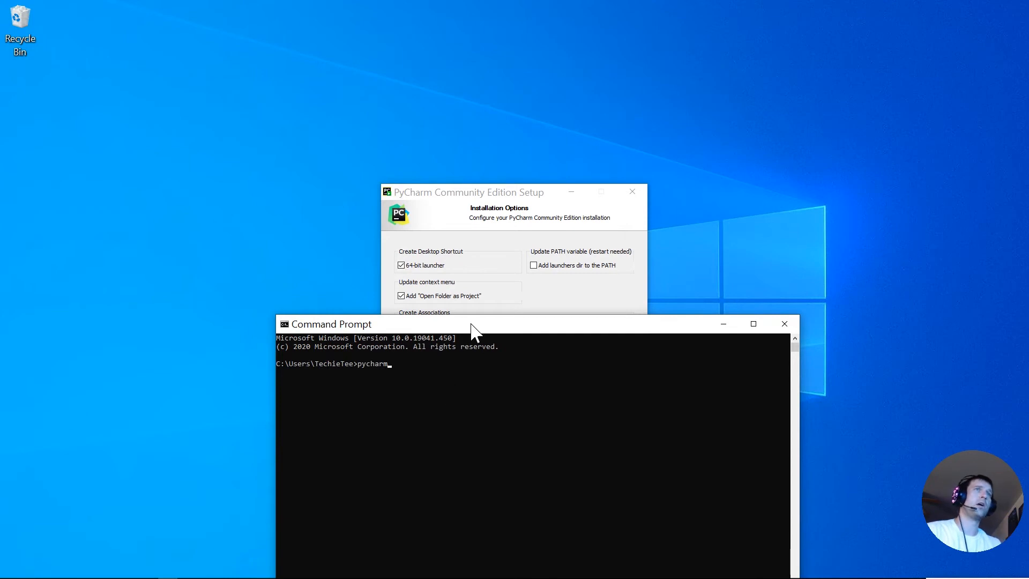
{"action": "left_click_drag", "start_coordinate": [469, 328], "coordinate": [451, 361]}
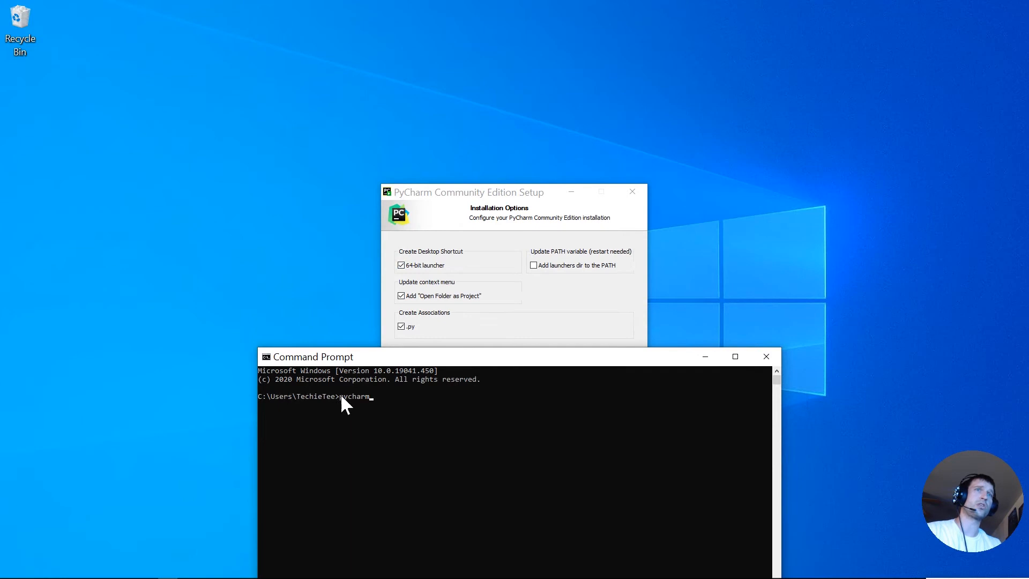
{"action": "left_click", "coordinate": [378, 402]}
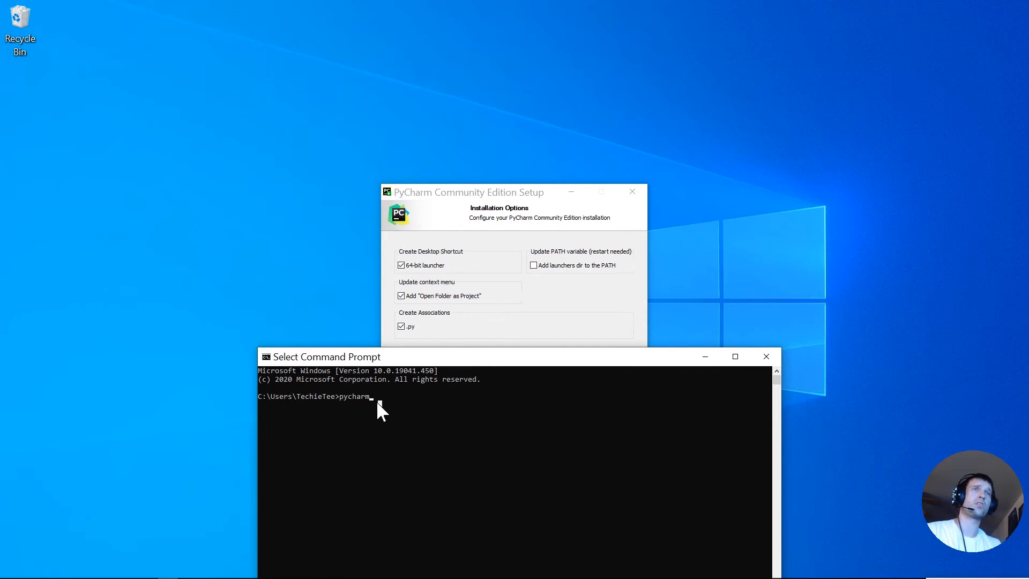
{"action": "left_click", "coordinate": [486, 411]}
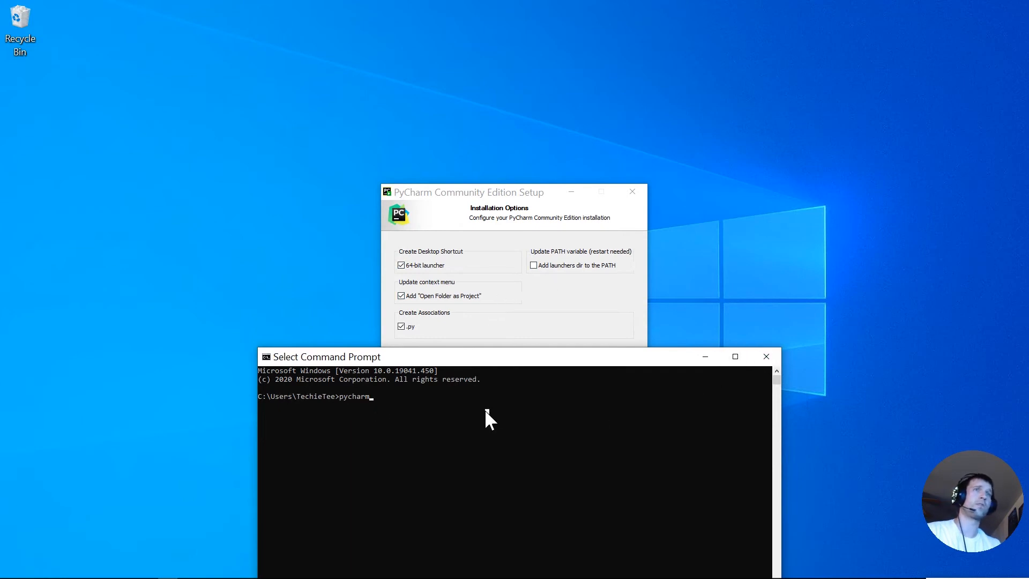
{"action": "key", "text": "Return"}
{"action": "key", "text": "Return"}
{"action": "key", "text": "Return"}
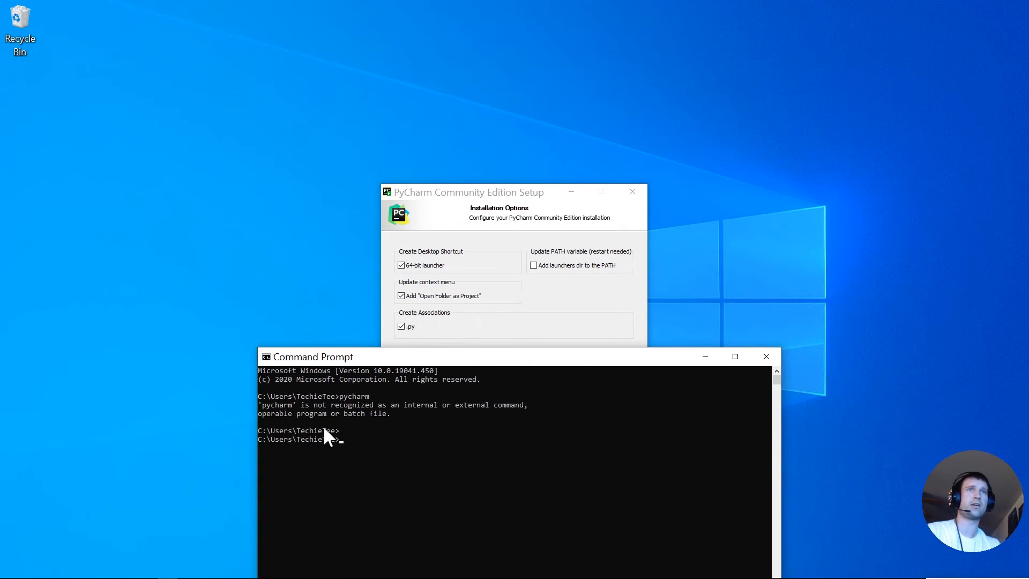
{"action": "left_click", "coordinate": [766, 356]}
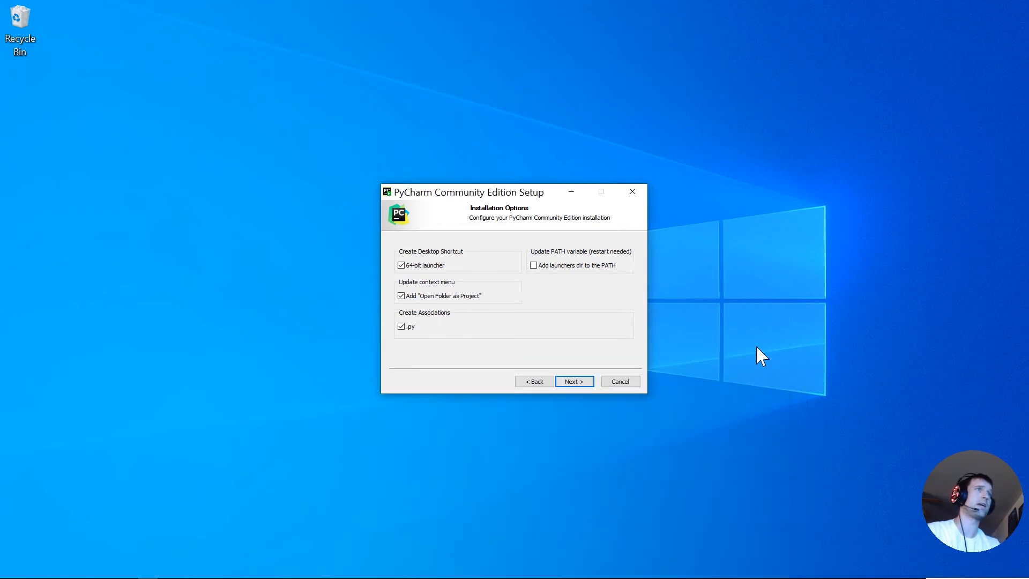
Enable adding the launchers directory to the PATH and start the installation with the default JetBrains Start Menu folder
{"action": "left_click", "coordinate": [533, 265]}
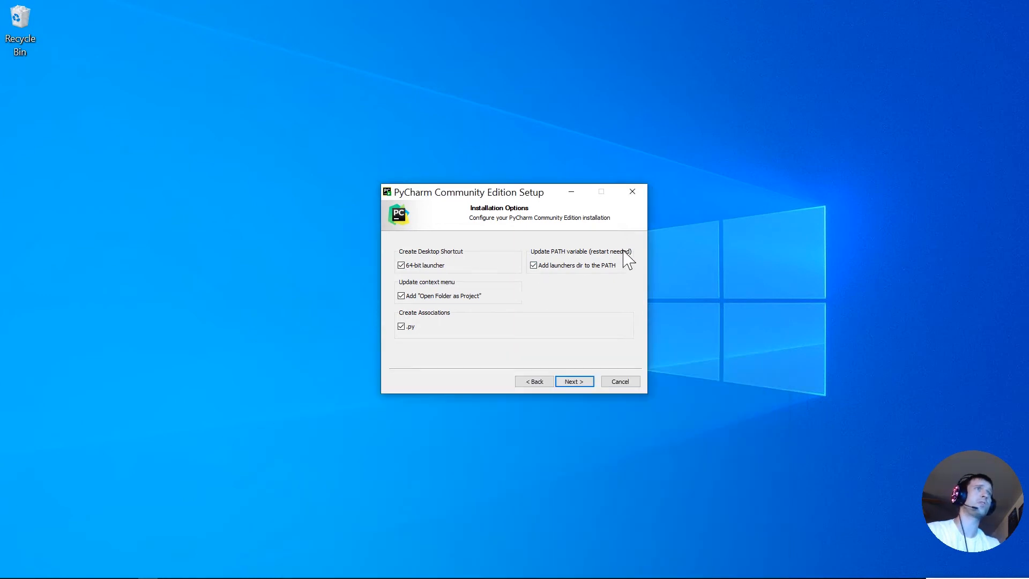
{"action": "left_click", "coordinate": [576, 382]}
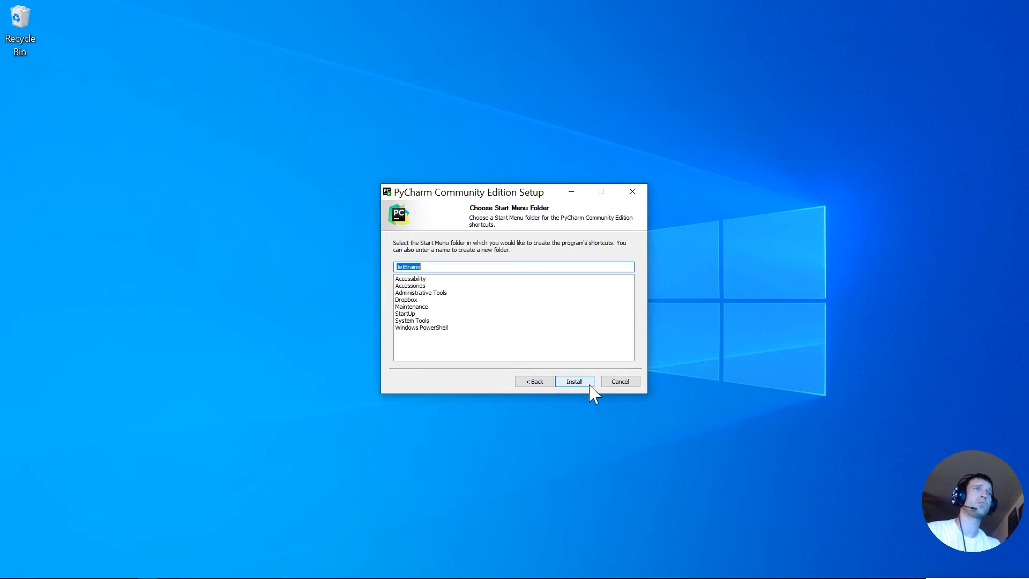
{"action": "left_click", "coordinate": [574, 382]}
{"action": "left_click", "coordinate": [433, 270]}
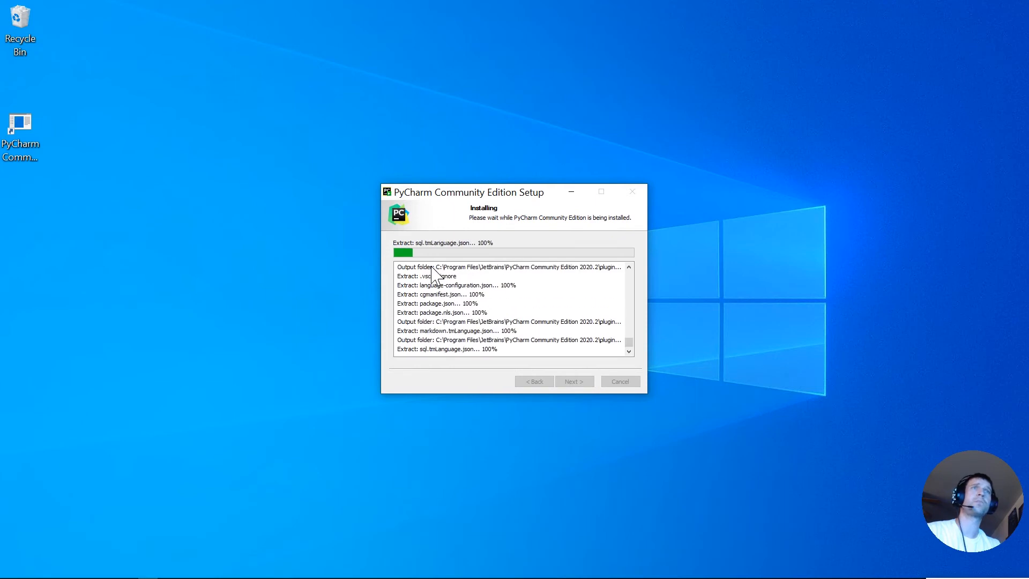
Move the PyCharm desktop shortcut beside the setup window, and finish the setup with the Reboot now option
{"action": "left_click_drag", "start_coordinate": [28, 141], "coordinate": [292, 250]}
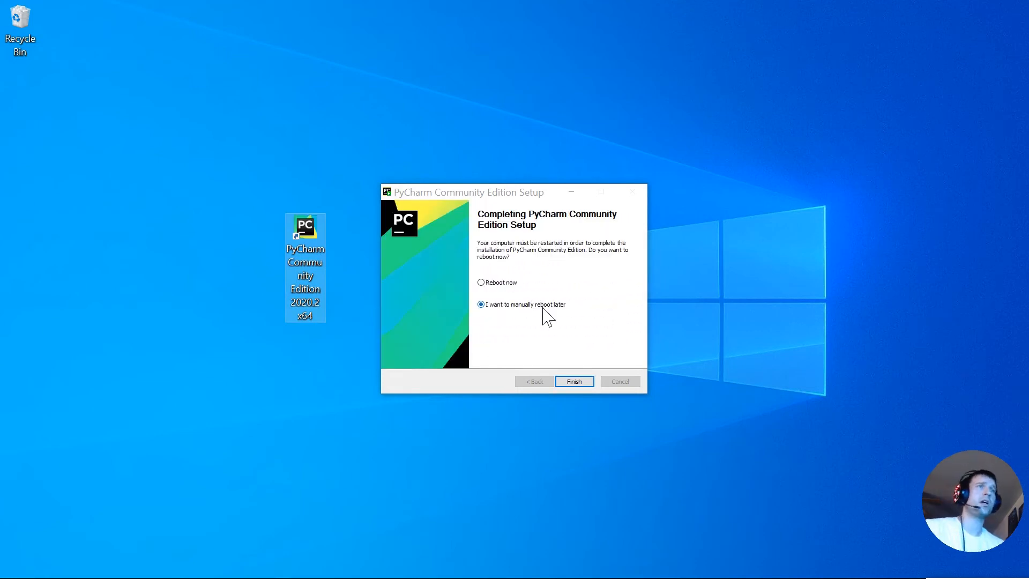
{"action": "left_click", "coordinate": [481, 284]}
{"action": "left_click", "coordinate": [481, 282]}
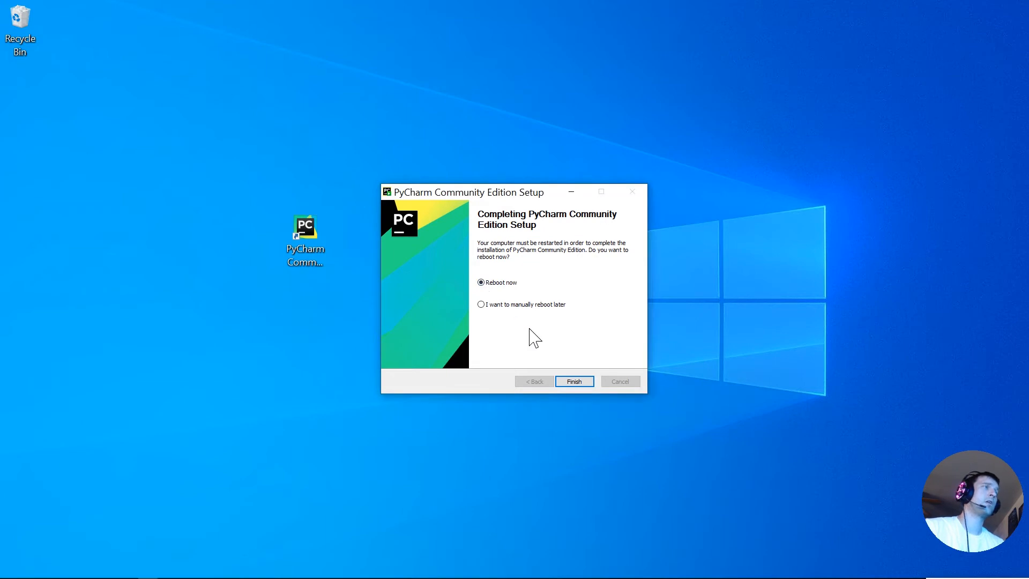
{"action": "left_click", "coordinate": [564, 382]}
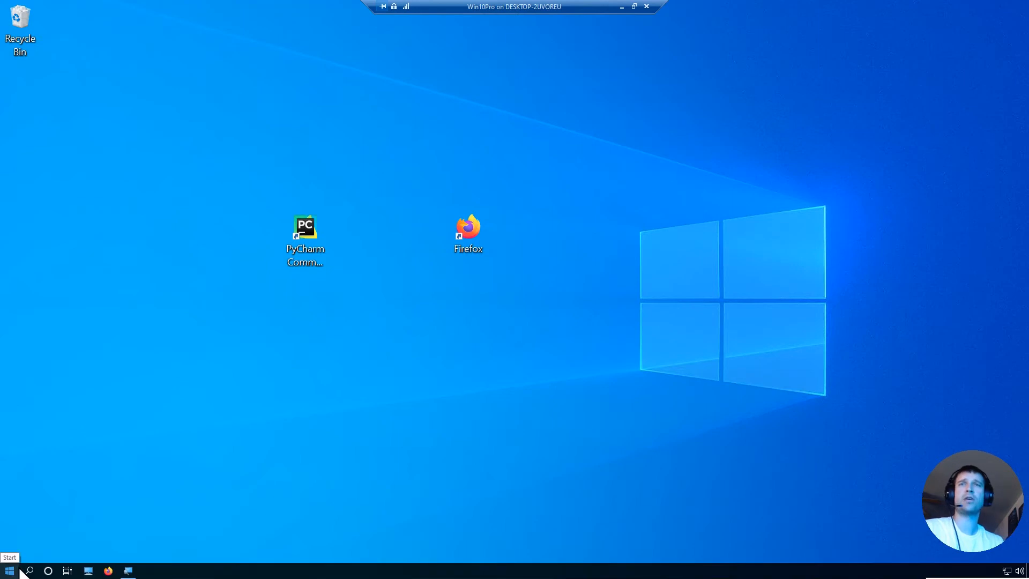
Search Windows for "env", open the system environment variables settings, and show the Environment Variables dialog
{"action": "left_click", "coordinate": [29, 571]}
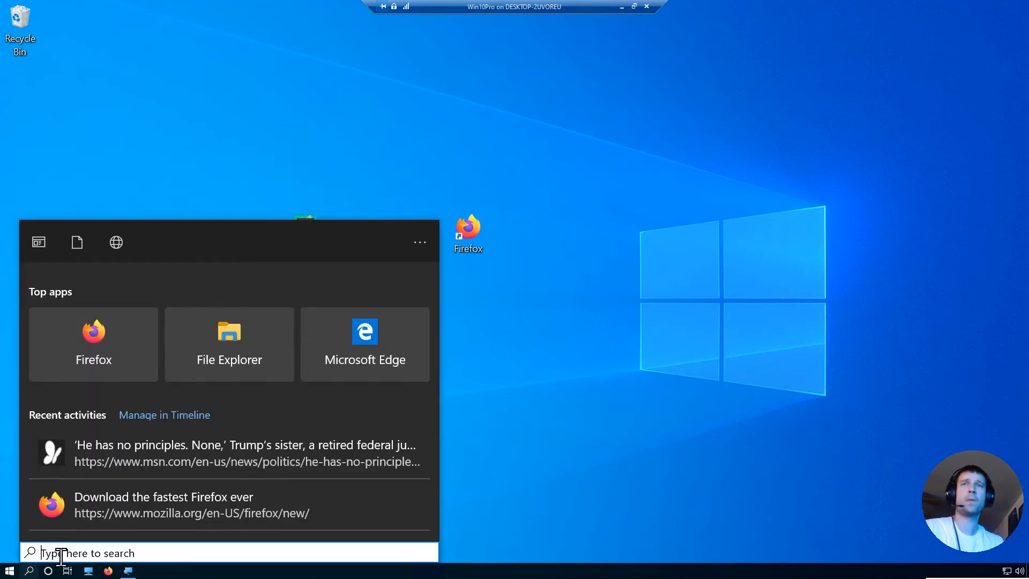
{"action": "type", "text": "e"}
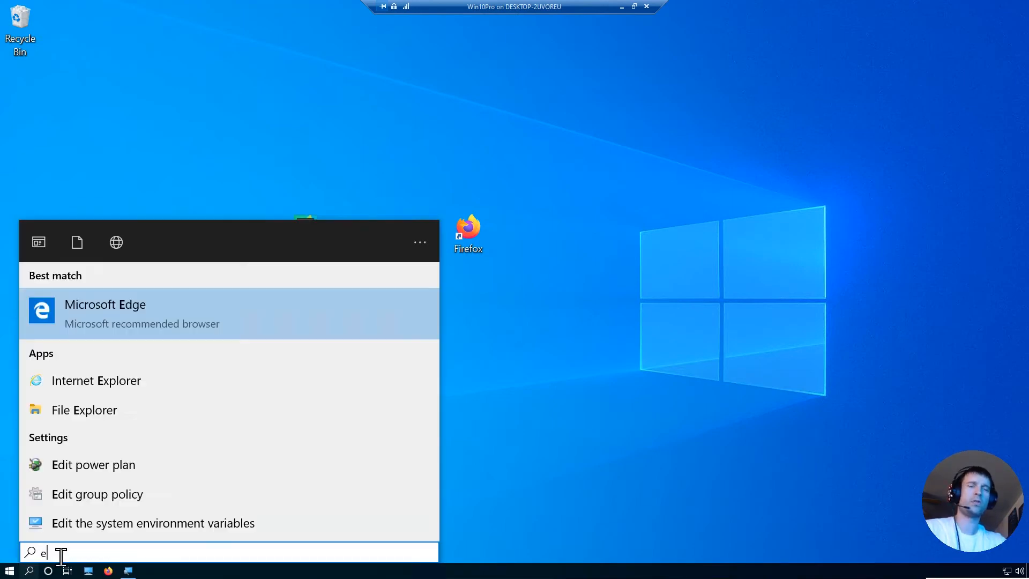
{"action": "type", "text": "nv"}
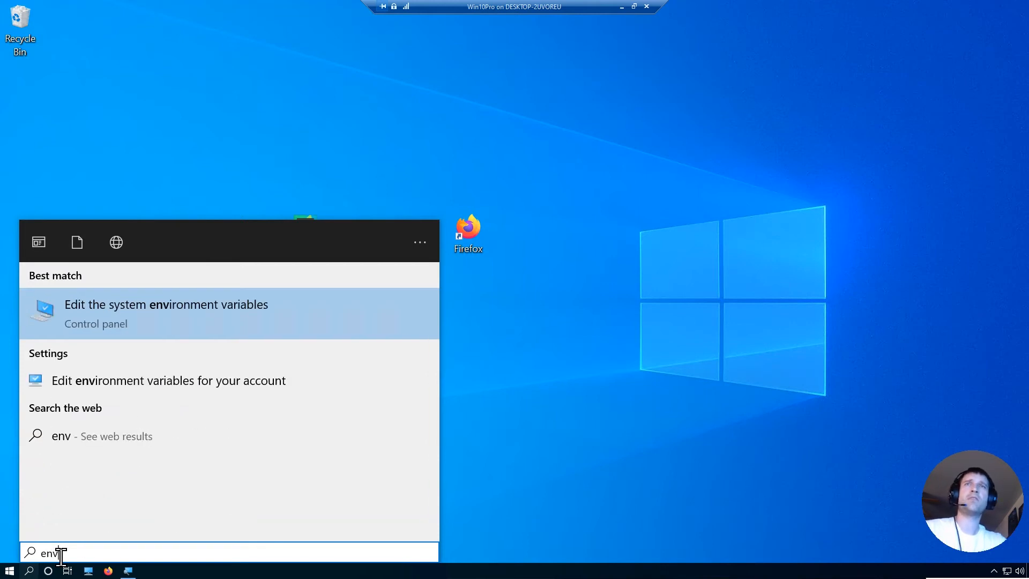
{"action": "key", "text": "Return"}
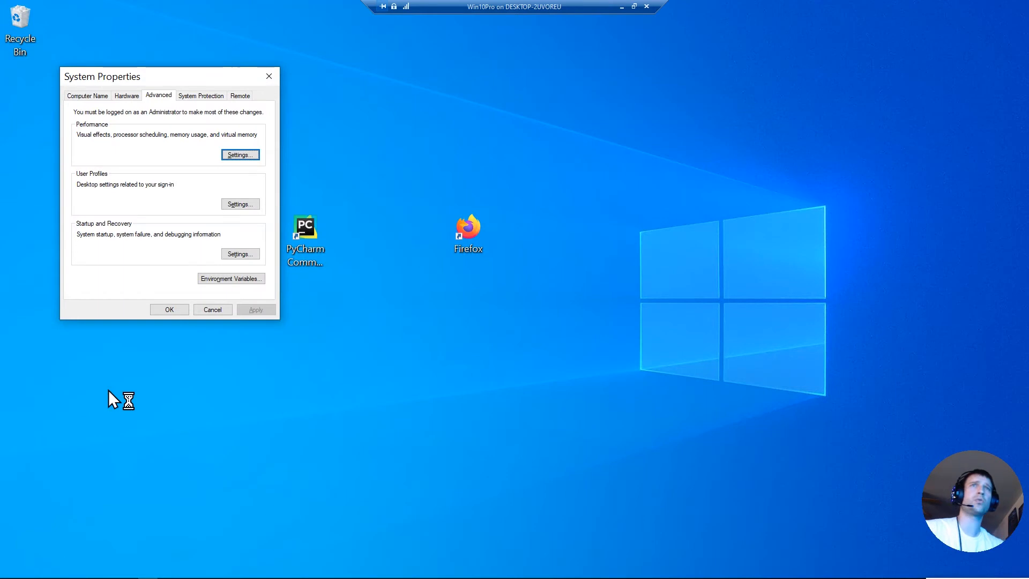
{"action": "left_click", "coordinate": [242, 277]}
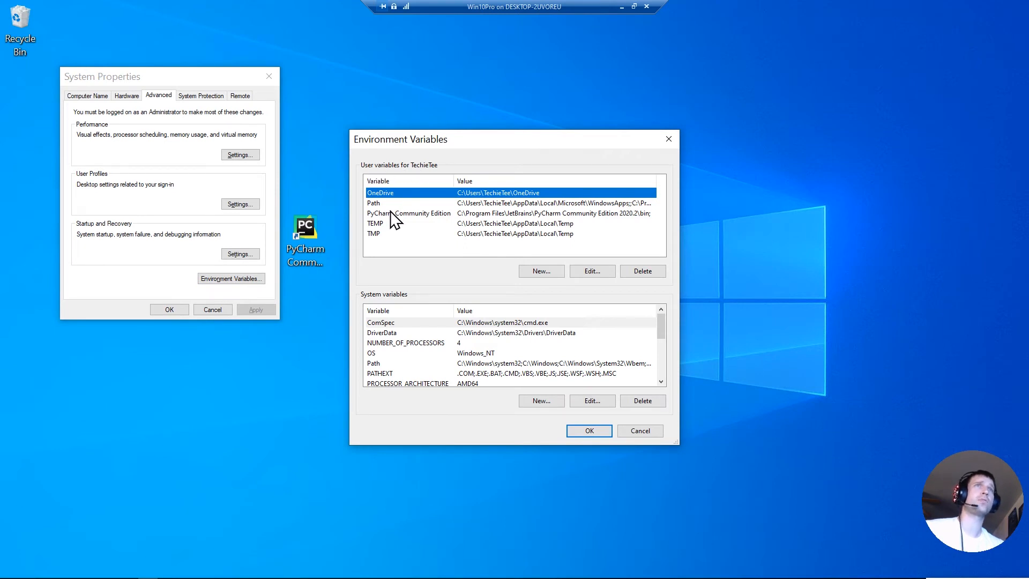
Examine the PyCharm Community Edition entry in the user Path variable, and close all the environment variable and System Properties dialogs
{"action": "left_click", "coordinate": [373, 203]}
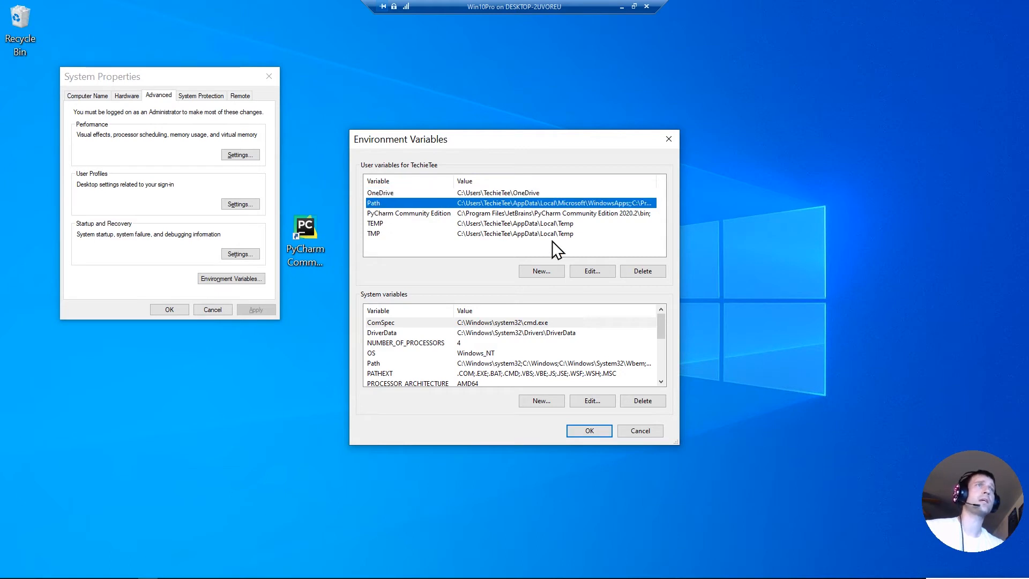
{"action": "left_click", "coordinate": [588, 271]}
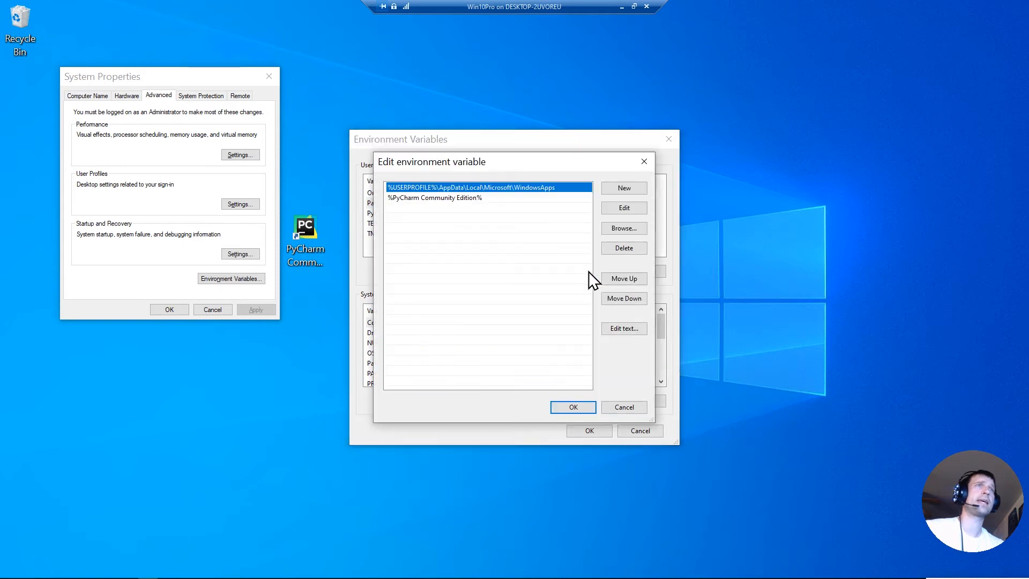
{"action": "left_click", "coordinate": [410, 197]}
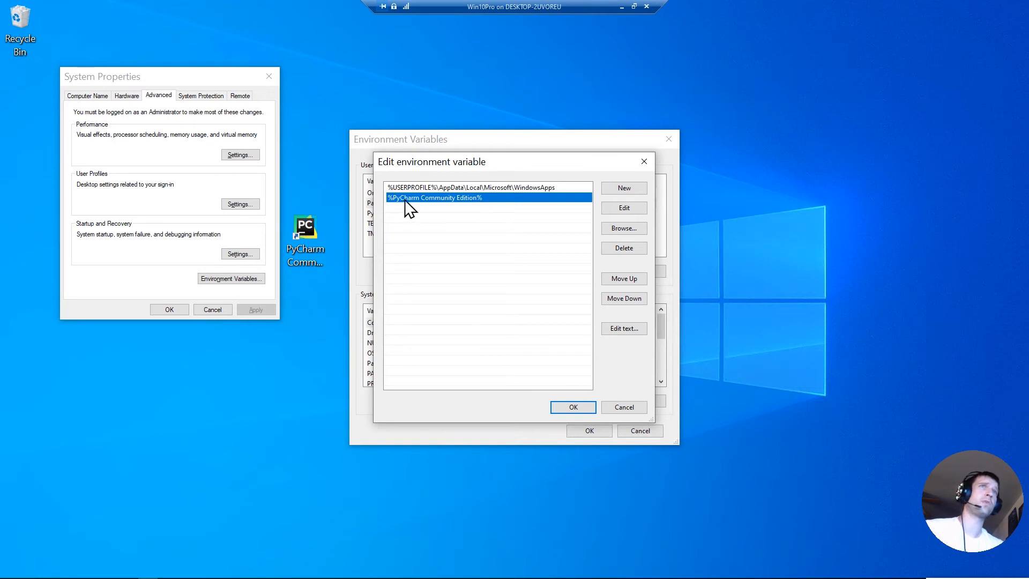
{"action": "left_click", "coordinate": [573, 407]}
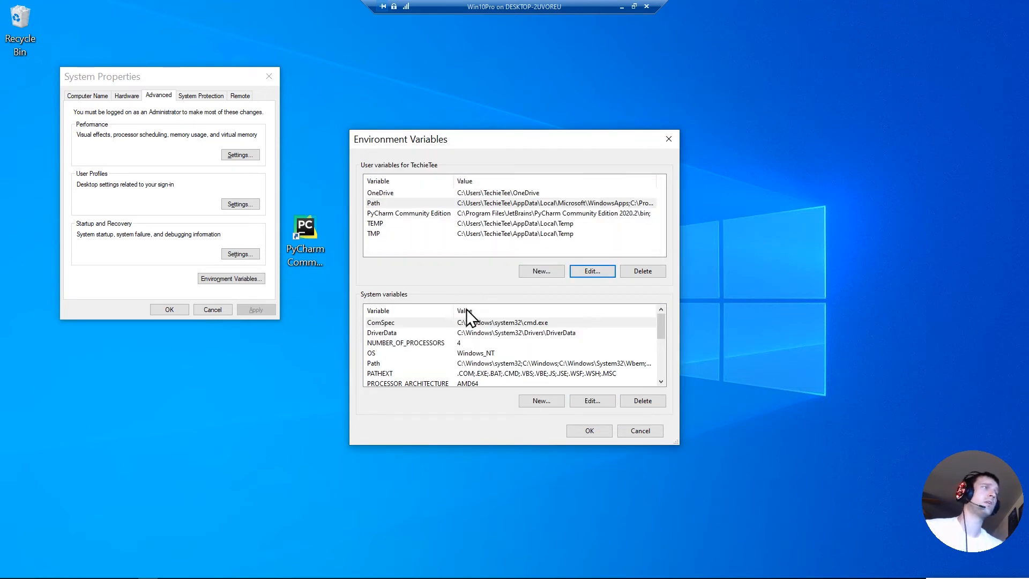
{"action": "left_click", "coordinate": [578, 434]}
{"action": "left_click", "coordinate": [156, 305]}
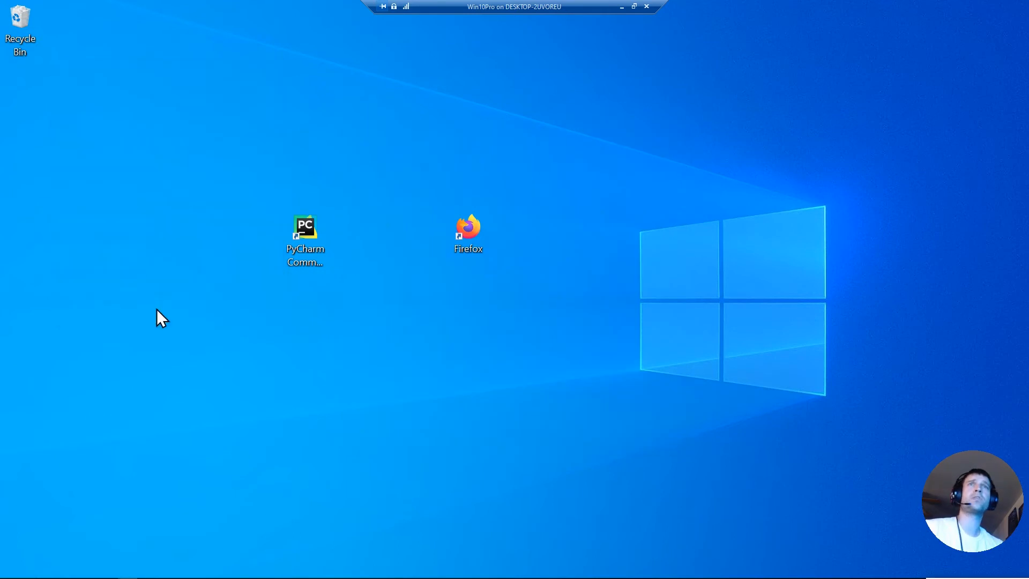
Launch PyCharm from its desktop shortcut, and close the JetBrains Privacy Policy window without accepting the terms
{"action": "double_click", "coordinate": [306, 233]}
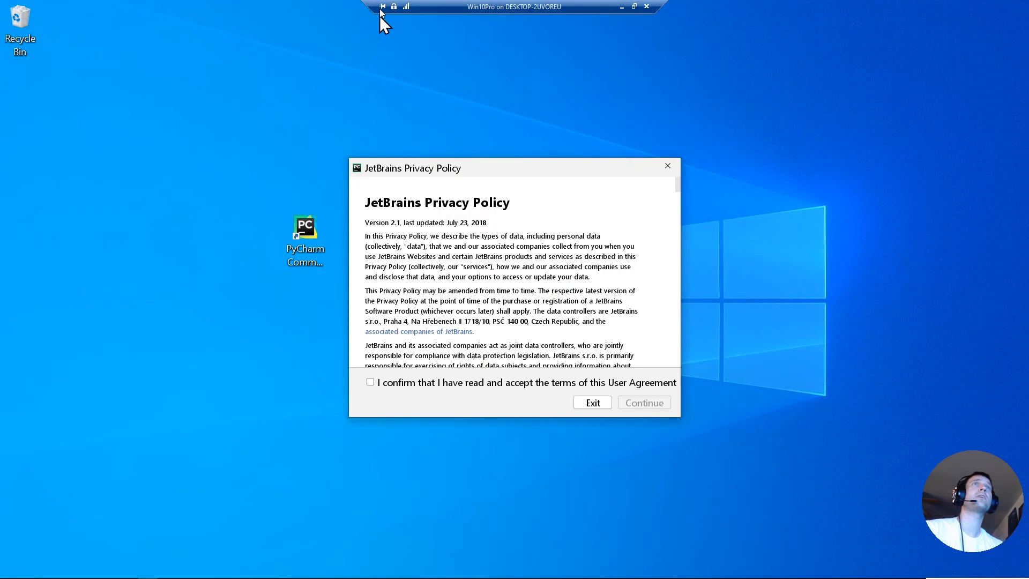
{"action": "left_click", "coordinate": [336, 69]}
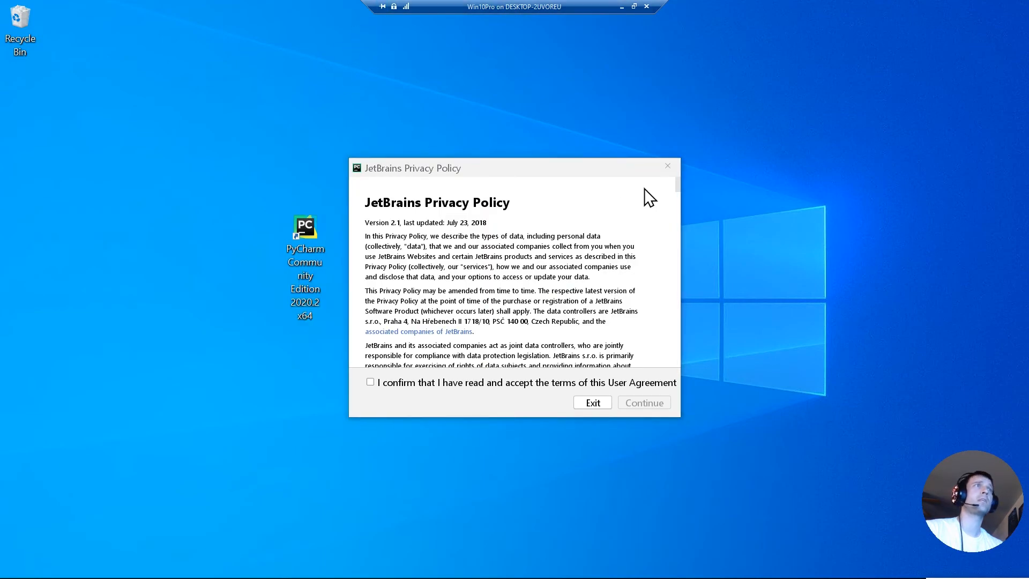
{"action": "left_click", "coordinate": [666, 169]}
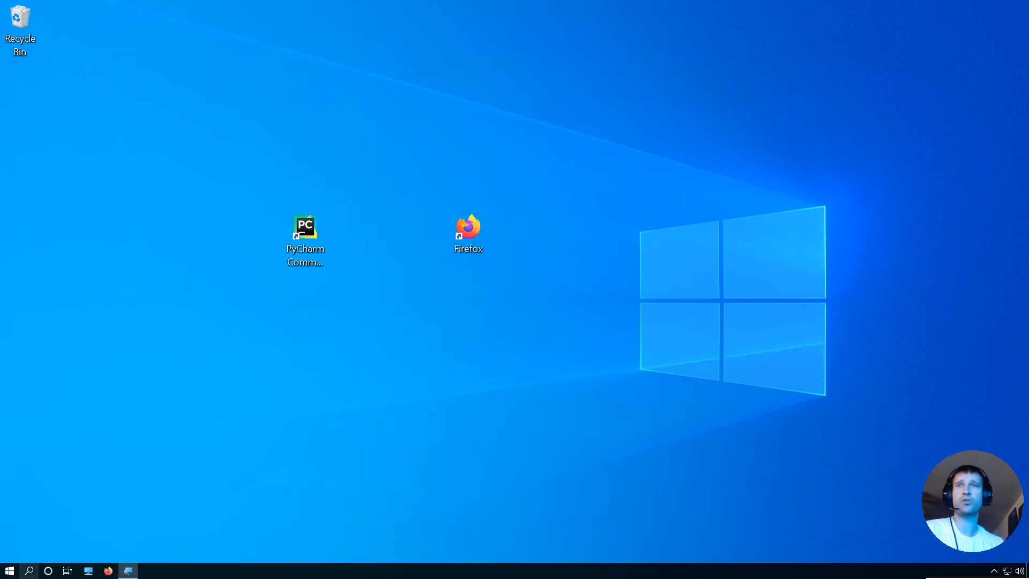
Search Windows for "cmd" and open Command Prompt
{"action": "left_click", "coordinate": [29, 571]}
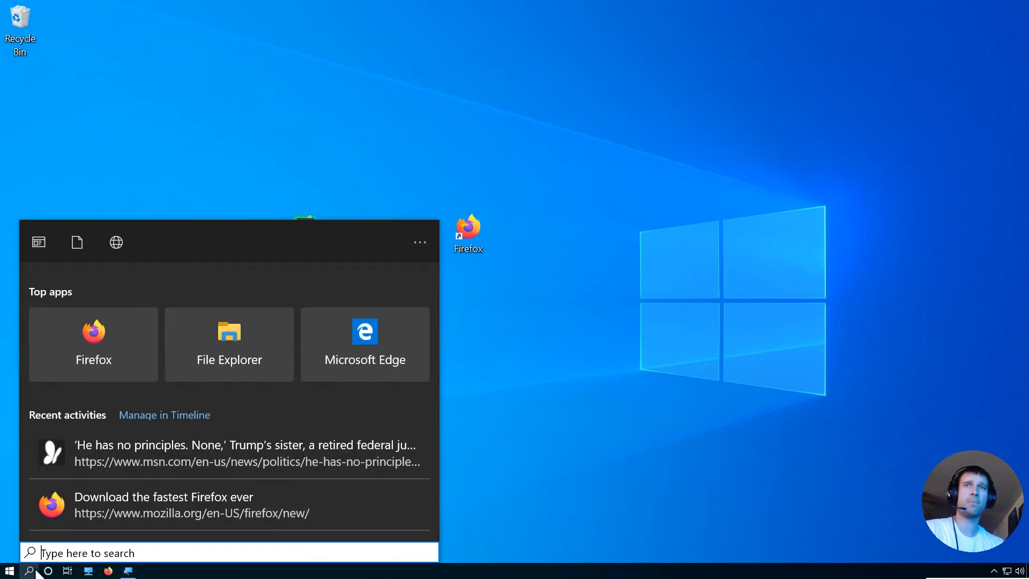
{"action": "type", "text": "cm"}
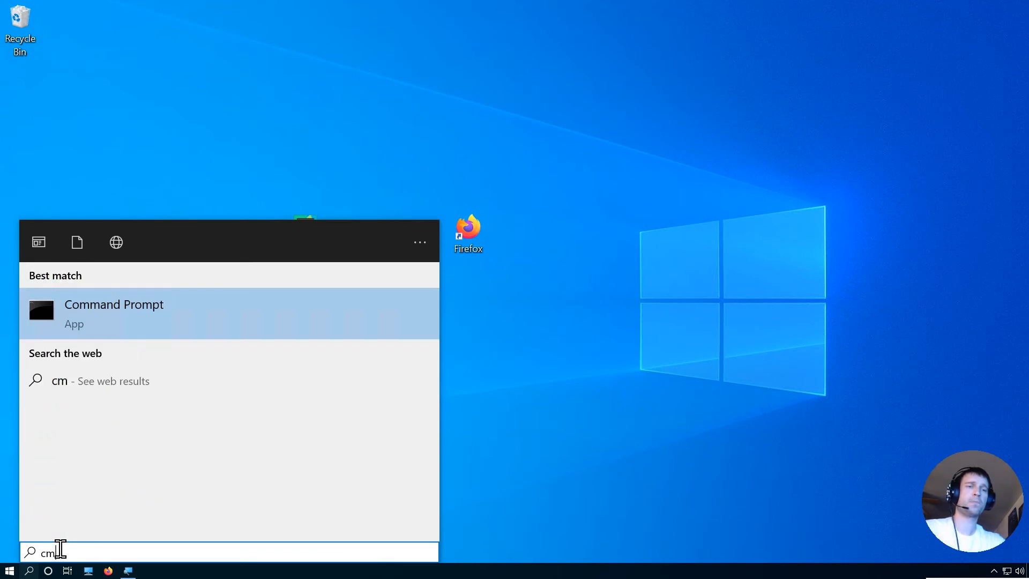
{"action": "type", "text": "d"}
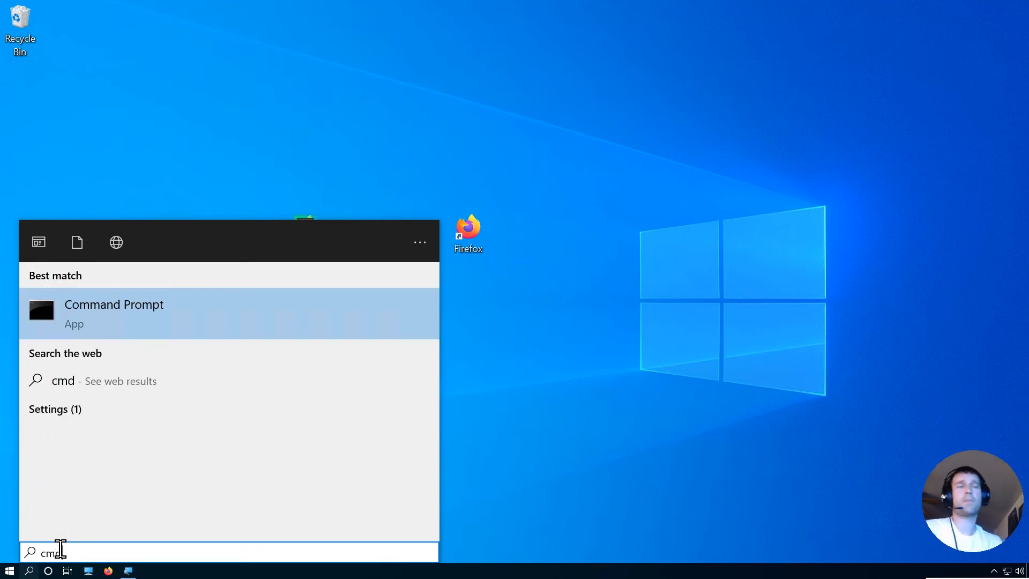
{"action": "left_click", "coordinate": [111, 315]}
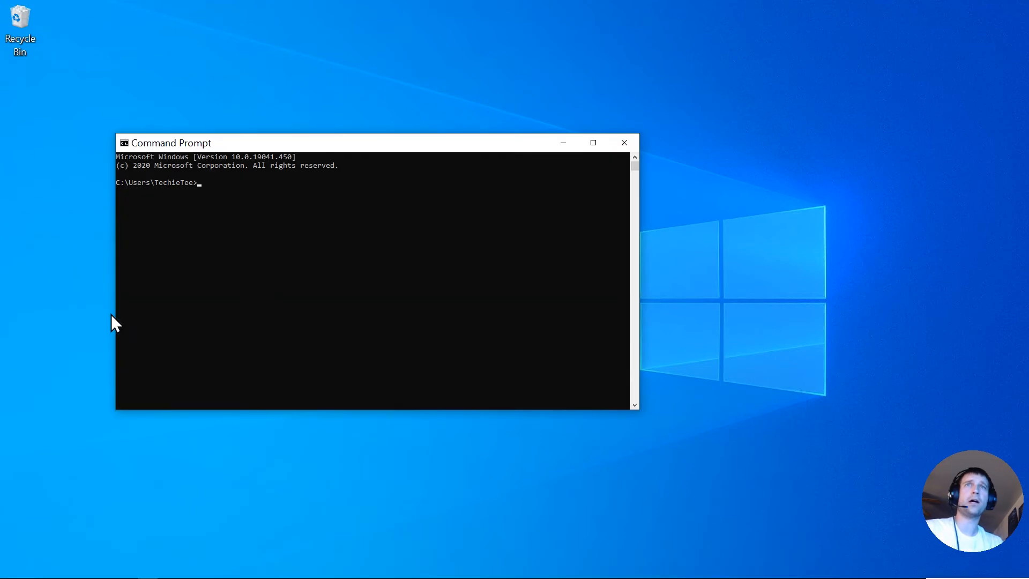
Launch PyCharm from Command Prompt with the pycharm command, and close the Command Prompt window without accepting the privacy policy
{"action": "left_click", "coordinate": [304, 261]}
{"action": "type", "text": "pucharm"}
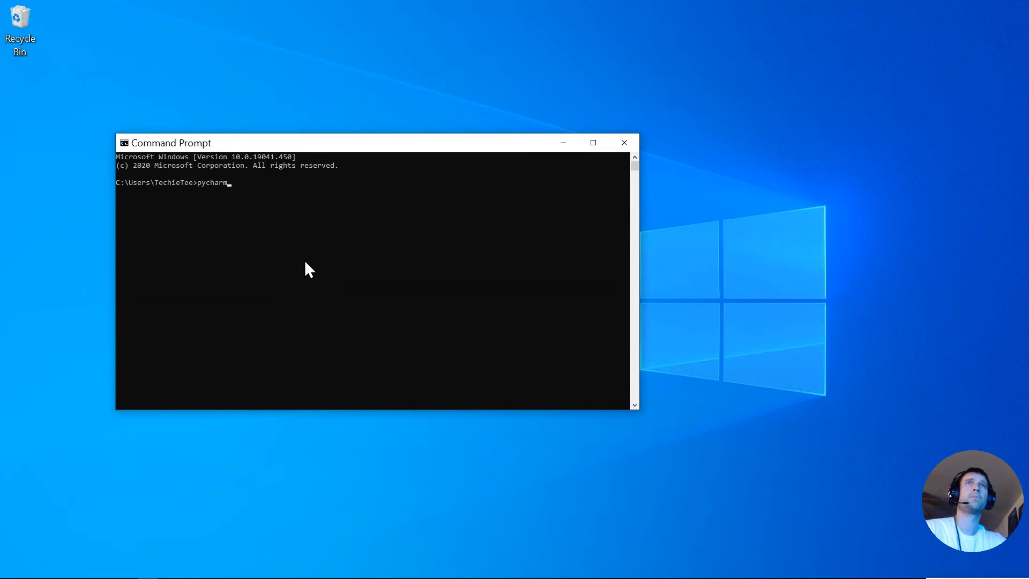
{"action": "key", "text": "Return"}
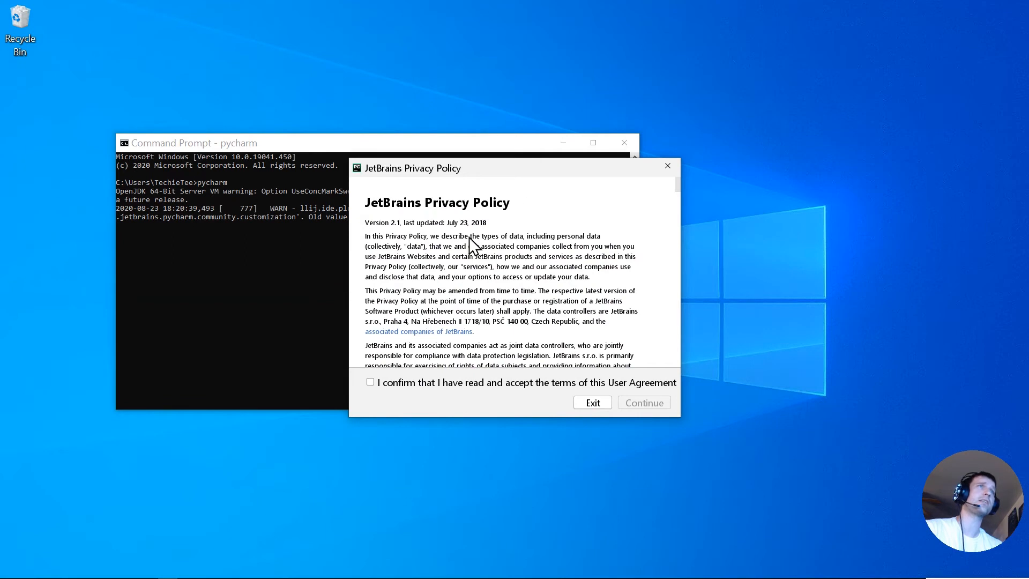
{"action": "left_click", "coordinate": [409, 146]}
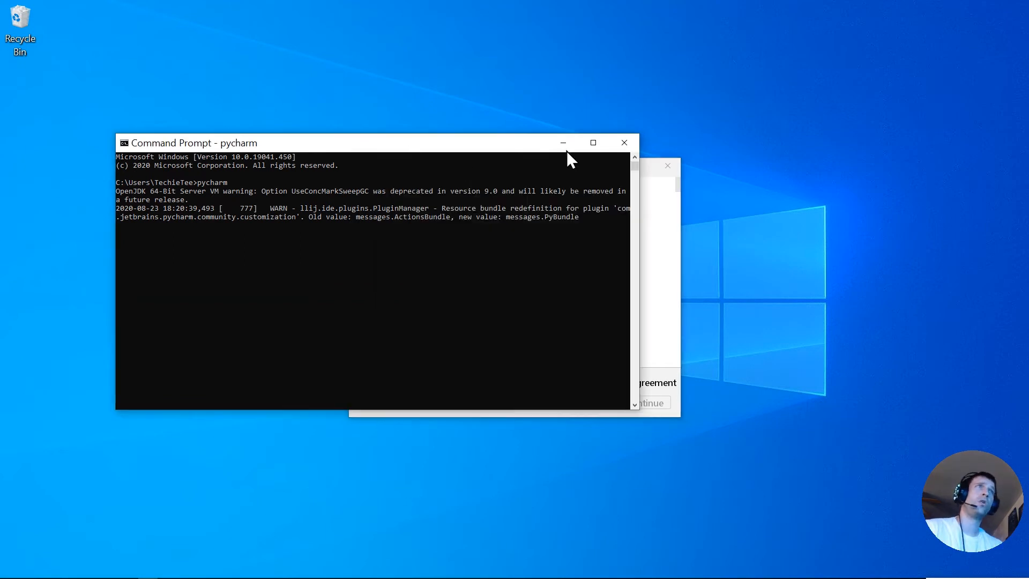
{"action": "left_click", "coordinate": [615, 143]}
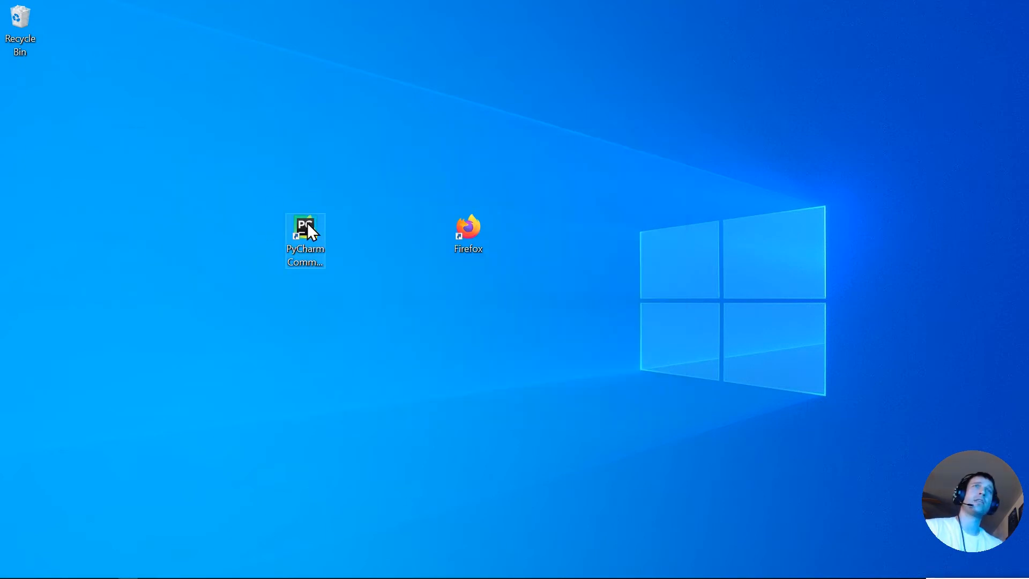
Launch PyCharm from its desktop shortcut, accept the JetBrains Privacy Policy, and agree to send anonymous statistics
{"action": "left_click", "coordinate": [323, 226]}
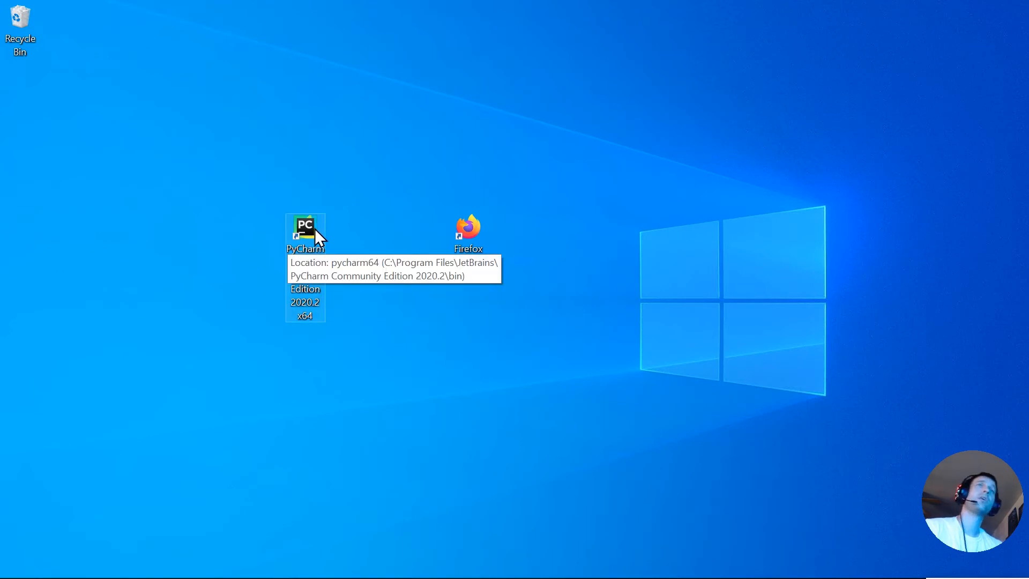
{"action": "double_click", "coordinate": [305, 225]}
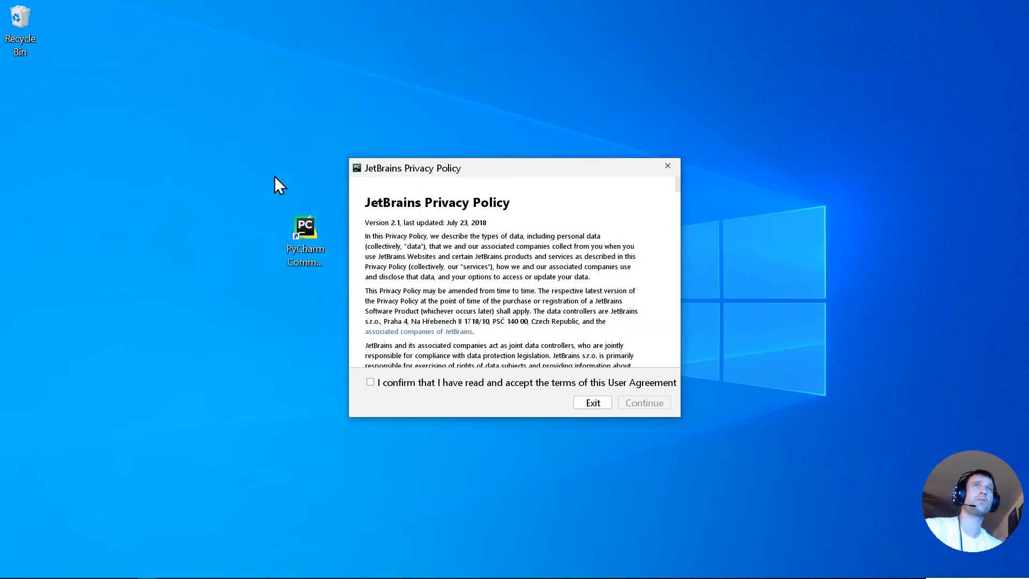
{"action": "left_click", "coordinate": [370, 382]}
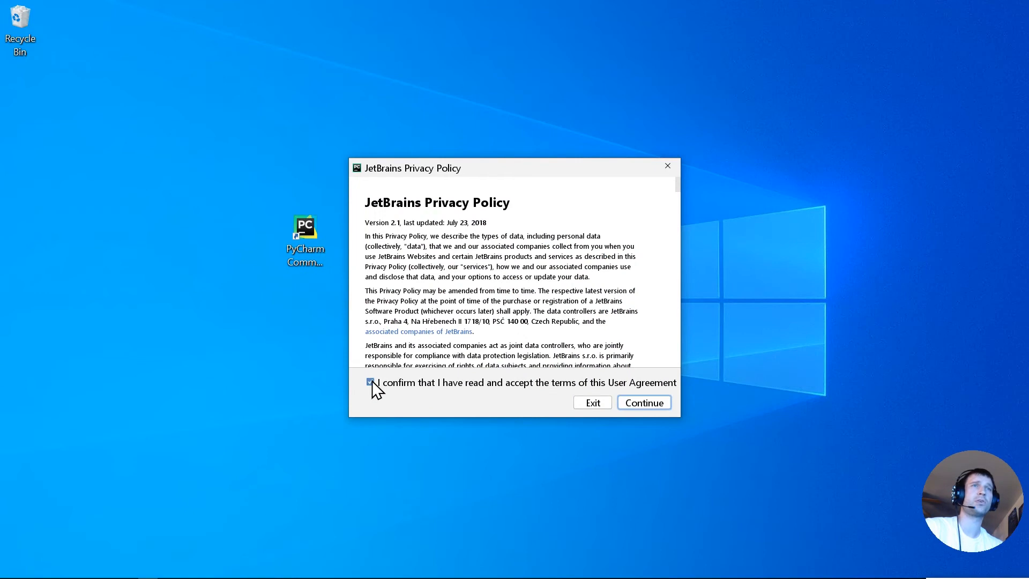
{"action": "left_click", "coordinate": [642, 403]}
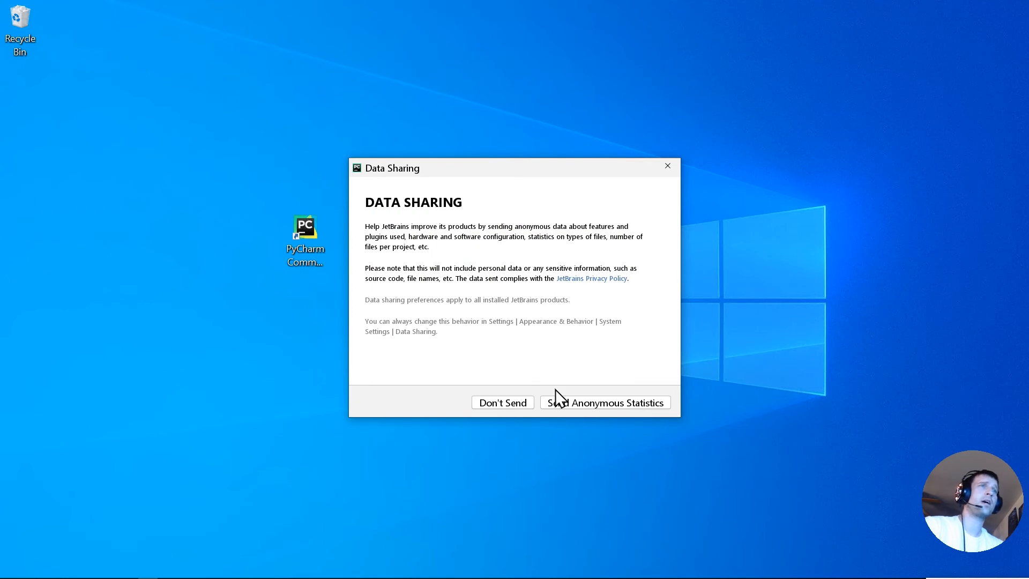
{"action": "left_click", "coordinate": [581, 401]}
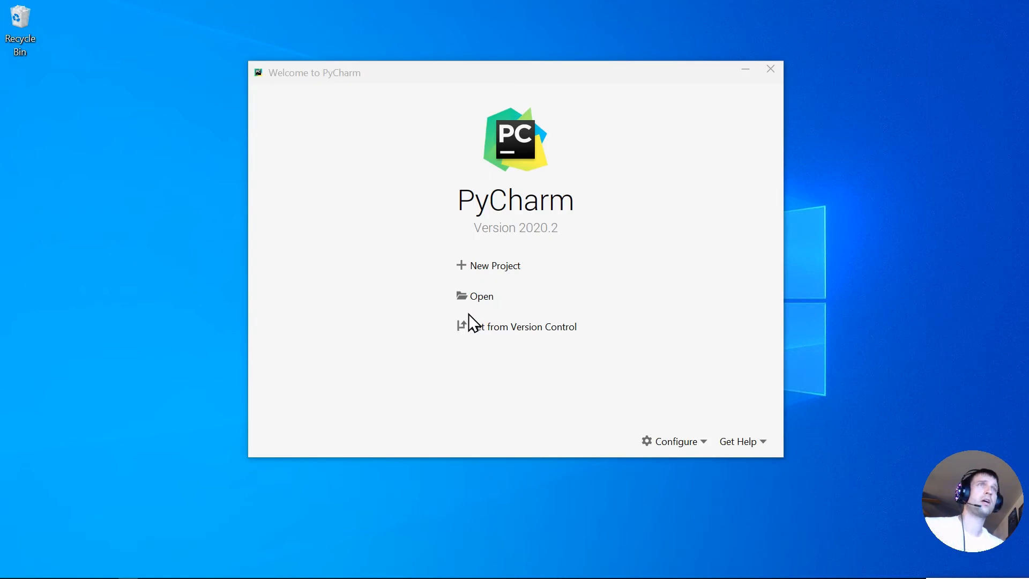
Start a new PyCharm project with the default pythonProject and venv locations, using a new Virtualenv environment
{"action": "left_click", "coordinate": [488, 267]}
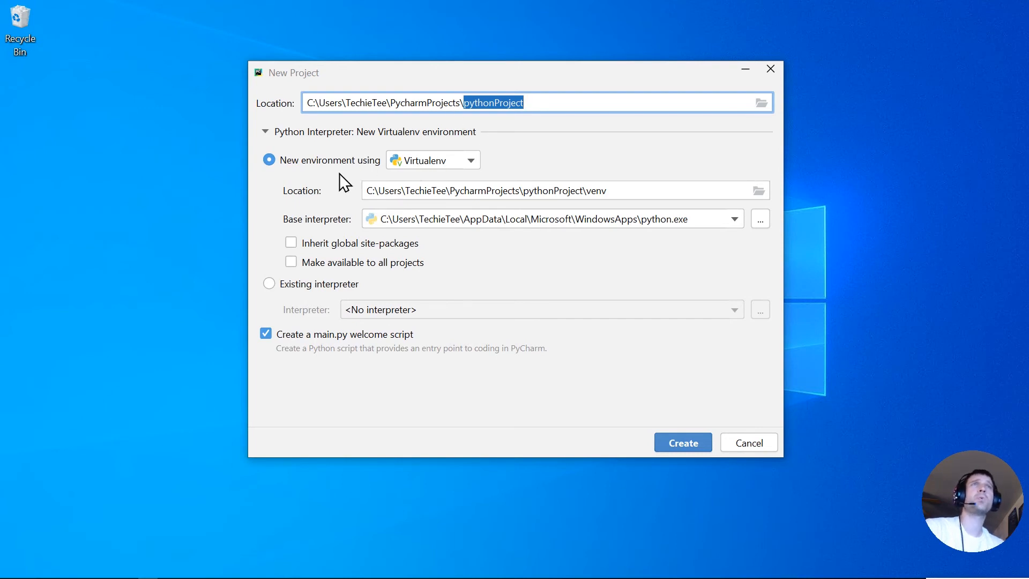
{"action": "left_click", "coordinate": [423, 161]}
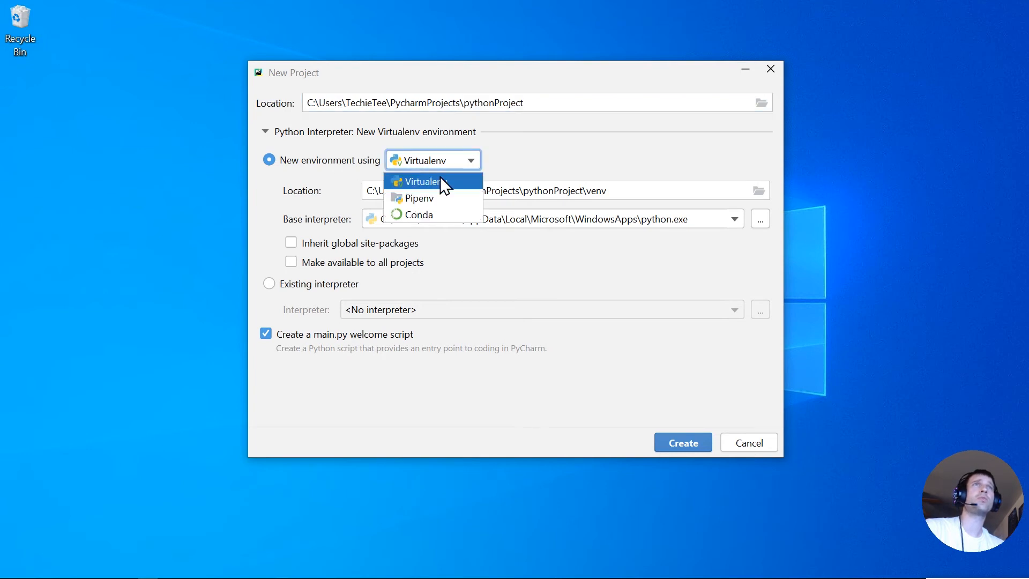
{"action": "left_click", "coordinate": [422, 182]}
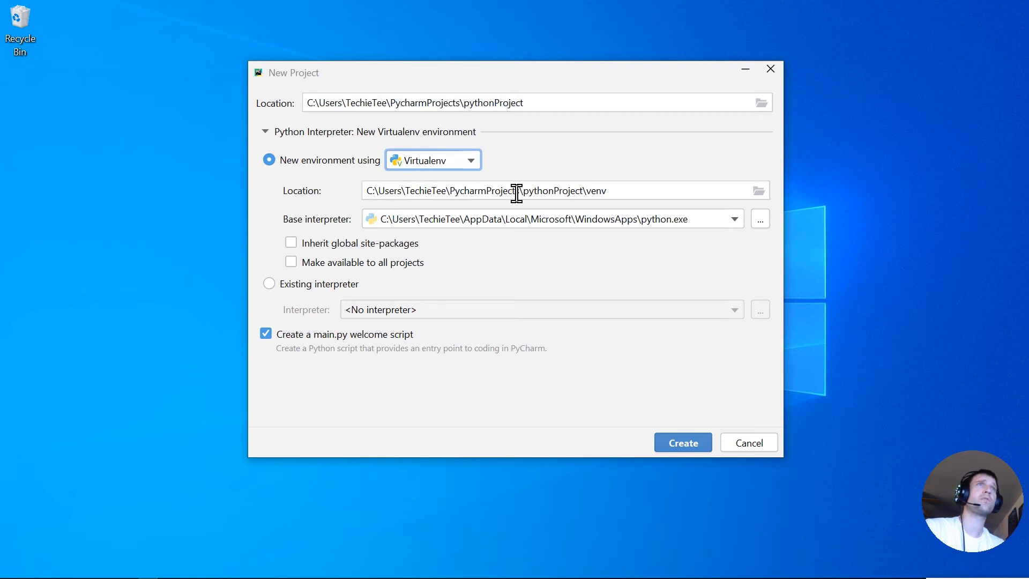
{"action": "left_click_drag", "start_coordinate": [462, 103], "coordinate": [526, 103]}
{"action": "left_click_drag", "start_coordinate": [525, 191], "coordinate": [617, 191]}
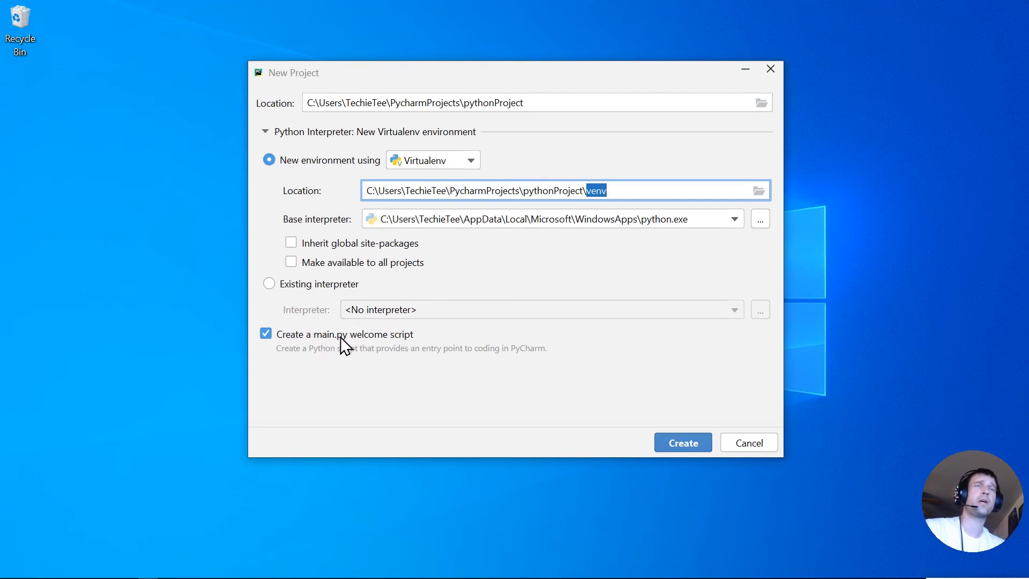
Keep the option for a main.py welcome script enabled, and create the project
{"action": "left_click", "coordinate": [316, 335]}
{"action": "left_click", "coordinate": [329, 336]}
{"action": "left_click", "coordinate": [310, 335]}
{"action": "left_click", "coordinate": [309, 336]}
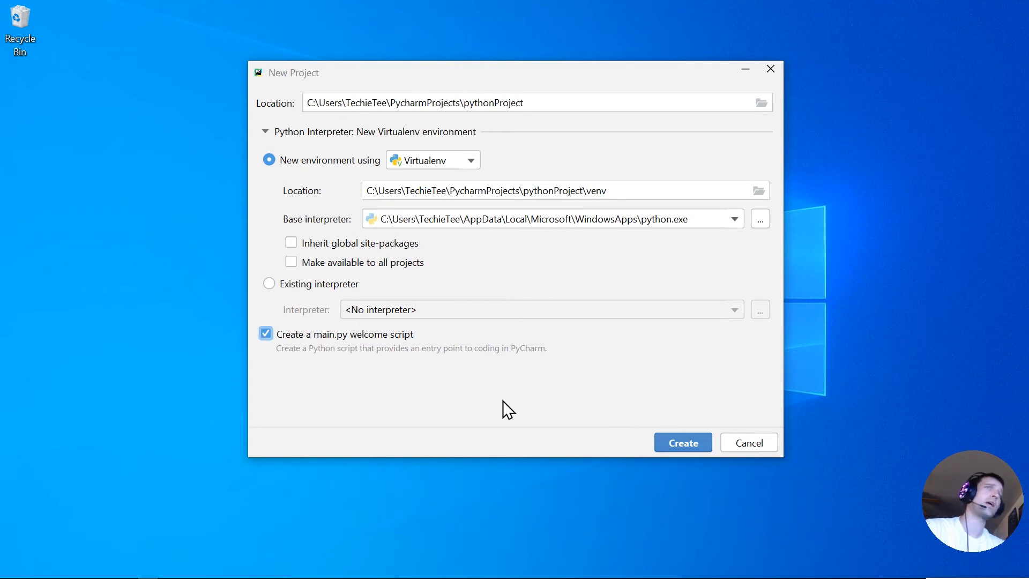
{"action": "left_click", "coordinate": [679, 437]}
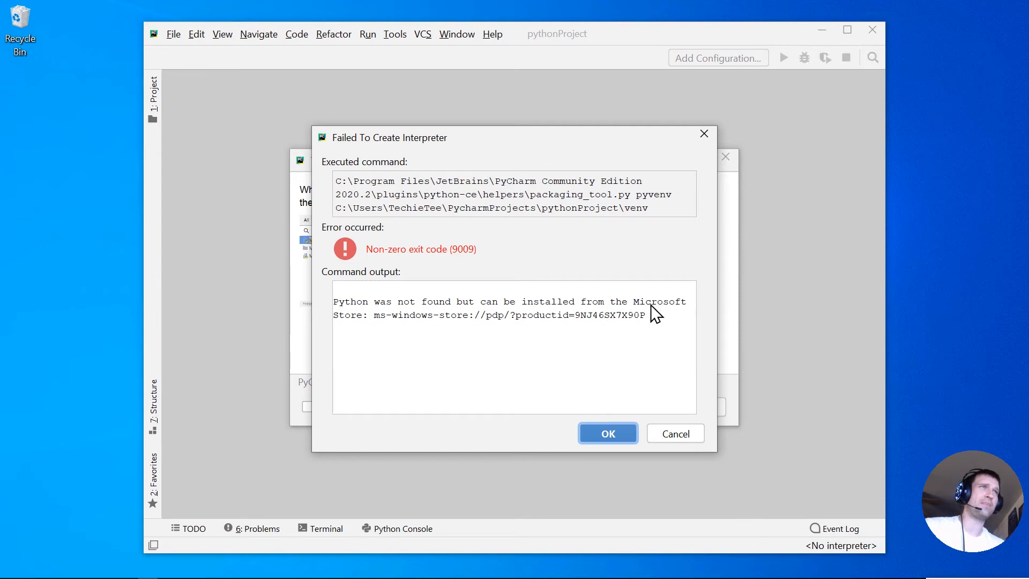
Dismiss the interpreter error and the Tip of the Day, and exit PyCharm despite the running background tasks
{"action": "left_click", "coordinate": [608, 432]}
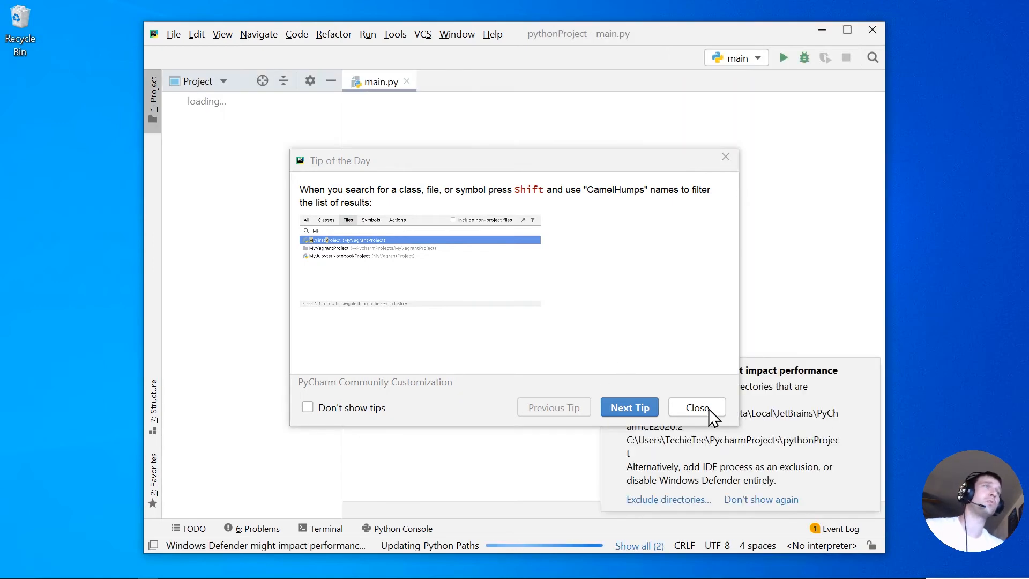
{"action": "left_click", "coordinate": [697, 407]}
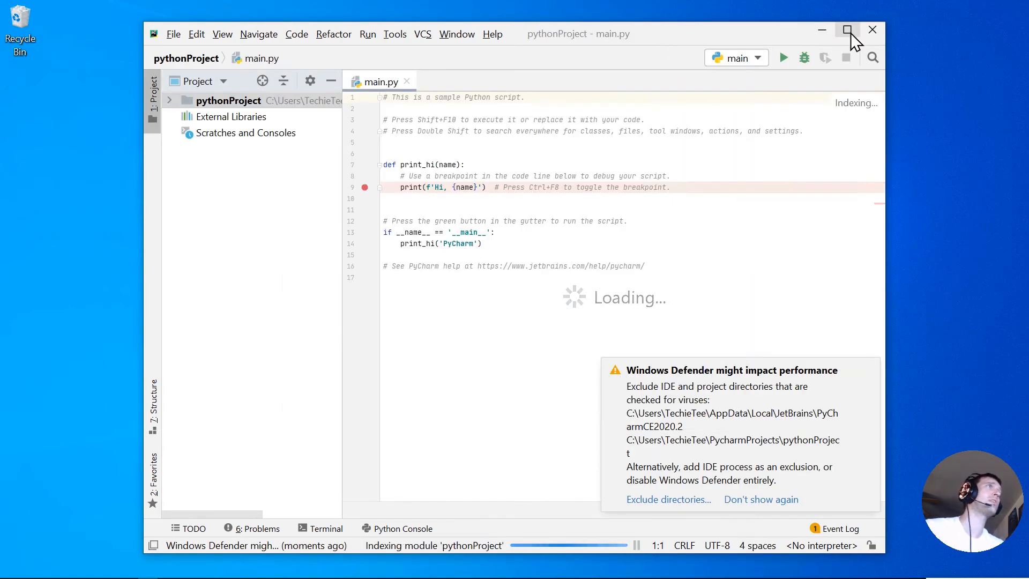
{"action": "left_click", "coordinate": [874, 34]}
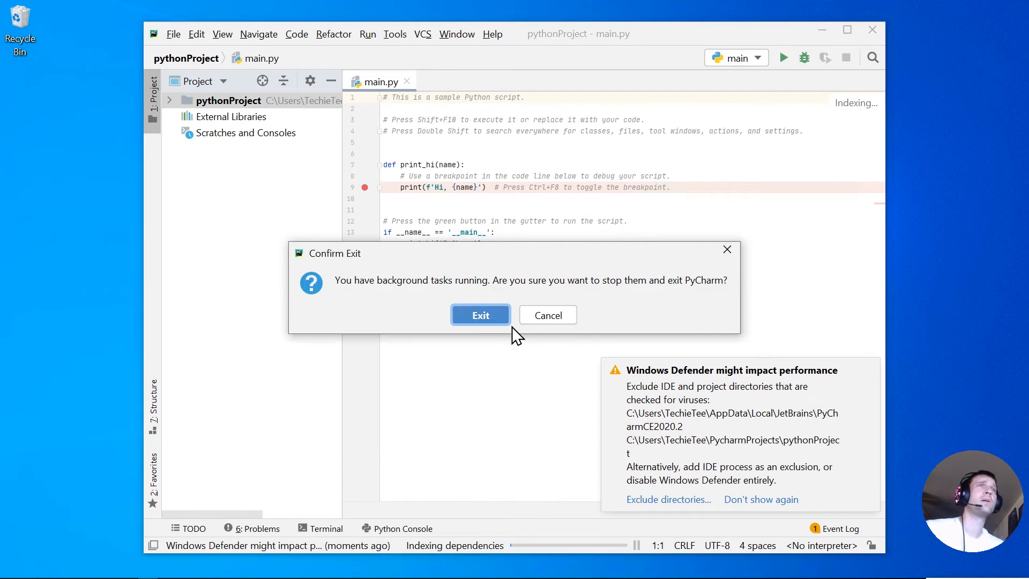
{"action": "left_click", "coordinate": [488, 310]}
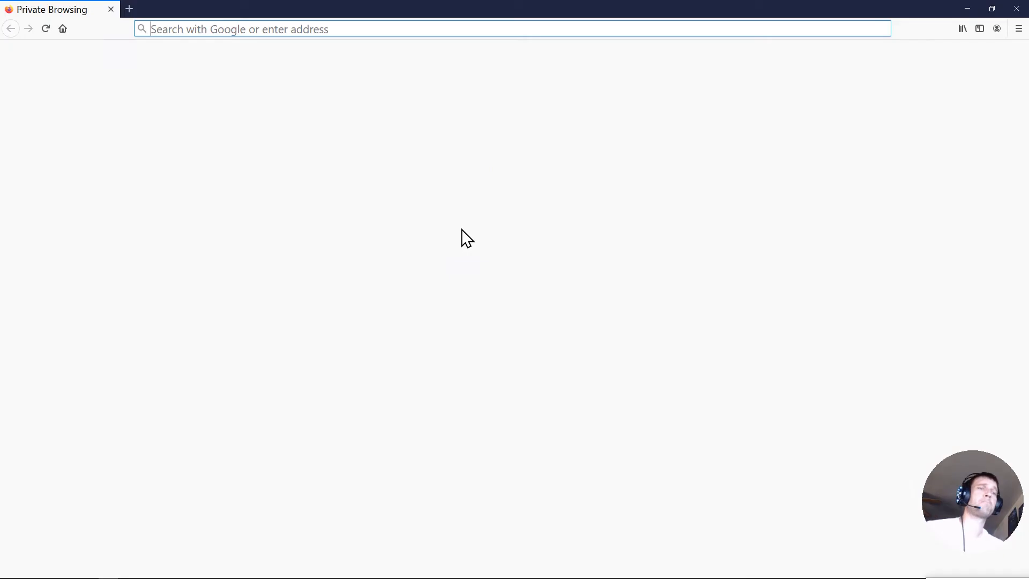
In Firefox, search the web for "python" and open the official Welcome to Python.org result
{"action": "left_click", "coordinate": [392, 281]}
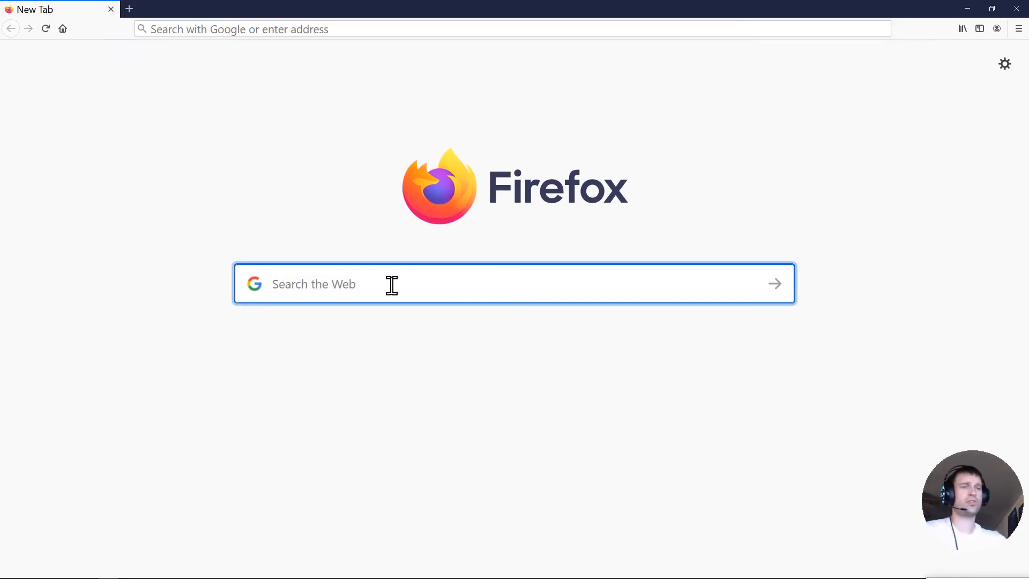
{"action": "type", "text": "py"}
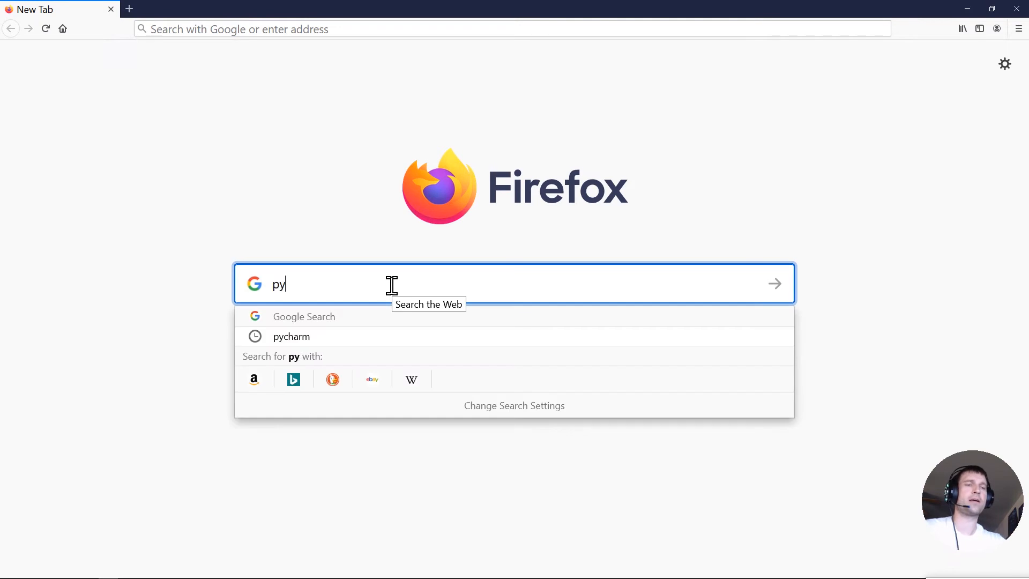
{"action": "type", "text": "thon"}
{"action": "key", "text": "Return"}
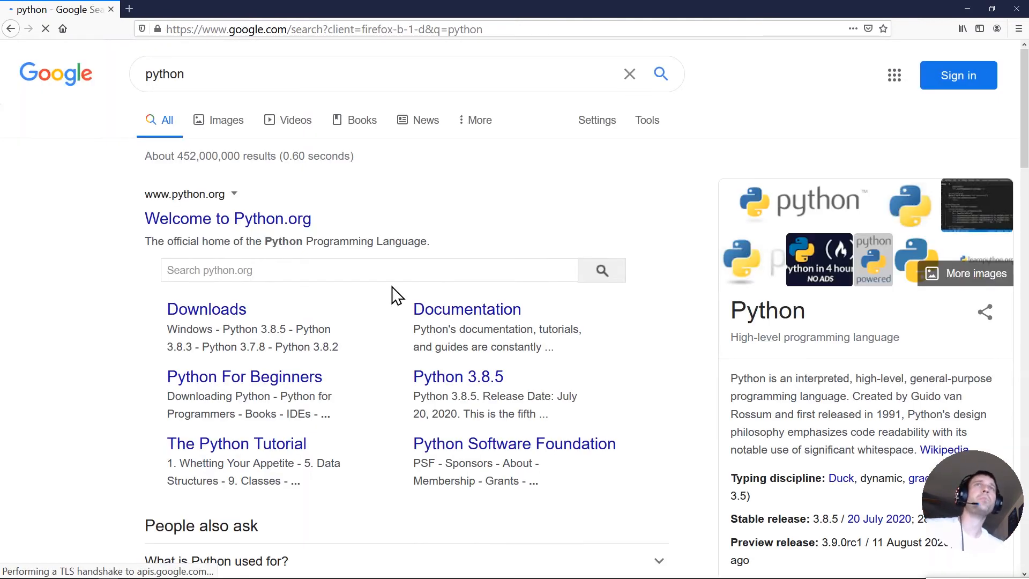
{"action": "left_click", "coordinate": [235, 221]}
Open the Windows downloads page on python.org and show the links to the latest Python releases
{"action": "mouse_move", "coordinate": [538, 290]}
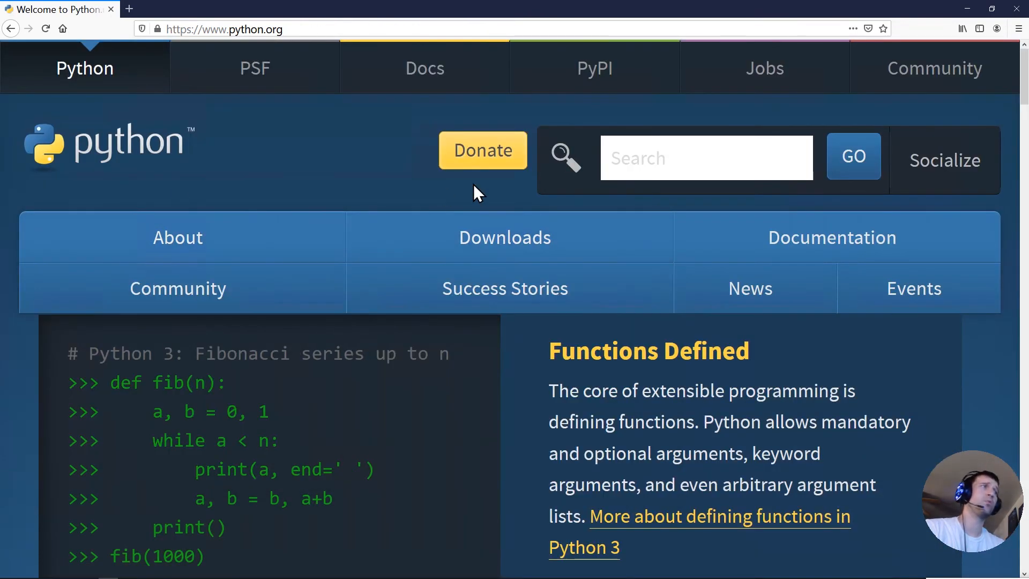
{"action": "mouse_move", "coordinate": [466, 232]}
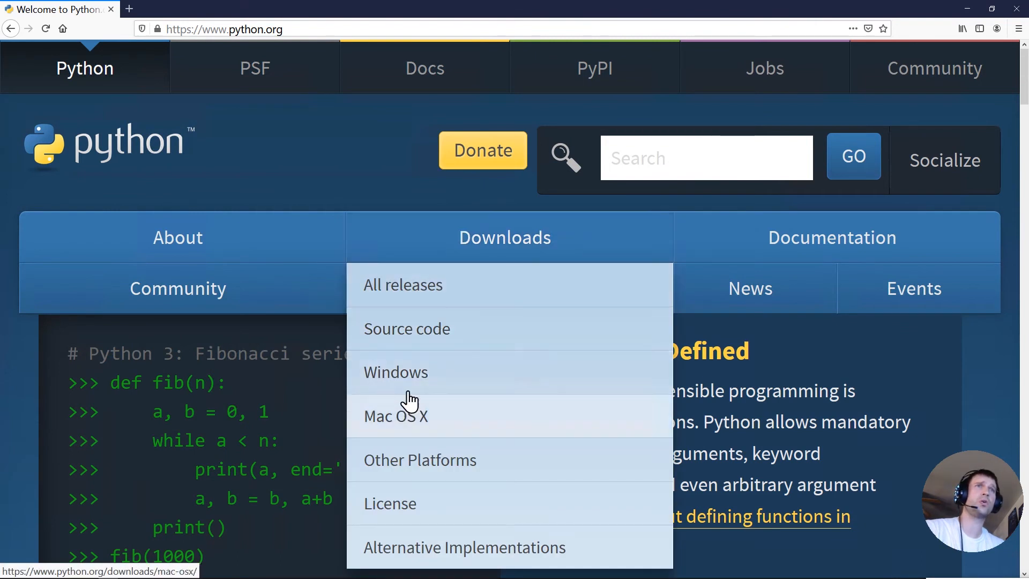
{"action": "left_click", "coordinate": [405, 375]}
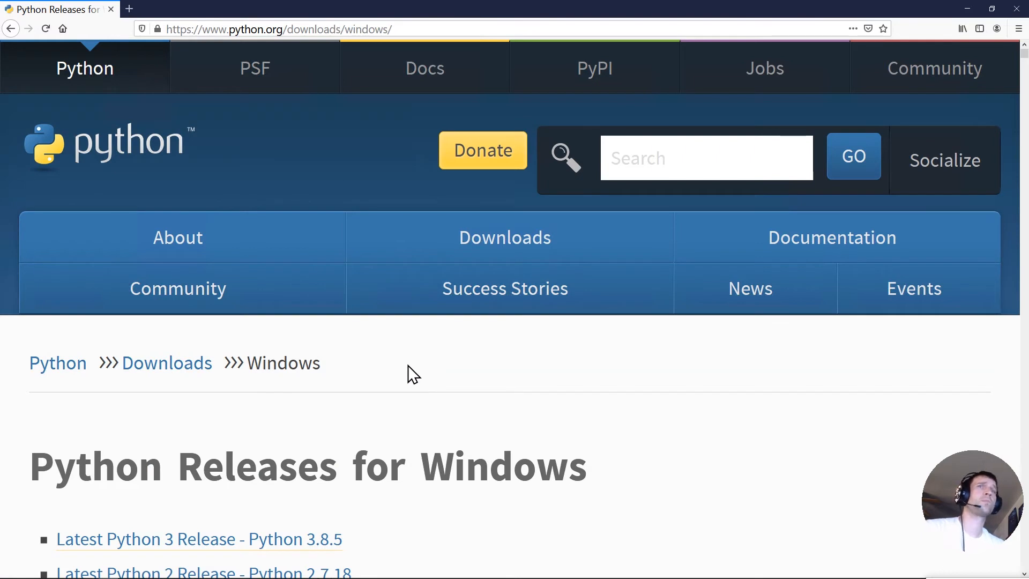
{"action": "scroll", "coordinate": [408, 369], "scroll_direction": "down", "scroll_amount": 7}
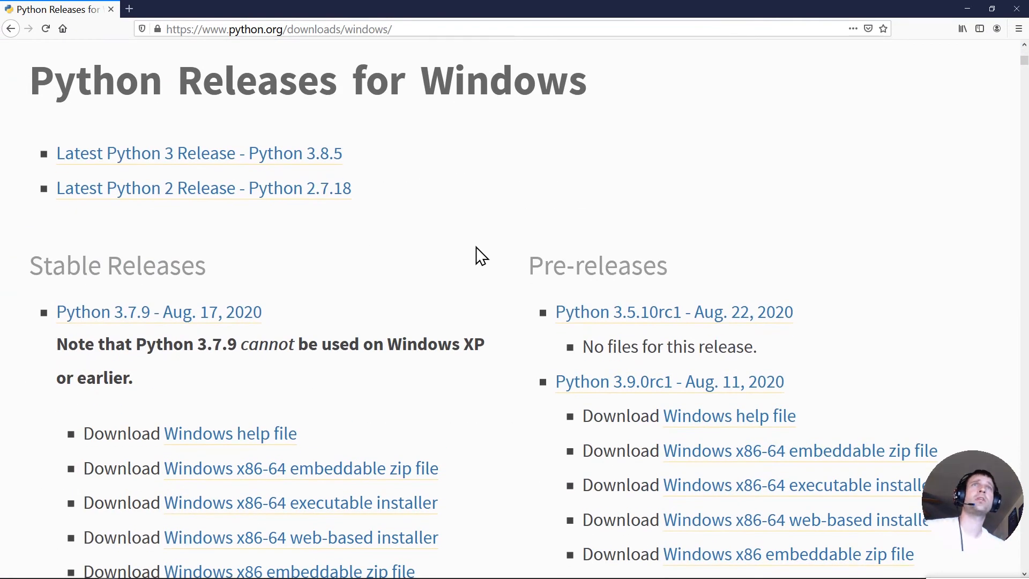
{"action": "scroll", "coordinate": [472, 263], "scroll_direction": "up", "scroll_amount": 3}
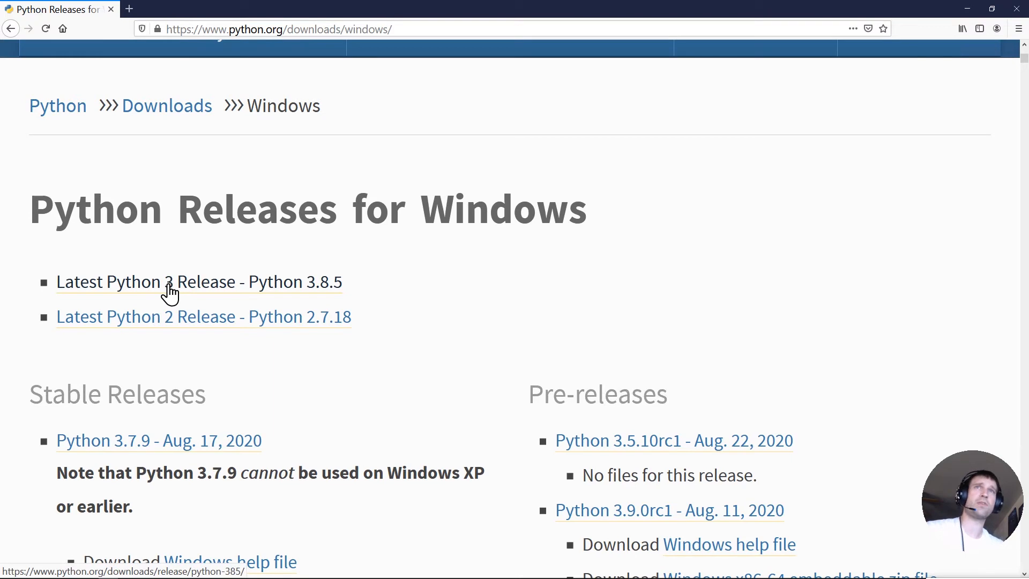
Open the Latest Python 3 Release page for Python 3.8.5 and show the Windows entries in its Files table
{"action": "left_click", "coordinate": [191, 293]}
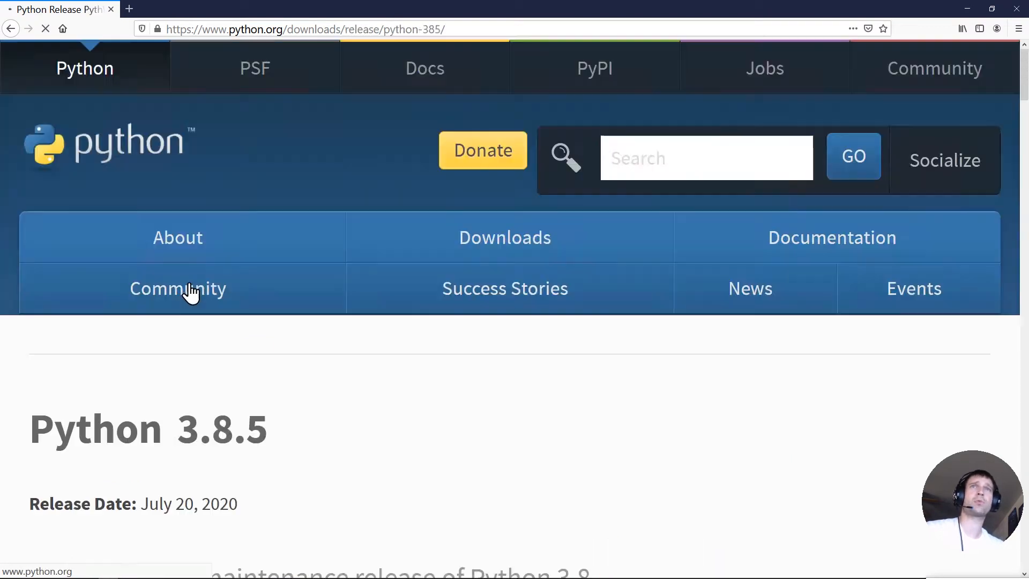
{"action": "mouse_move", "coordinate": [406, 324]}
{"action": "scroll", "coordinate": [406, 324], "scroll_direction": "down", "scroll_amount": 10}
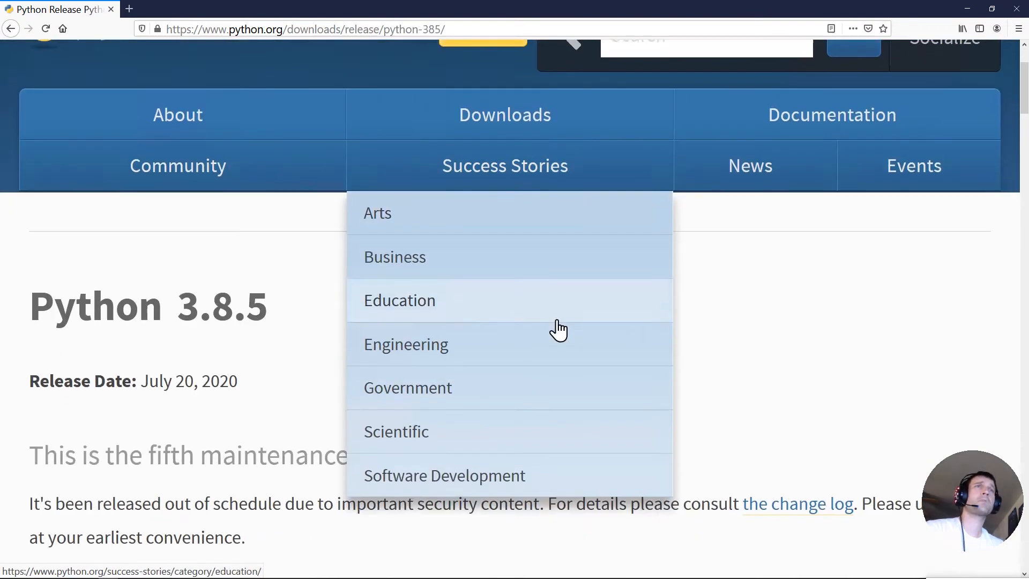
{"action": "scroll", "coordinate": [467, 274], "scroll_direction": "down", "scroll_amount": 8}
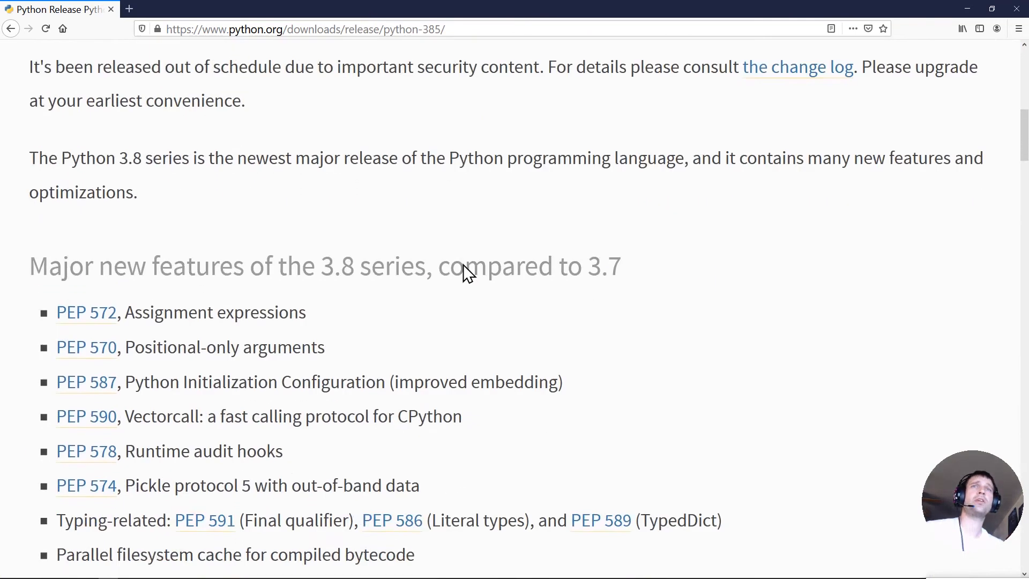
{"action": "scroll", "coordinate": [466, 273], "scroll_direction": "down", "scroll_amount": 15}
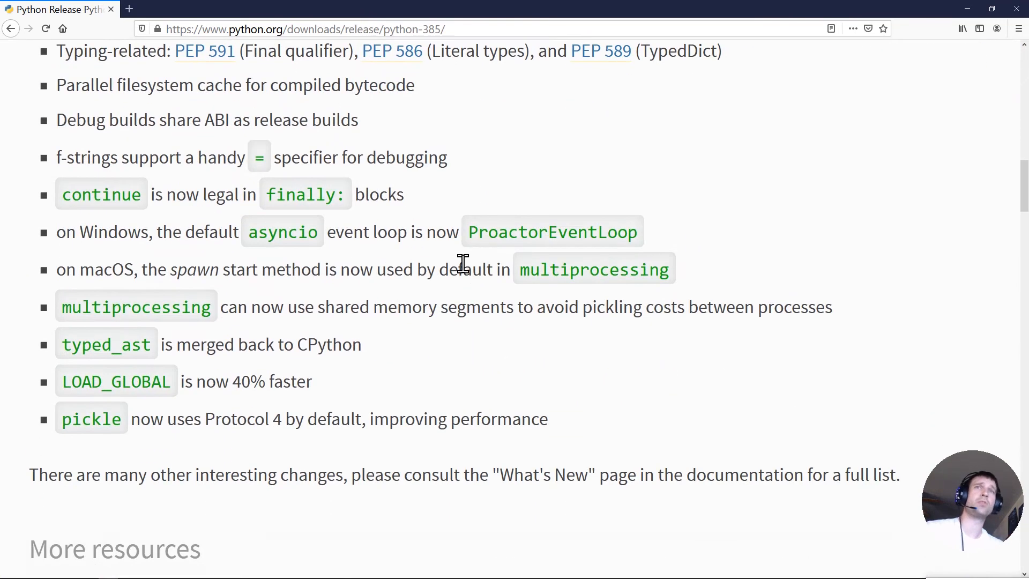
{"action": "scroll", "coordinate": [465, 268], "scroll_direction": "down", "scroll_amount": 20}
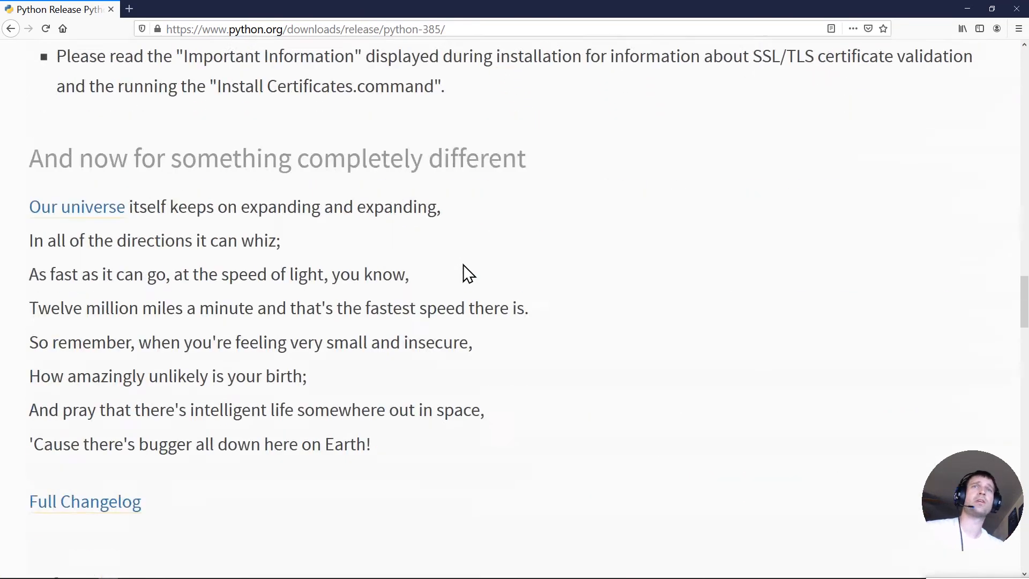
{"action": "scroll", "coordinate": [463, 265], "scroll_direction": "up", "scroll_amount": 4}
{"action": "scroll", "coordinate": [463, 264], "scroll_direction": "up", "scroll_amount": 6}
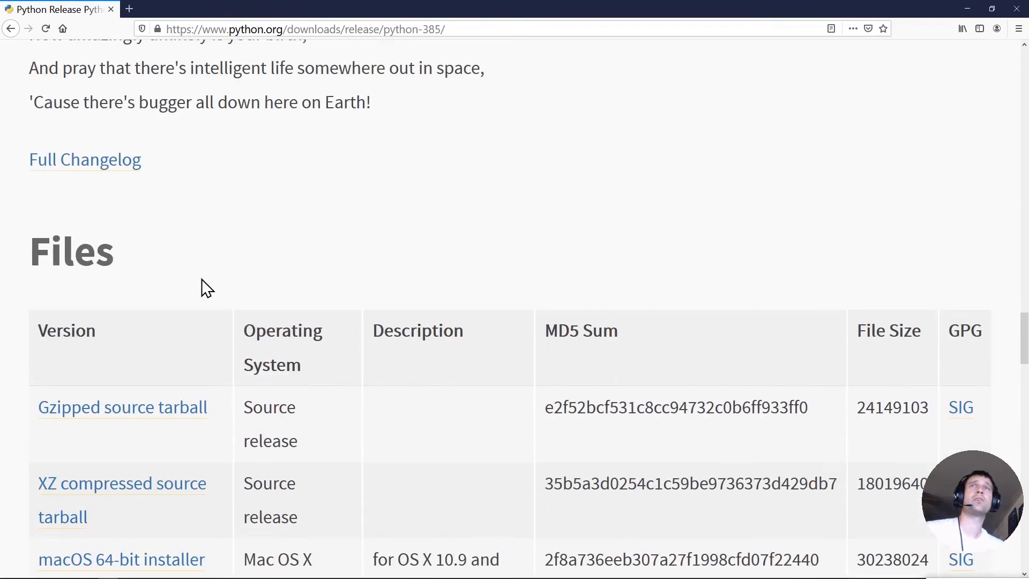
{"action": "scroll", "coordinate": [201, 279], "scroll_direction": "down", "scroll_amount": 3}
{"action": "scroll", "coordinate": [88, 225], "scroll_direction": "down", "scroll_amount": 3}
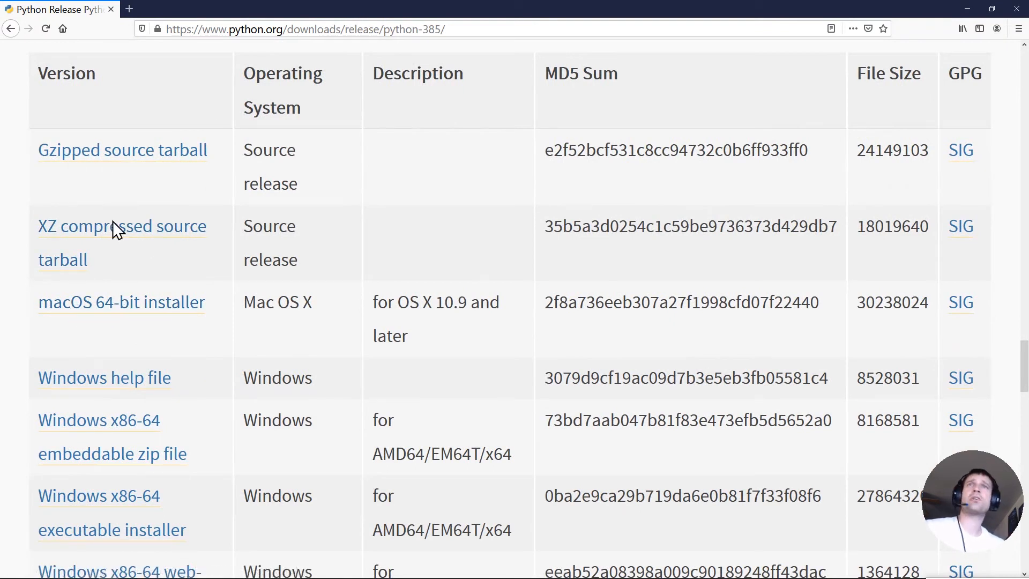
{"action": "scroll", "coordinate": [107, 286], "scroll_direction": "down", "scroll_amount": 2}
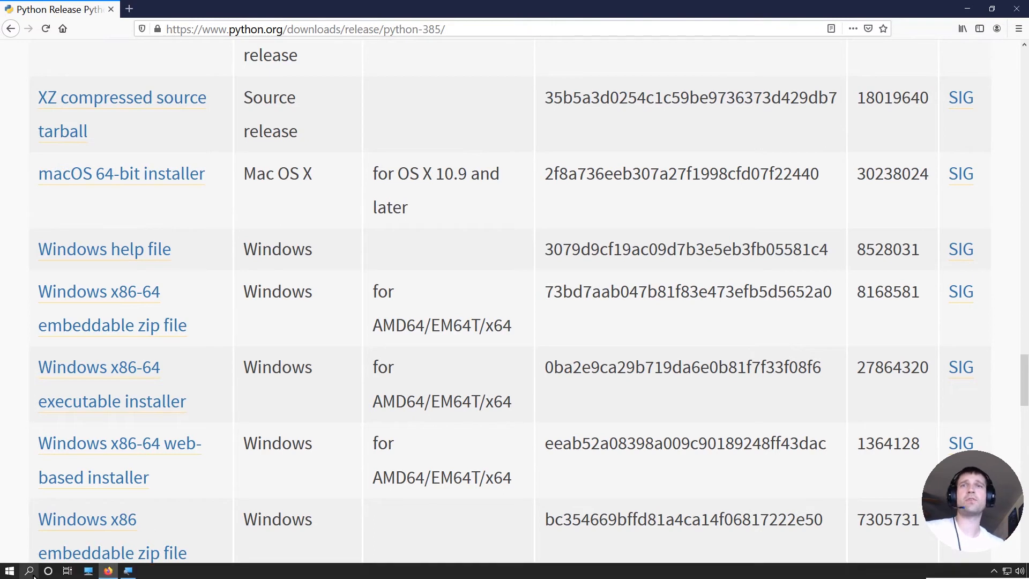
Check the Windows system type on the System page under System and Security in Control Panel, and close the window
{"action": "left_click", "coordinate": [29, 571]}
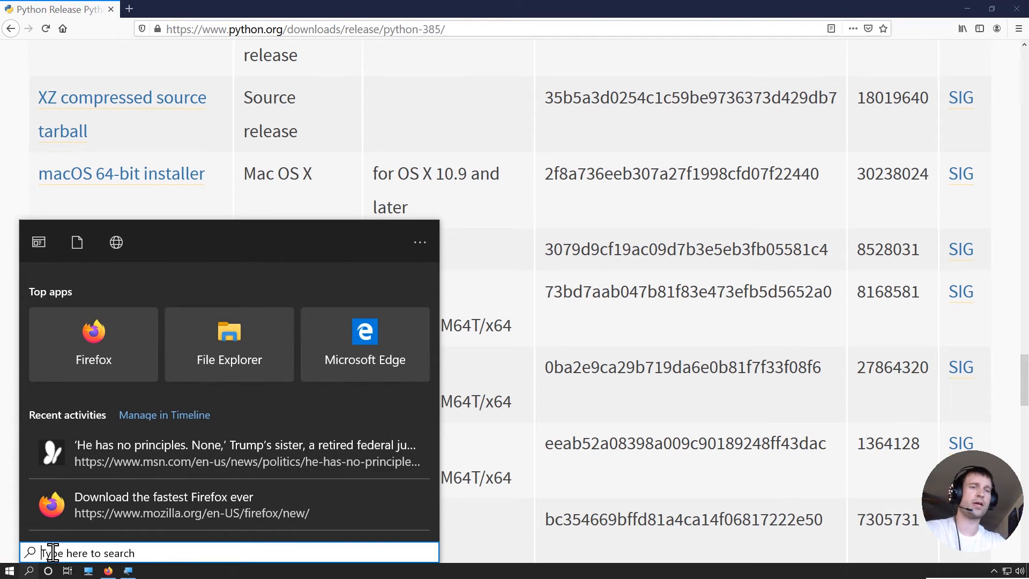
{"action": "type", "text": "cn"}
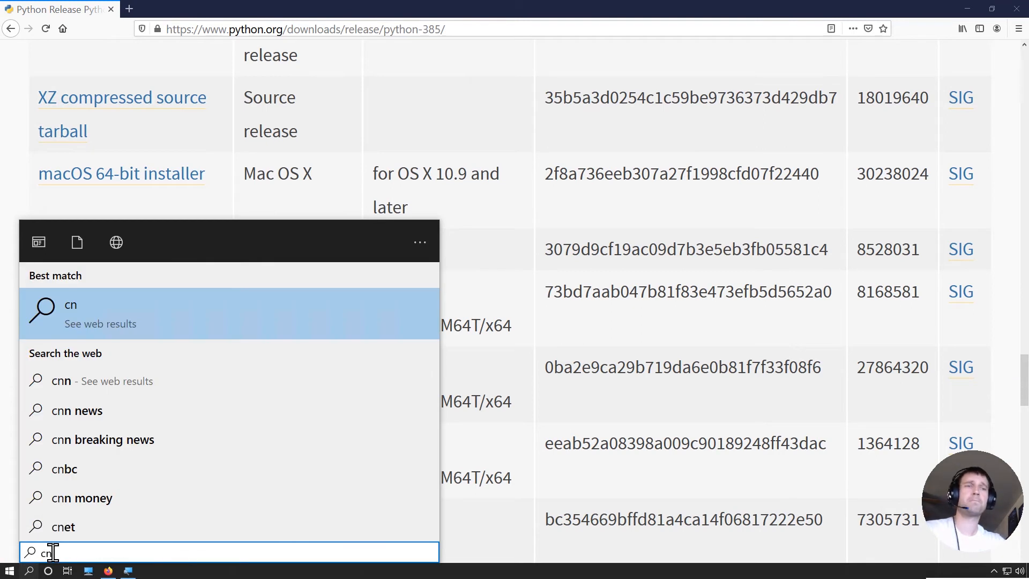
{"action": "type", "text": "t"}
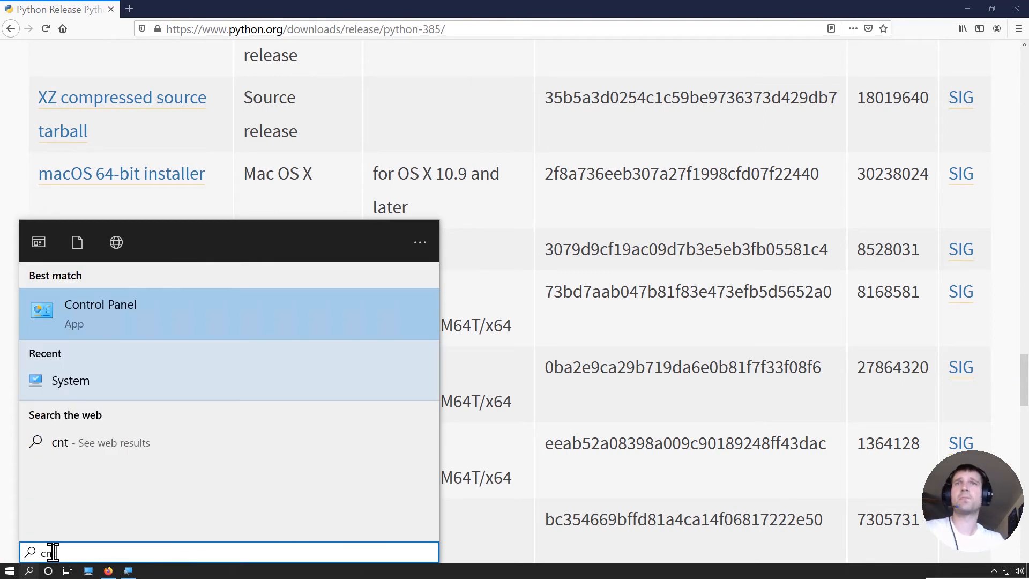
{"action": "left_click", "coordinate": [106, 302]}
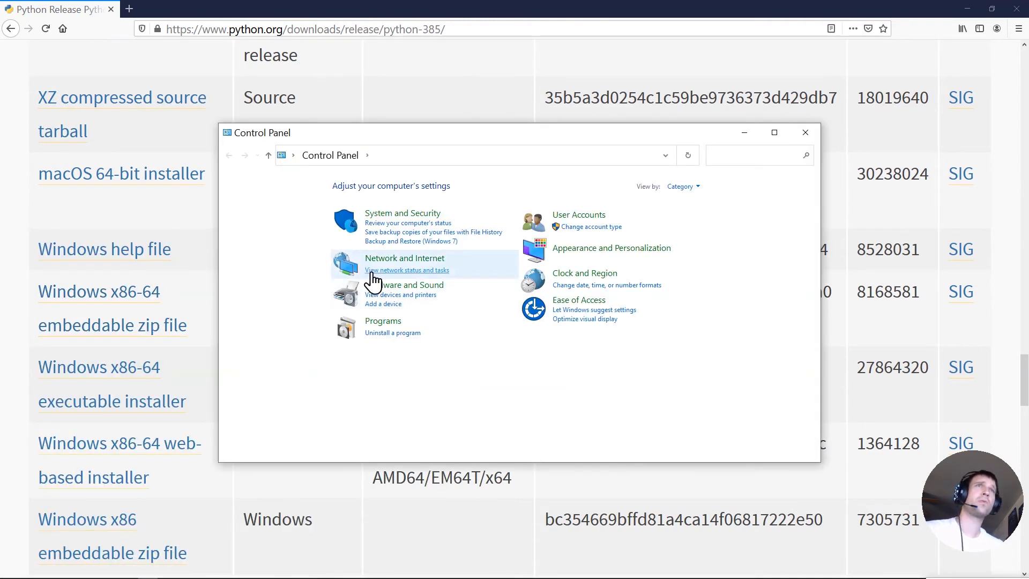
{"action": "left_click", "coordinate": [408, 215]}
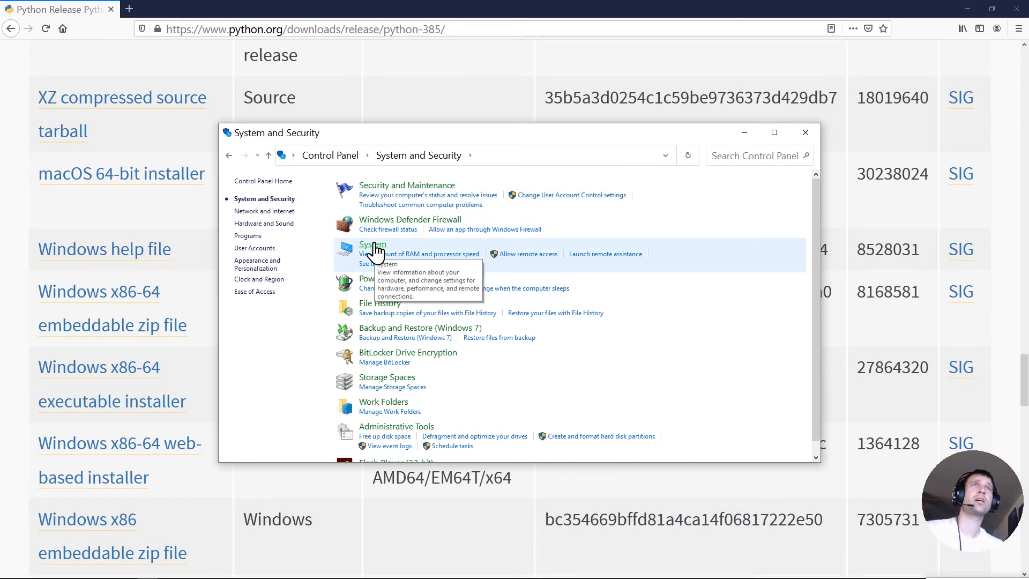
{"action": "left_click", "coordinate": [373, 246]}
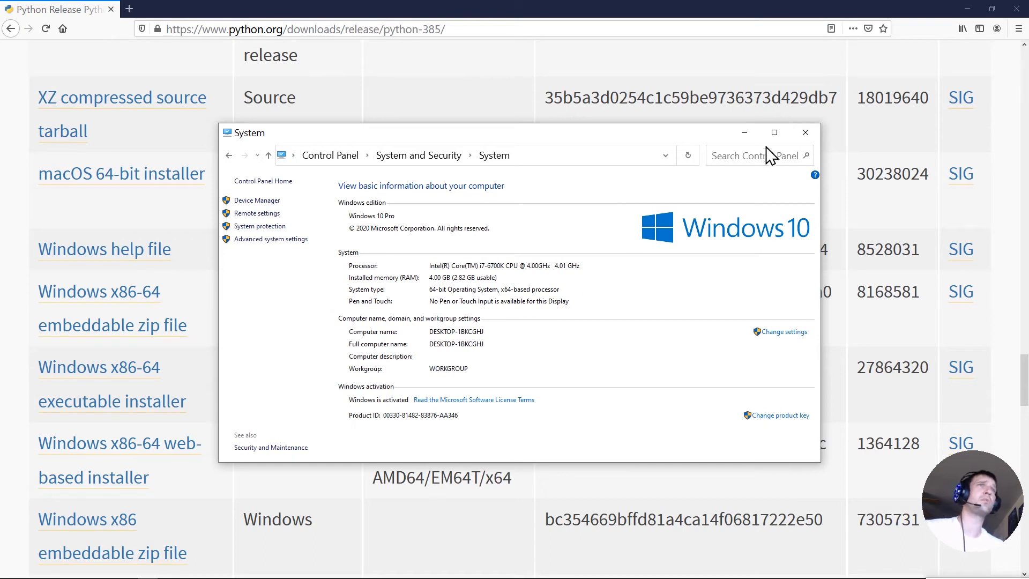
{"action": "left_click", "coordinate": [805, 133]}
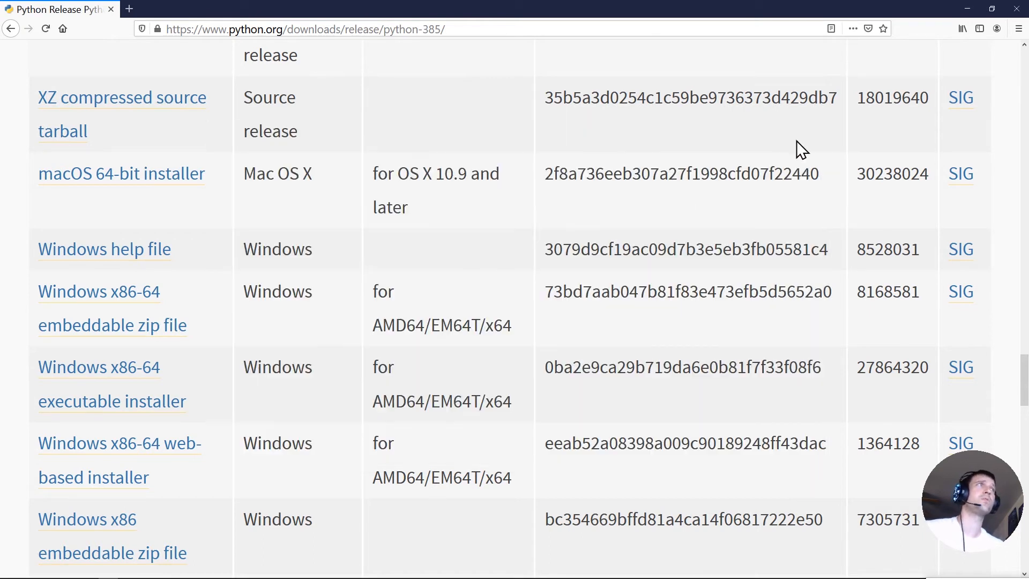
Download the Windows x86-64 executable installer for Python 3.8.5 and save python-3.8.5-amd64.exe
{"action": "scroll", "coordinate": [279, 299], "scroll_direction": "down", "scroll_amount": 3}
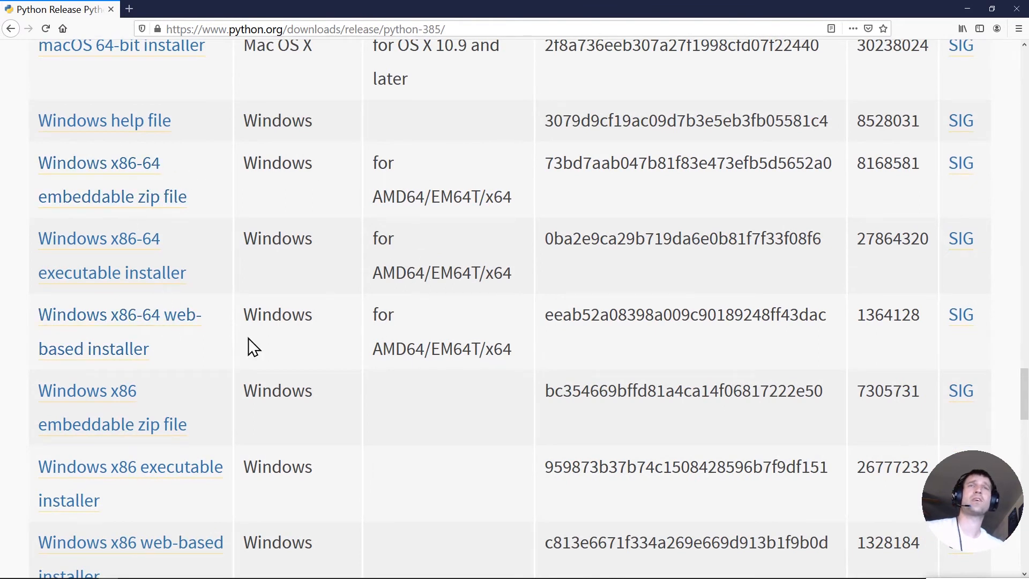
{"action": "scroll", "coordinate": [162, 391], "scroll_direction": "down", "scroll_amount": 6}
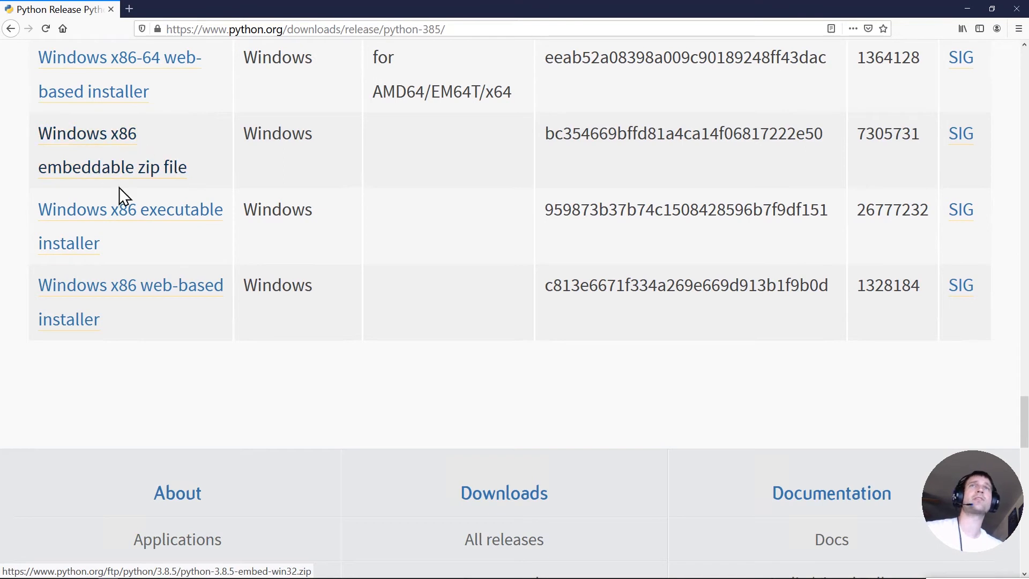
{"action": "scroll", "coordinate": [131, 294], "scroll_direction": "up", "scroll_amount": 5}
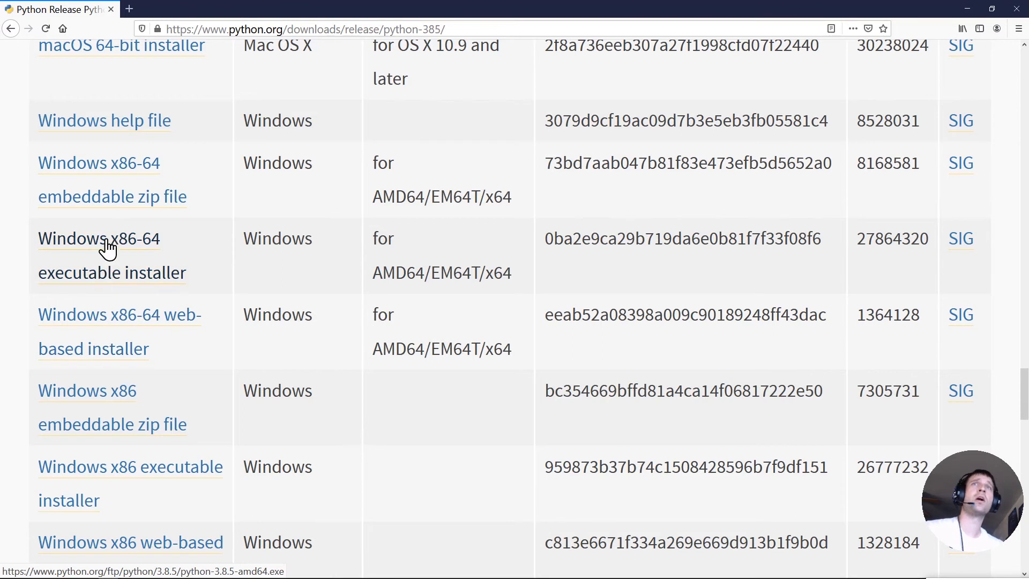
{"action": "left_click", "coordinate": [87, 280]}
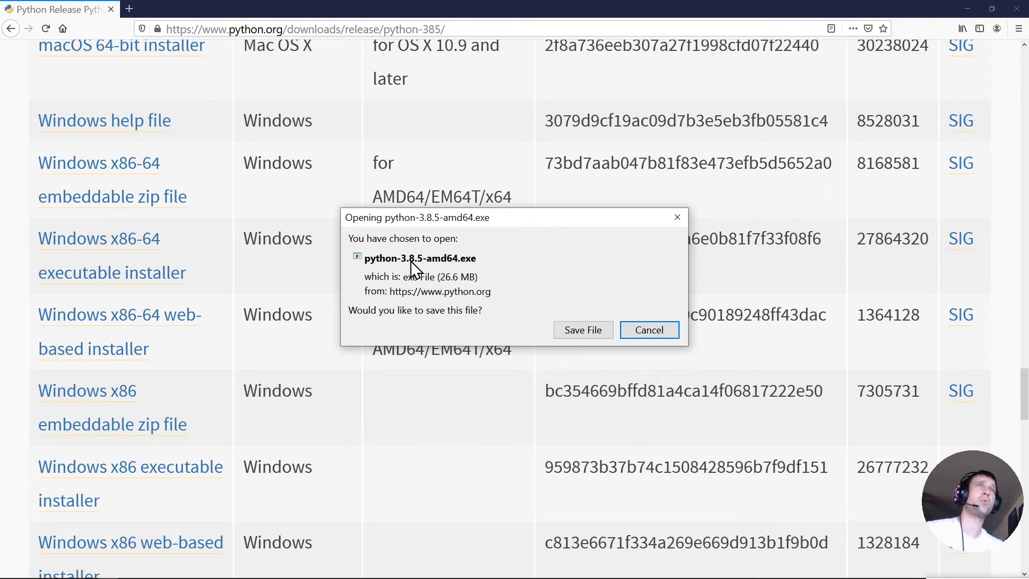
{"action": "left_click", "coordinate": [575, 332]}
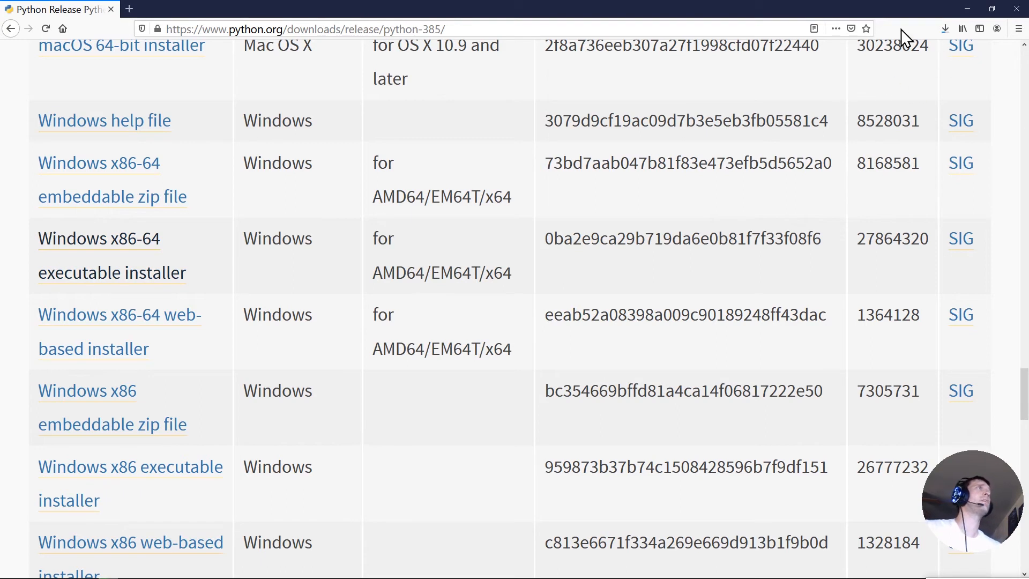
Run the downloaded python-3.8.5-amd64.exe, close Firefox, and install Python with default settings, allowing it to make changes to the device
{"action": "left_click", "coordinate": [949, 31]}
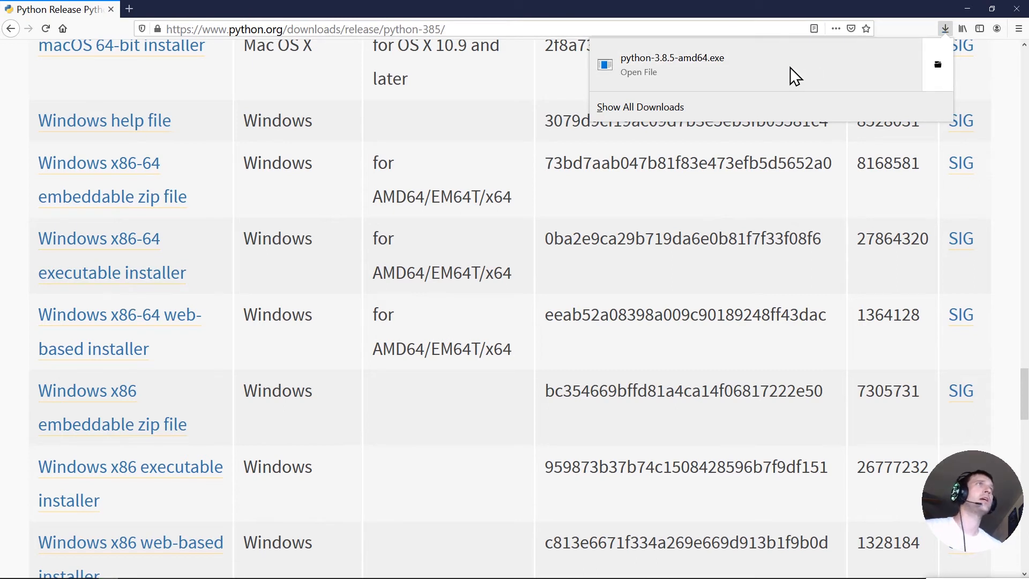
{"action": "left_click", "coordinate": [692, 62]}
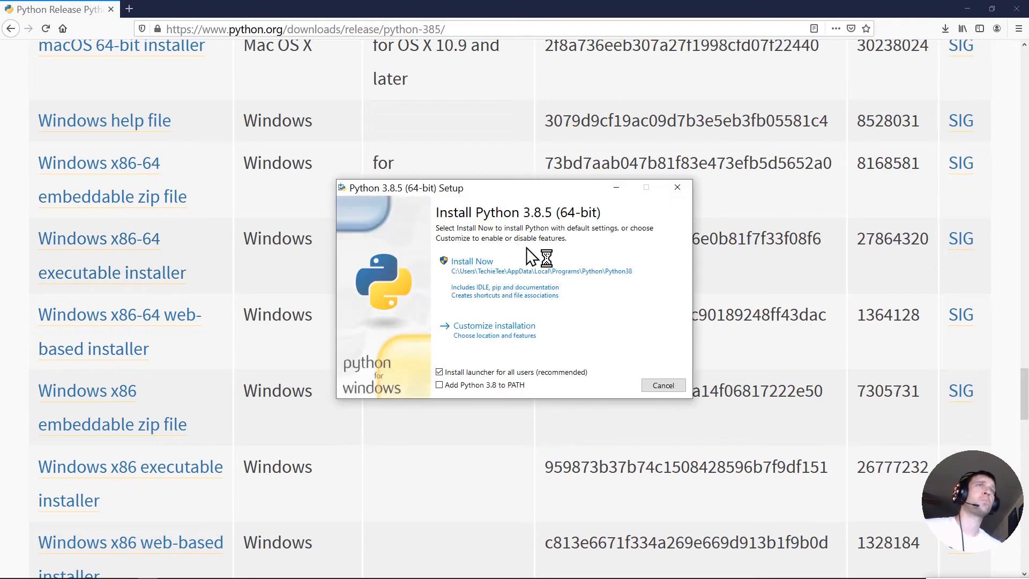
{"action": "left_click", "coordinate": [1015, 10]}
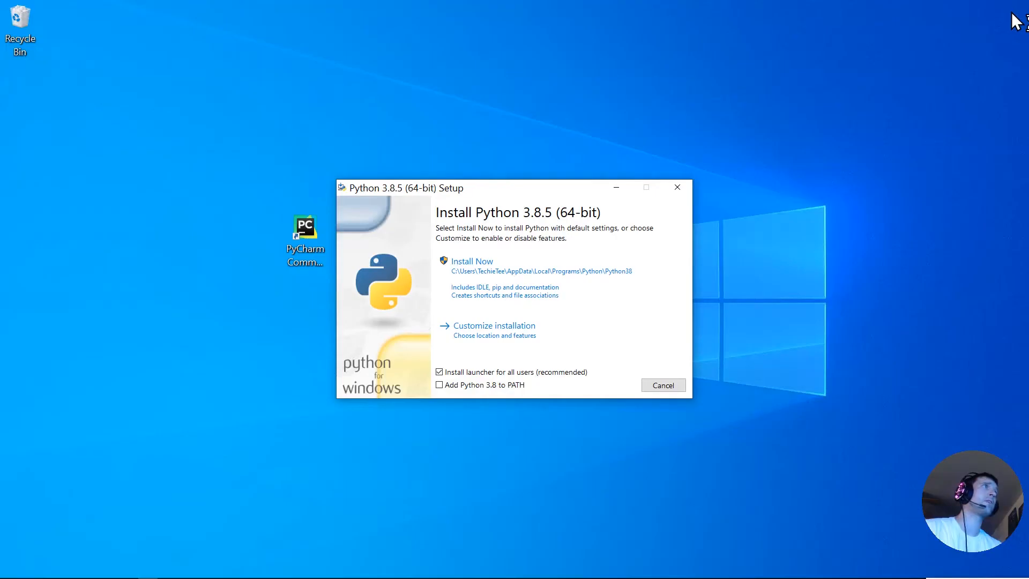
{"action": "left_click", "coordinate": [487, 262]}
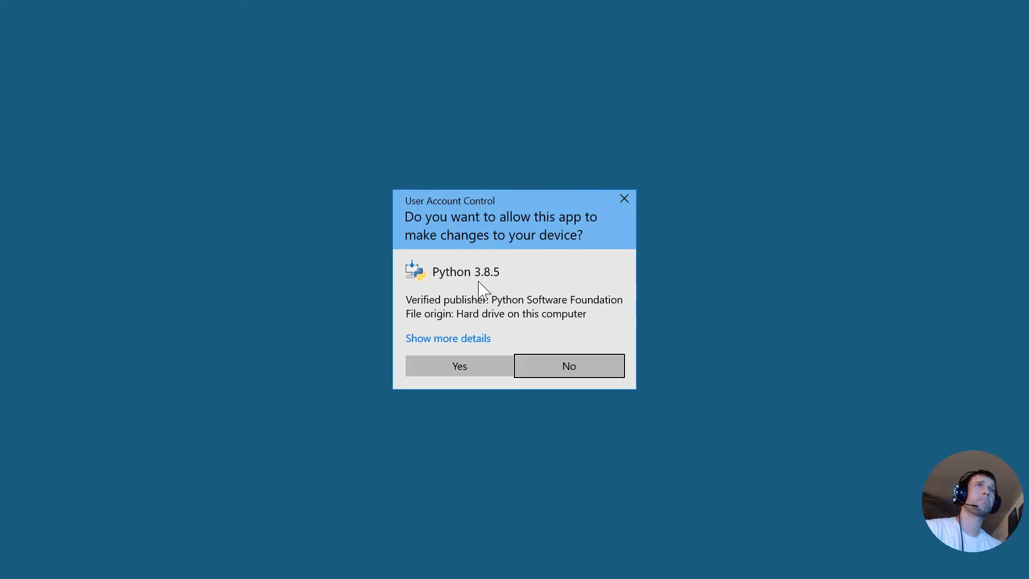
{"action": "left_click", "coordinate": [465, 370]}
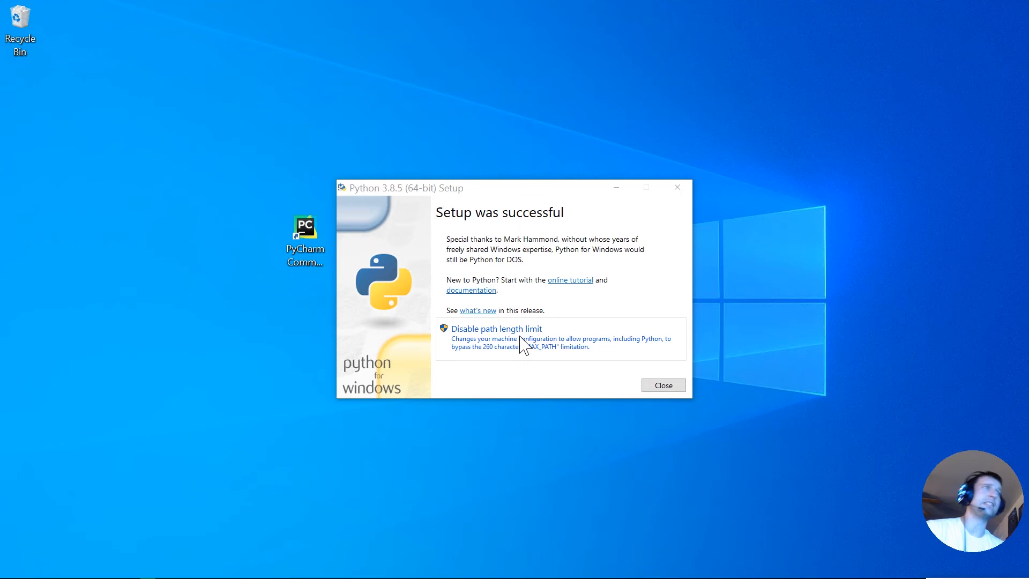
Switch to File Explorer and examine the address paths of the Downloads and Desktop folders
{"action": "mouse_move", "coordinate": [69, 576]}
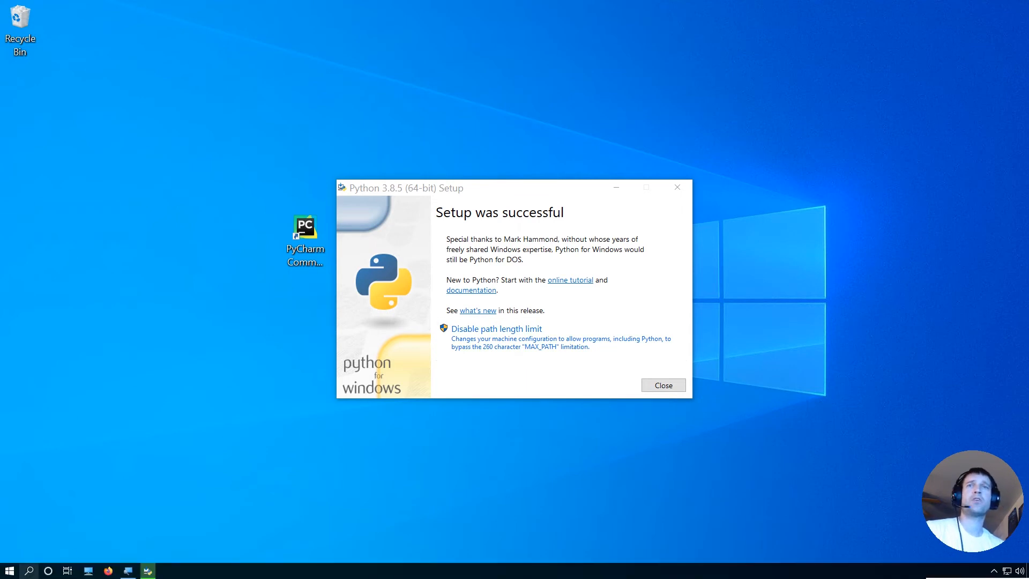
{"action": "left_click", "coordinate": [30, 571]}
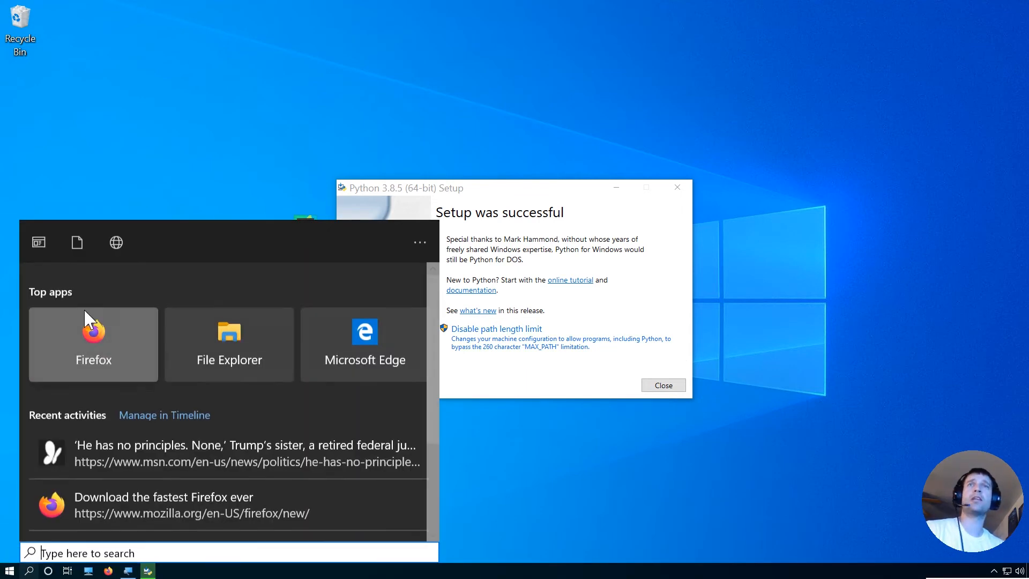
{"action": "left_click", "coordinate": [224, 366]}
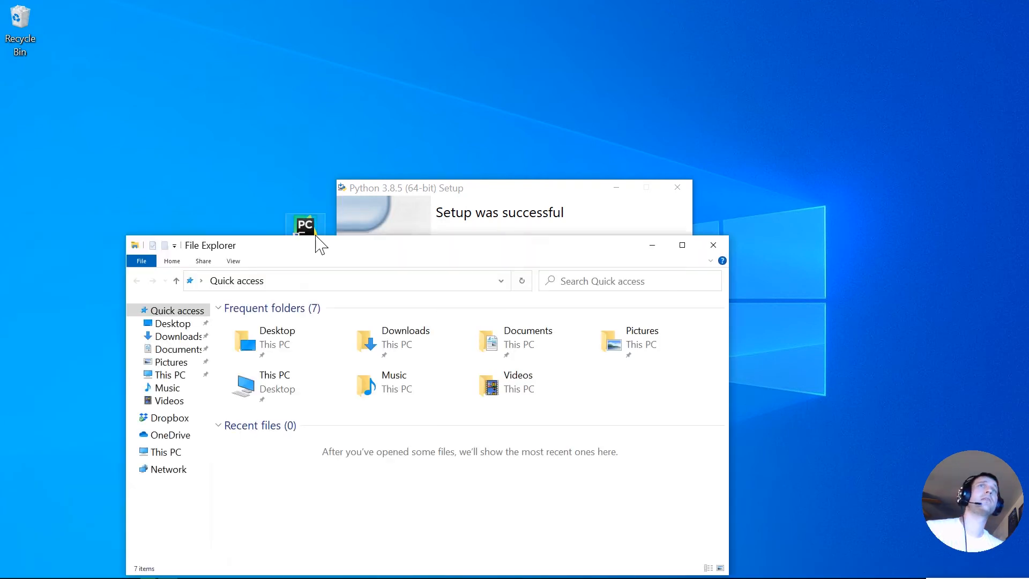
{"action": "double_click", "coordinate": [373, 343]}
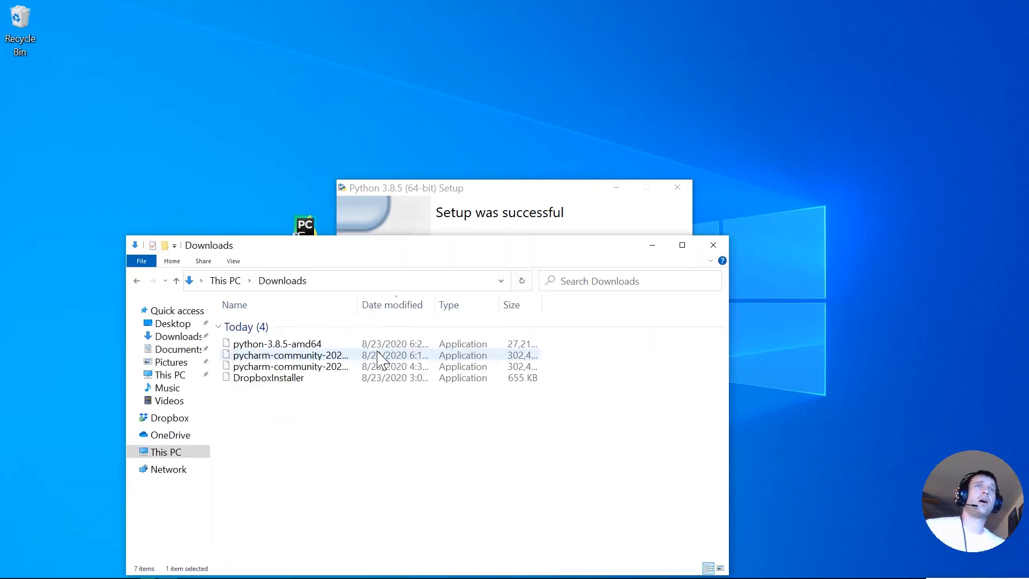
{"action": "left_click", "coordinate": [337, 281]}
{"action": "left_click", "coordinate": [282, 283]}
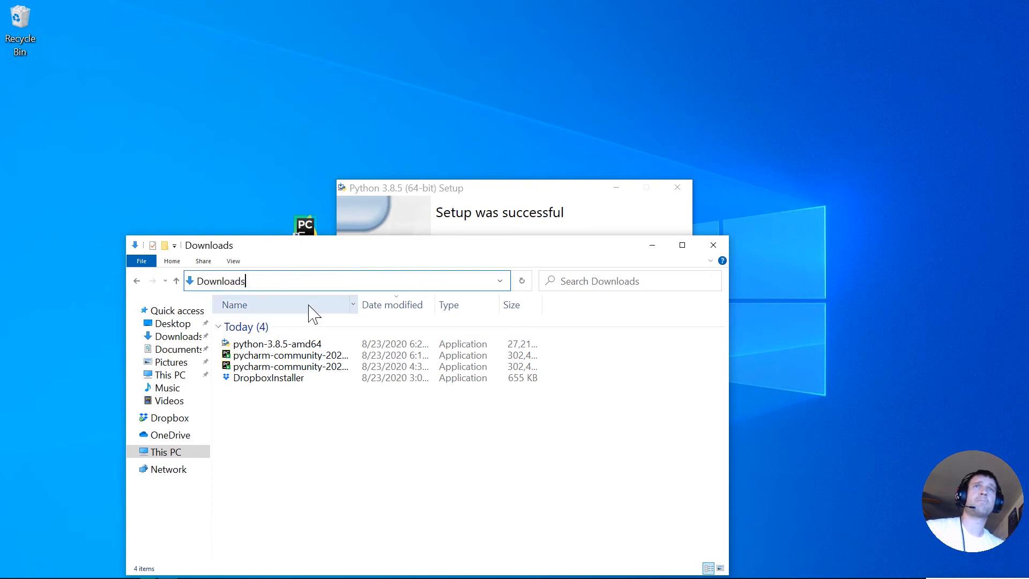
{"action": "left_click", "coordinate": [170, 325]}
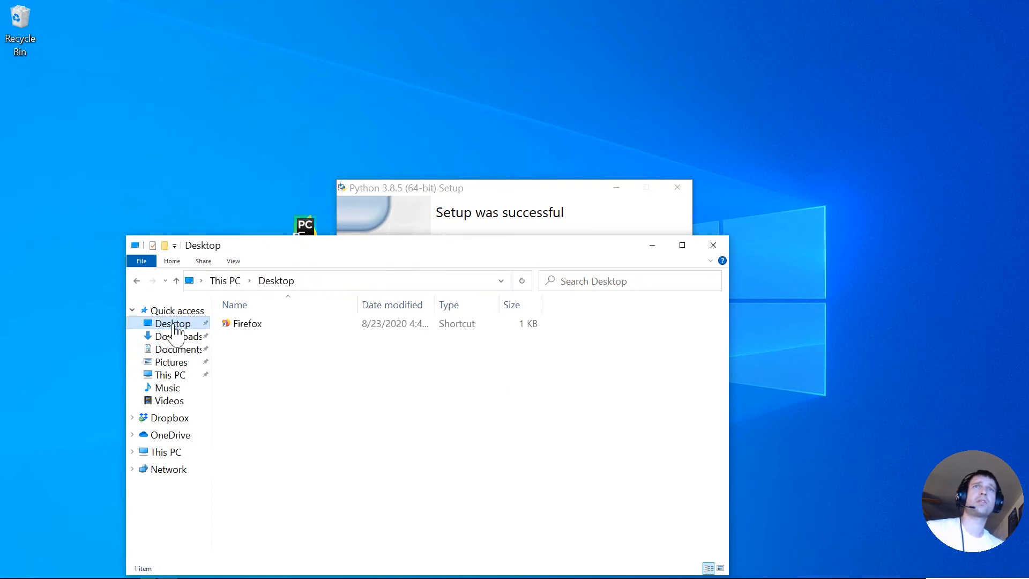
{"action": "left_click", "coordinate": [347, 280]}
{"action": "left_click", "coordinate": [350, 281]}
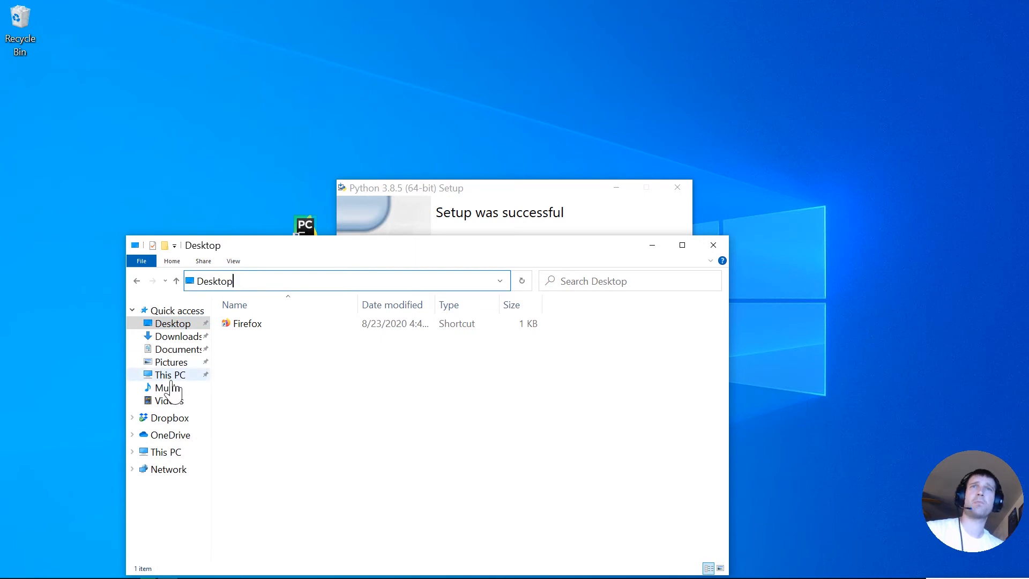
Browse from This PC through Local Disk (C:), Users and the user's profile folder to Desktop to show its full path
{"action": "left_click", "coordinate": [171, 378]}
{"action": "double_click", "coordinate": [268, 448]}
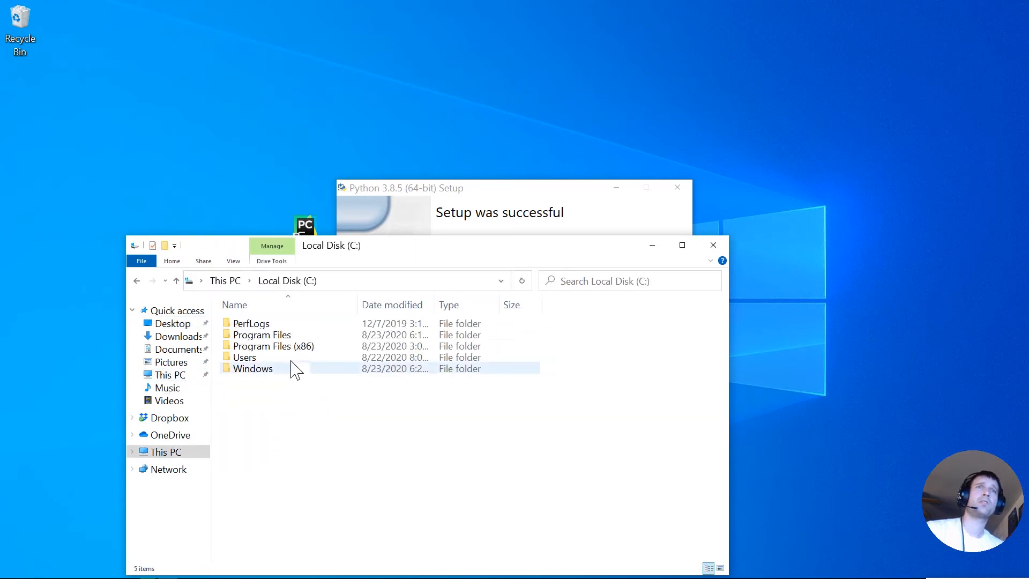
{"action": "double_click", "coordinate": [252, 357]}
{"action": "left_click", "coordinate": [256, 338]}
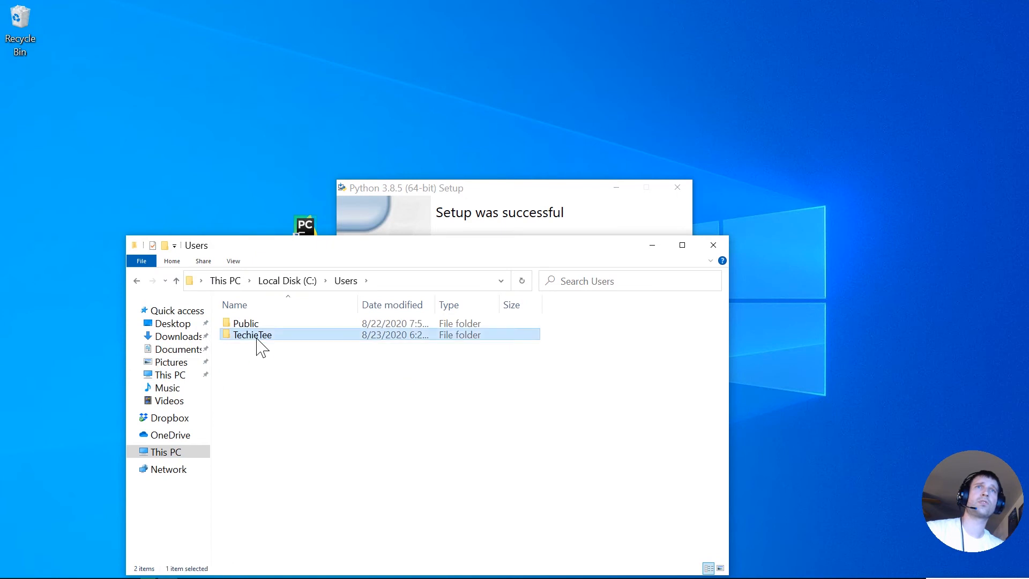
{"action": "double_click", "coordinate": [256, 338]}
{"action": "double_click", "coordinate": [257, 345]}
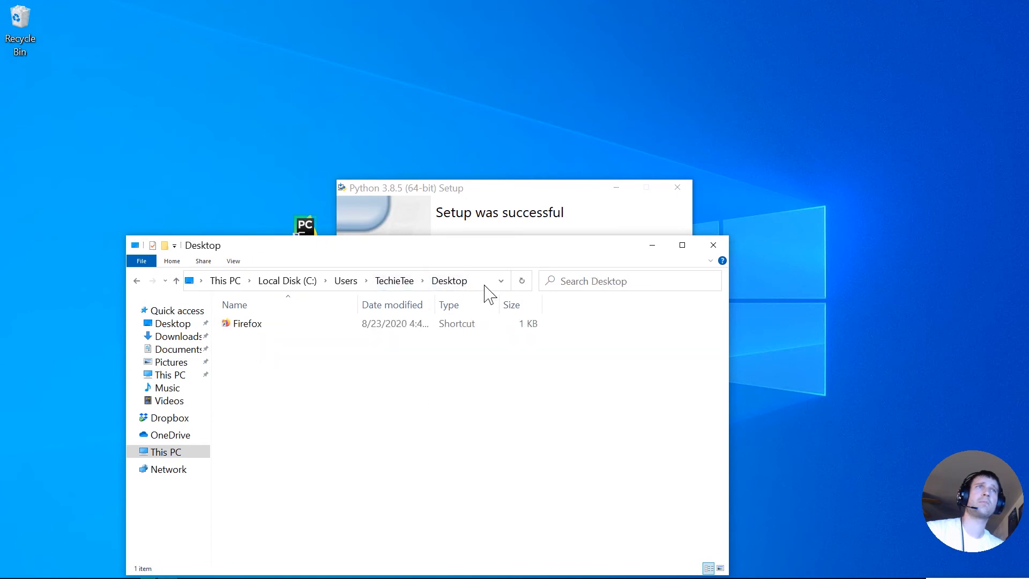
Show the Desktop folder's full address path as text, move File Explorer clear of the Python setup window, and close it
{"action": "left_click", "coordinate": [482, 283]}
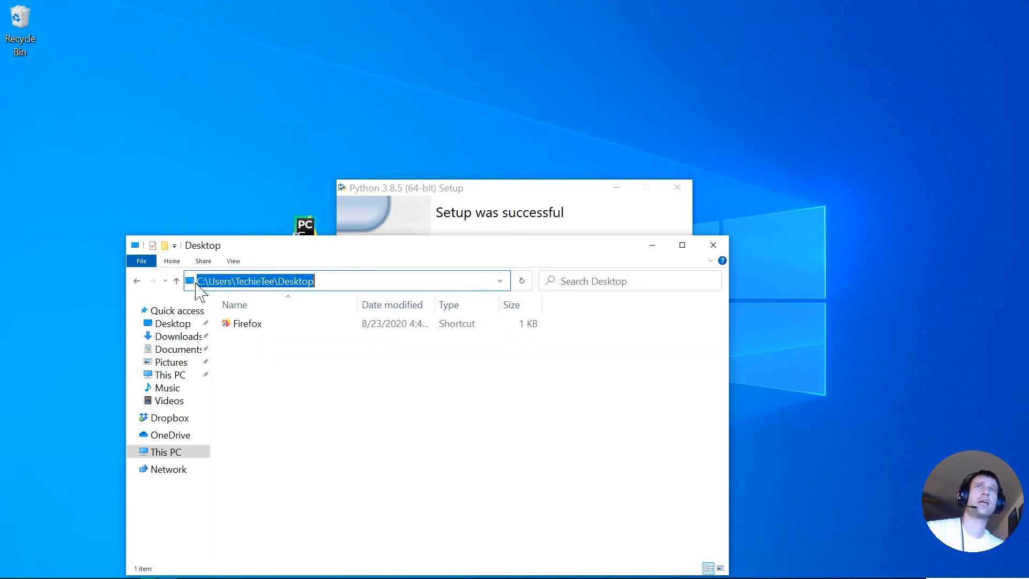
{"action": "left_click", "coordinate": [315, 282]}
{"action": "mouse_move", "coordinate": [315, 283]}
{"action": "left_mouse_down"}
{"action": "mouse_move", "coordinate": [192, 281]}
{"action": "mouse_move", "coordinate": [313, 282]}
{"action": "left_mouse_up"}
{"action": "left_click", "coordinate": [191, 281]}
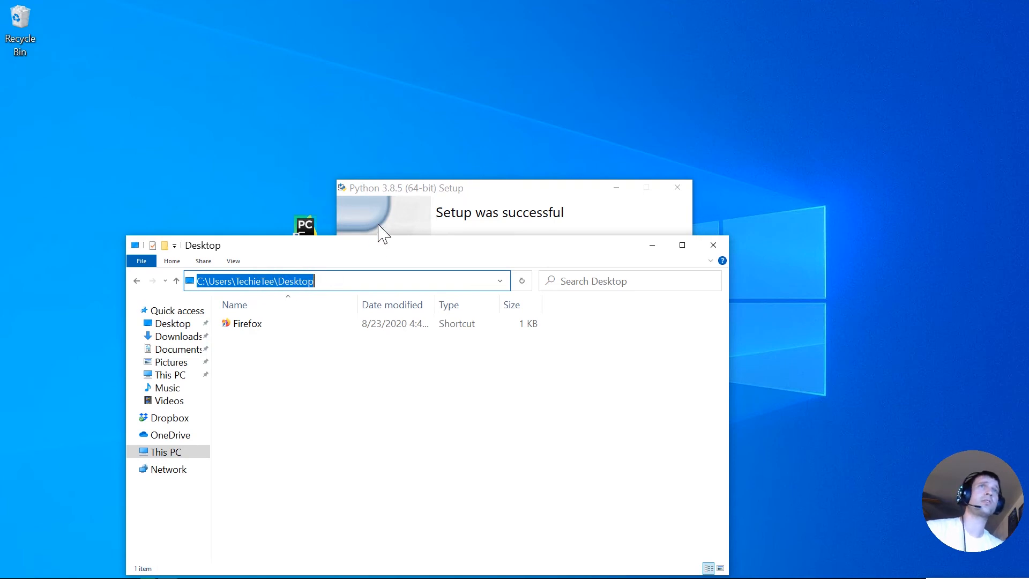
{"action": "left_click_drag", "start_coordinate": [363, 249], "coordinate": [433, 405]}
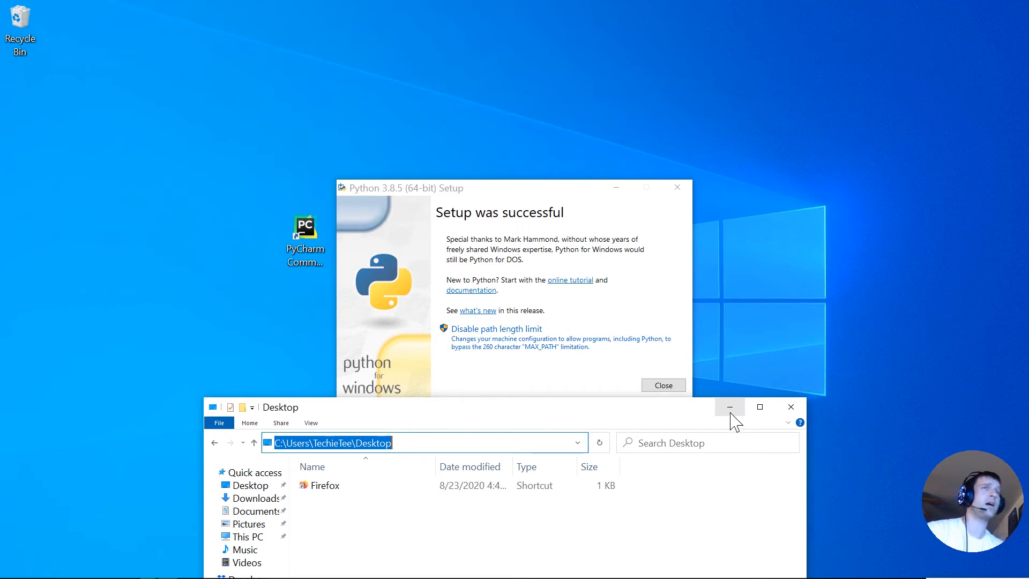
{"action": "left_click", "coordinate": [791, 406]}
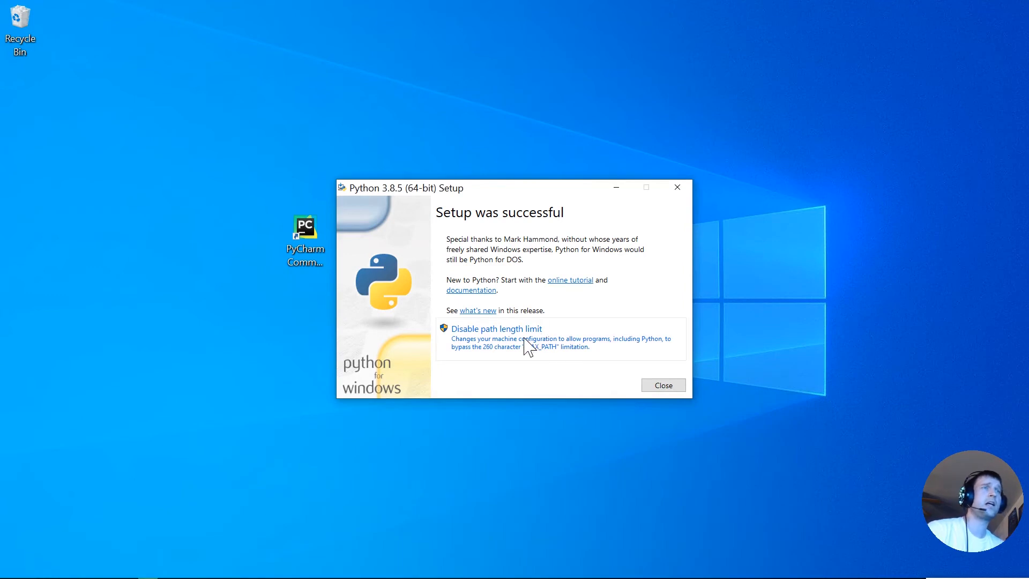
Disable the path length limit in Python 3.8.5 Setup, allow the changes to the device, and close the installer
{"action": "left_click", "coordinate": [499, 346]}
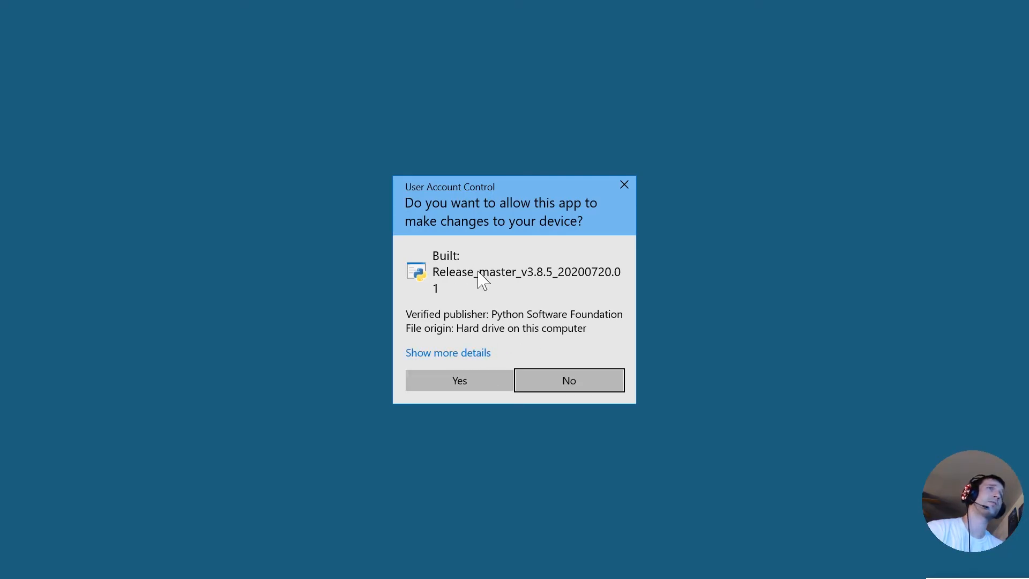
{"action": "left_click", "coordinate": [460, 380]}
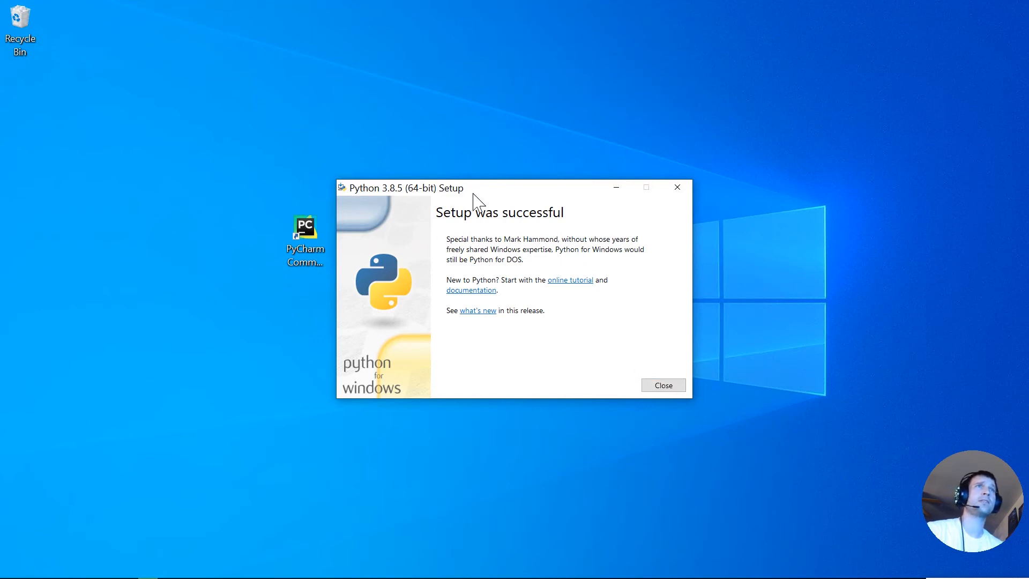
{"action": "left_click", "coordinate": [664, 386]}
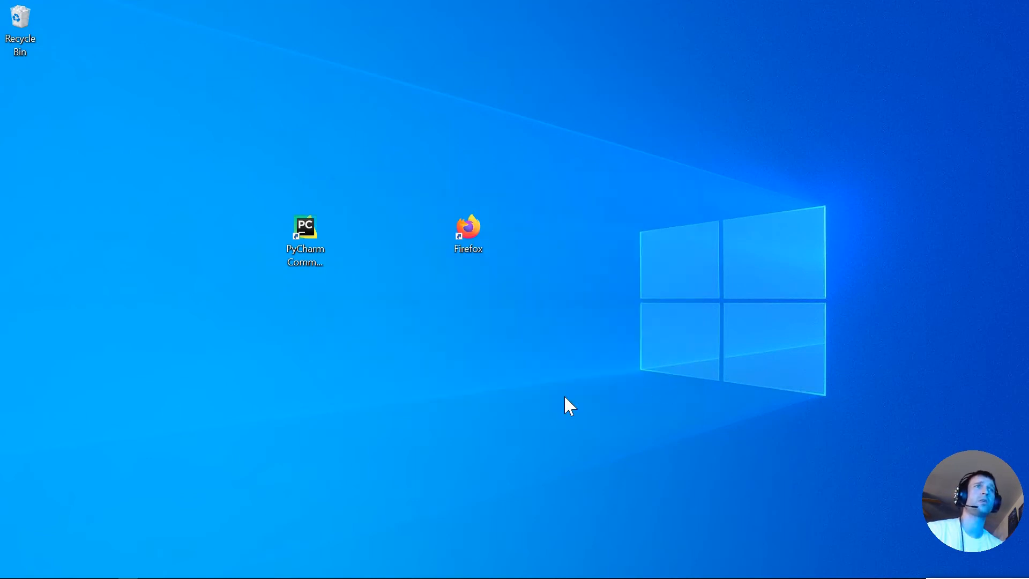
Search Windows for cmd and open Command Prompt
{"action": "mouse_move", "coordinate": [61, 576]}
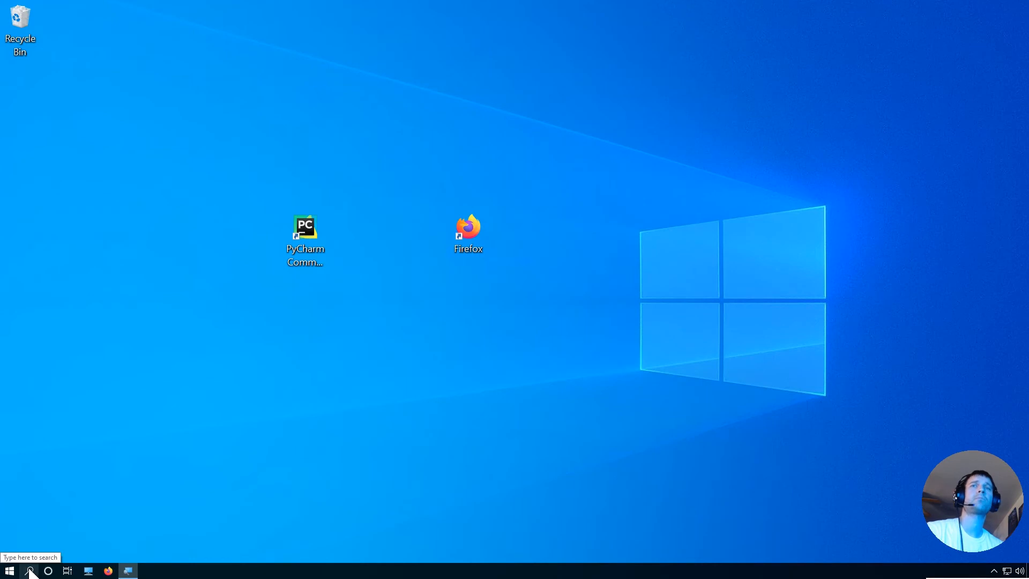
{"action": "left_click", "coordinate": [30, 571]}
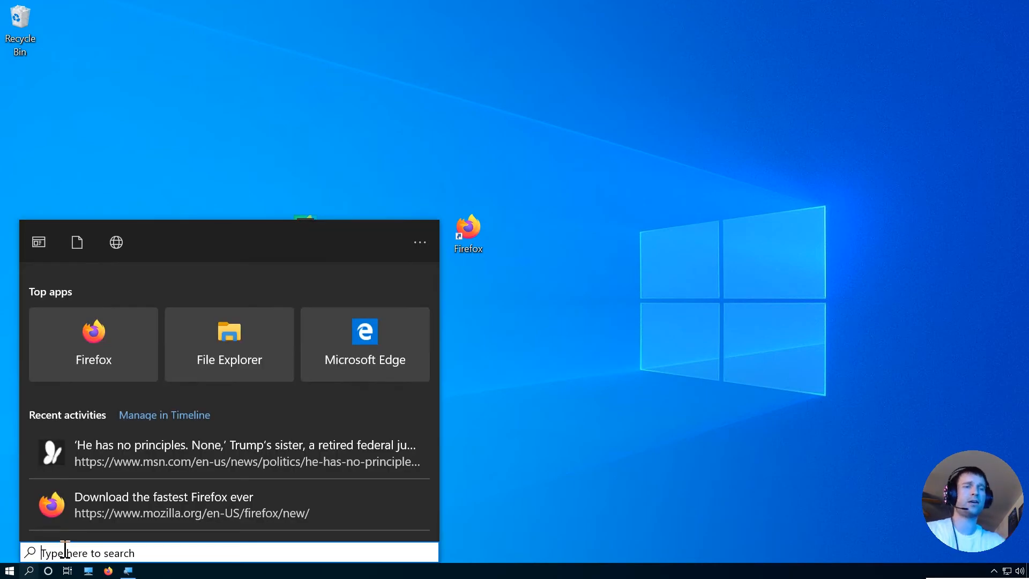
{"action": "type", "text": "c"}
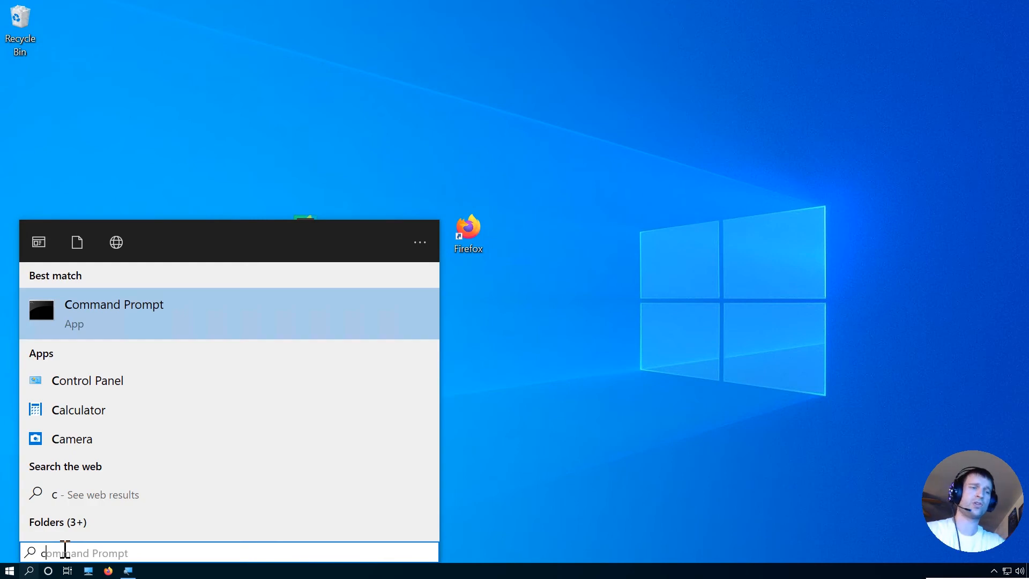
{"action": "type", "text": "md"}
{"action": "key", "text": "Return"}
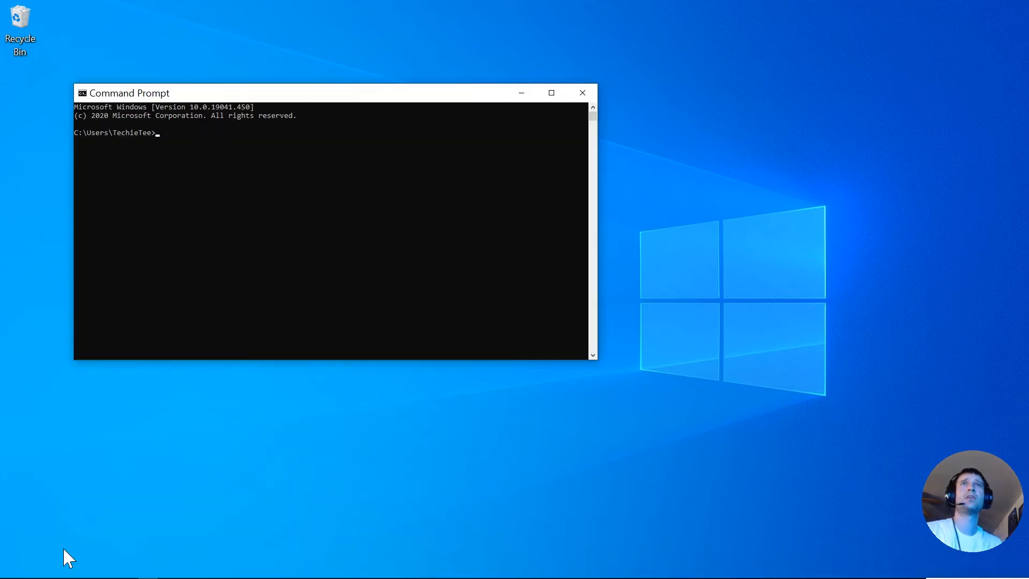
Run the python command in Command Prompt to test the installation, and close the Microsoft Store window
{"action": "left_click", "coordinate": [250, 244]}
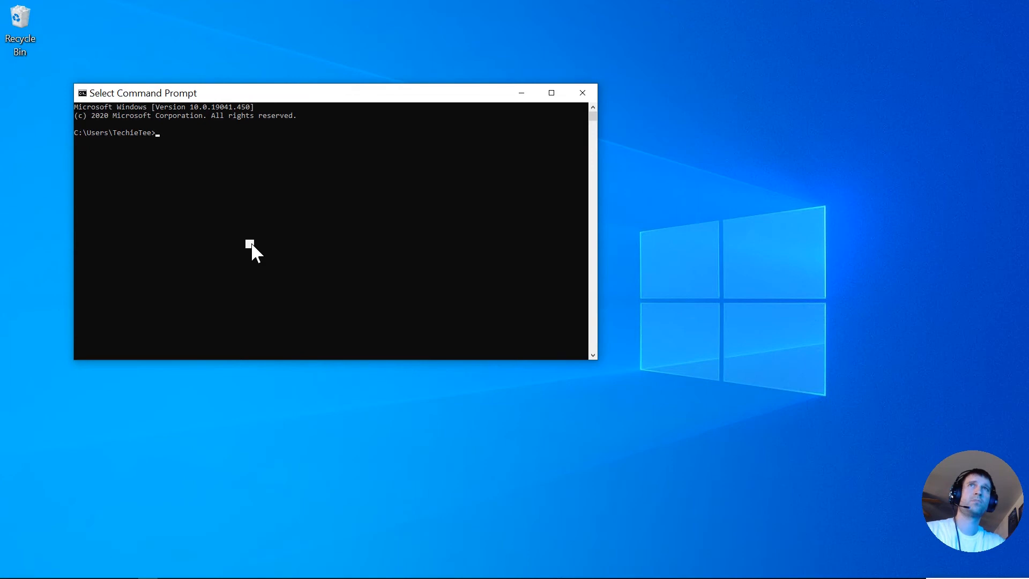
{"action": "type", "text": "py"}
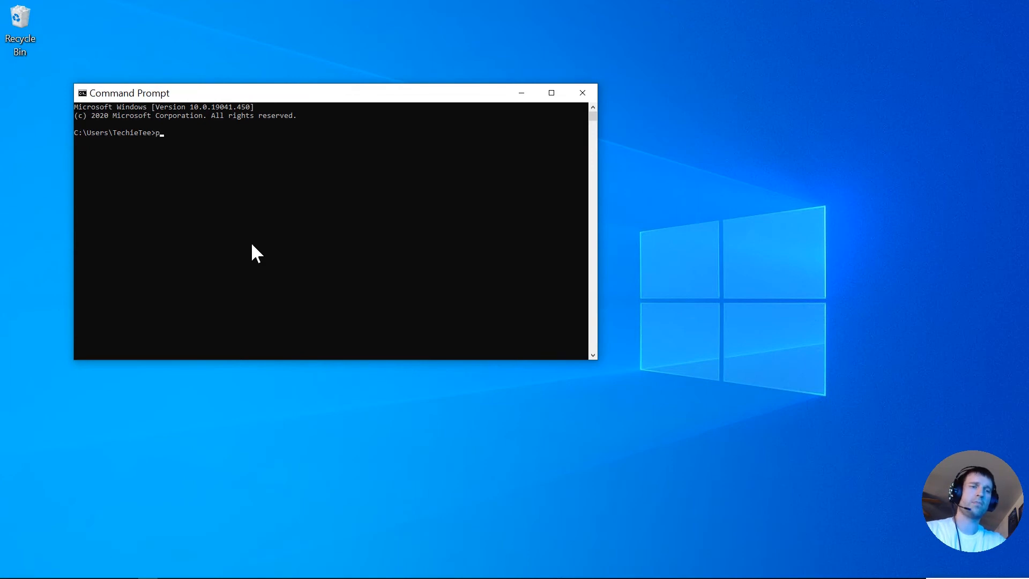
{"action": "type", "text": "thon"}
{"action": "key", "text": "Return"}
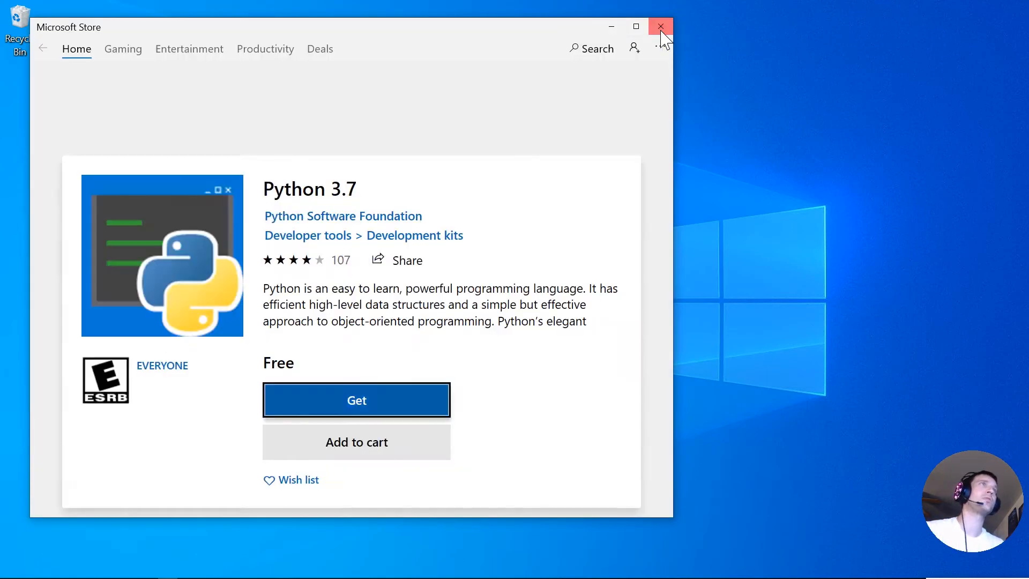
{"action": "left_click", "coordinate": [660, 27]}
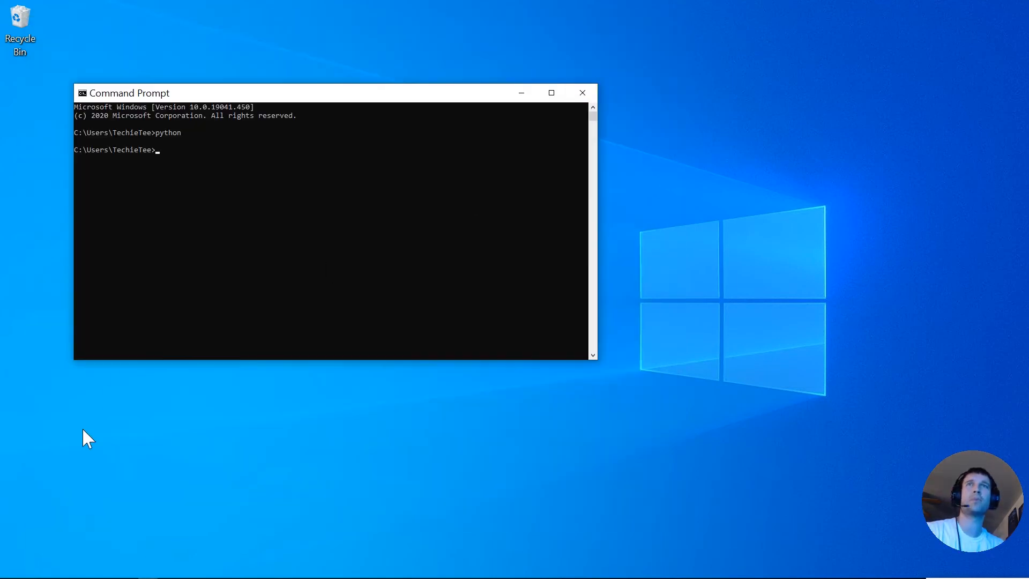
{"action": "mouse_move", "coordinate": [62, 574]}
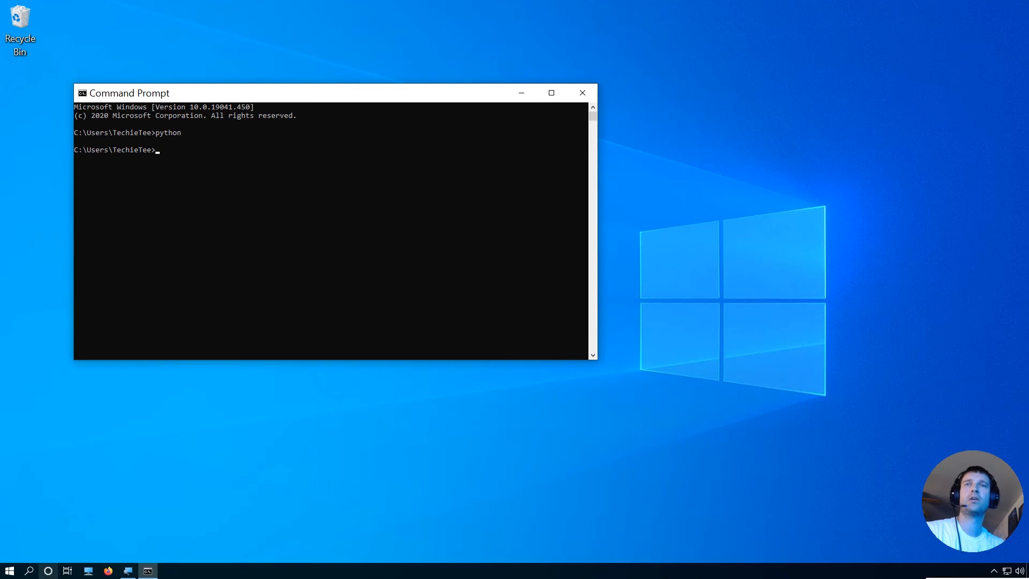
{"action": "left_click", "coordinate": [30, 571]}
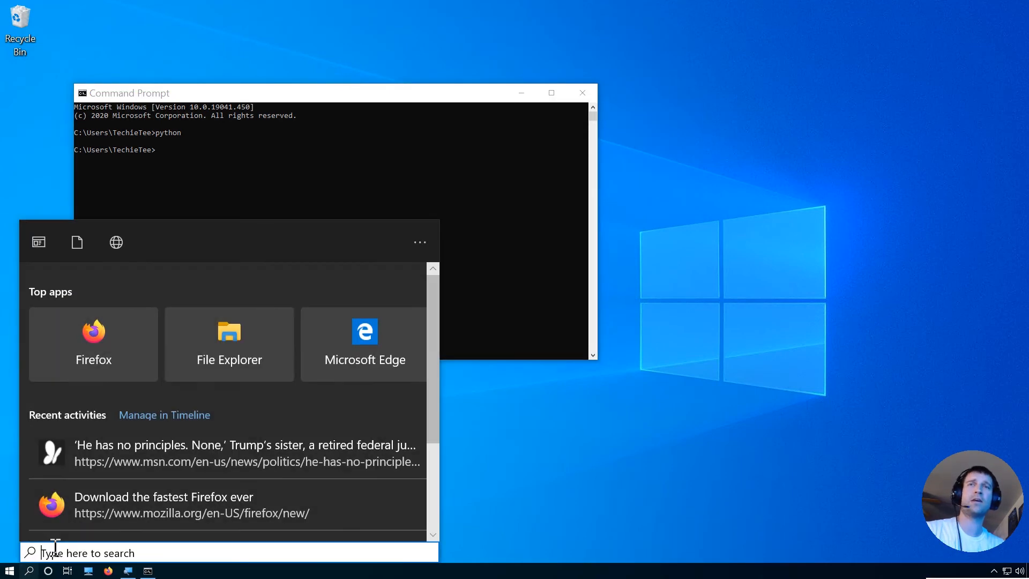
{"action": "left_click", "coordinate": [2, 545]}
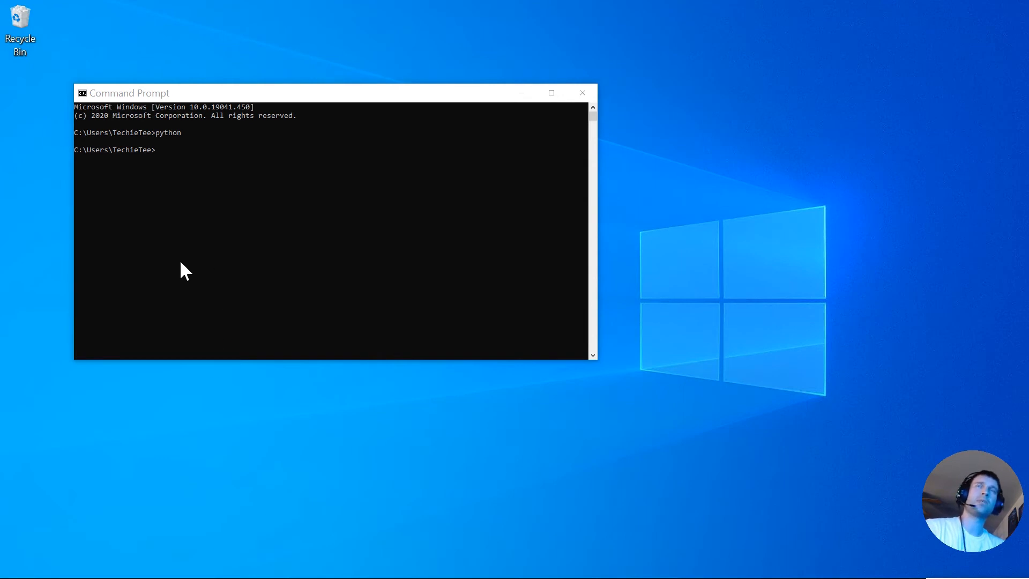
{"action": "left_click", "coordinate": [147, 276]}
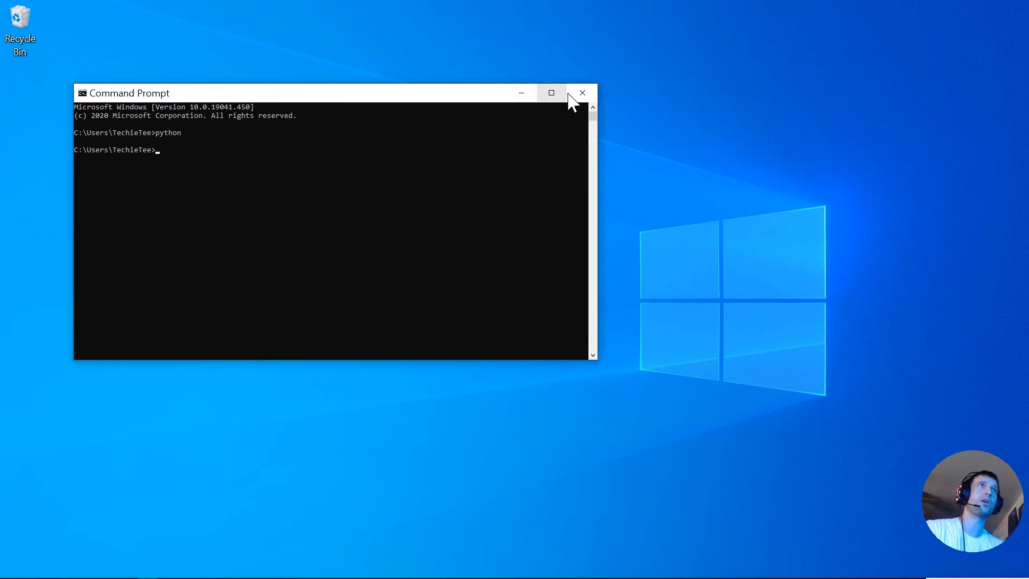
{"action": "mouse_move", "coordinate": [11, 576]}
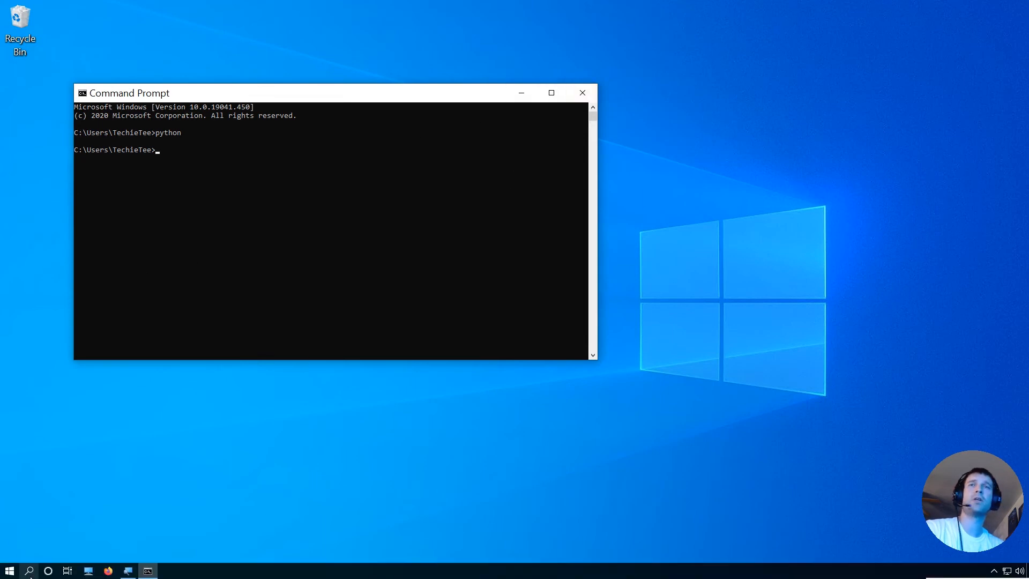
{"action": "left_click", "coordinate": [140, 186]}
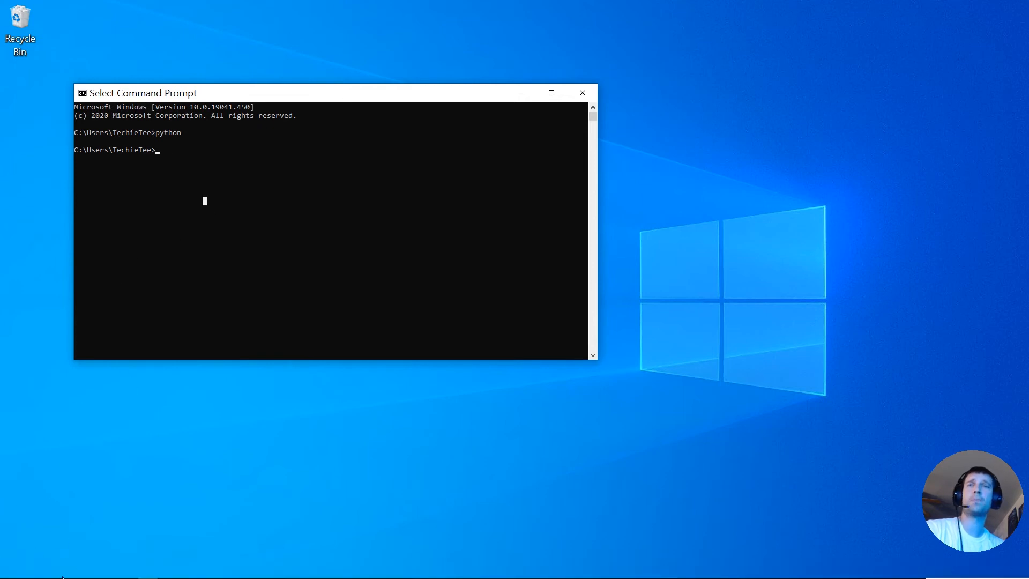
Open the file location of the recently added IDLE (Python 3.8 64-bit) app from the Start menu
{"action": "left_click", "coordinate": [7, 572]}
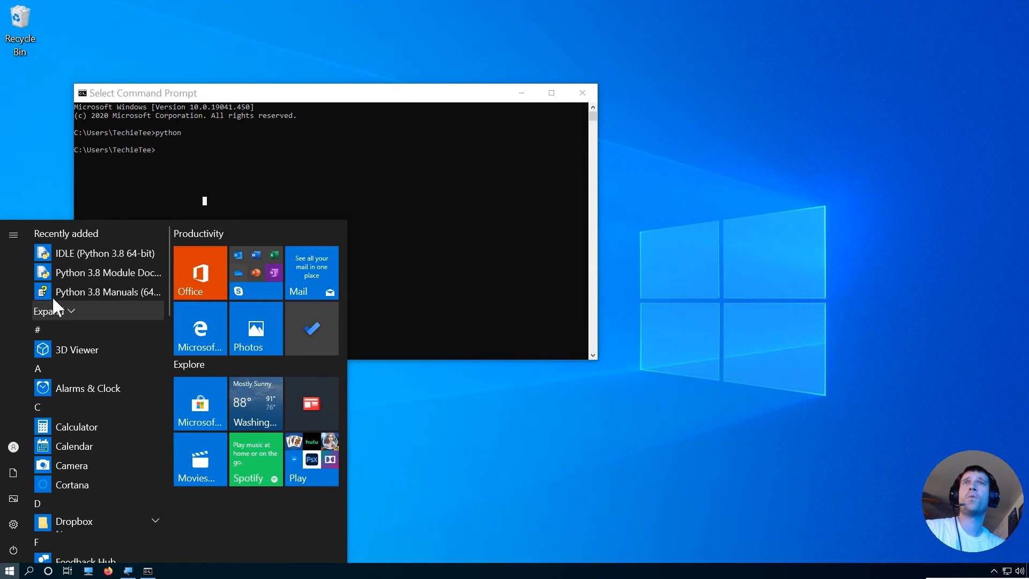
{"action": "right_click", "coordinate": [91, 255]}
{"action": "mouse_move", "coordinate": [129, 288]}
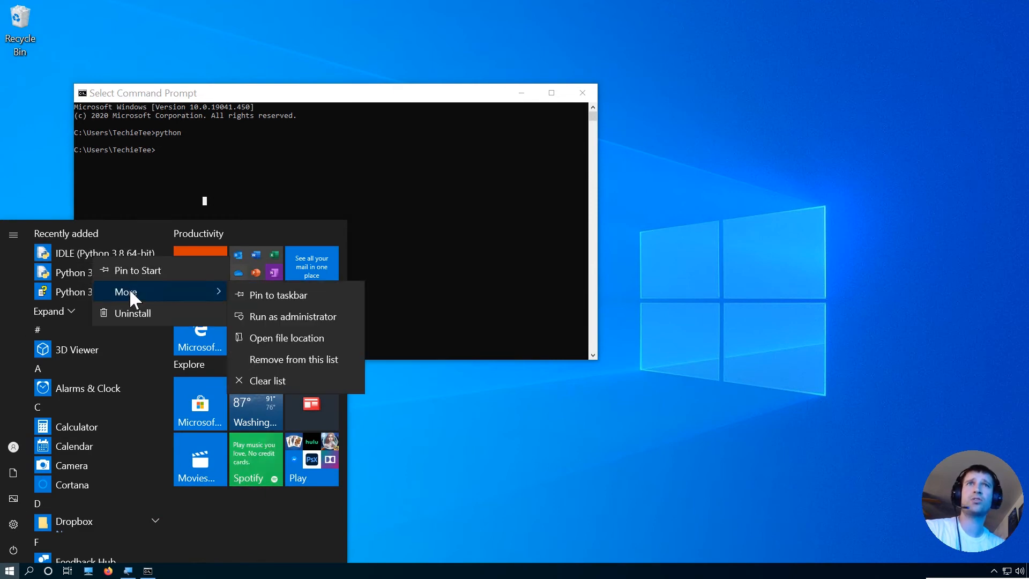
{"action": "left_click", "coordinate": [266, 333]}
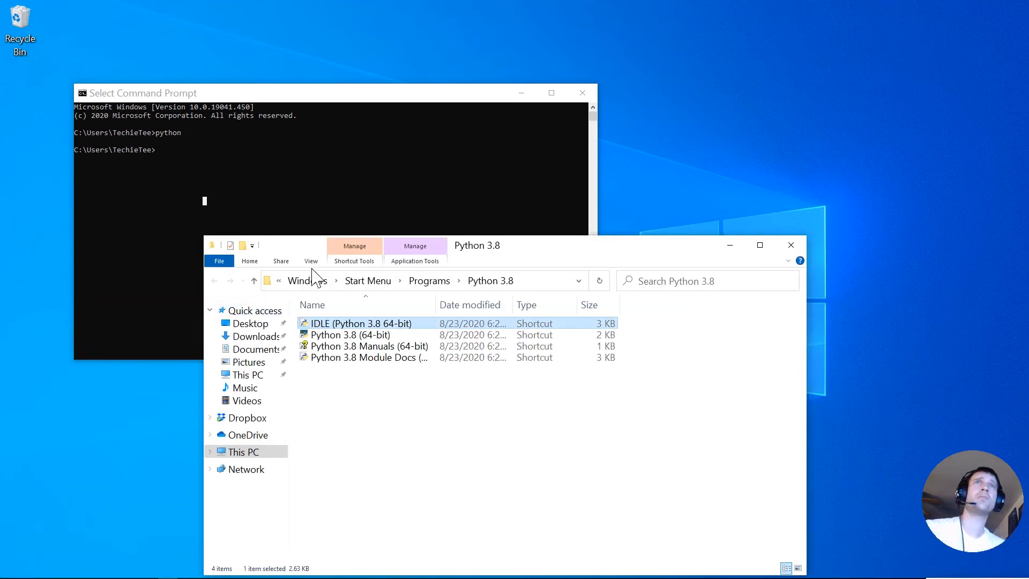
Examine the full address path of the Python 3.8 shortcuts folder, and close File Explorer and Command Prompt
{"action": "left_click", "coordinate": [530, 280]}
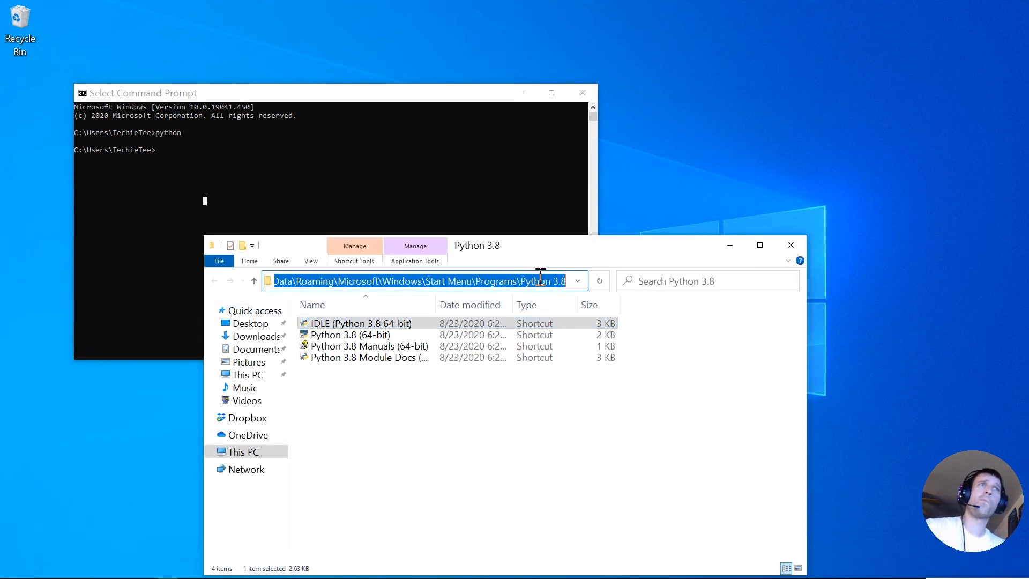
{"action": "right_click", "coordinate": [425, 276]}
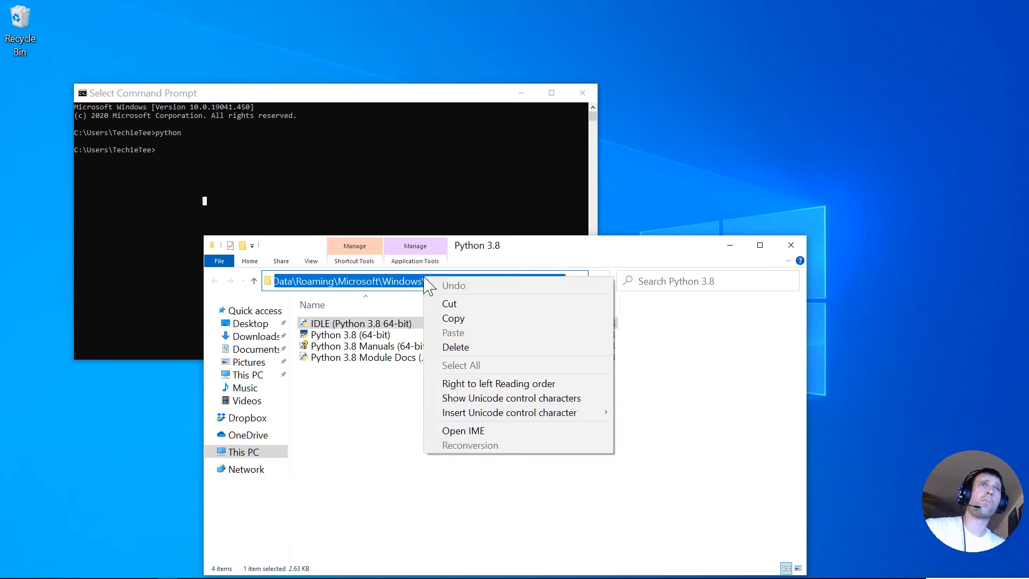
{"action": "left_click", "coordinate": [407, 280]}
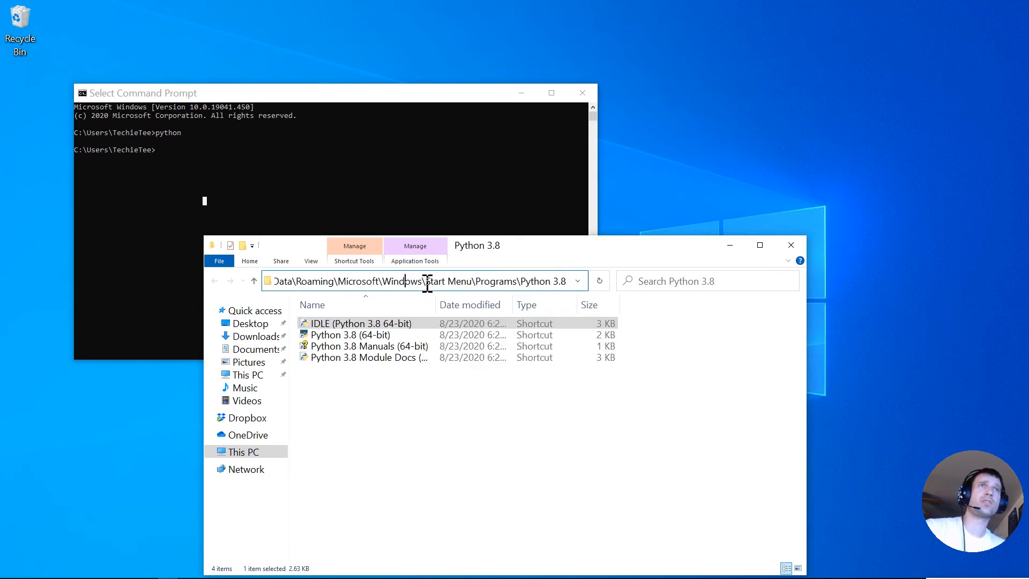
{"action": "left_click_drag", "start_coordinate": [428, 284], "coordinate": [138, 280]}
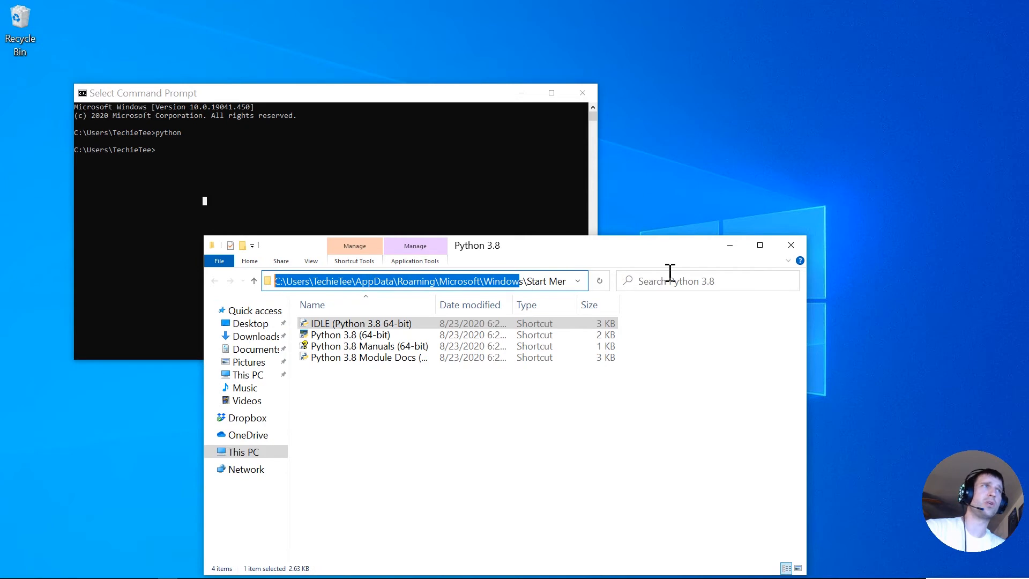
{"action": "left_click", "coordinate": [791, 244]}
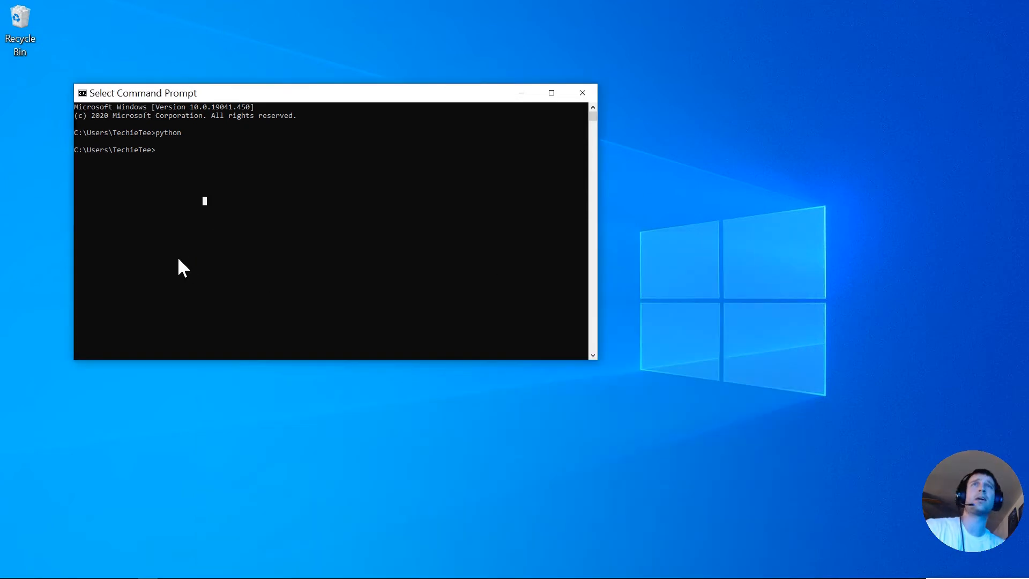
{"action": "left_click", "coordinate": [577, 95]}
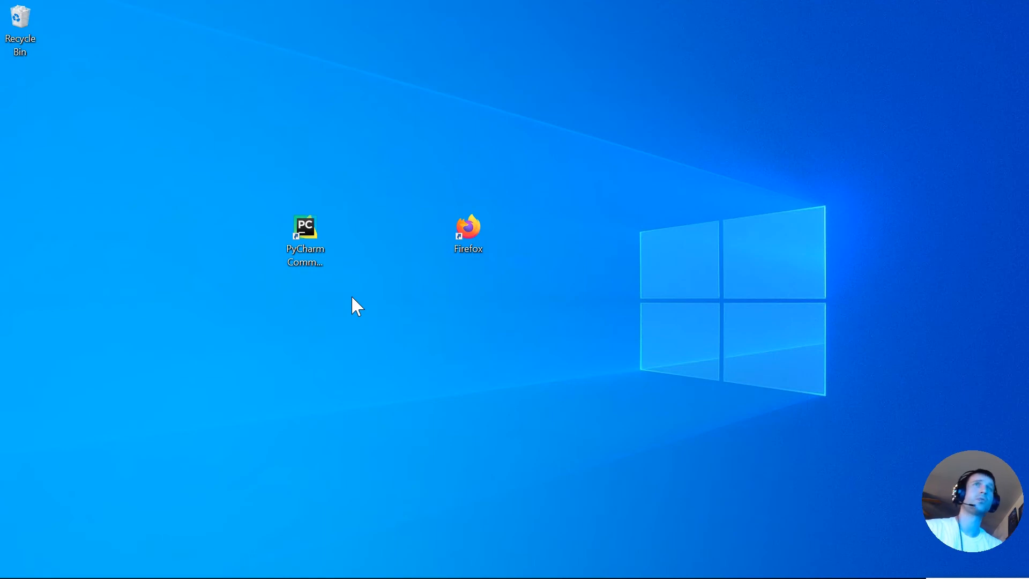
Launch PyCharm Community from the desktop and remove the breakpoint on line 9 of main.py
{"action": "double_click", "coordinate": [306, 227]}
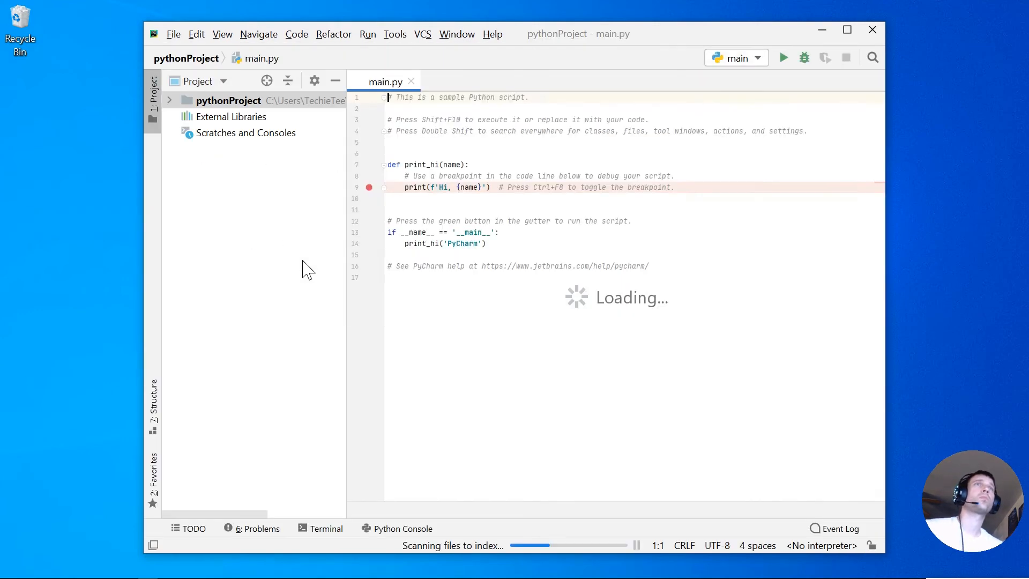
{"action": "left_click", "coordinate": [368, 189]}
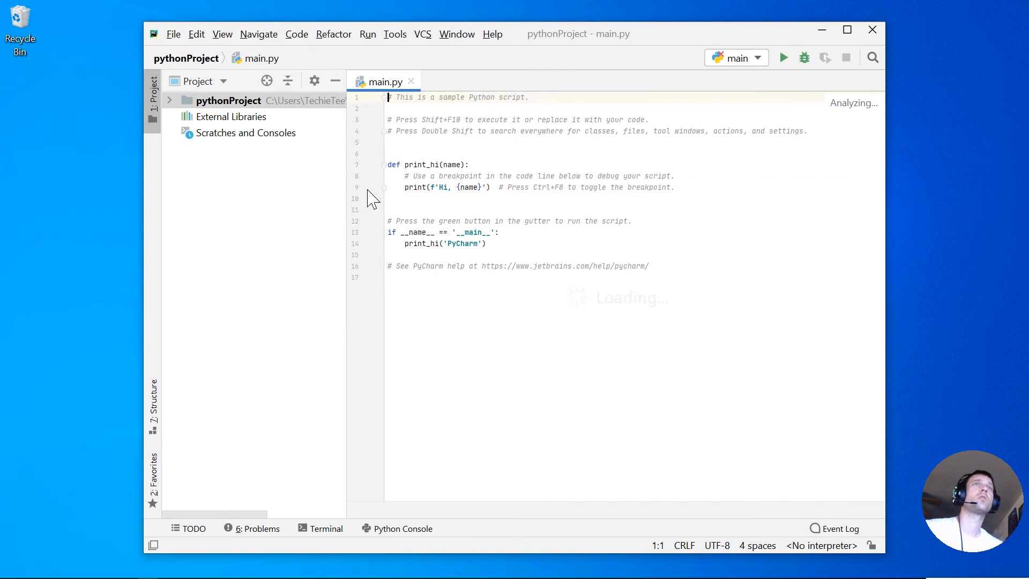
{"action": "left_click", "coordinate": [369, 188]}
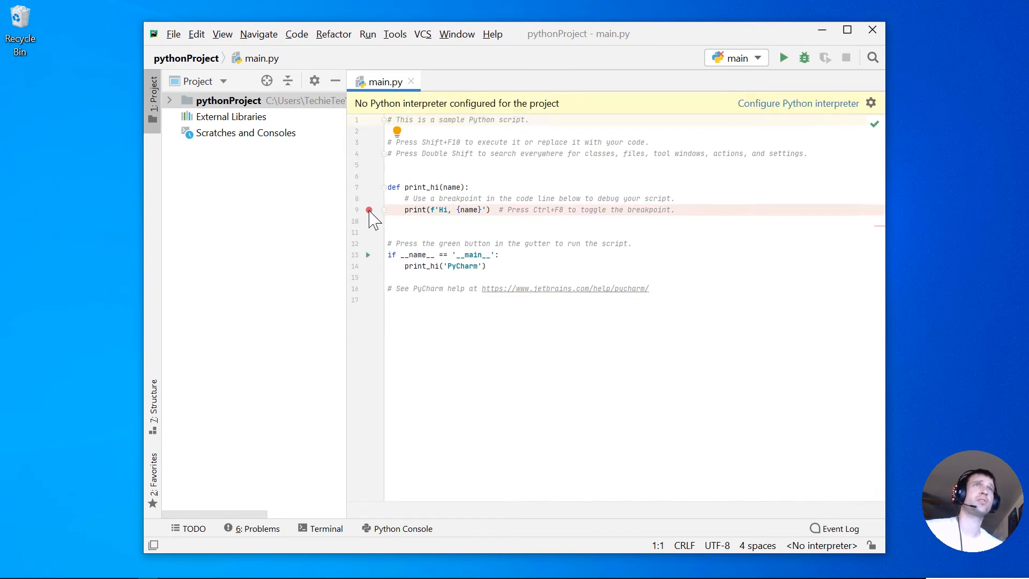
{"action": "left_click", "coordinate": [369, 210]}
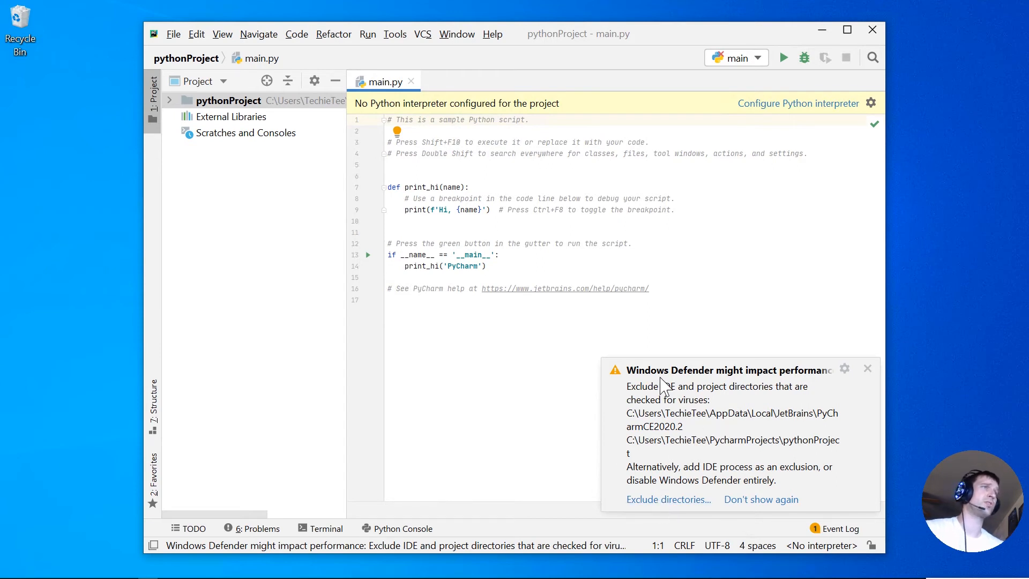
Exclude the IDE and project directories from Windows Defender scanning using automatic configuration, and allow elevator.exe to make changes
{"action": "left_click", "coordinate": [670, 500]}
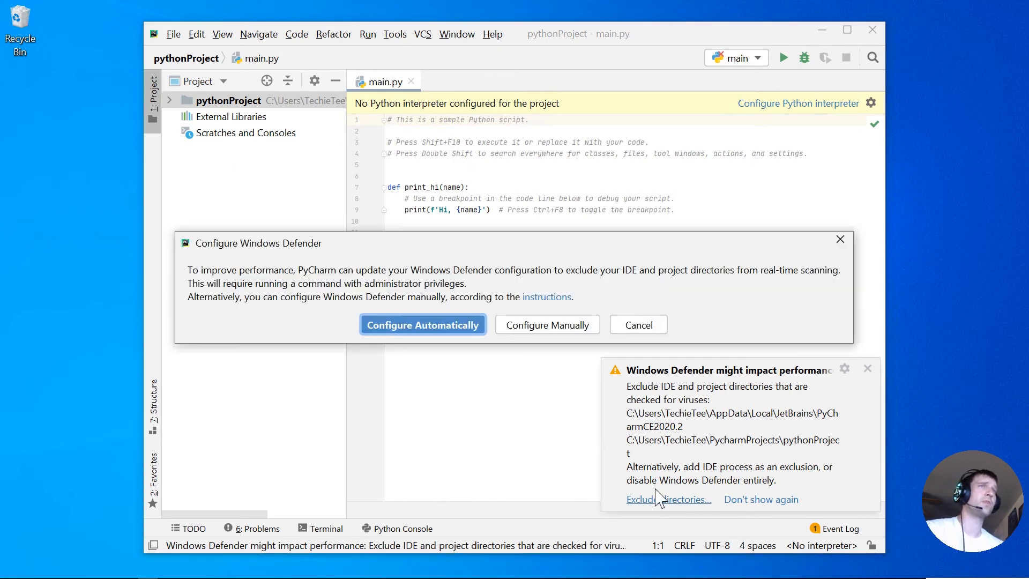
{"action": "left_click", "coordinate": [435, 325]}
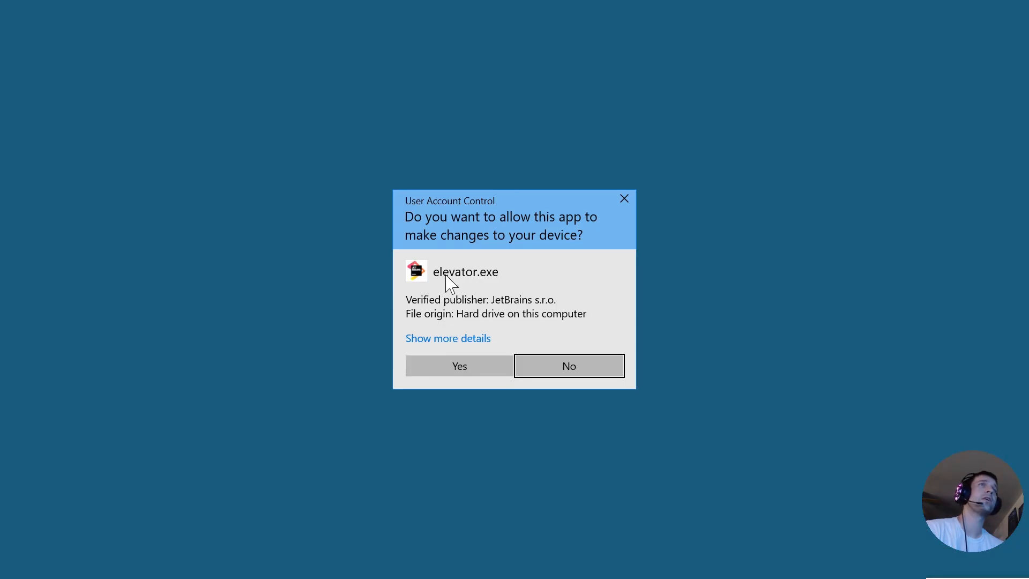
{"action": "left_click", "coordinate": [454, 369]}
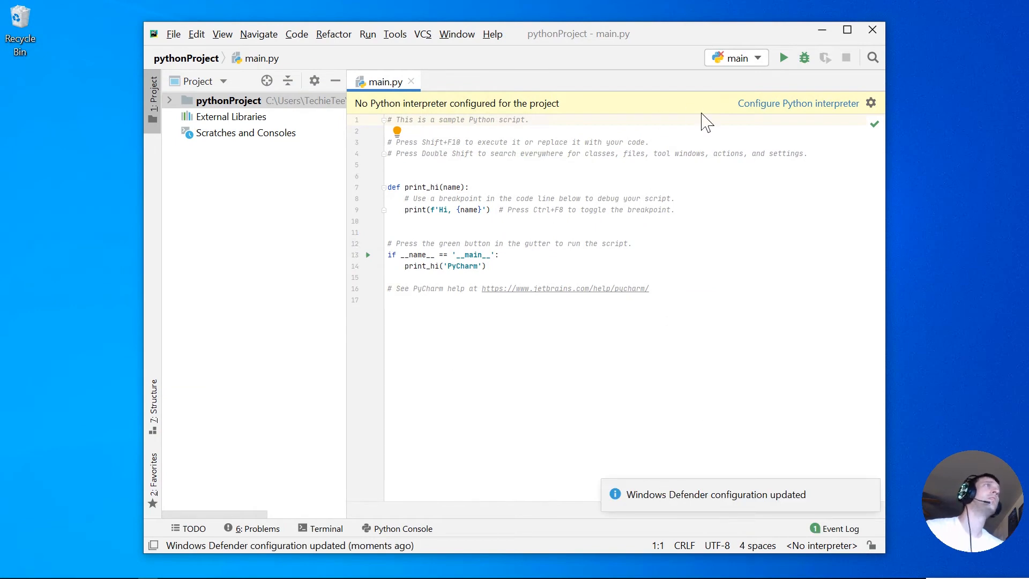
Search everywhere for "theme" and switch the IDE theme to Darcula
{"action": "left_click", "coordinate": [872, 57]}
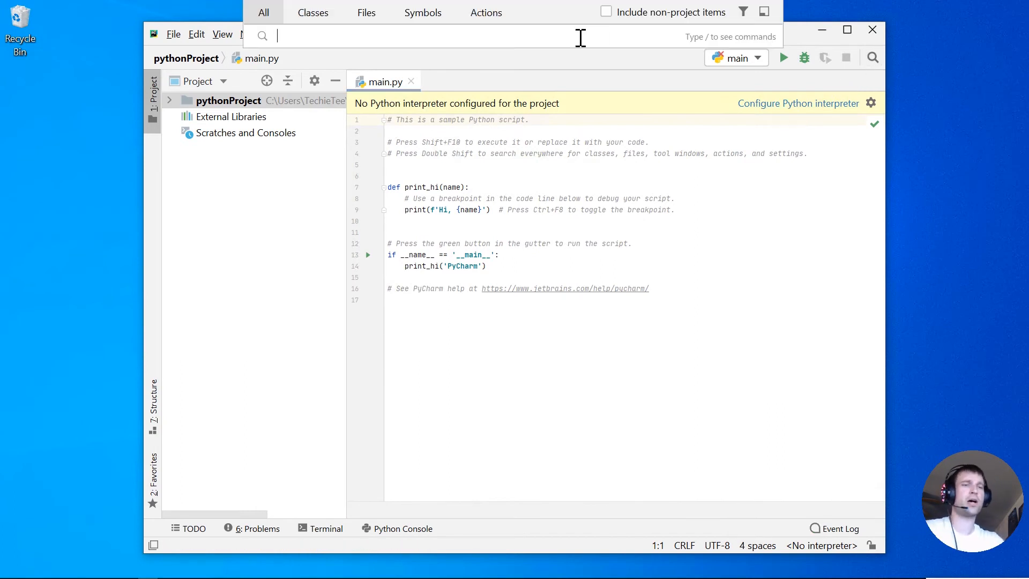
{"action": "type", "text": "theme"}
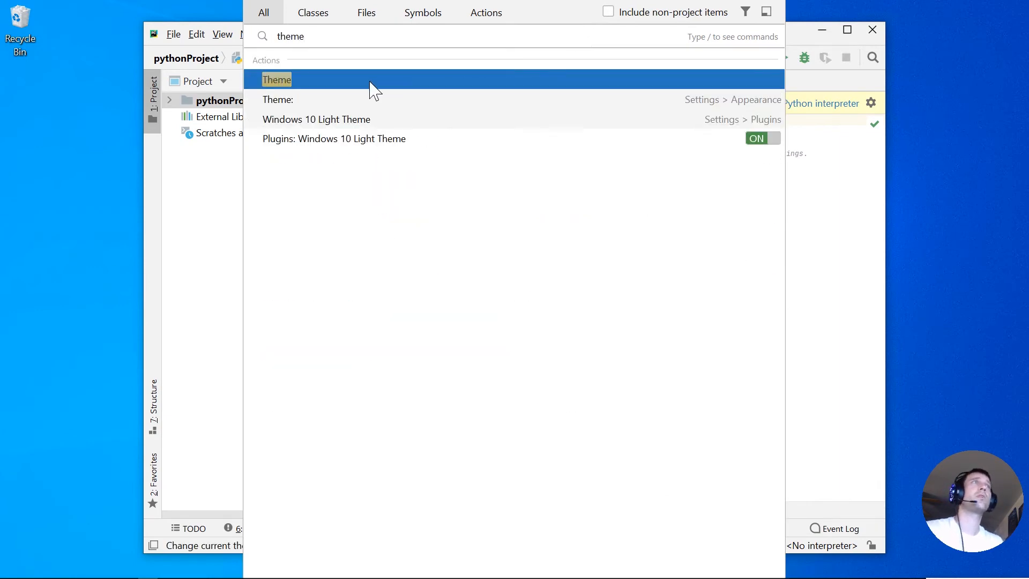
{"action": "left_click", "coordinate": [298, 79]}
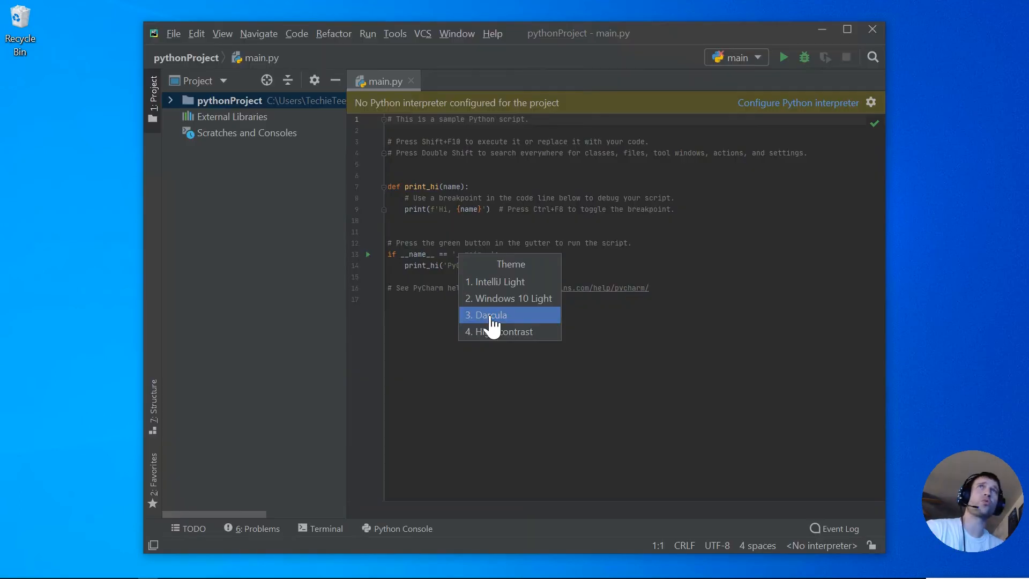
{"action": "left_click", "coordinate": [490, 316]}
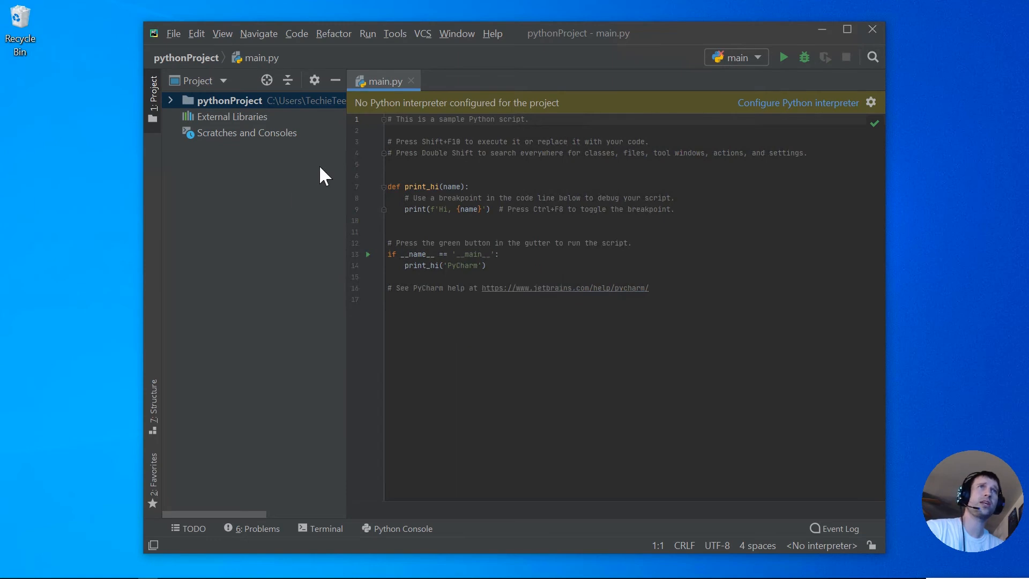
{"action": "left_click", "coordinate": [433, 227]}
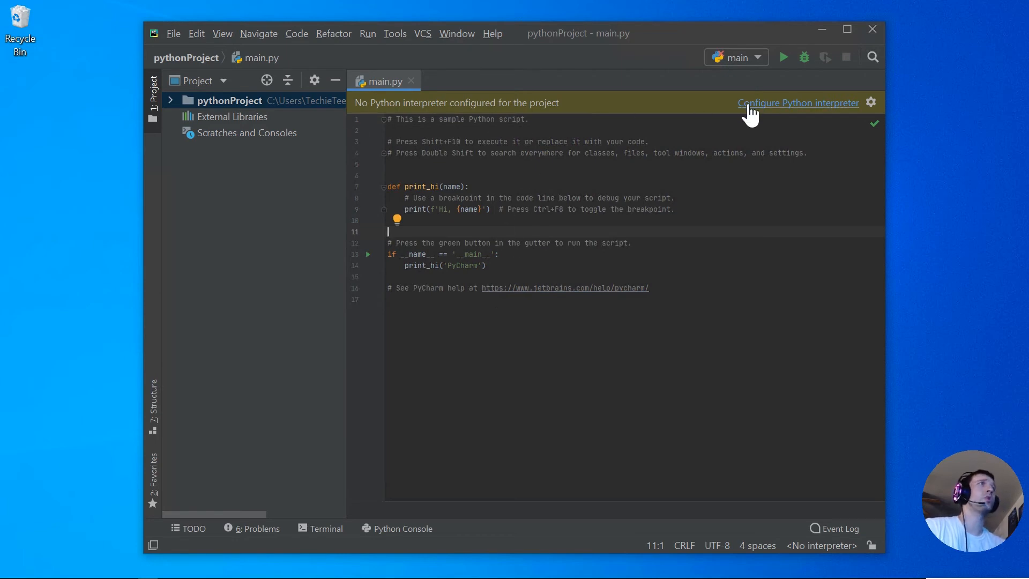
Open the interpreter settings for pythonProject and start adding a new Python interpreter
{"action": "left_click", "coordinate": [794, 104]}
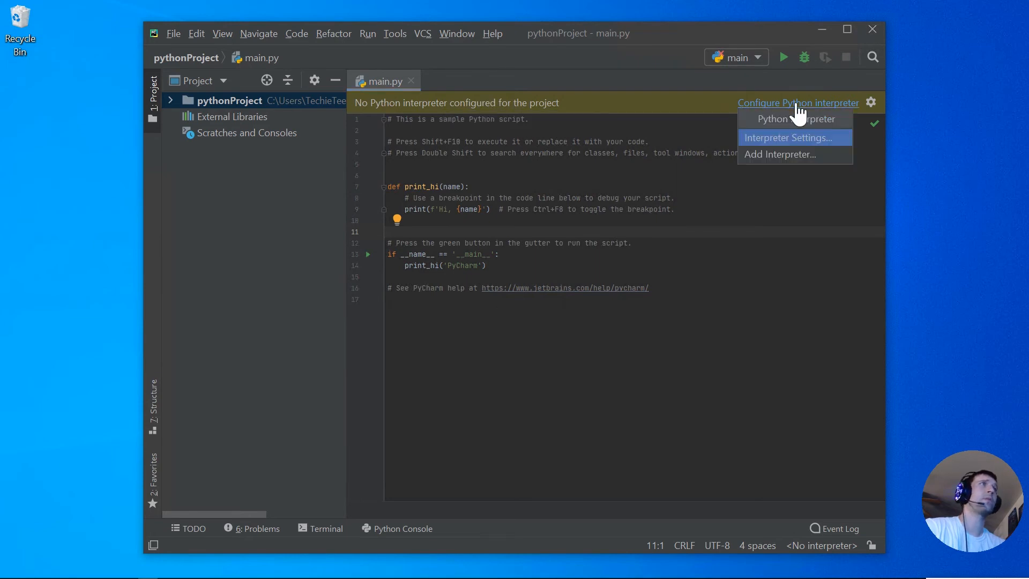
{"action": "left_click", "coordinate": [779, 137]}
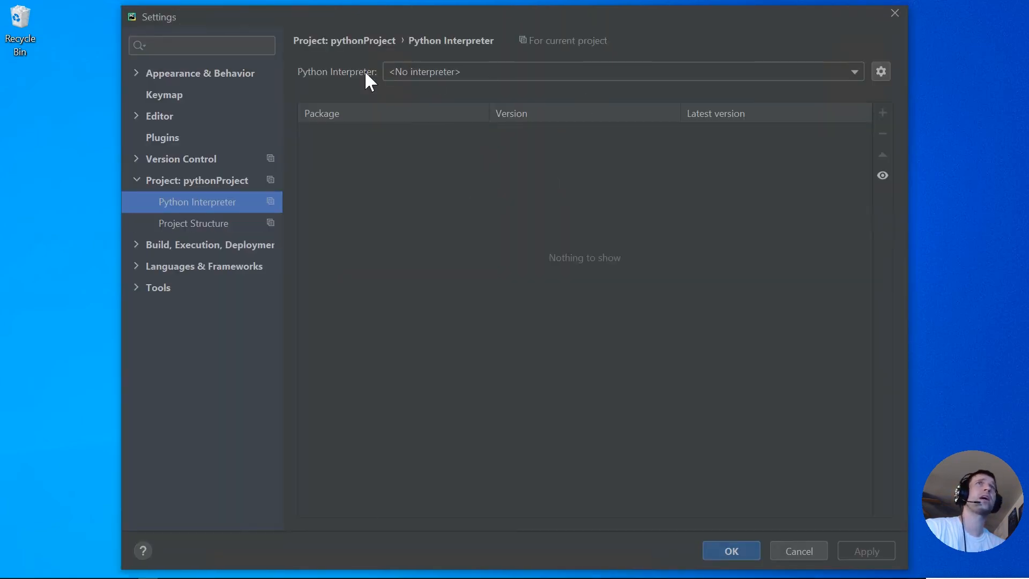
{"action": "left_click", "coordinate": [880, 71]}
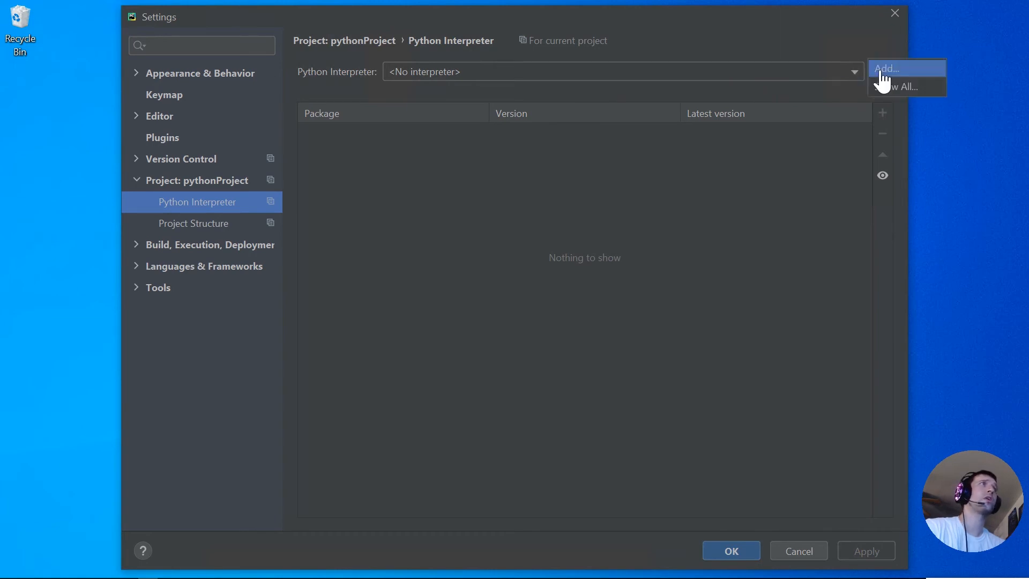
{"action": "left_click", "coordinate": [887, 69]}
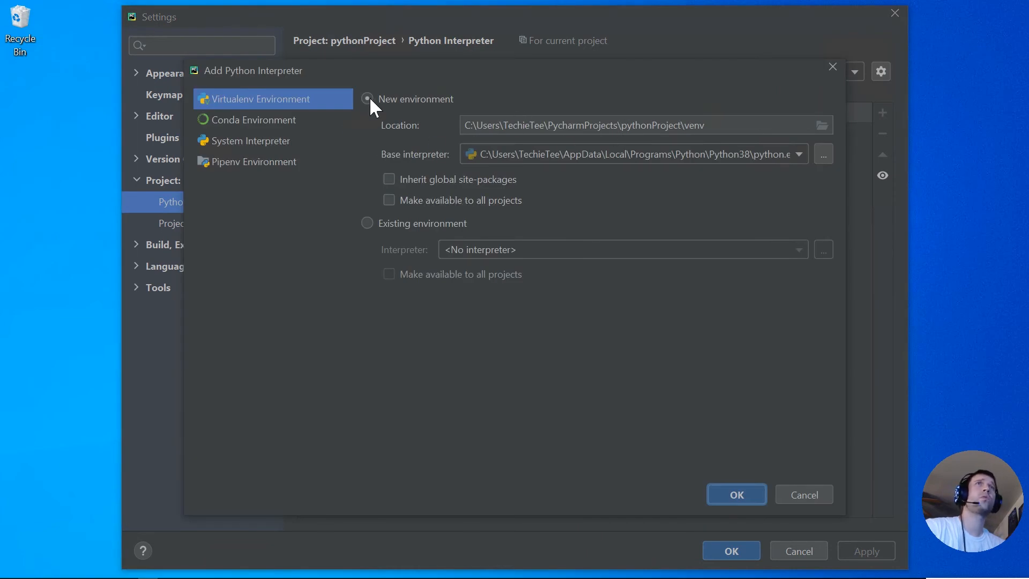
{"action": "left_click_drag", "start_coordinate": [329, 73], "coordinate": [354, 79]}
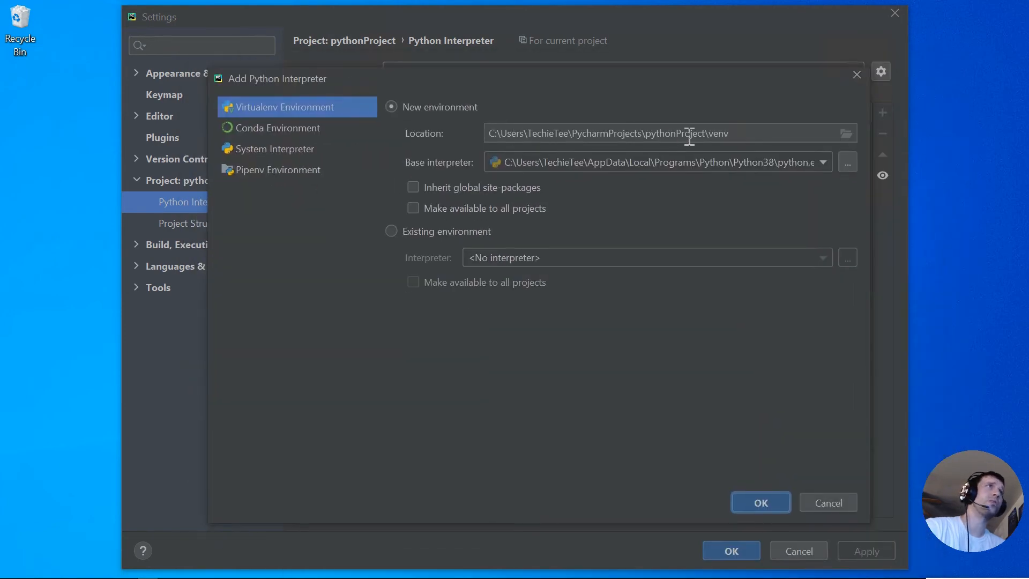
Create a new Virtualenv environment in the project's venv folder with the Python38 base interpreter, and accept it as the project interpreter
{"action": "left_click", "coordinate": [645, 134]}
{"action": "left_click_drag", "start_coordinate": [645, 134], "coordinate": [737, 135]}
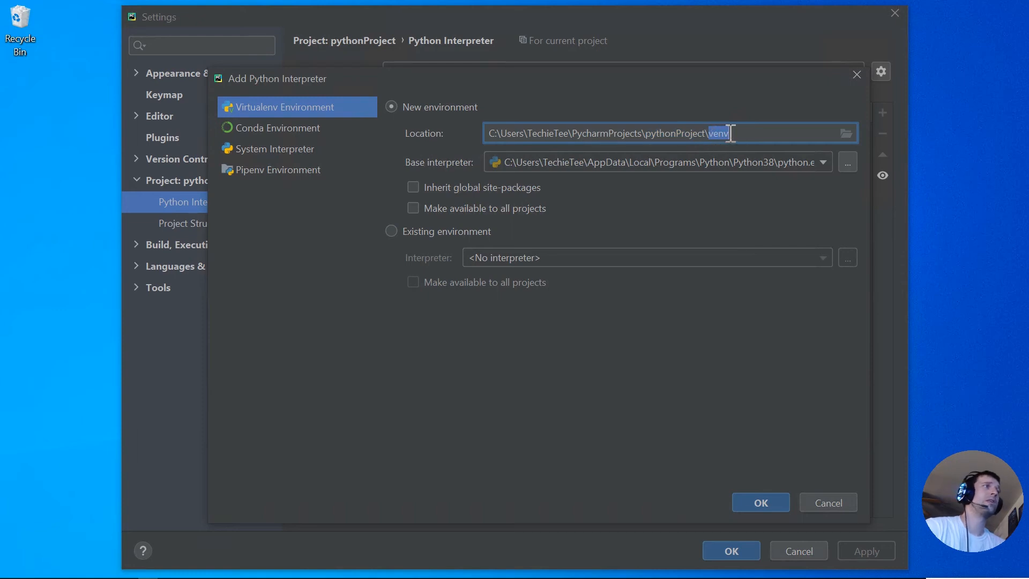
{"action": "left_click_drag", "start_coordinate": [705, 134], "coordinate": [646, 142]}
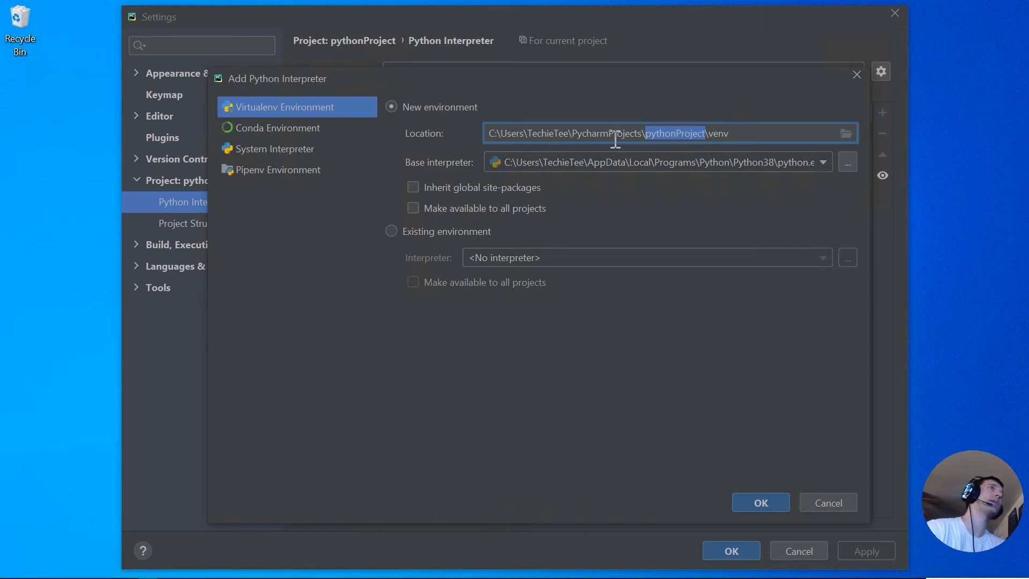
{"action": "left_click_drag", "start_coordinate": [707, 141], "coordinate": [733, 137]}
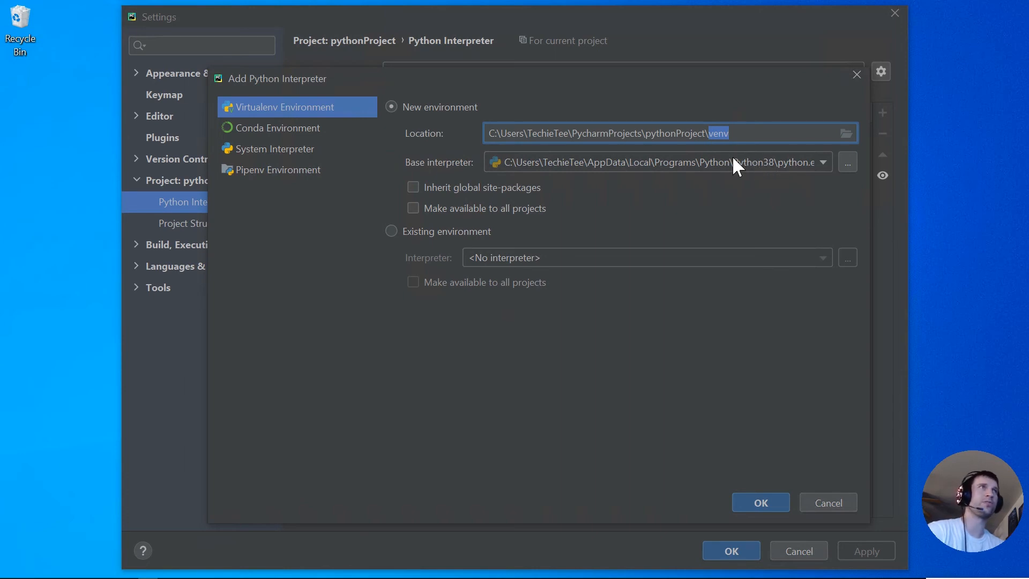
{"action": "left_click", "coordinate": [733, 144]}
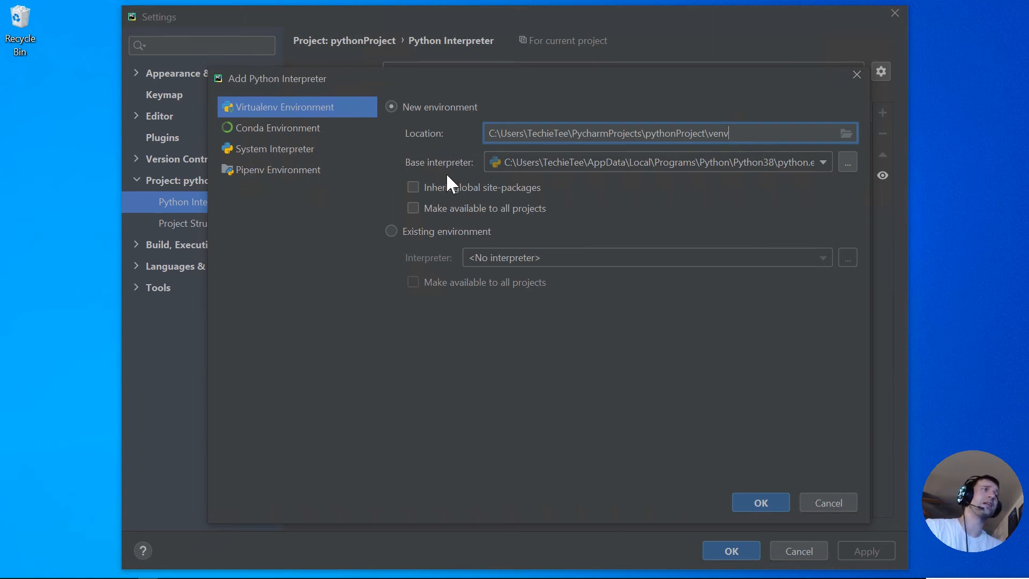
{"action": "left_click_drag", "start_coordinate": [708, 133], "coordinate": [738, 132]}
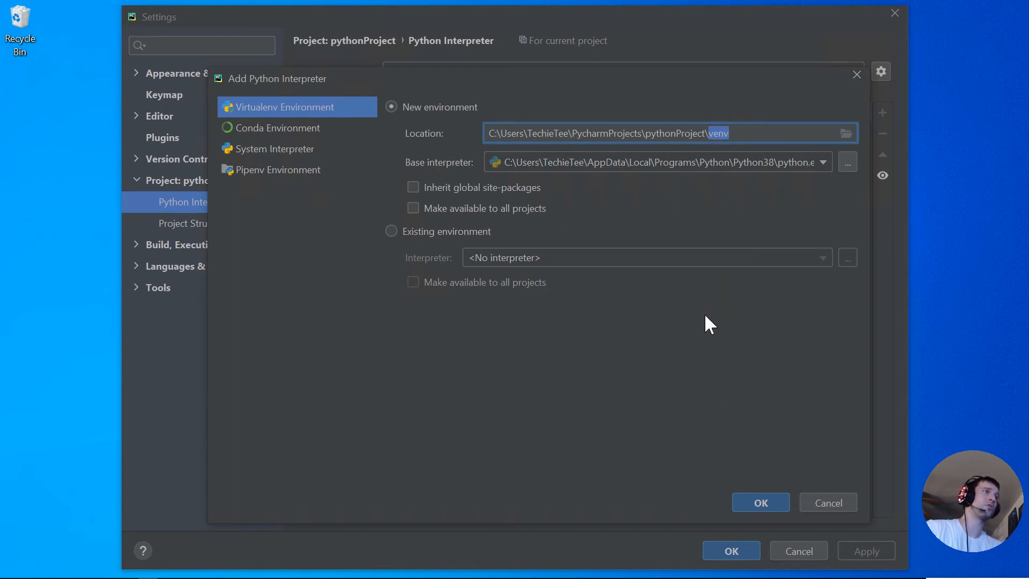
{"action": "left_click", "coordinate": [761, 503]}
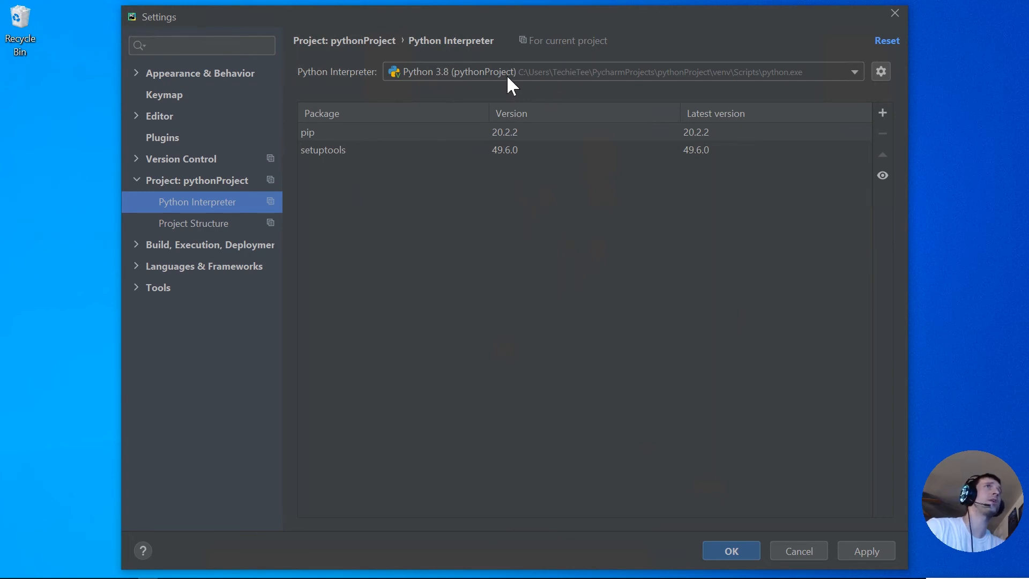
{"action": "left_click", "coordinate": [724, 546]}
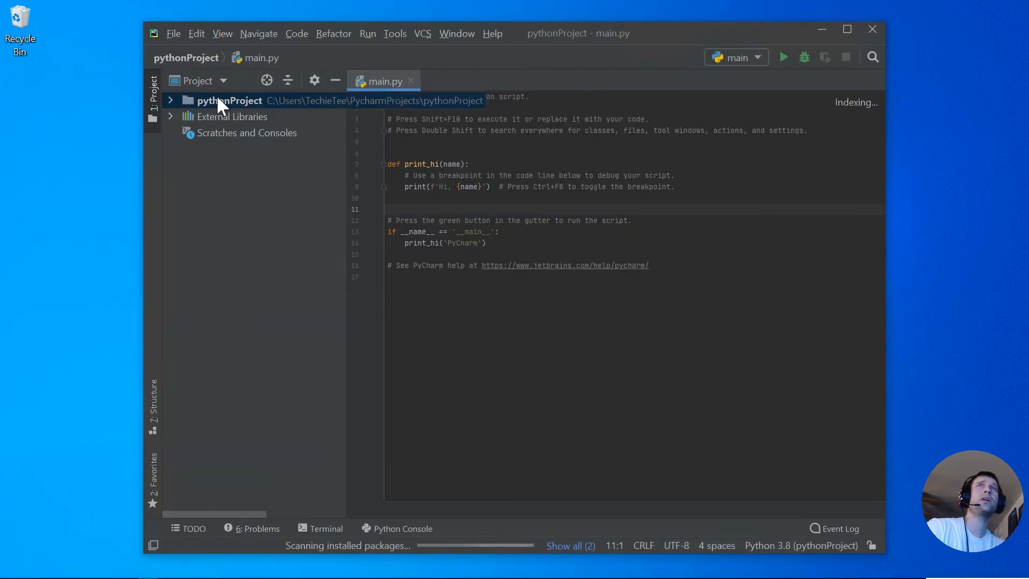
Examine the pythonProject tree, including the Lib and Scripts folders inside venv, and collapse the venv folder
{"action": "left_click", "coordinate": [172, 99]}
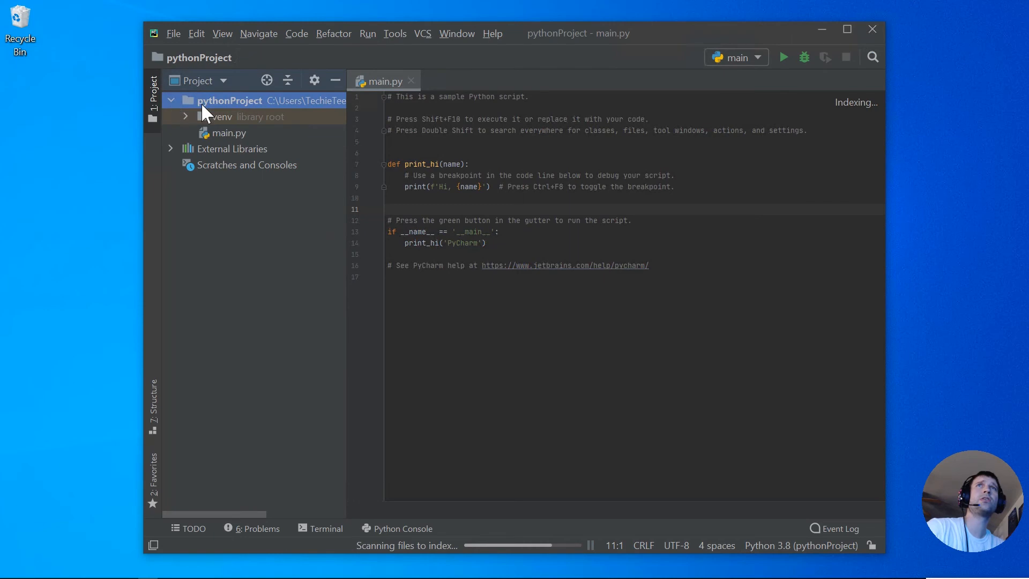
{"action": "left_click", "coordinate": [221, 131]}
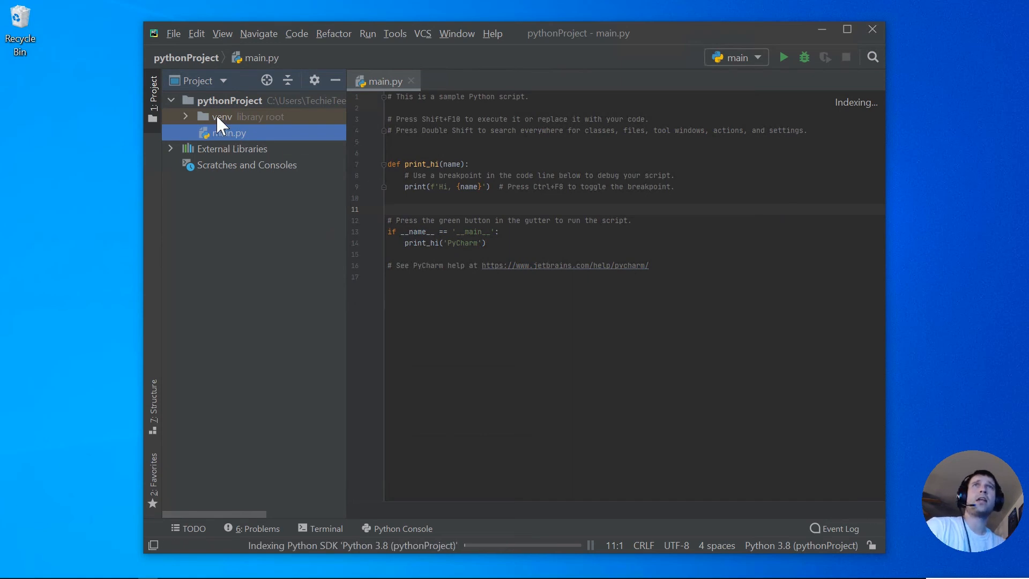
{"action": "left_click", "coordinate": [216, 114]}
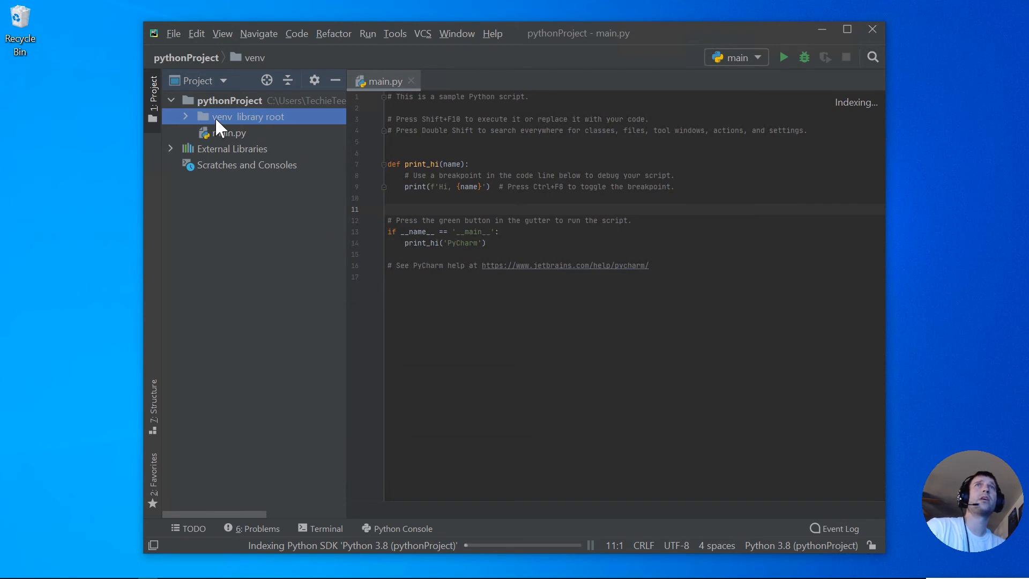
{"action": "left_click", "coordinate": [186, 115]}
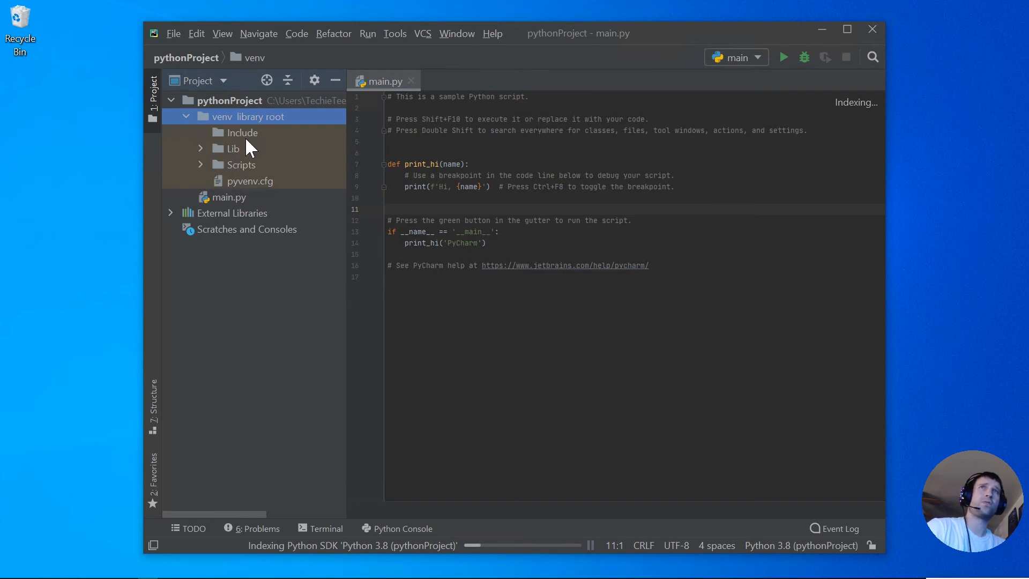
{"action": "left_click", "coordinate": [201, 144]}
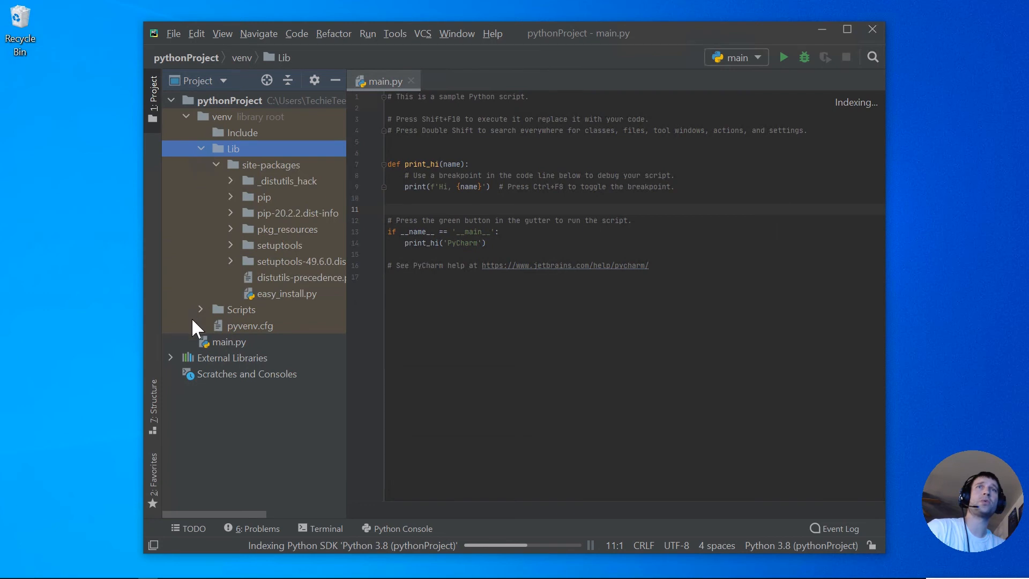
{"action": "left_click", "coordinate": [201, 309]}
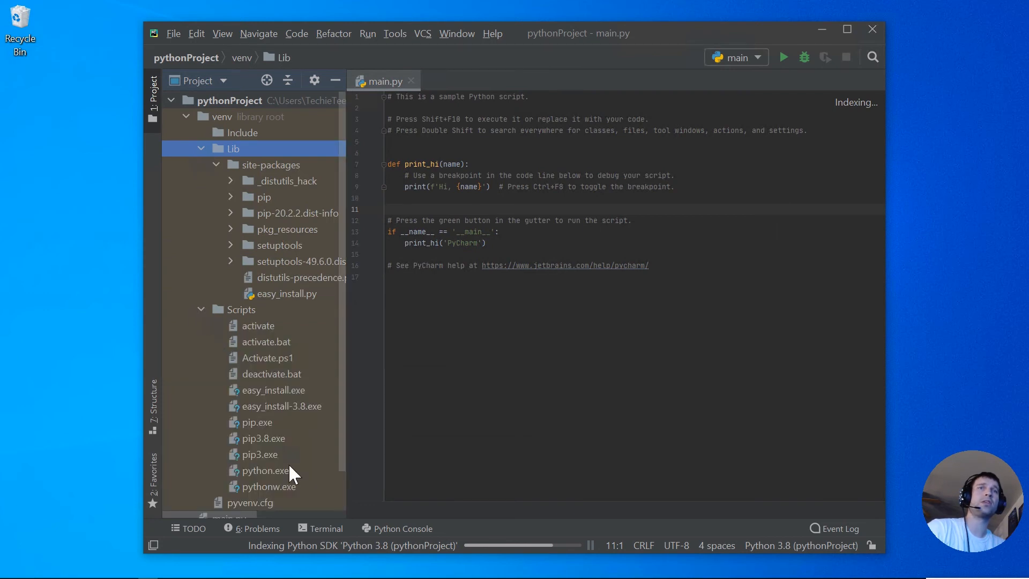
{"action": "left_click", "coordinate": [198, 147]}
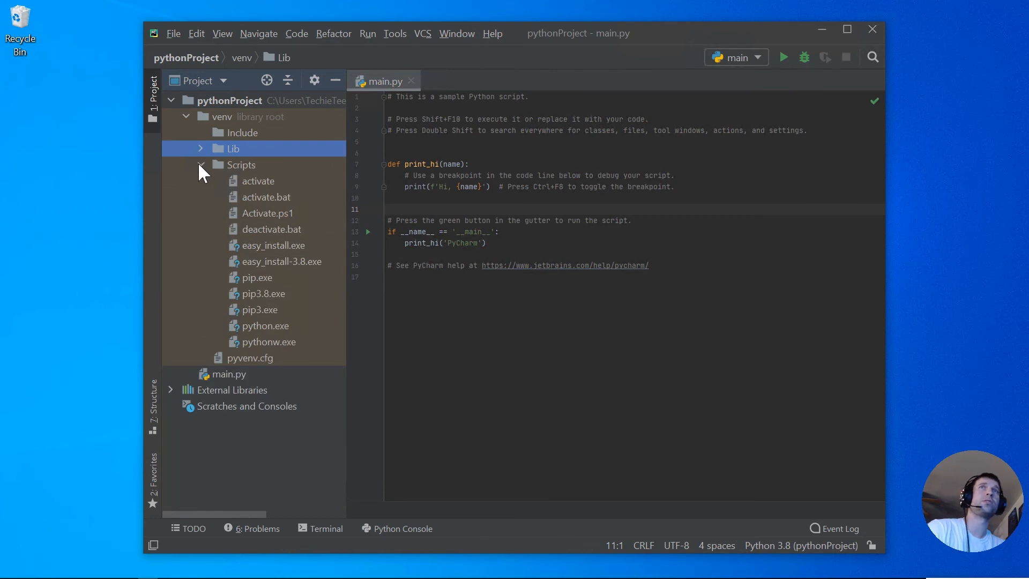
{"action": "left_click", "coordinate": [200, 165]}
{"action": "left_click", "coordinate": [183, 116]}
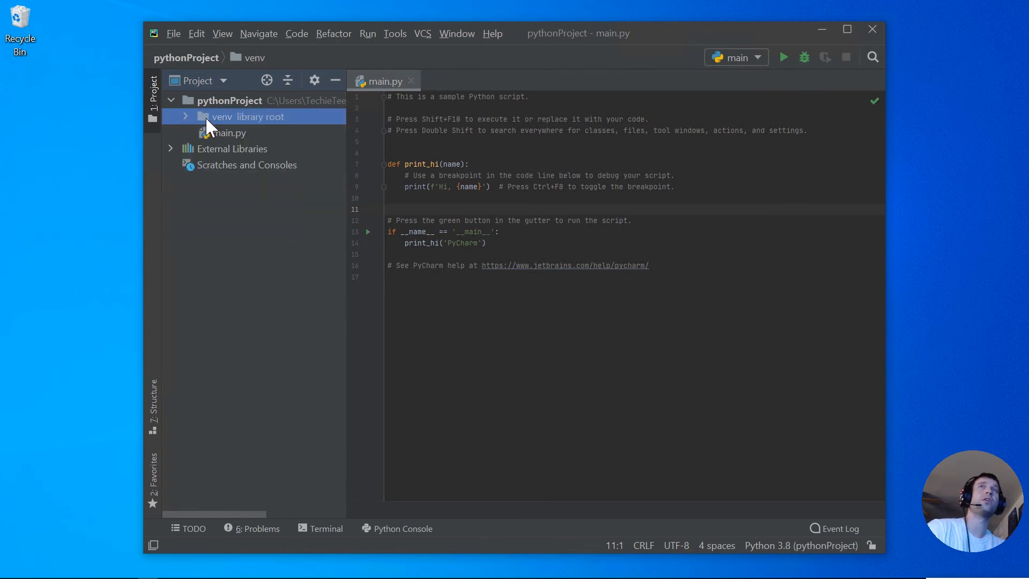
{"action": "left_click", "coordinate": [225, 133]}
{"action": "left_click", "coordinate": [221, 118]}
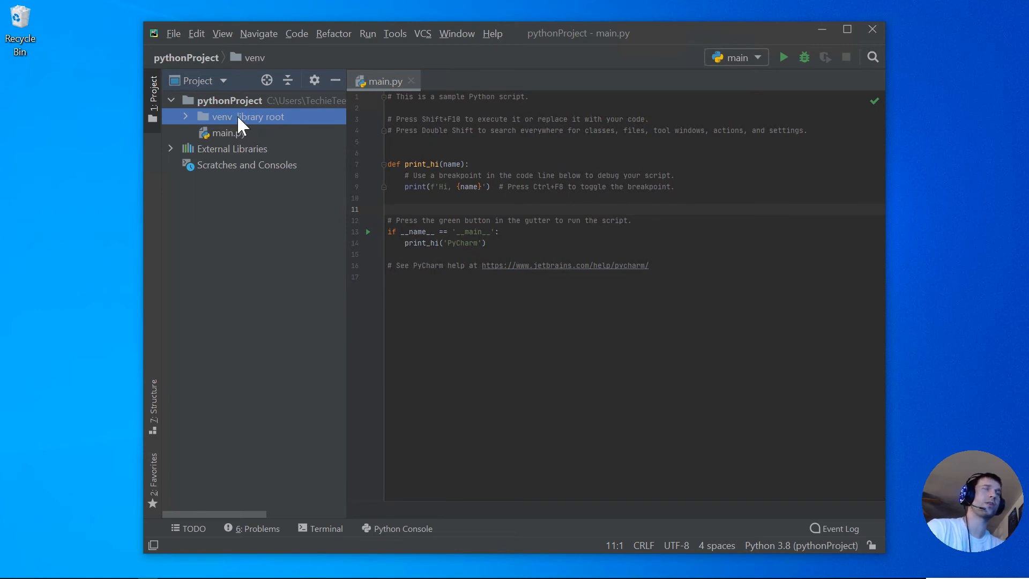
Open and run main.py, and compare its console output with the argument passed to print_hi
{"action": "left_click", "coordinate": [228, 134]}
{"action": "double_click", "coordinate": [218, 133]}
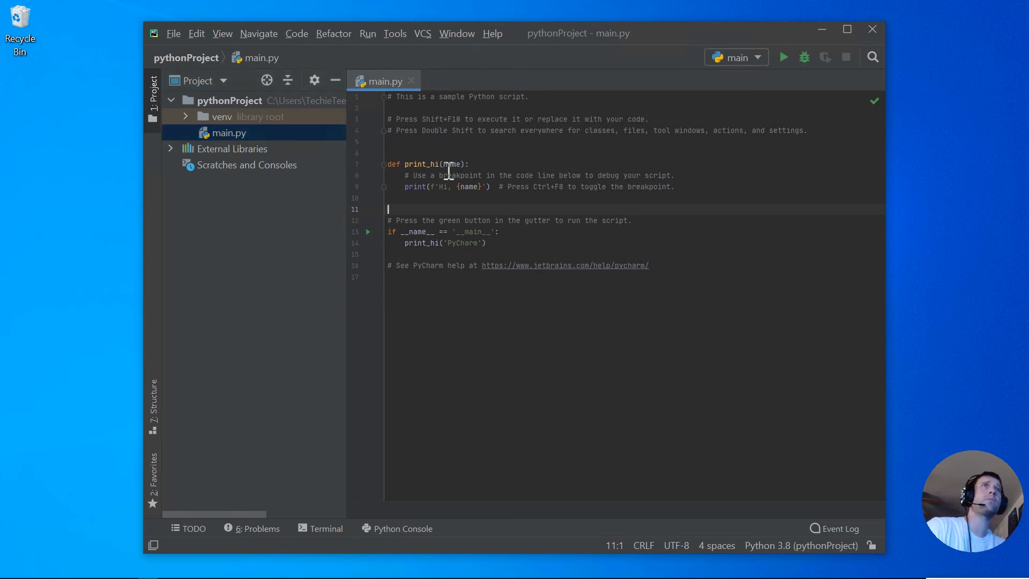
{"action": "left_click", "coordinate": [780, 57]}
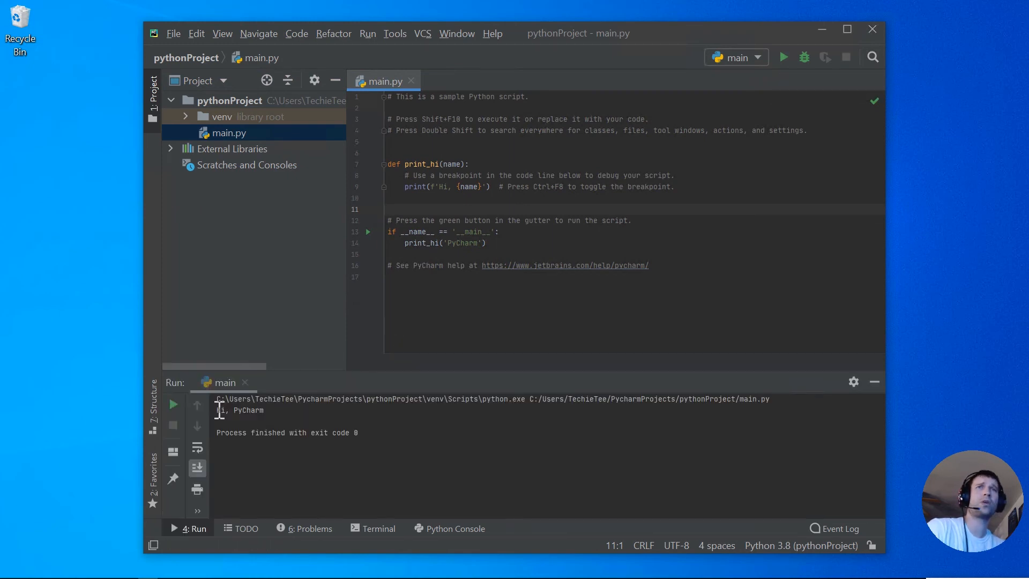
{"action": "left_click_drag", "start_coordinate": [216, 410], "coordinate": [264, 411]}
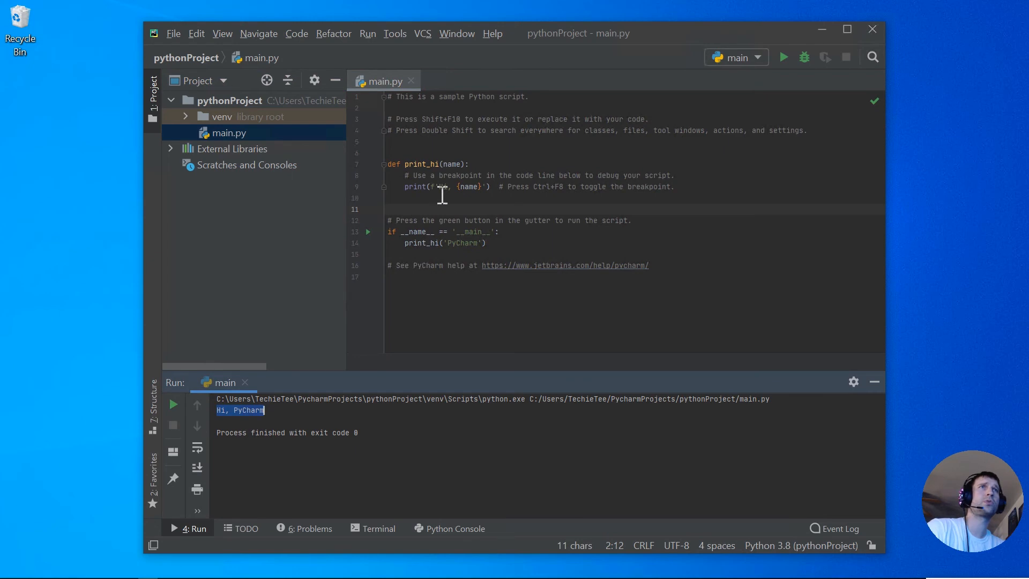
{"action": "left_click_drag", "start_coordinate": [443, 243], "coordinate": [485, 244]}
{"action": "left_click", "coordinate": [276, 414]}
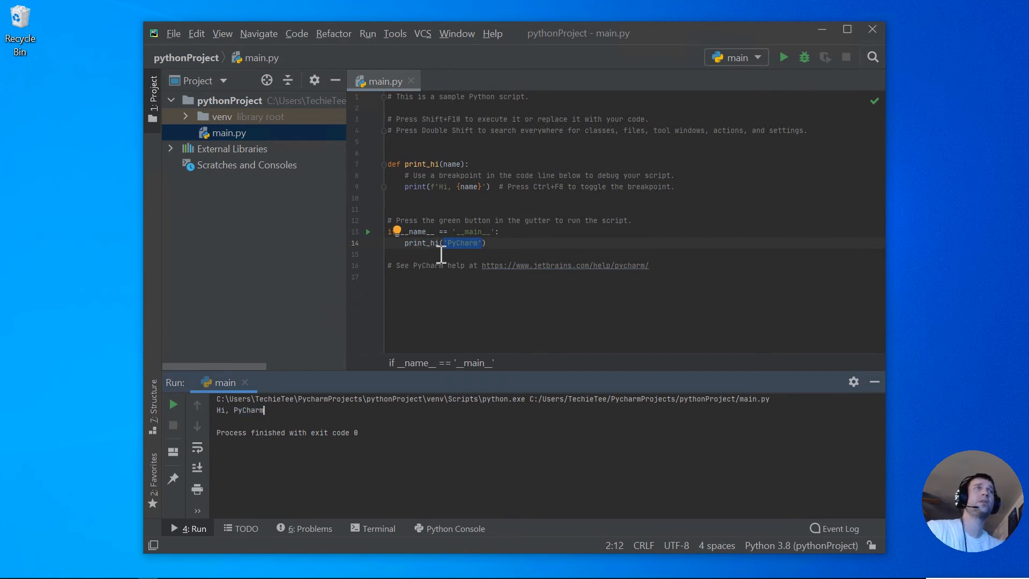
{"action": "left_click", "coordinate": [485, 200]}
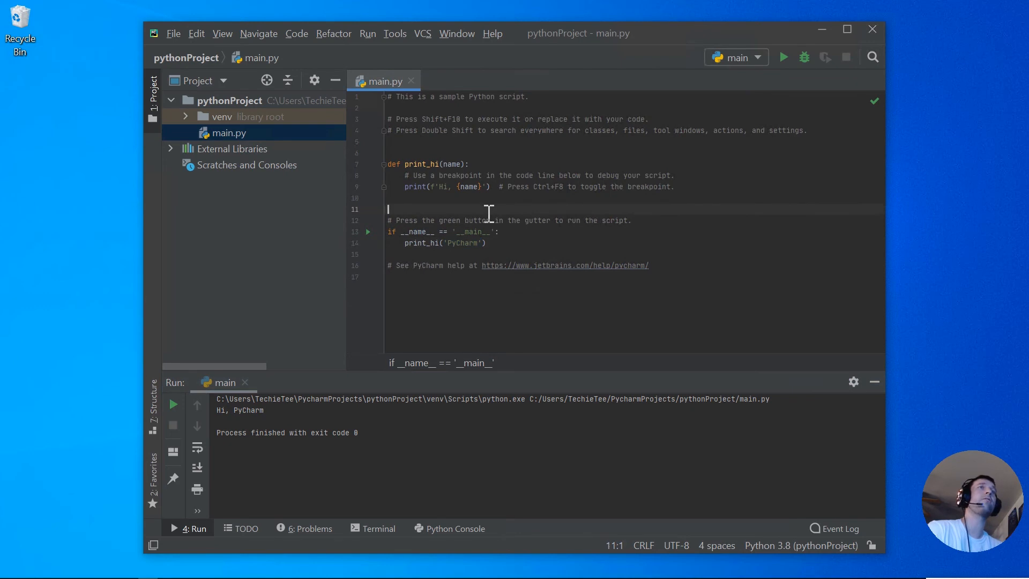
Create a new Python file named demo in the pythonProject folder
{"action": "left_click", "coordinate": [214, 101]}
{"action": "right_click", "coordinate": [215, 100]}
{"action": "mouse_move", "coordinate": [215, 106]}
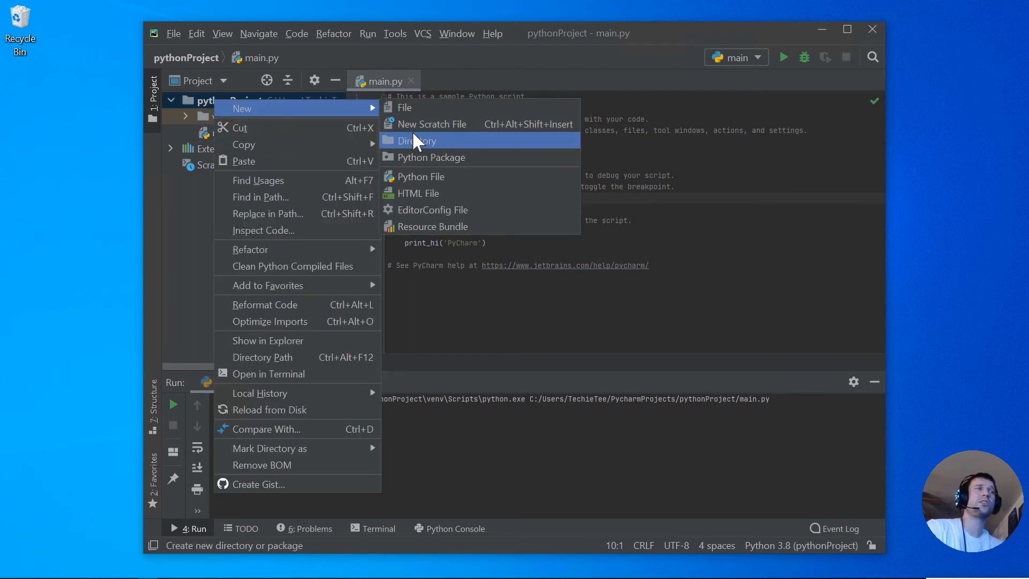
{"action": "left_click", "coordinate": [441, 178]}
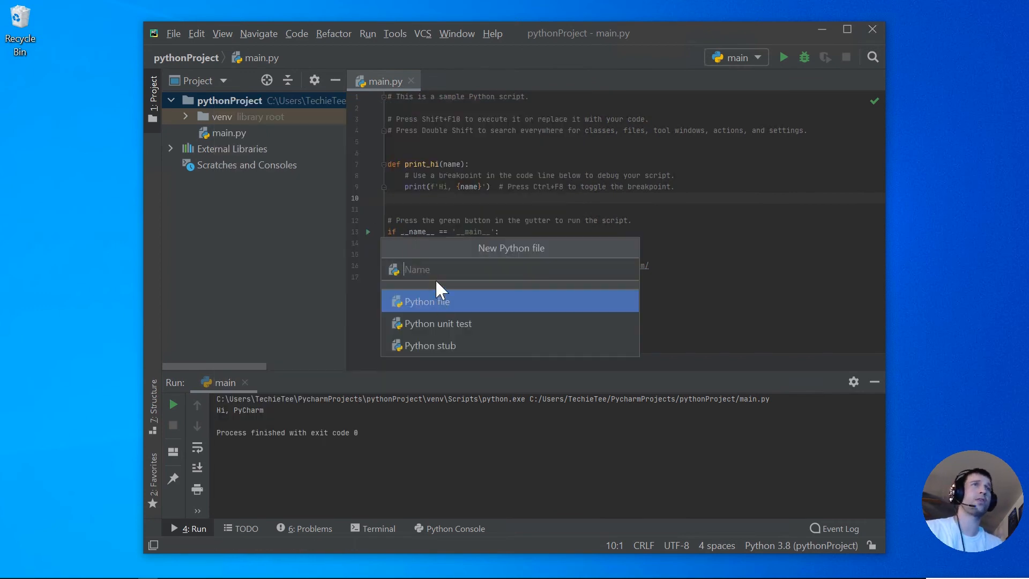
{"action": "type", "text": "de"}
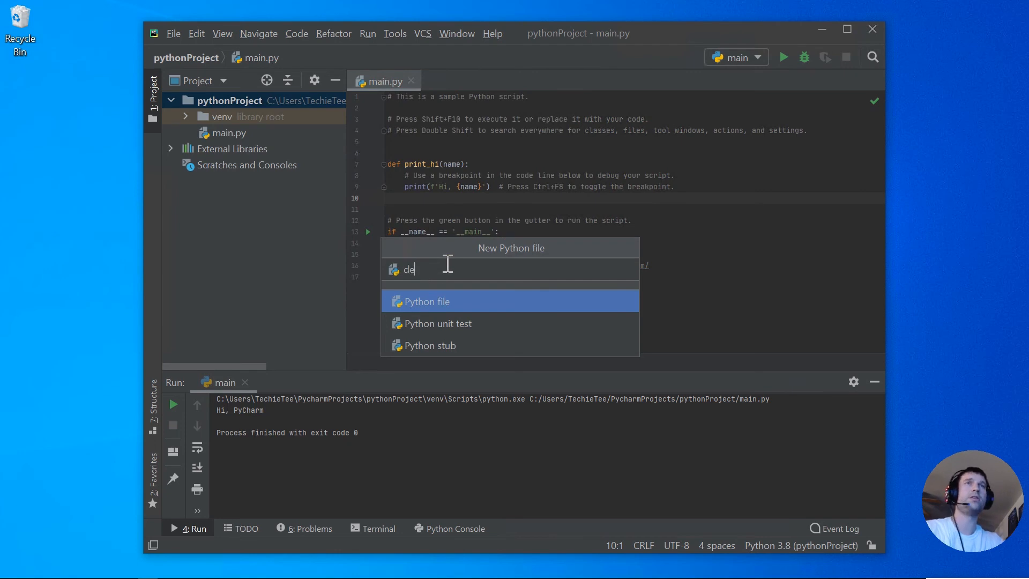
{"action": "type", "text": "mo"}
{"action": "key", "text": "Return"}
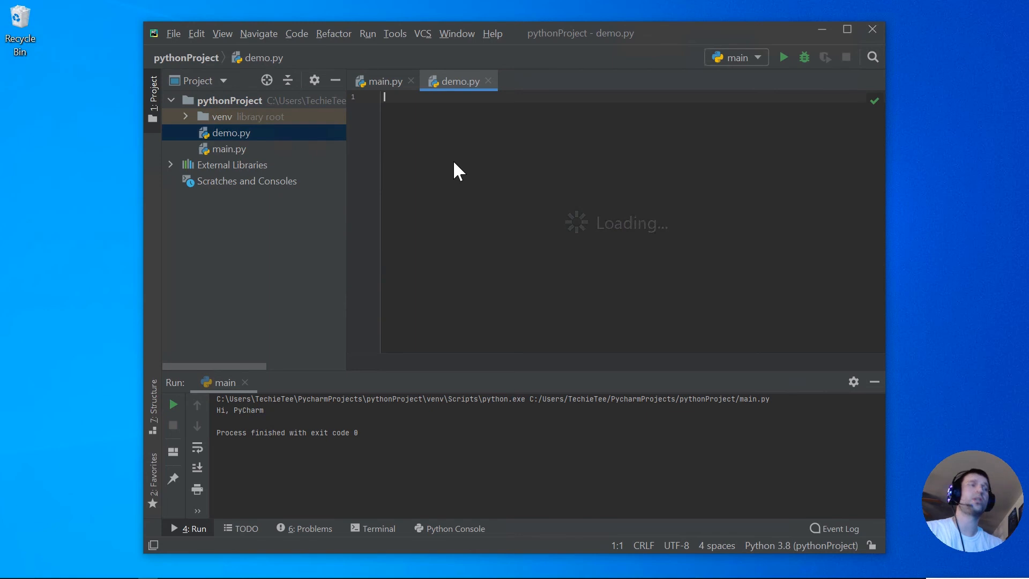
Write the statement print("Hello World?") on line 2 of demo.py
{"action": "key", "text": "Return"}
{"action": "type", "text": "pr"}
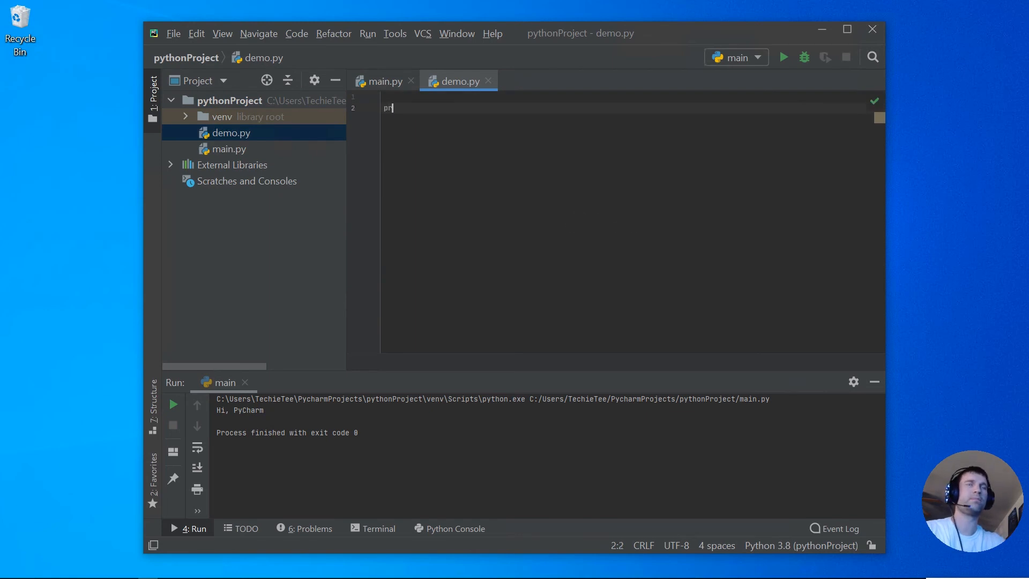
{"action": "type", "text": "int()"}
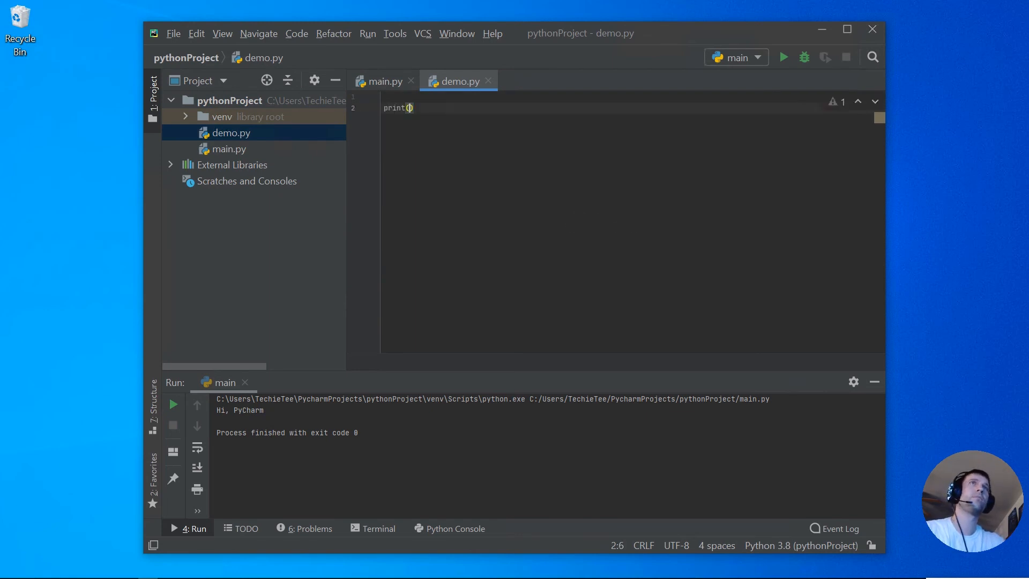
{"action": "key", "text": "Left"}
{"action": "type", "text": ":"}
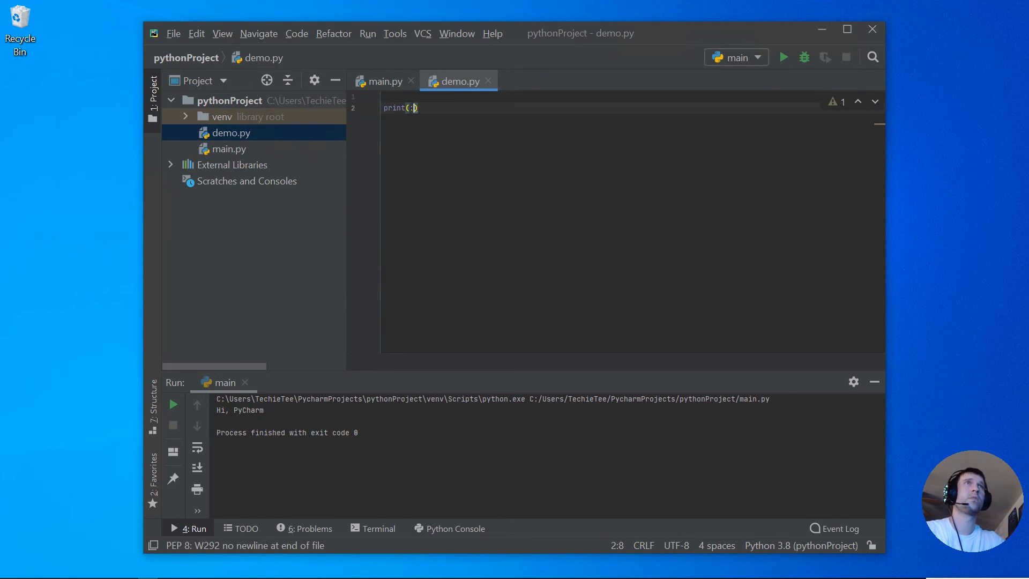
{"action": "key", "text": "BackSpace"}
{"action": "type", "text": "\""}
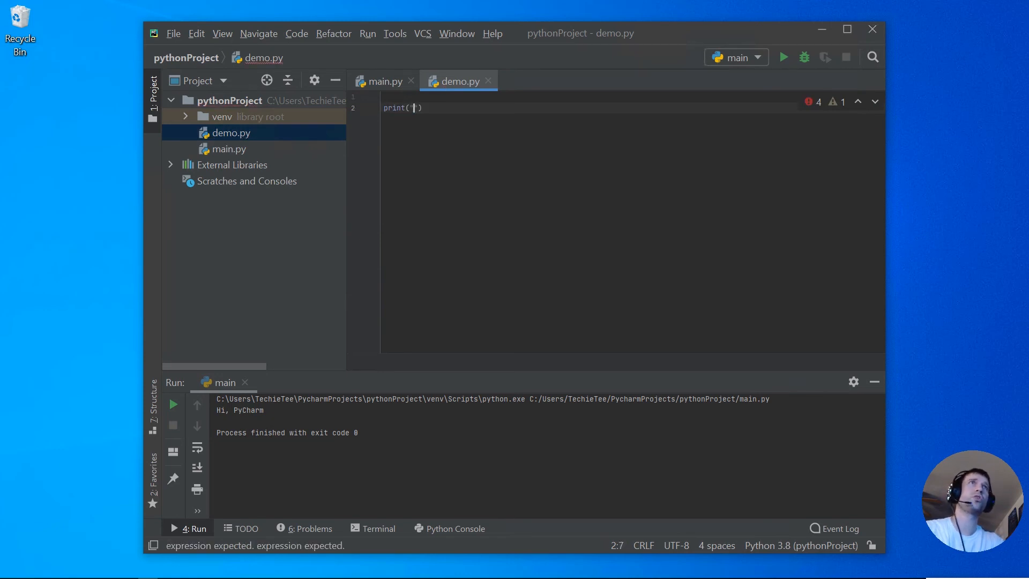
{"action": "type", "text": "Hello"}
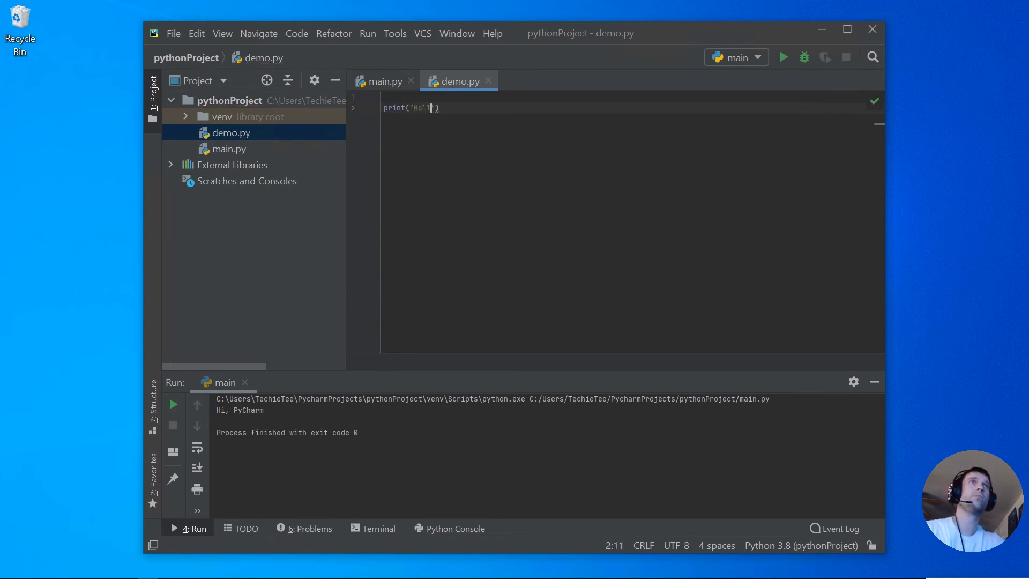
{"action": "type", "text": " Wo"}
{"action": "type", "text": "rld"}
{"action": "type", "text": "d"}
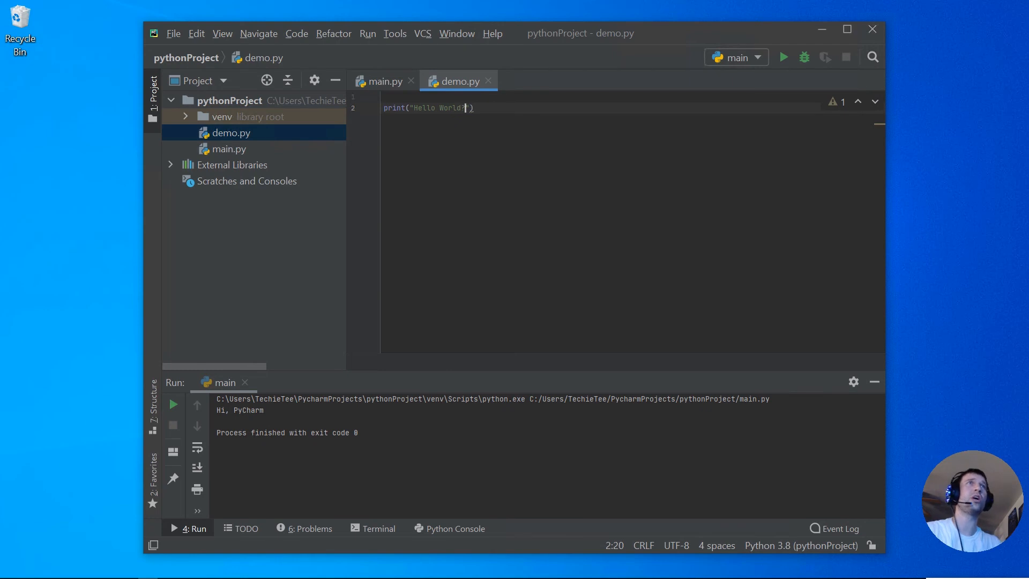
{"action": "left_click", "coordinate": [470, 126]}
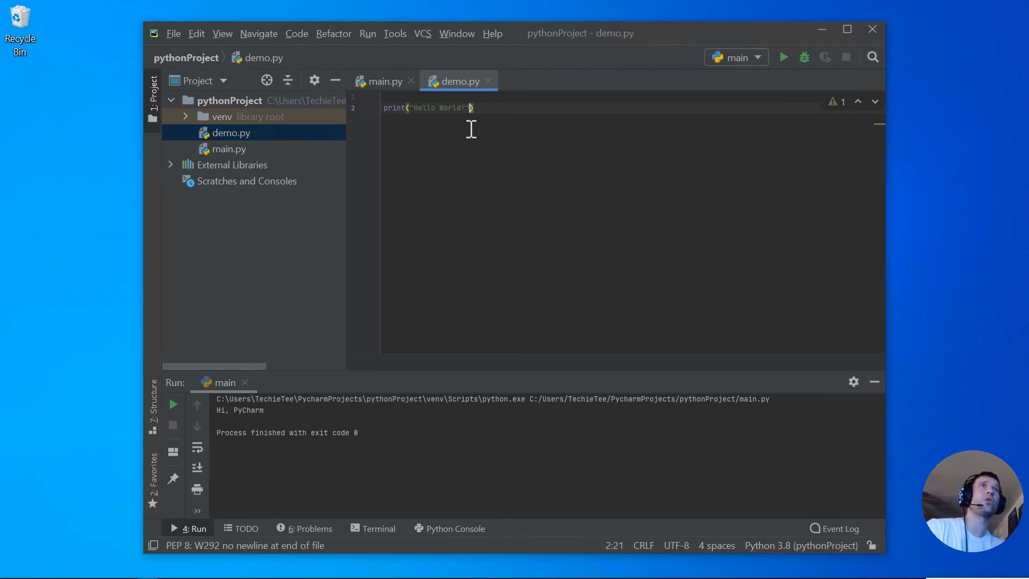
{"action": "left_click", "coordinate": [499, 117]}
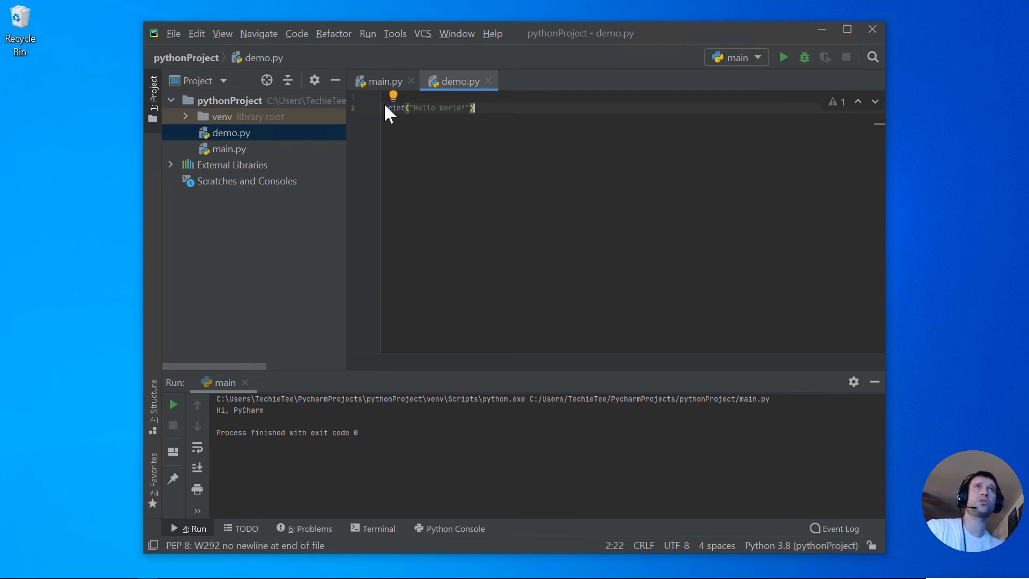
Run the main configuration and check its console output against the code in demo.py
{"action": "left_click", "coordinate": [785, 53]}
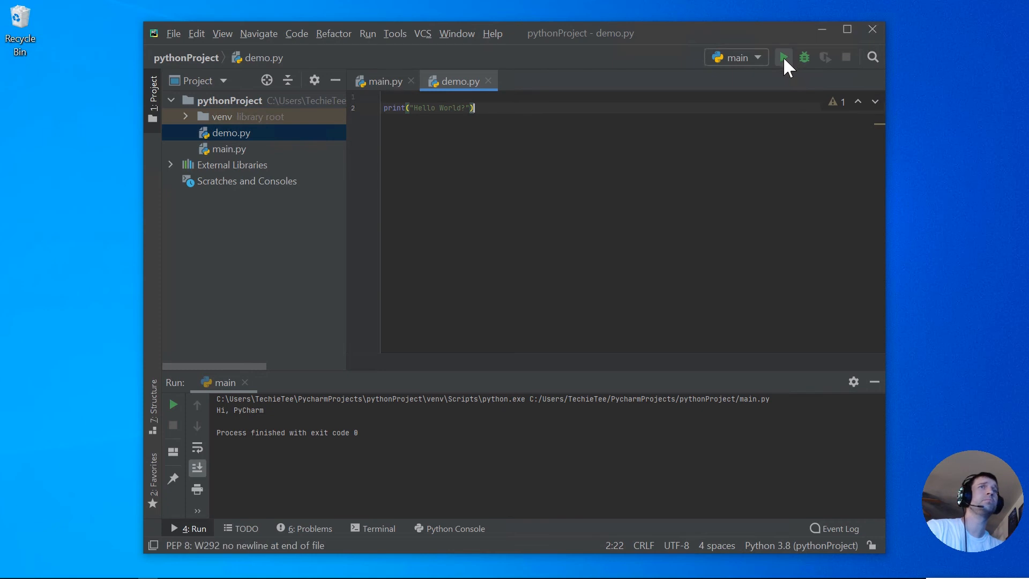
{"action": "left_click_drag", "start_coordinate": [286, 399], "coordinate": [174, 420]}
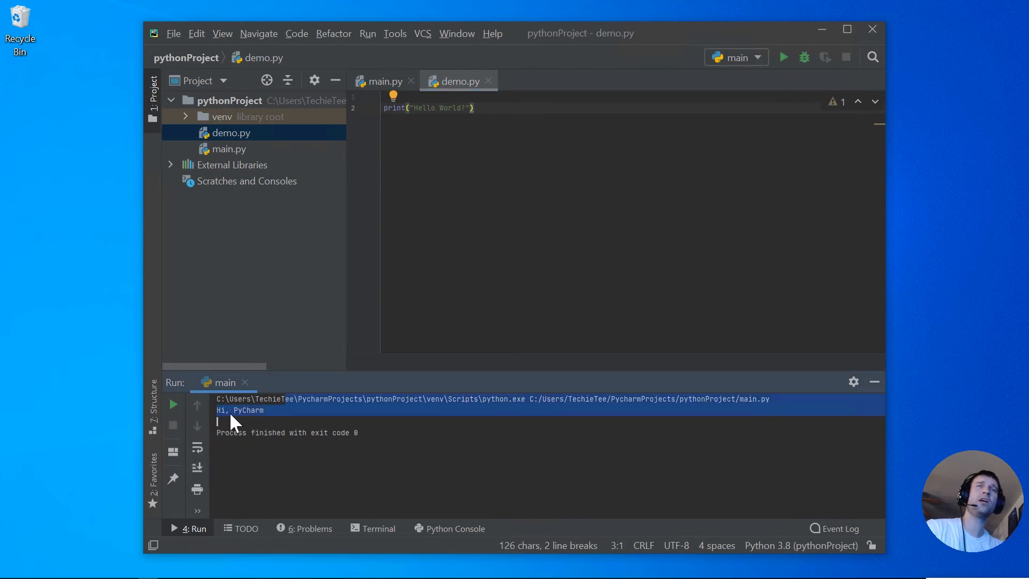
{"action": "left_click", "coordinate": [243, 410]}
{"action": "left_click", "coordinate": [518, 247]}
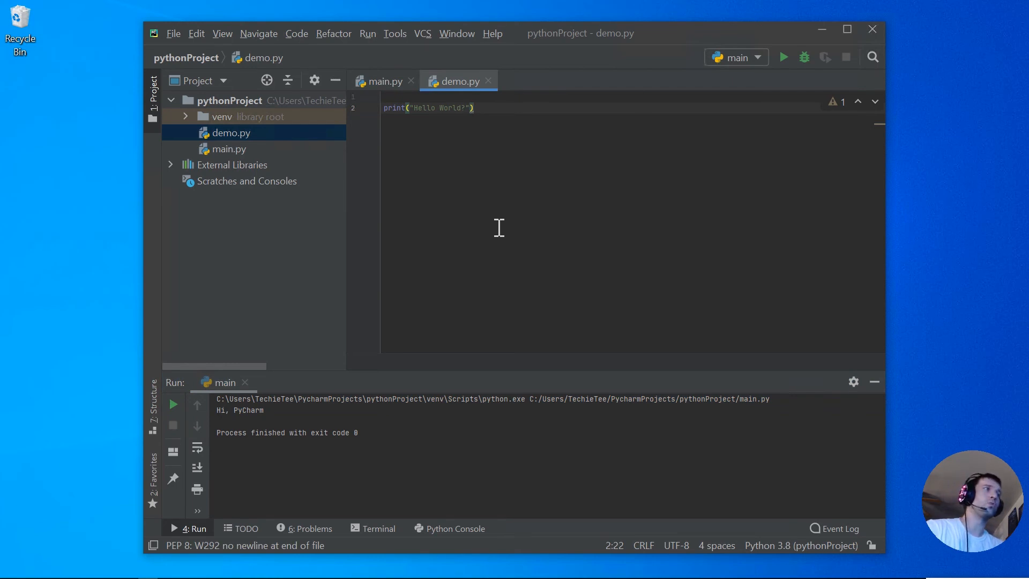
Open the main run configuration for editing, inspect its script path and move the dialog clear of the project tree
{"action": "left_click", "coordinate": [750, 59]}
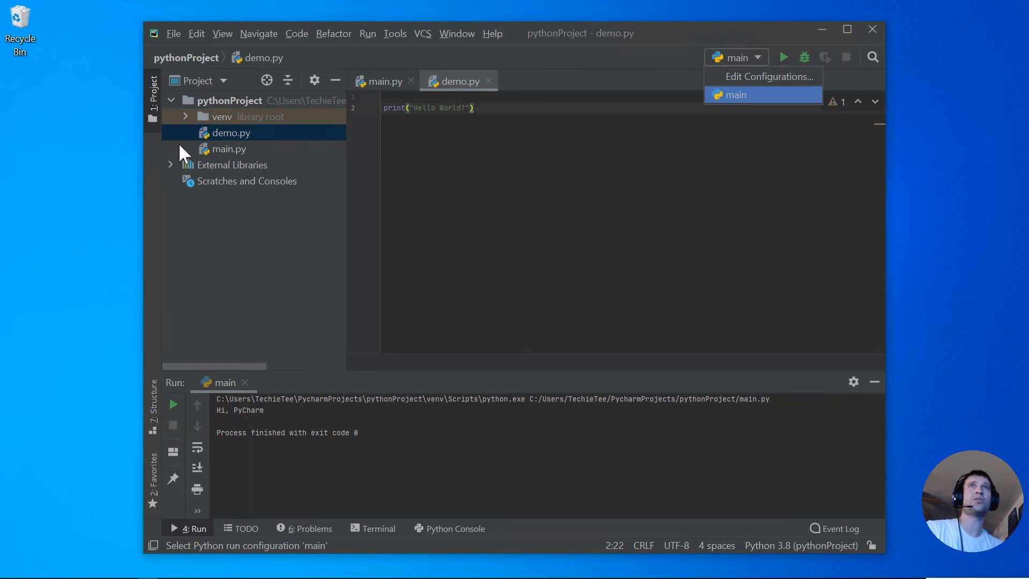
{"action": "left_click", "coordinate": [217, 145]}
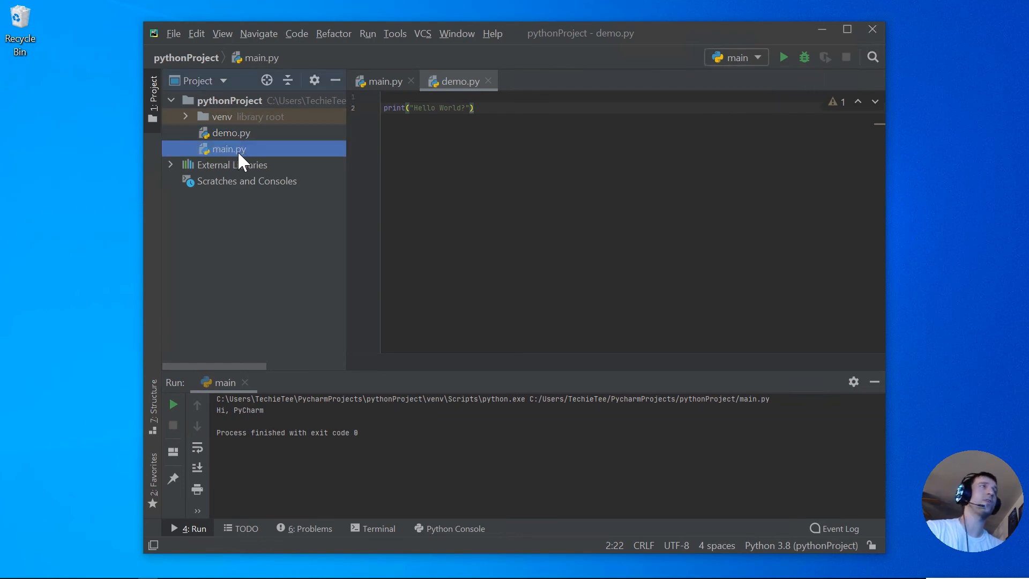
{"action": "left_click", "coordinate": [757, 57]}
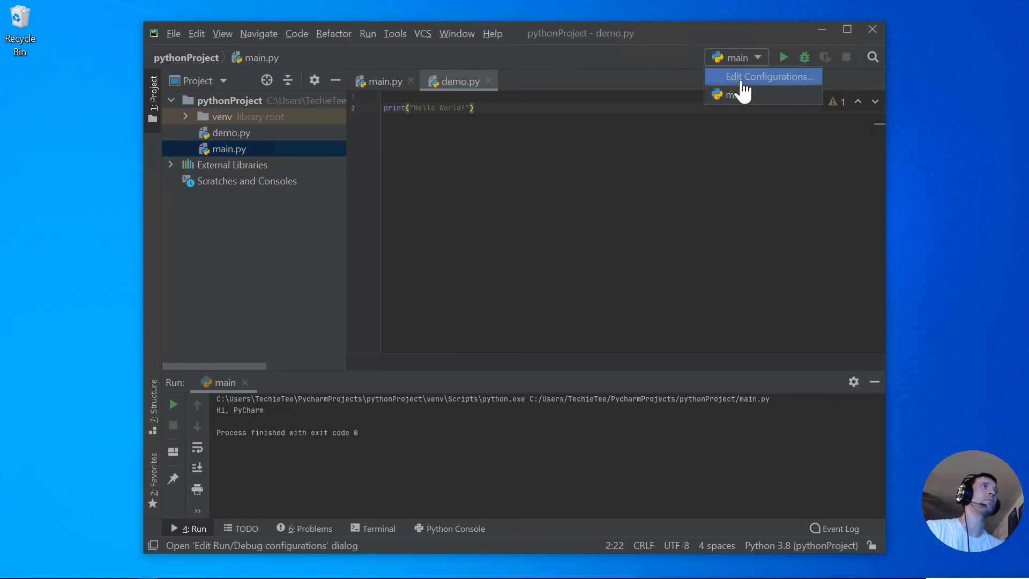
{"action": "left_click", "coordinate": [744, 78]}
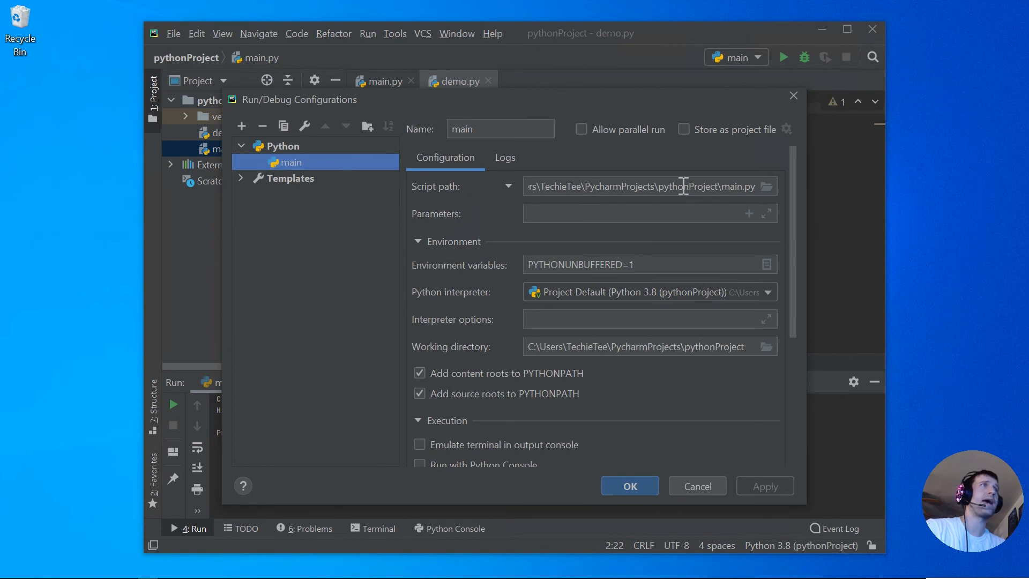
{"action": "left_click_drag", "start_coordinate": [722, 187], "coordinate": [756, 187]}
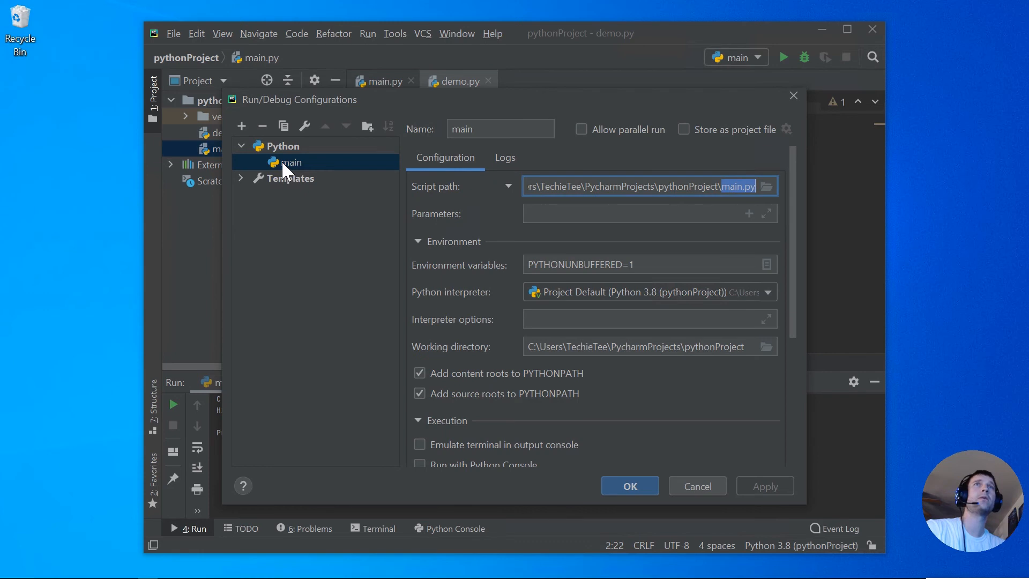
{"action": "left_click_drag", "start_coordinate": [284, 96], "coordinate": [351, 97]}
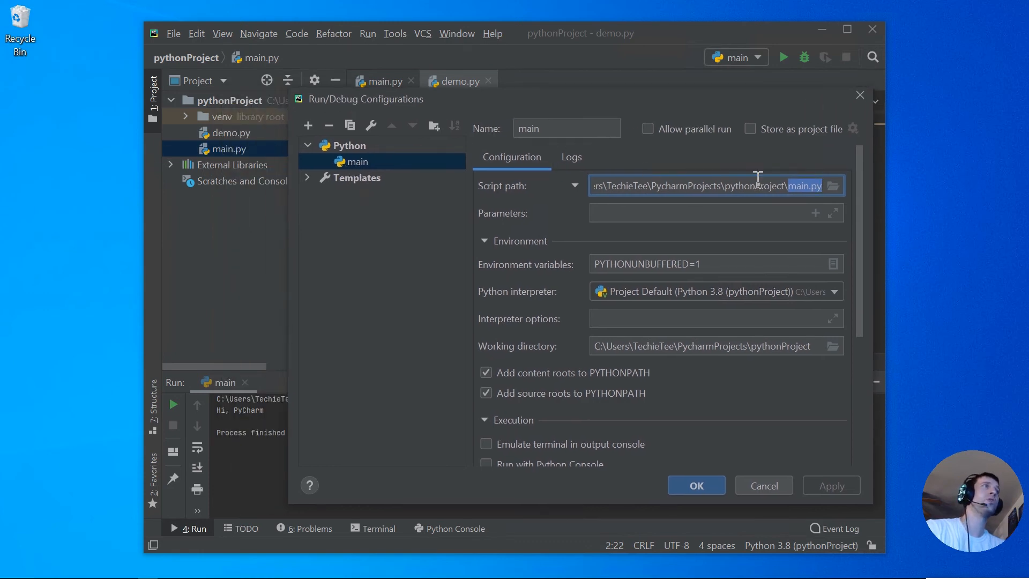
Set the run configuration's script path to demo.py in pythonProject and save the configuration
{"action": "left_click", "coordinate": [832, 187]}
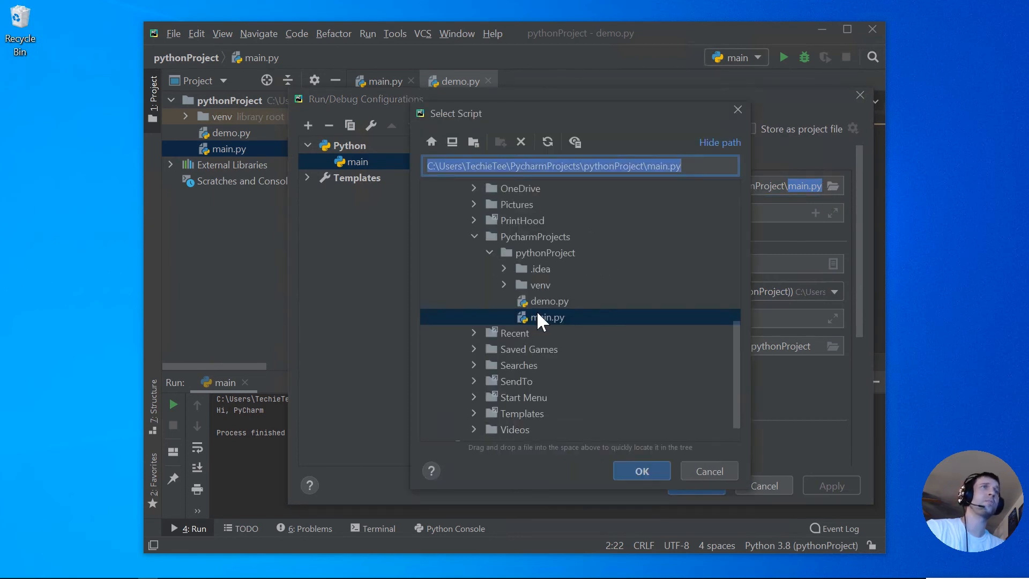
{"action": "left_click", "coordinate": [536, 313]}
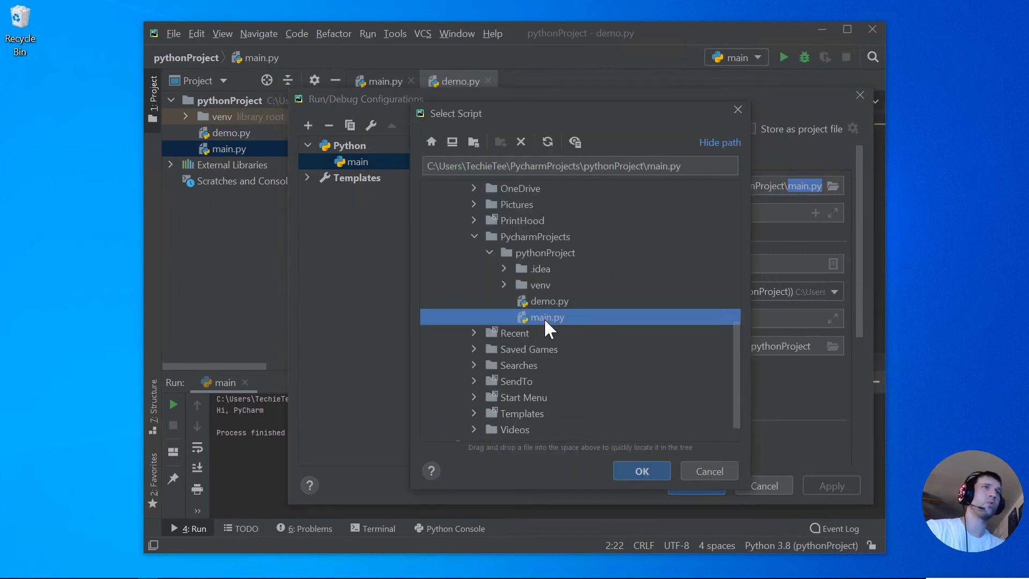
{"action": "left_click", "coordinate": [532, 299]}
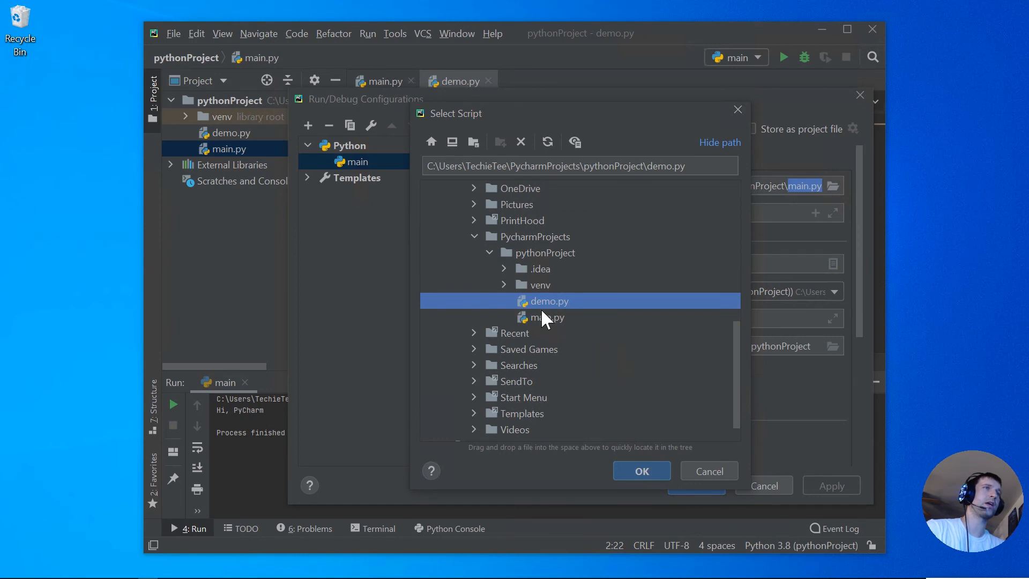
{"action": "left_click", "coordinate": [641, 469]}
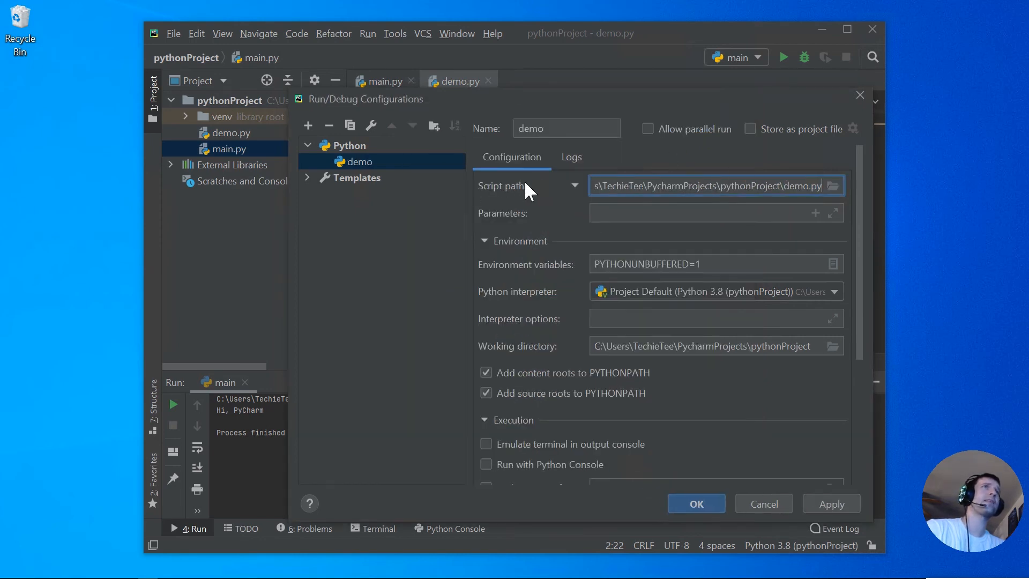
{"action": "left_click_drag", "start_coordinate": [784, 189], "coordinate": [825, 188]}
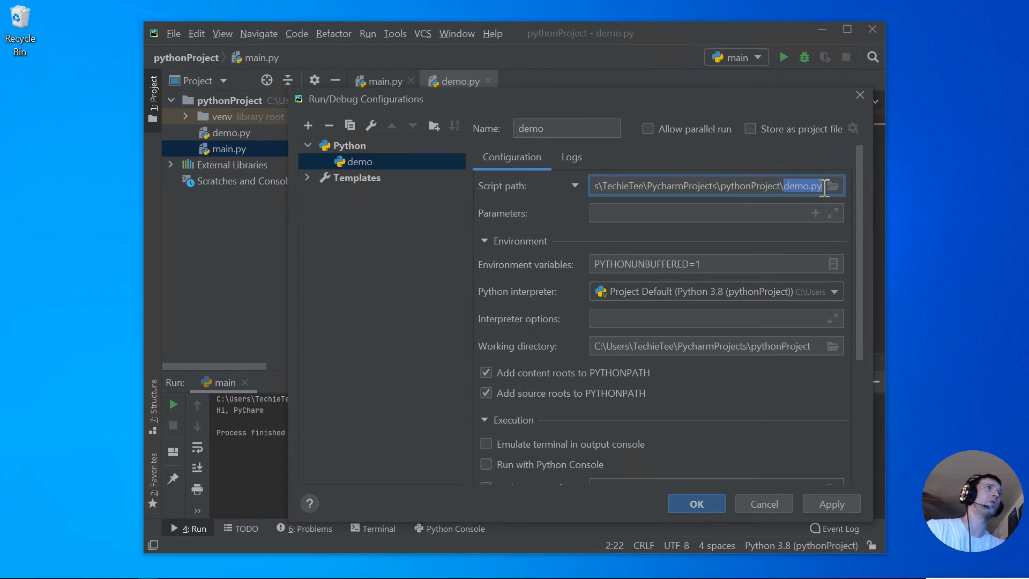
{"action": "left_click", "coordinate": [691, 504]}
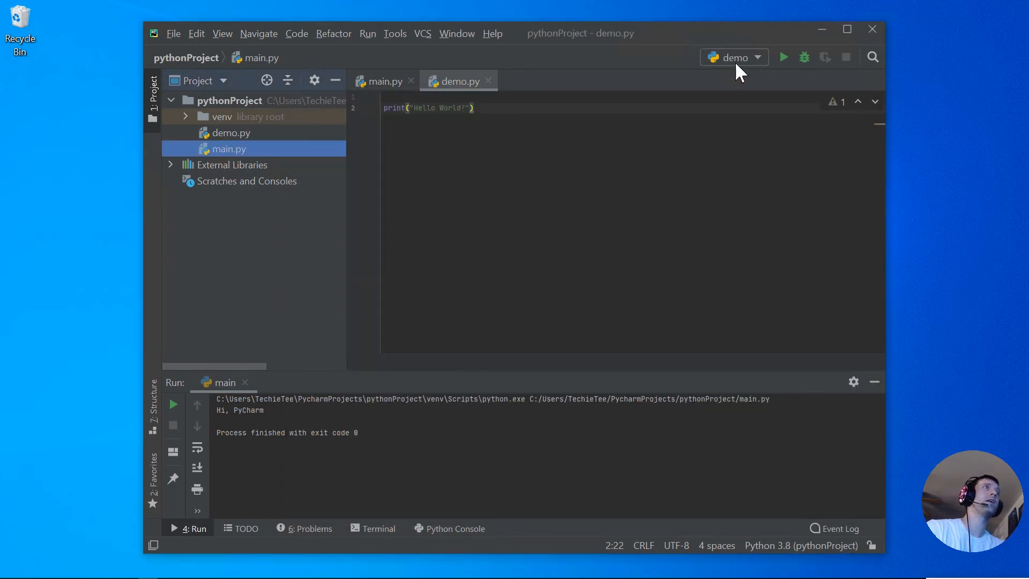
Run the demo configuration and highlight the text it prints in the console
{"action": "left_click", "coordinate": [753, 57]}
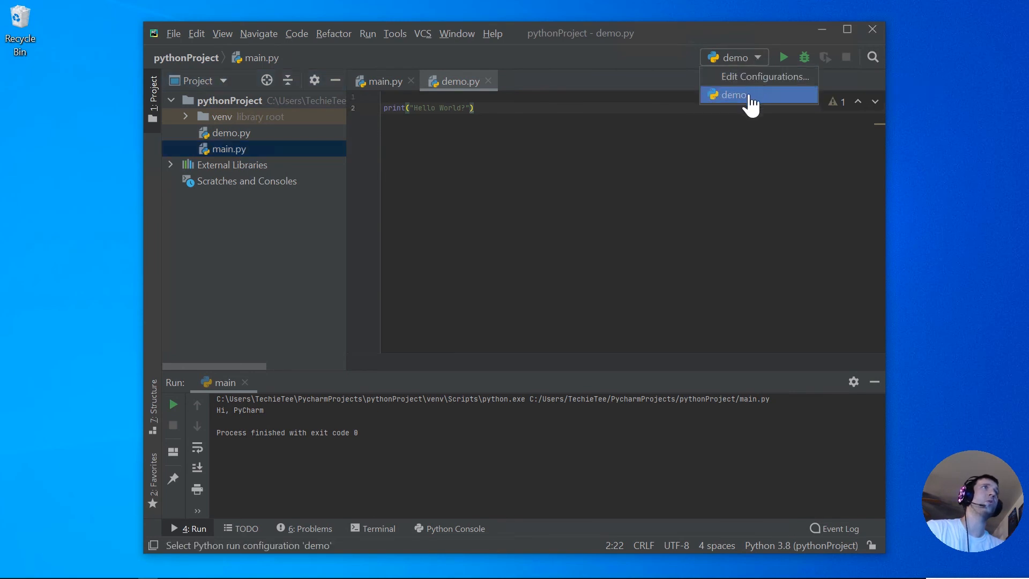
{"action": "left_click", "coordinate": [216, 128]}
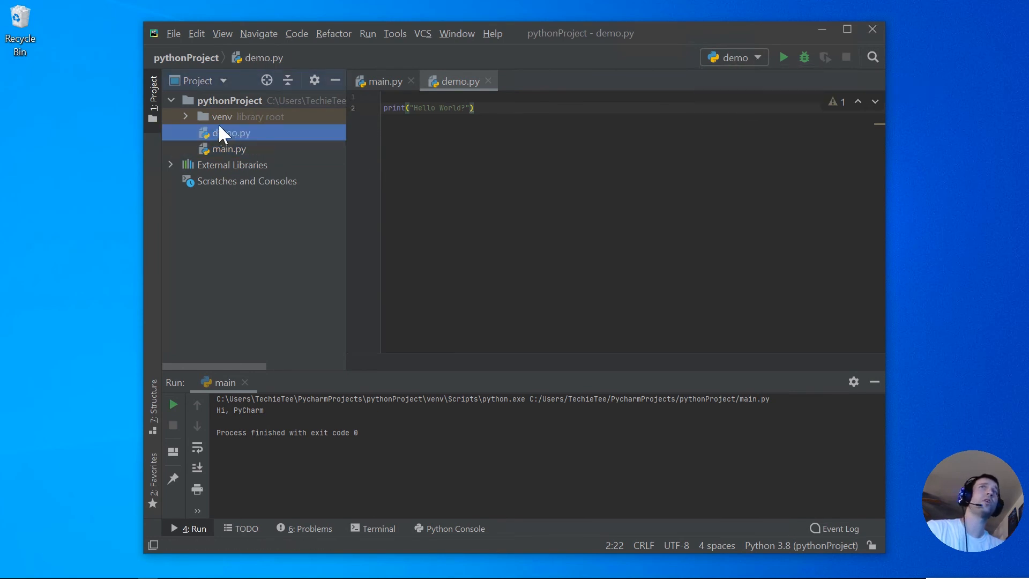
{"action": "left_click", "coordinate": [783, 57]}
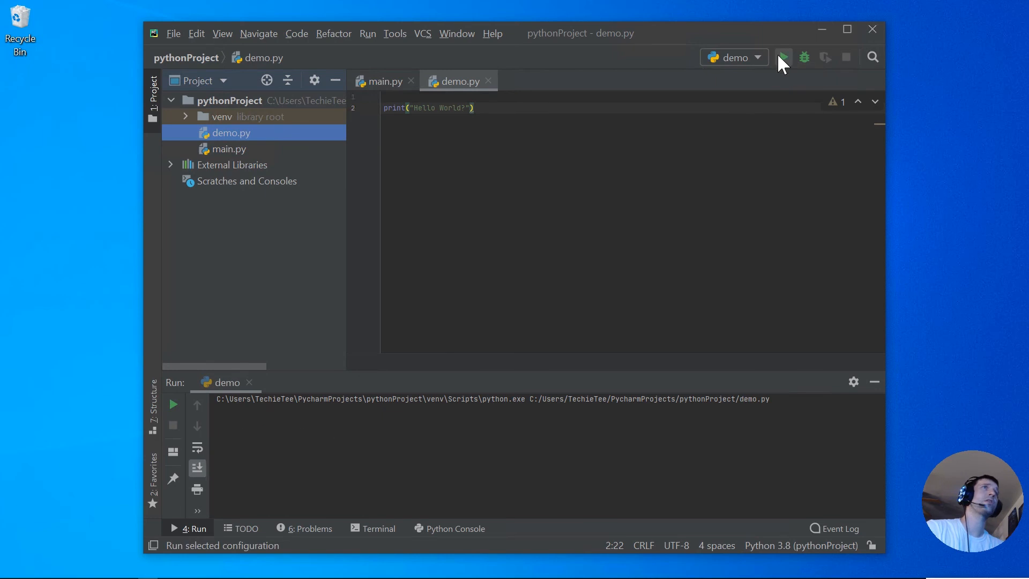
{"action": "left_click_drag", "start_coordinate": [275, 410], "coordinate": [205, 410]}
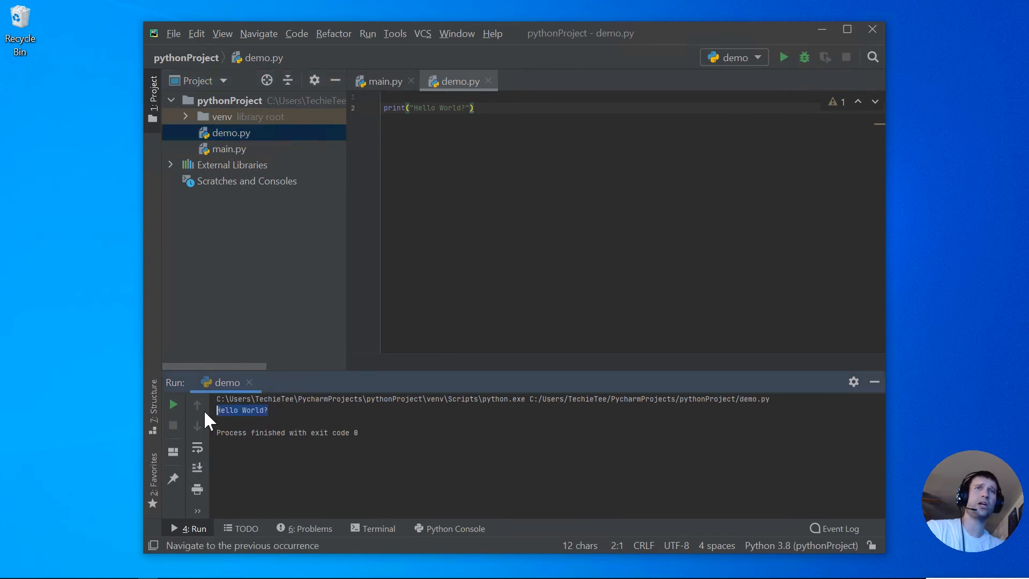
Insert an extra blank line above the print statement in demo.py and add import main on line 1
{"action": "left_click", "coordinate": [467, 179]}
{"action": "left_click", "coordinate": [398, 95]}
{"action": "left_click", "coordinate": [470, 97]}
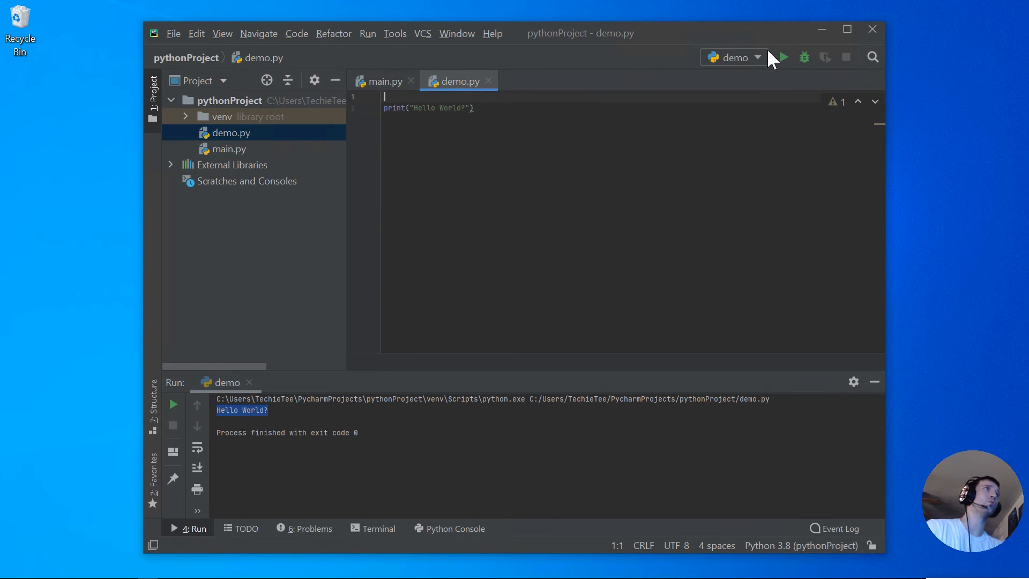
{"action": "key", "text": "Return"}
{"action": "key", "text": "Up"}
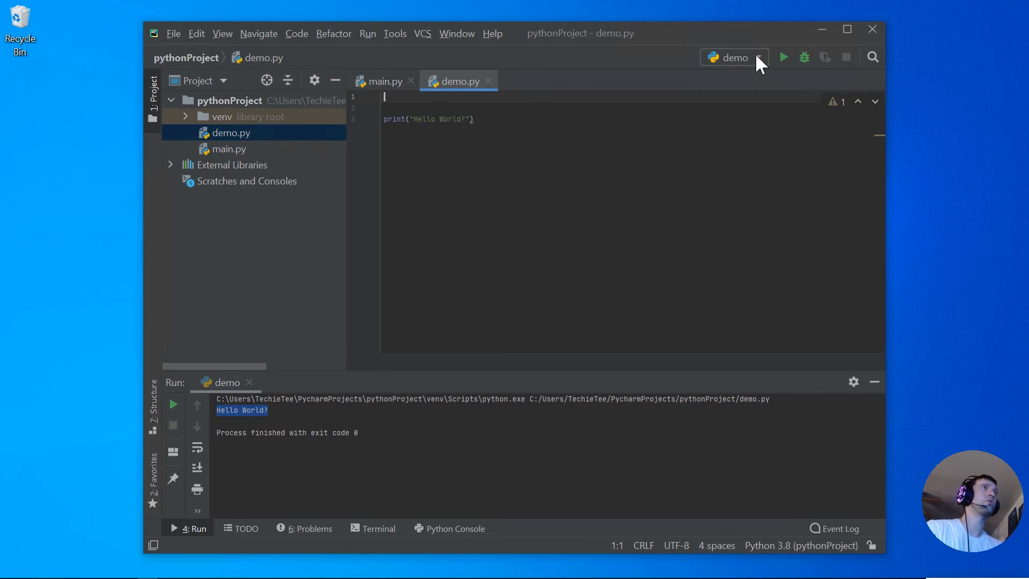
{"action": "left_click", "coordinate": [758, 57]}
{"action": "left_click", "coordinate": [397, 107]}
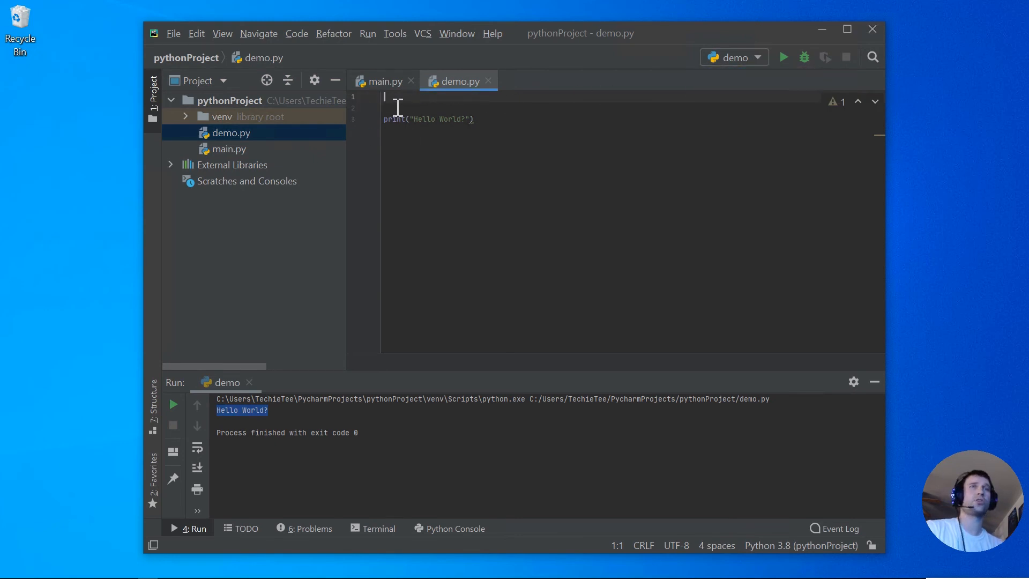
{"action": "type", "text": "import "}
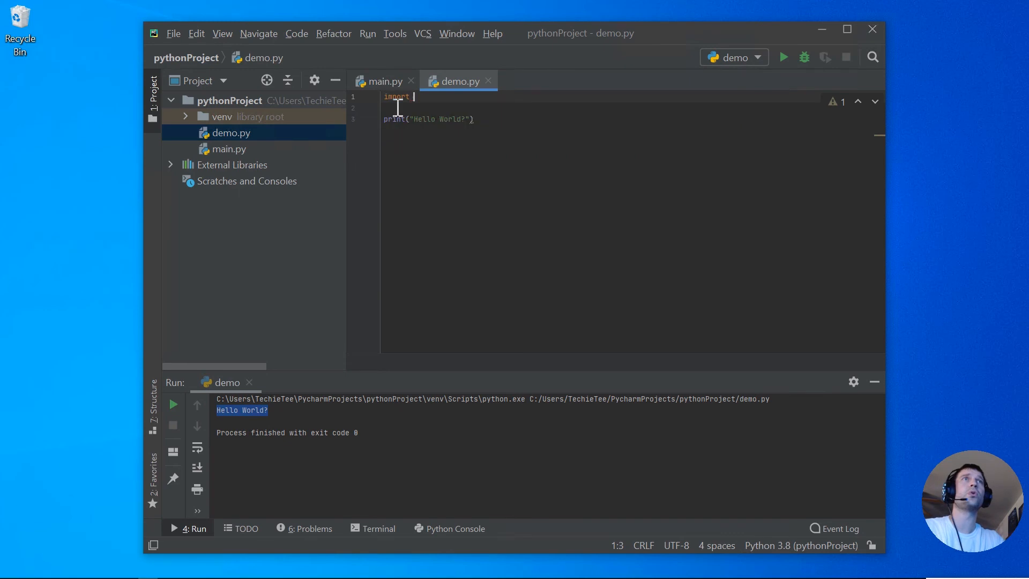
{"action": "type", "text": "main"}
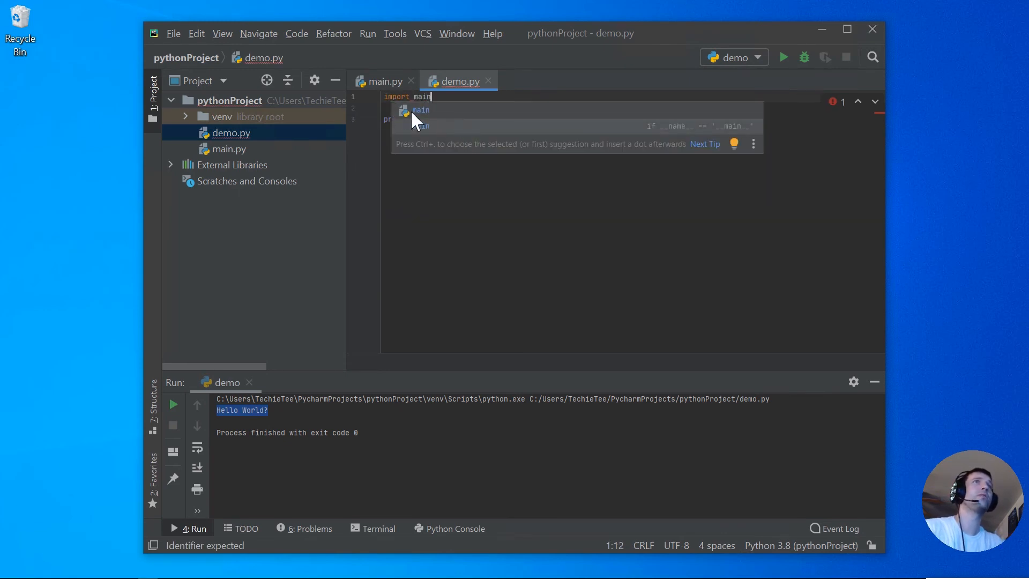
{"action": "left_click", "coordinate": [406, 110]}
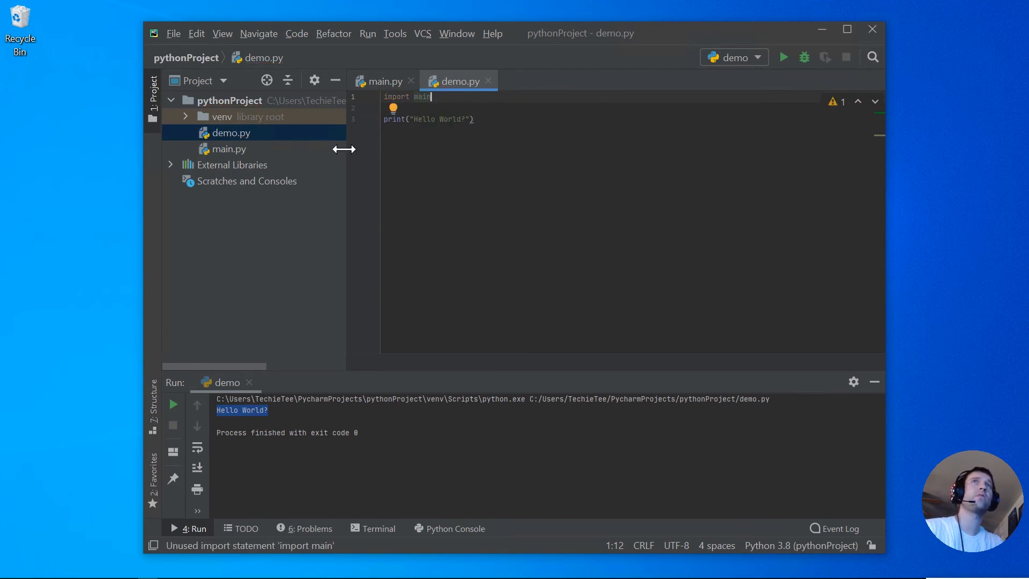
Add a blank line and a fresh line 5 below the print statement in demo.py
{"action": "left_click", "coordinate": [493, 122]}
{"action": "key", "text": "Return"}
{"action": "key", "text": "Return"}
{"action": "type", "text": "pri"}
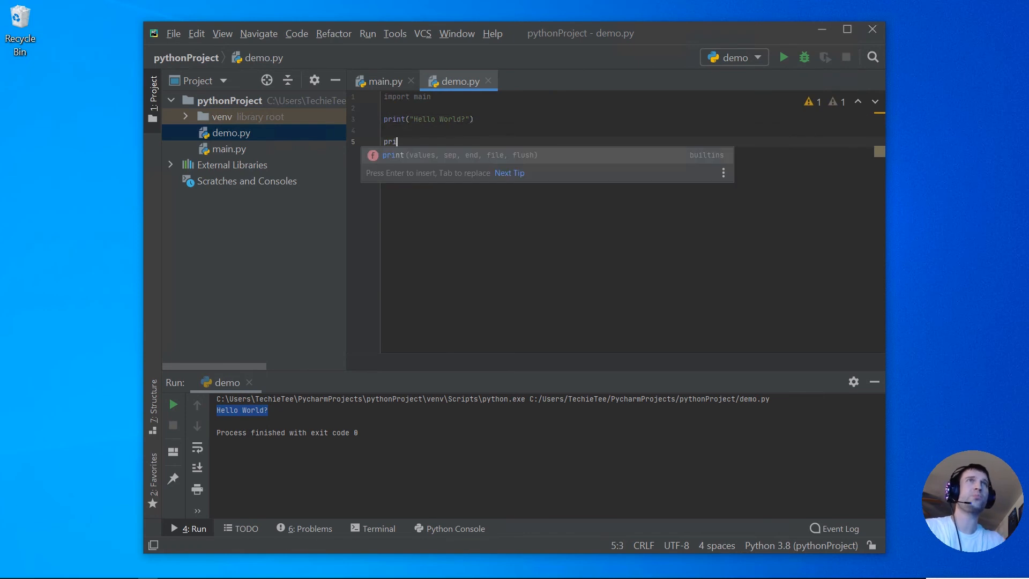
{"action": "key", "text": "Return"}
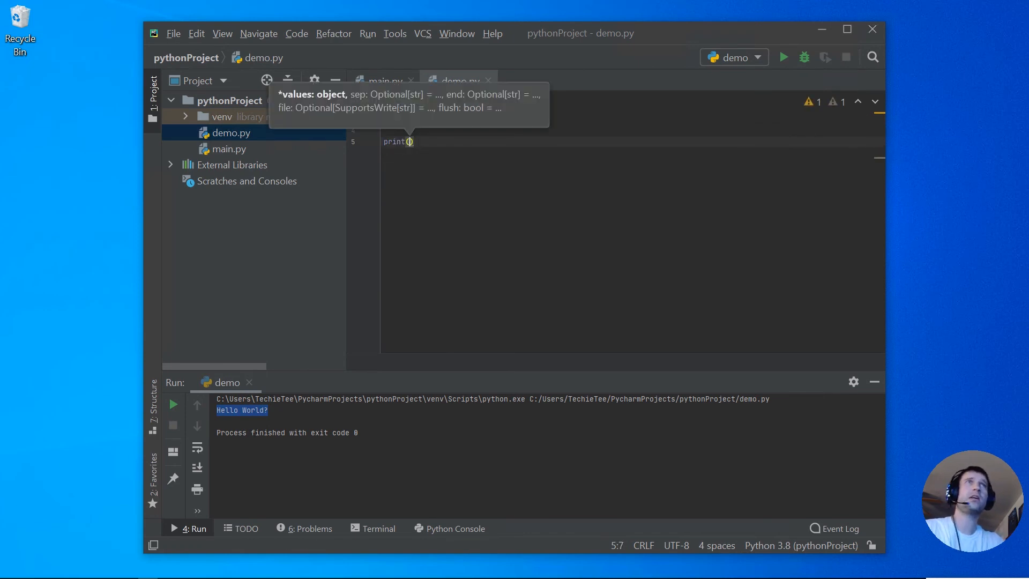
{"action": "key", "text": "BackSpace"}
{"action": "key", "text": "BackSpace"}
{"action": "key", "text": "BackSpace"}
{"action": "key", "text": "BackSpace"}
{"action": "key", "text": "BackSpace"}
{"action": "key", "text": "BackSpace"}
Enter main on line 5 of demo.py and look up the print_hi function name in main.py
{"action": "type", "text": "ma"}
{"action": "key", "text": "Return"}
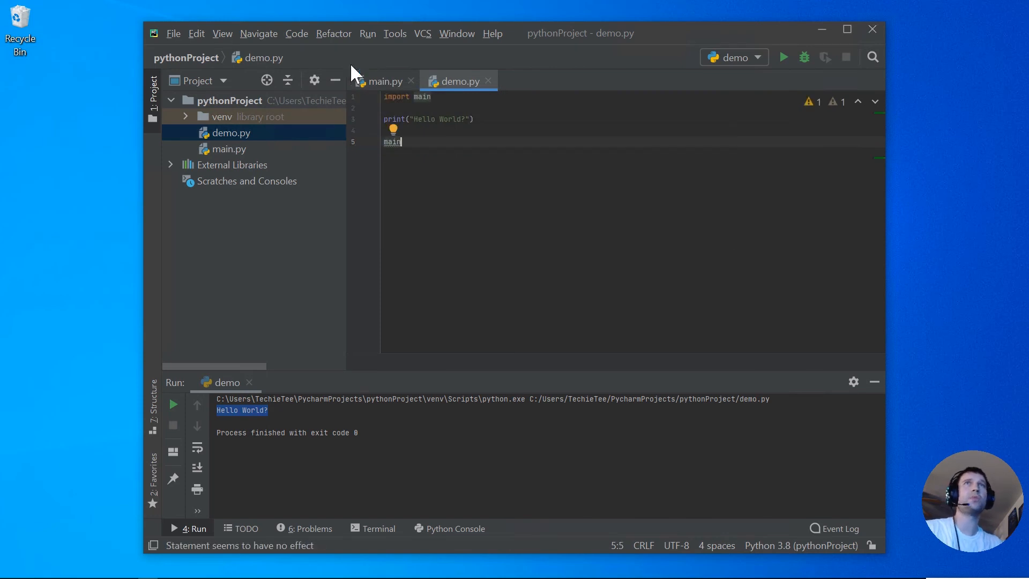
{"action": "double_click", "coordinate": [213, 152]}
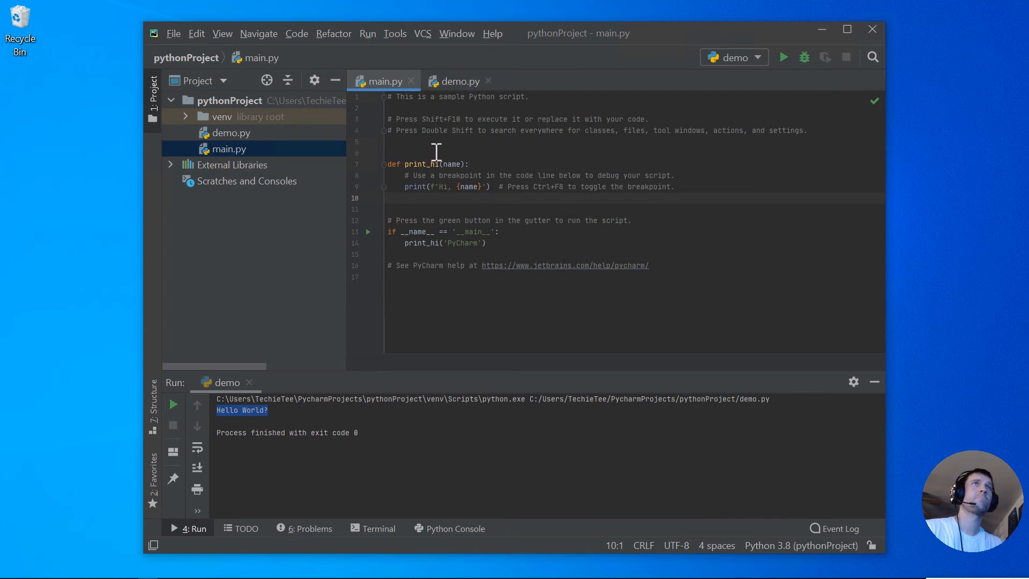
{"action": "left_click_drag", "start_coordinate": [404, 164], "coordinate": [439, 164]}
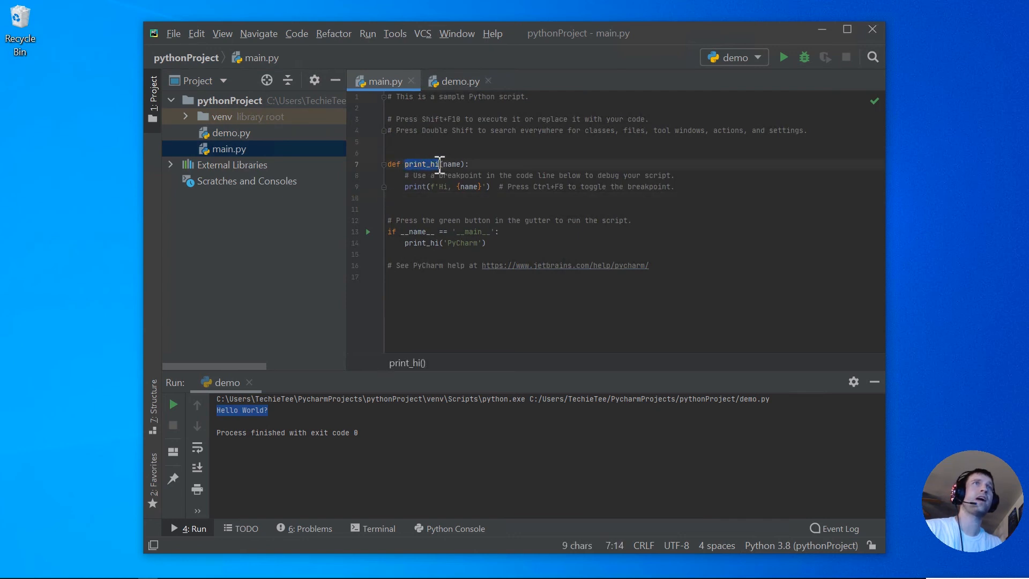
{"action": "left_click", "coordinate": [450, 82]}
{"action": "left_click", "coordinate": [421, 97]}
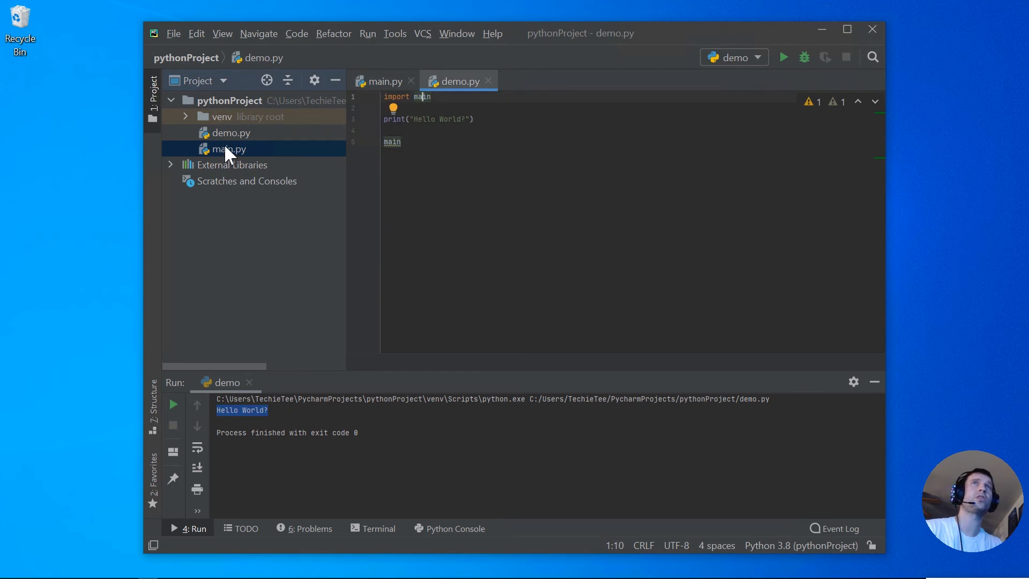
Complete line 5 of demo.py as a main.print_hi call with a first name as its string argument
{"action": "left_click", "coordinate": [418, 143]}
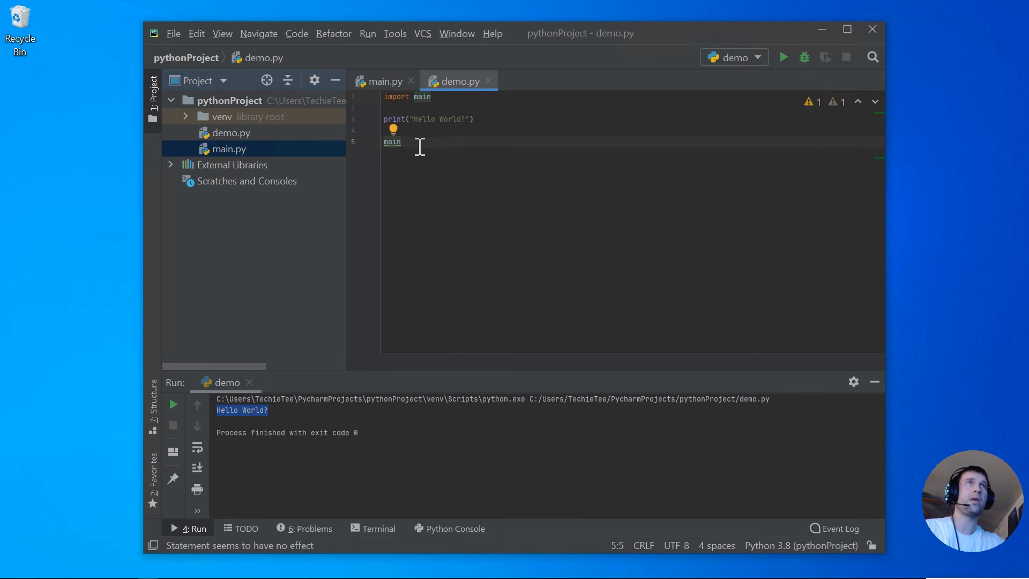
{"action": "type", "text": "."}
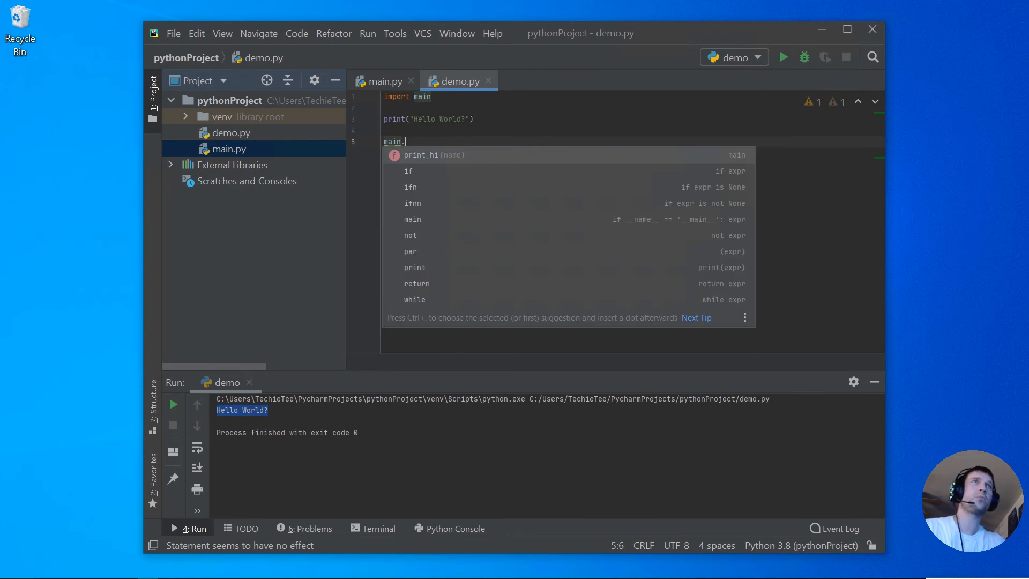
{"action": "key", "text": "Return"}
{"action": "type", "text": "\"DA"}
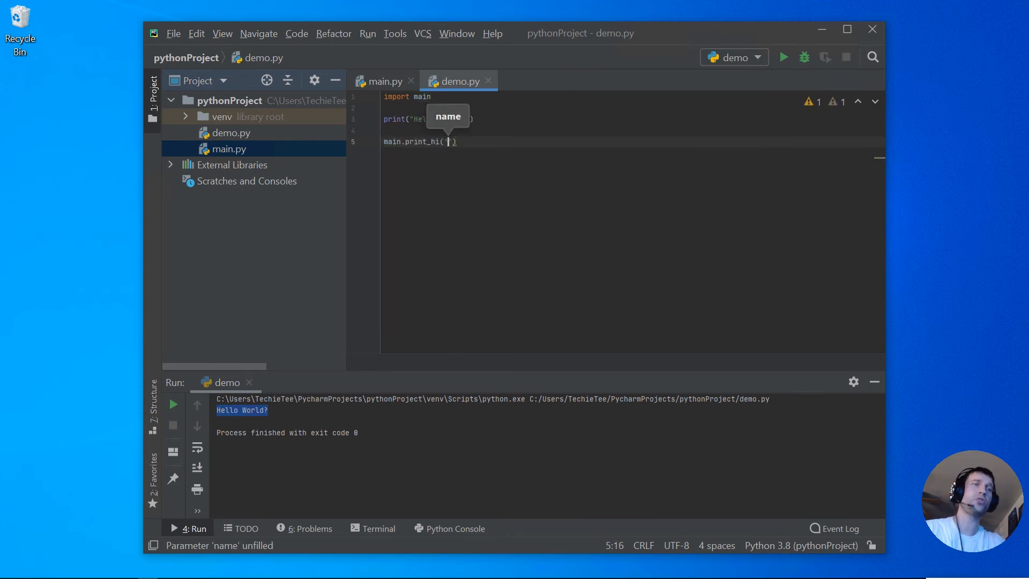
{"action": "key", "text": "BackSpace"}
{"action": "type", "text": "arren"}
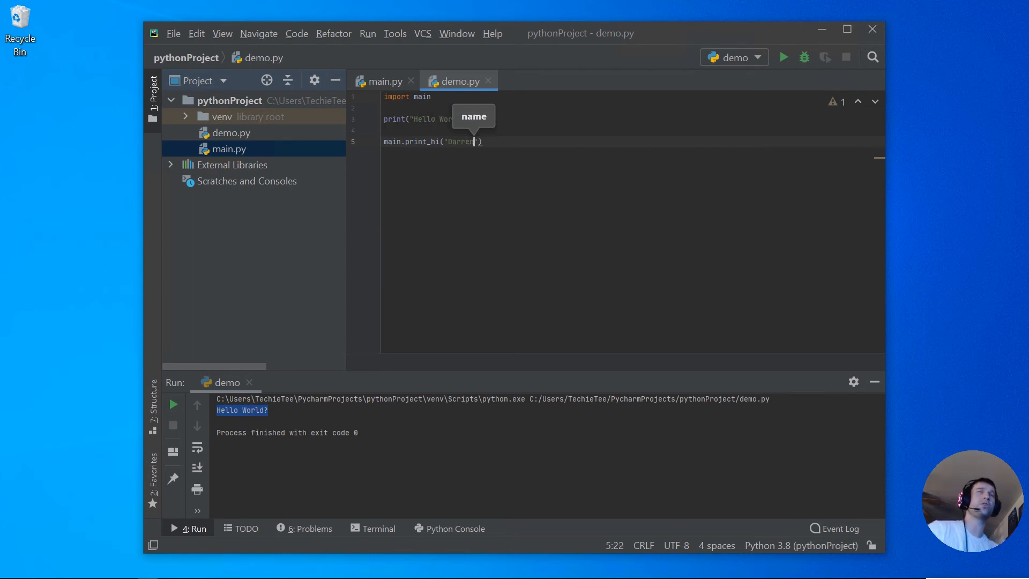
{"action": "left_click", "coordinate": [542, 142]}
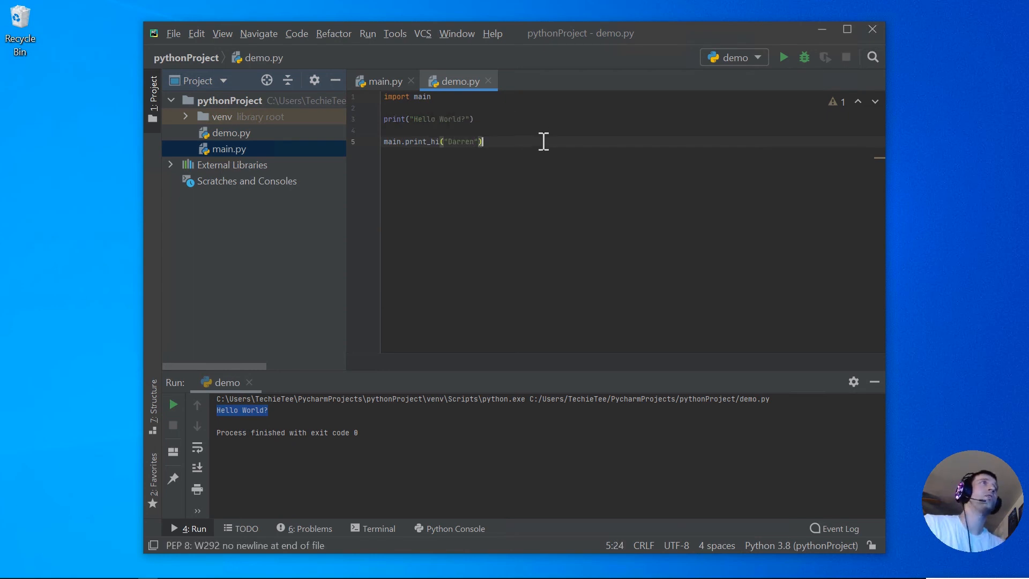
Run the demo configuration and highlight part of its console output
{"action": "left_click", "coordinate": [783, 57]}
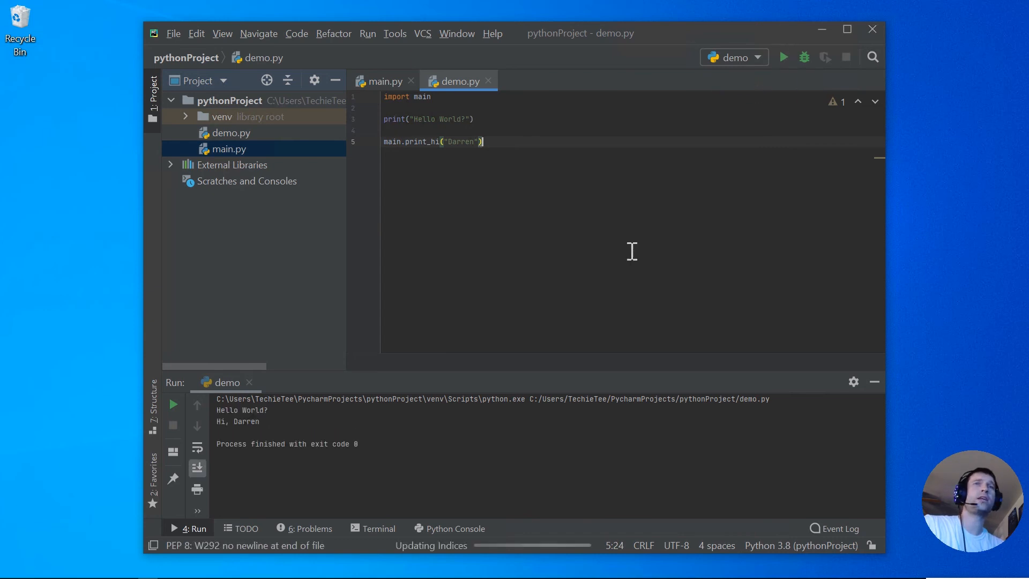
{"action": "left_click_drag", "start_coordinate": [222, 421], "coordinate": [268, 406]}
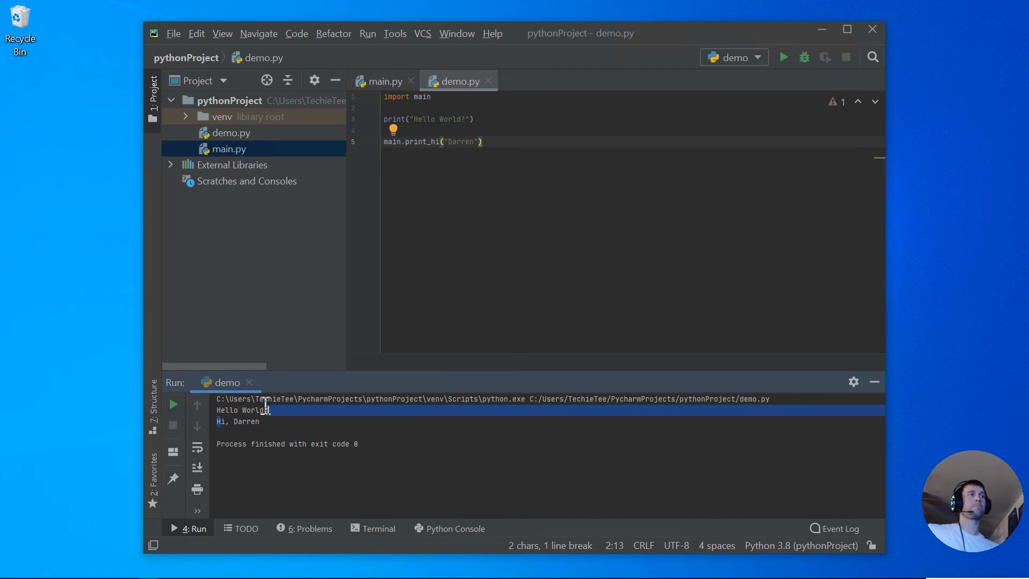
{"action": "left_click", "coordinate": [430, 294]}
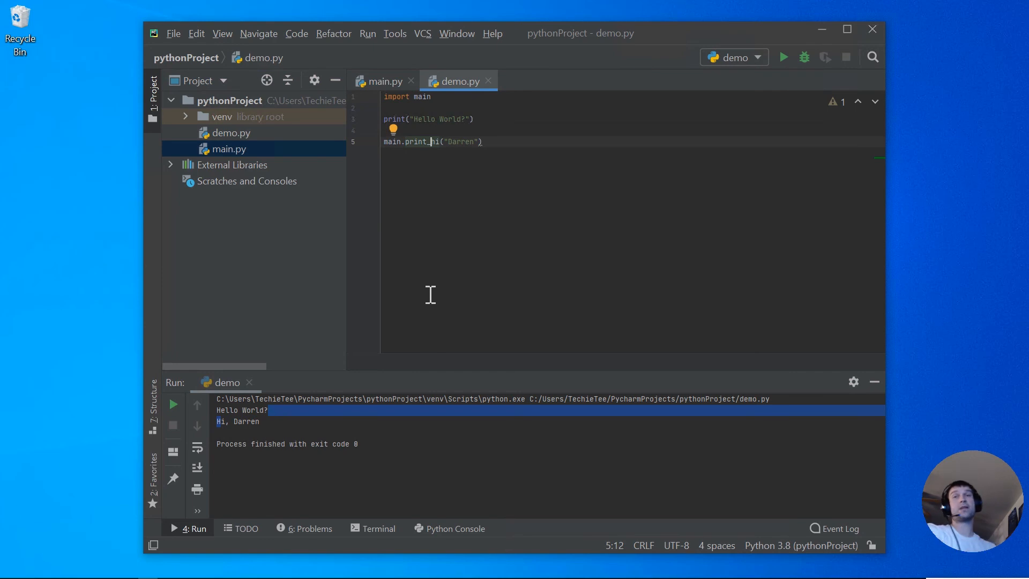
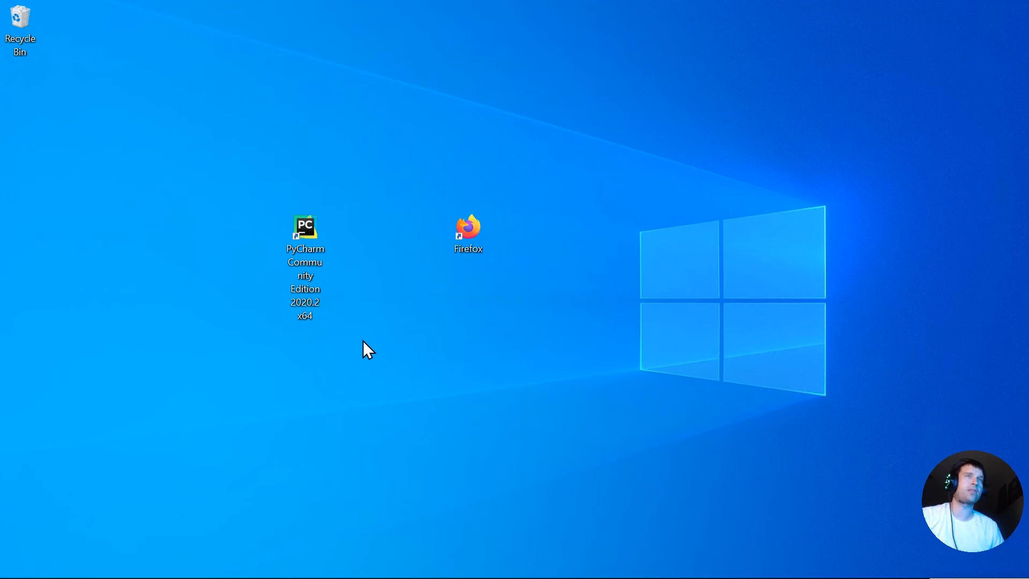
Launch PyCharm from the desktop and open the dialog for creating a new project
{"action": "double_click", "coordinate": [301, 231]}
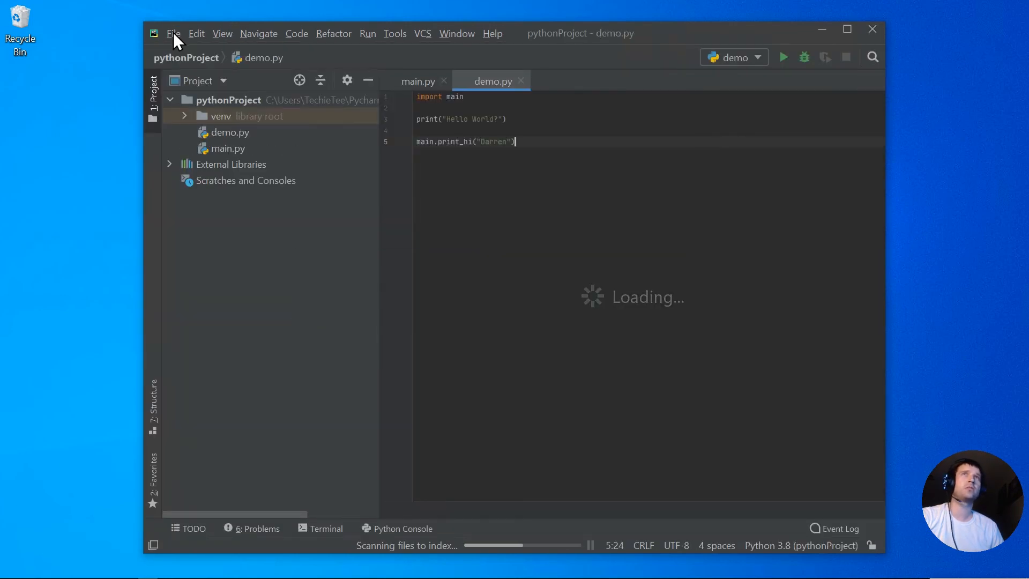
{"action": "left_click", "coordinate": [172, 33]}
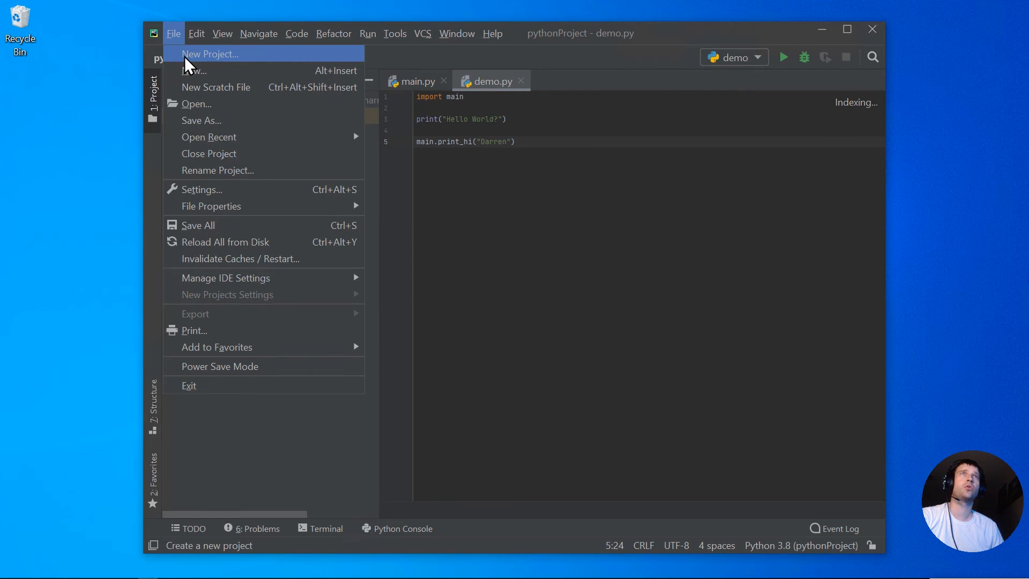
{"action": "left_click", "coordinate": [184, 54]}
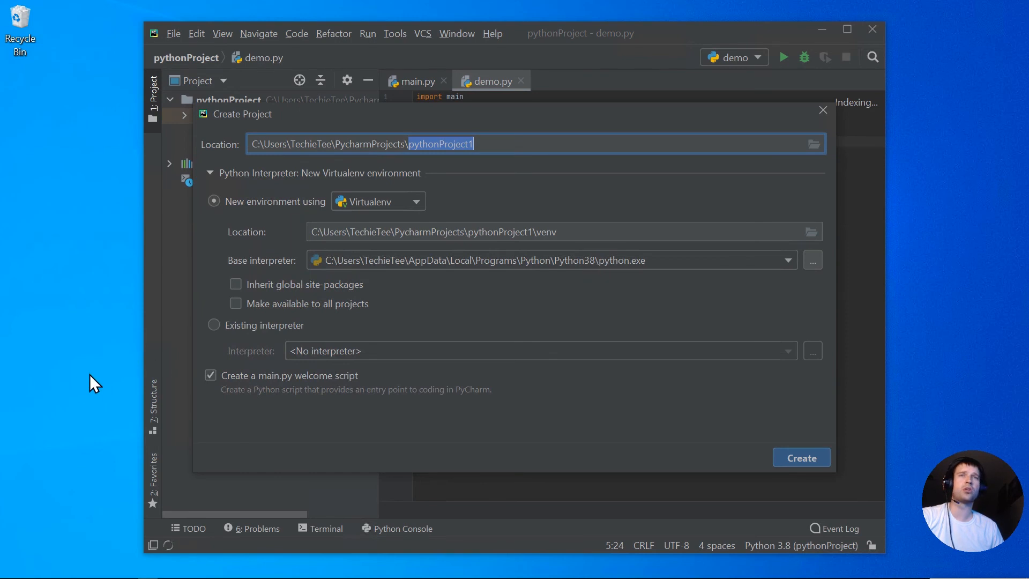
Switch to File Explorer at This PC, browse to the account's profile folder under C:\Users and look for AppData
{"action": "left_click", "coordinate": [29, 571]}
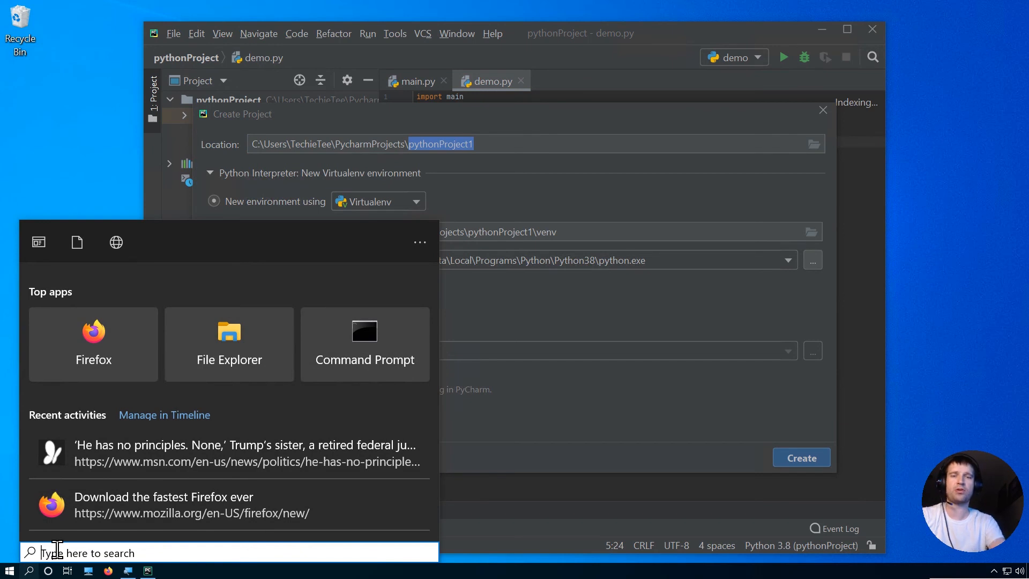
{"action": "type", "text": "thi"}
{"action": "key", "text": "Return"}
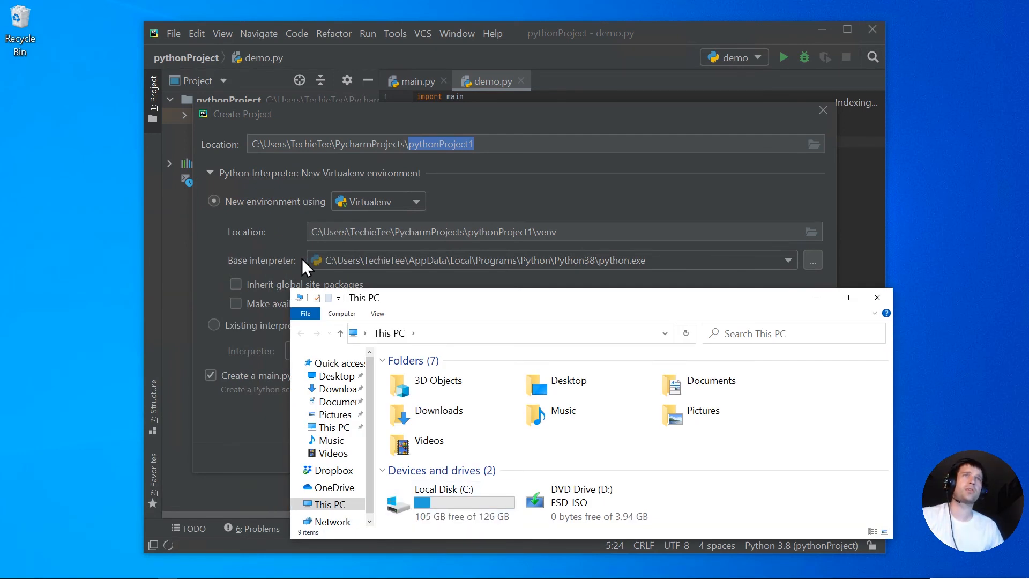
{"action": "left_click", "coordinate": [420, 505]}
{"action": "double_click", "coordinate": [419, 506]}
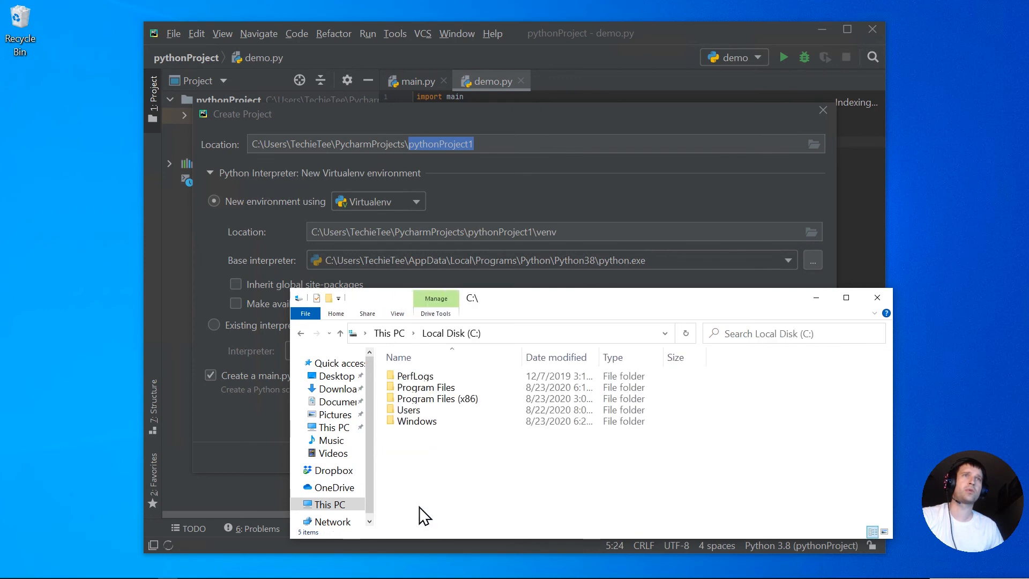
{"action": "double_click", "coordinate": [410, 411]}
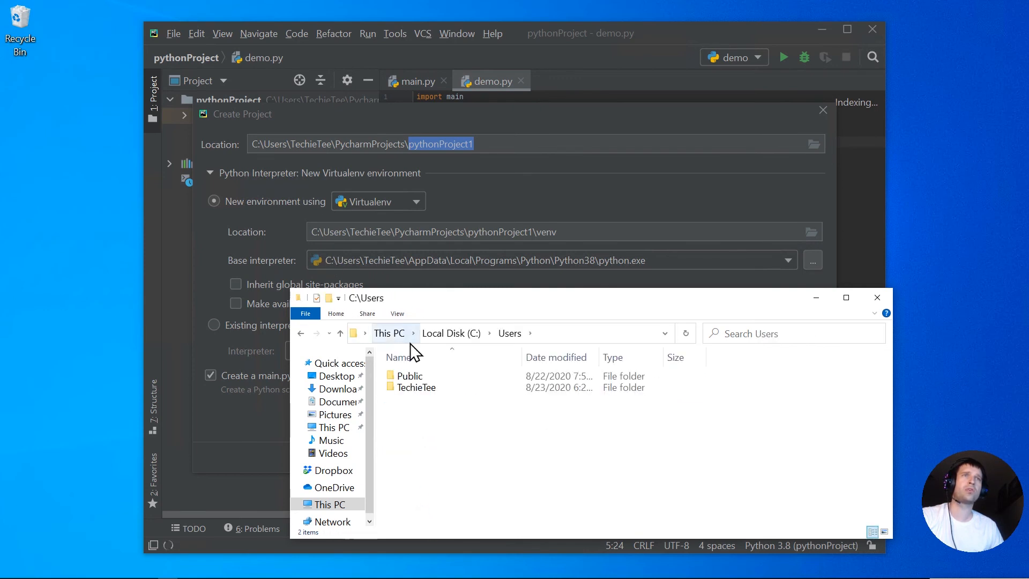
{"action": "double_click", "coordinate": [413, 387]}
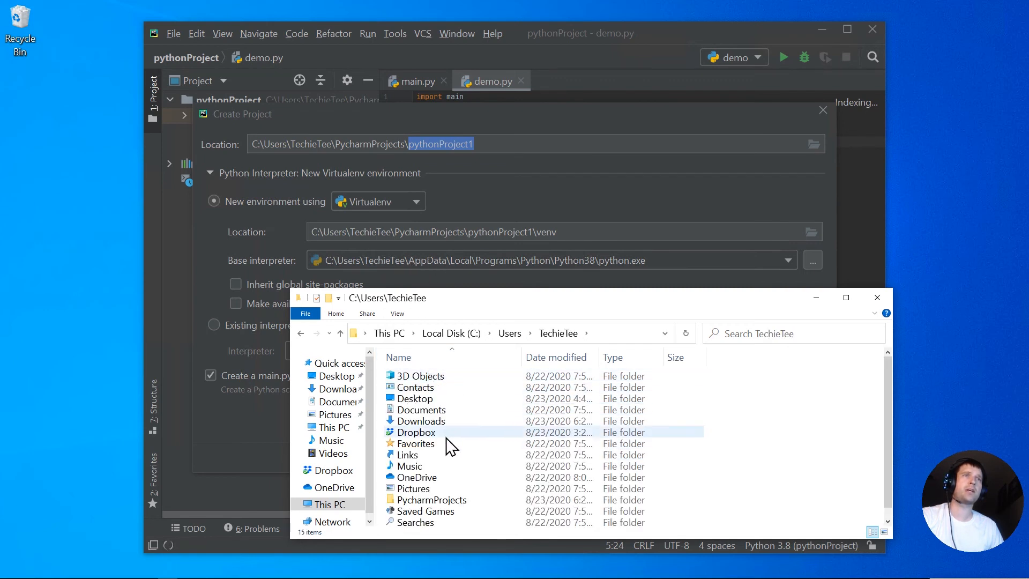
{"action": "scroll", "coordinate": [448, 450], "scroll_direction": "down", "scroll_amount": 1}
{"action": "scroll", "coordinate": [443, 461], "scroll_direction": "up", "scroll_amount": 1}
{"action": "scroll", "coordinate": [442, 460], "scroll_direction": "down", "scroll_amount": 1}
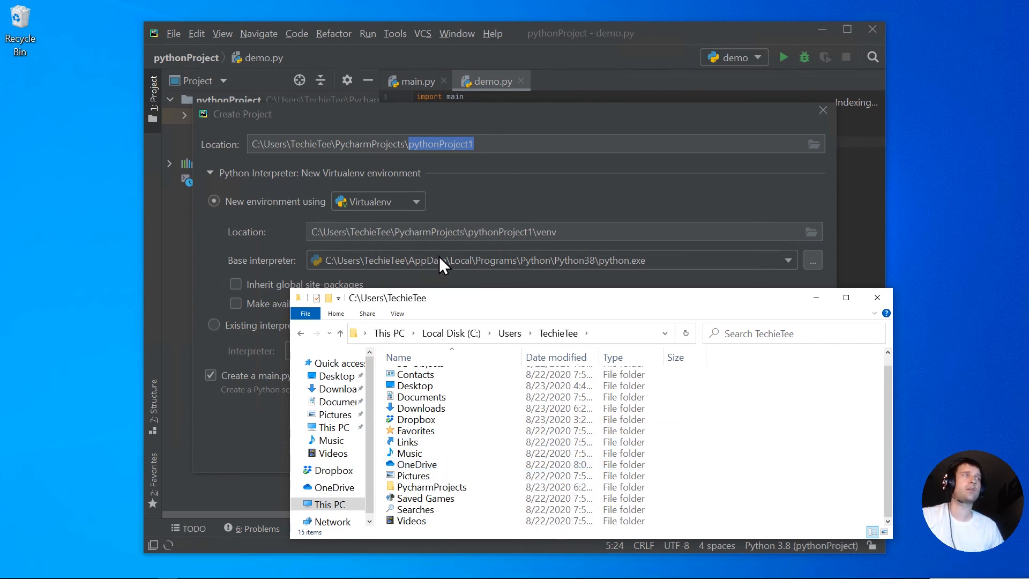
Apply the Windows developer setting that shows hidden and system files in File Explorer, and close Settings
{"action": "mouse_move", "coordinate": [52, 578]}
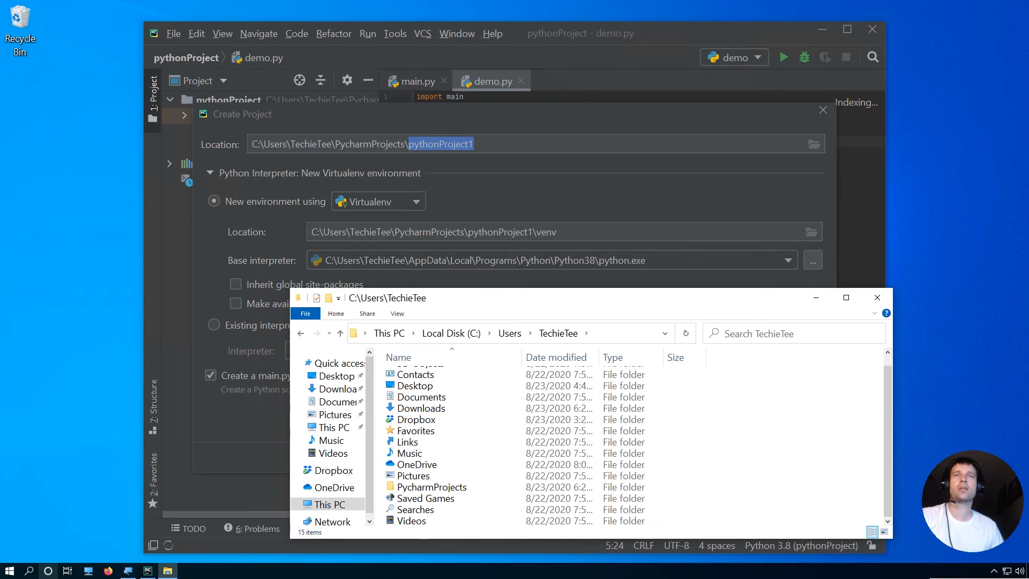
{"action": "left_click", "coordinate": [28, 571]}
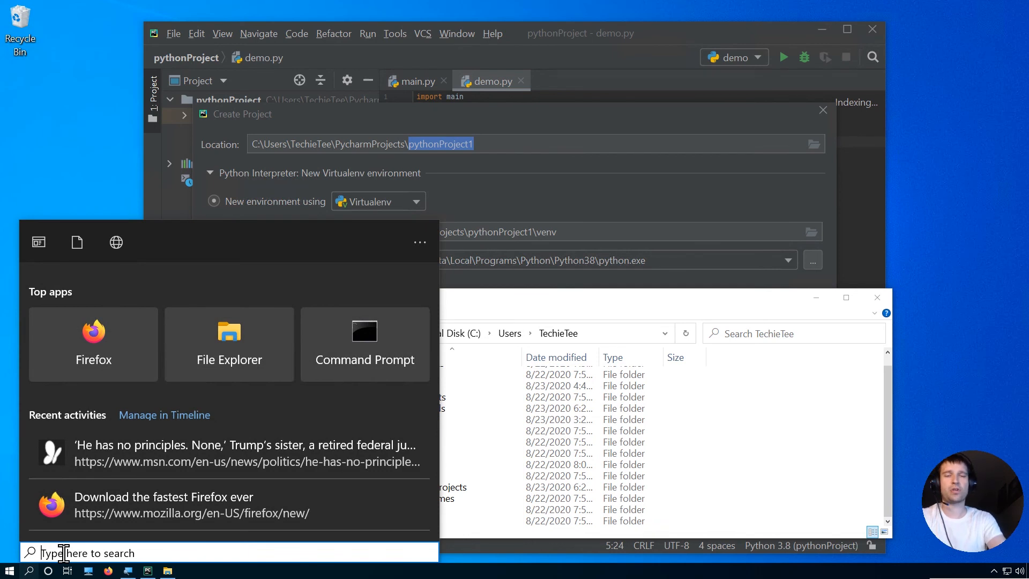
{"action": "type", "text": "hid"}
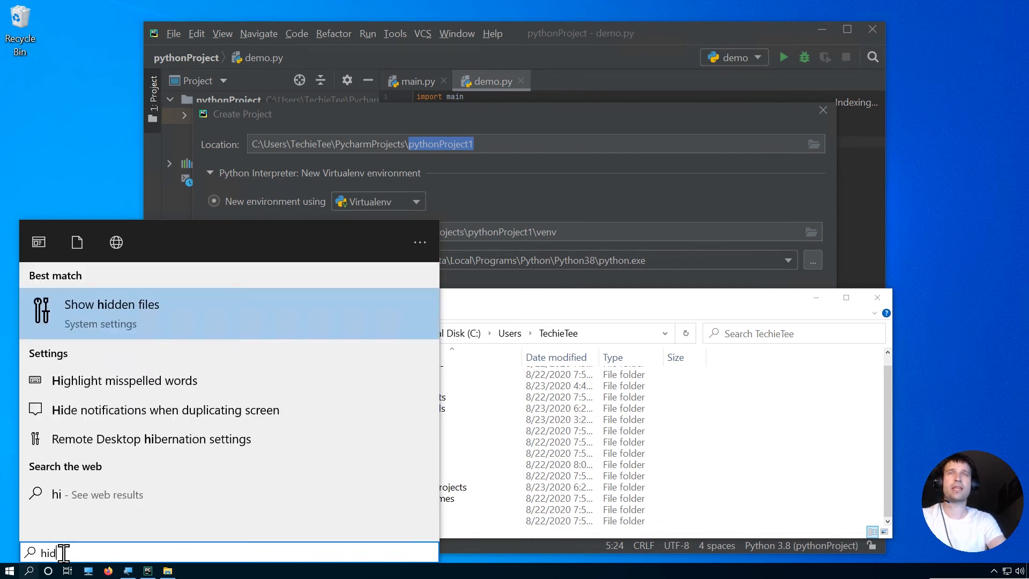
{"action": "type", "text": "d"}
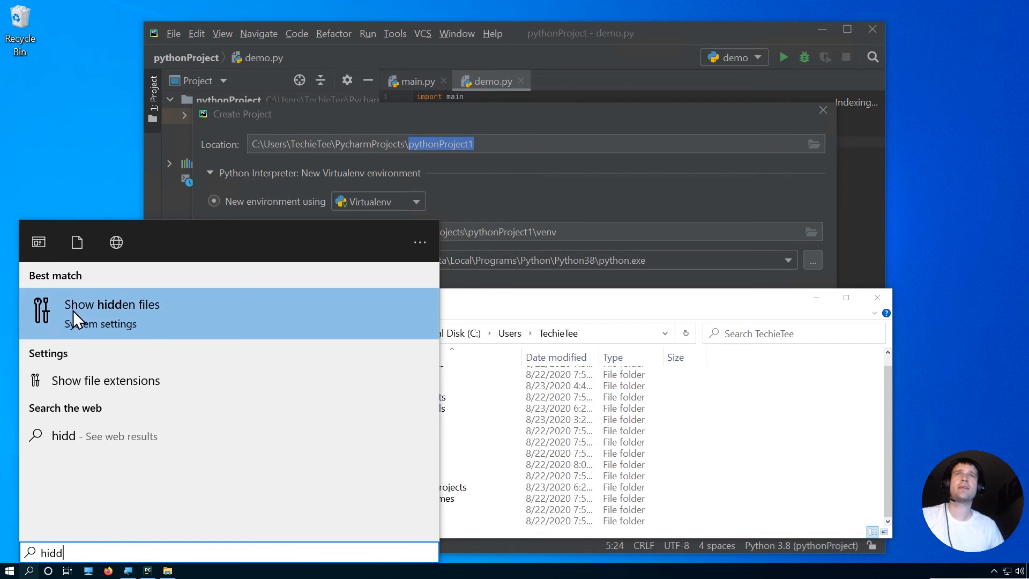
{"action": "left_click", "coordinate": [113, 301]}
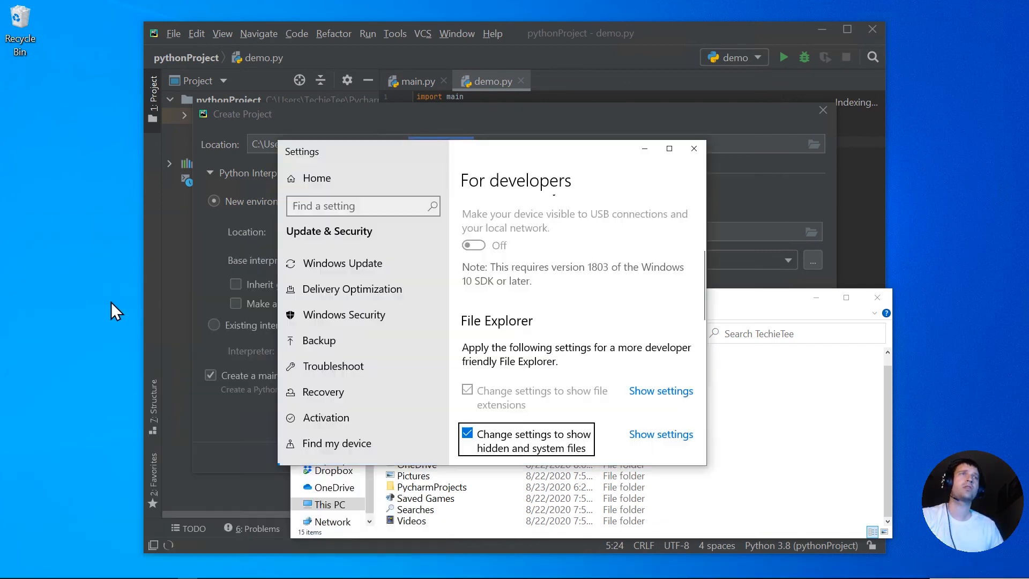
{"action": "scroll", "coordinate": [514, 314], "scroll_direction": "down", "scroll_amount": 1}
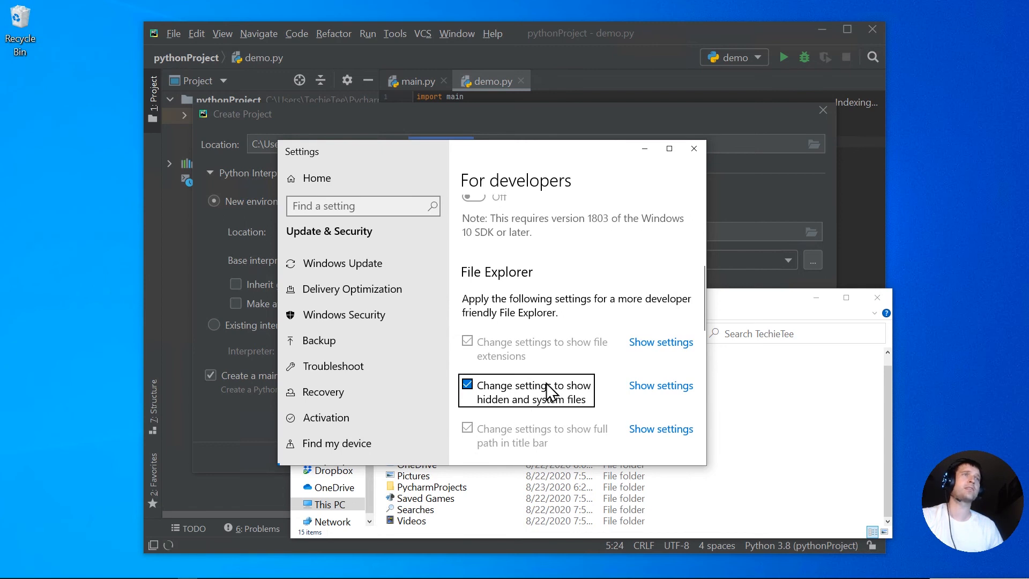
{"action": "scroll", "coordinate": [545, 383], "scroll_direction": "down", "scroll_amount": 2}
{"action": "scroll", "coordinate": [507, 330], "scroll_direction": "down", "scroll_amount": 3}
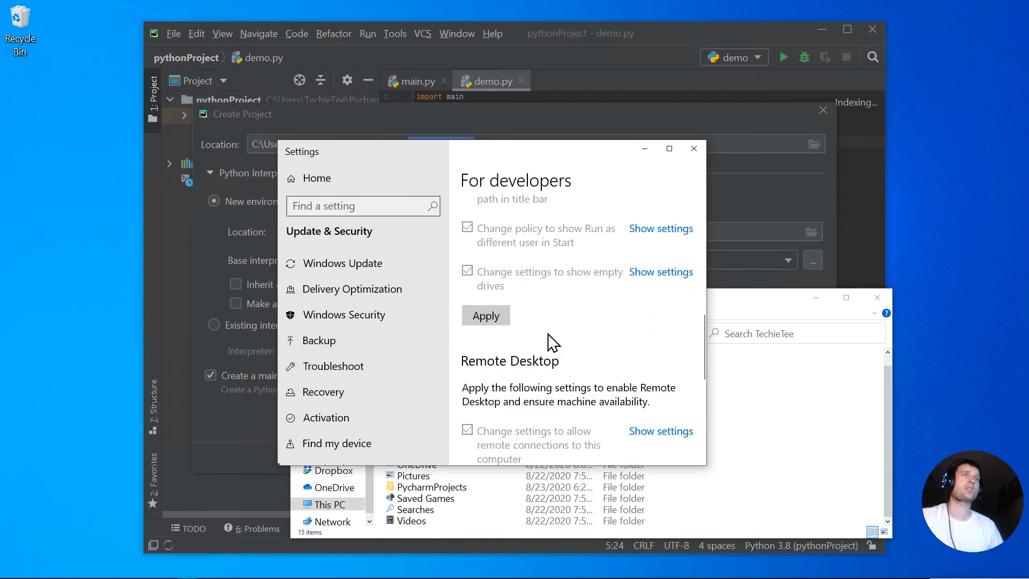
{"action": "left_click", "coordinate": [487, 317]}
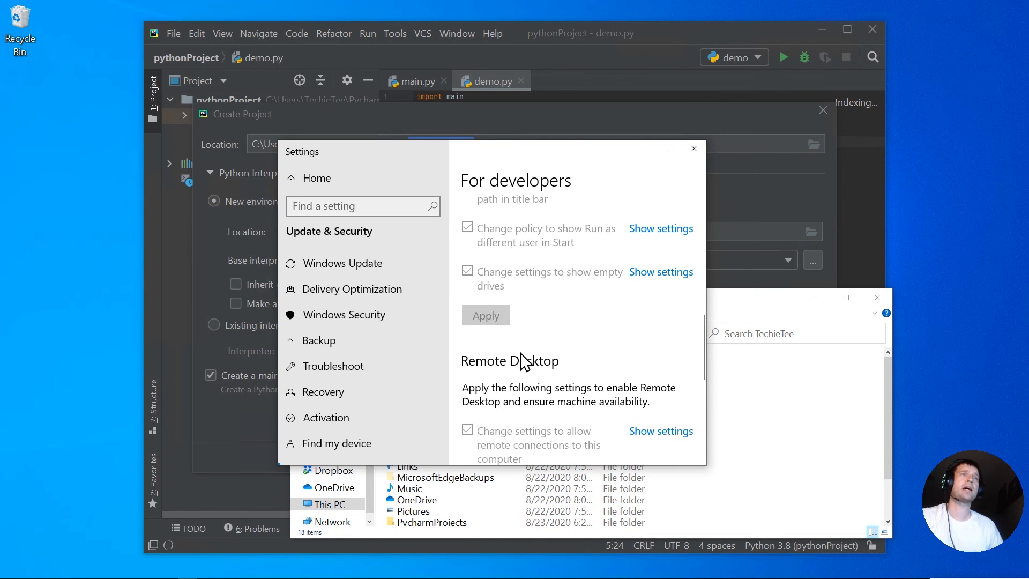
{"action": "left_click", "coordinate": [695, 149]}
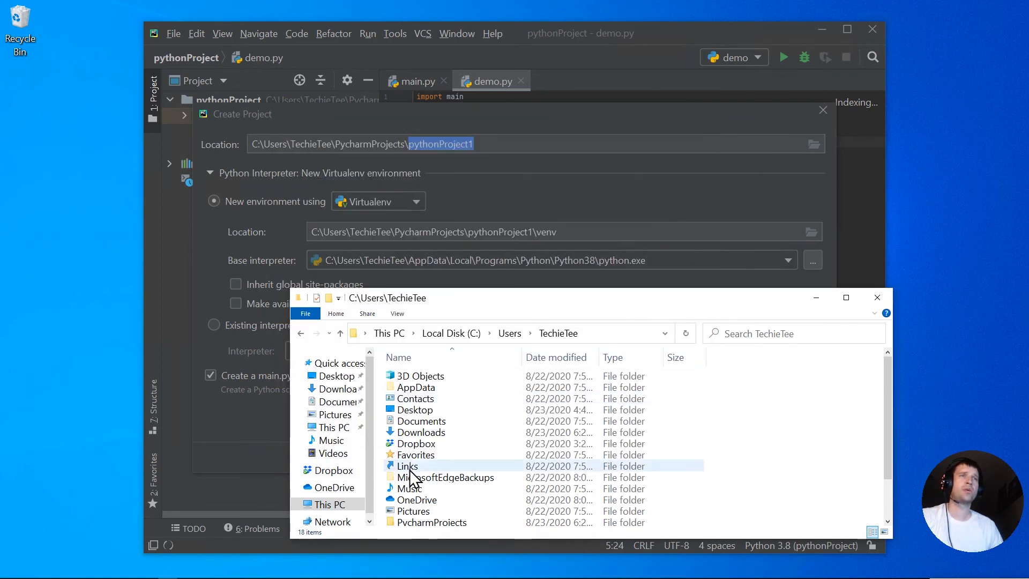
Browse from the profile folder through AppData\Local\Programs\Python to the Python38 folder
{"action": "left_click", "coordinate": [409, 378]}
{"action": "left_click", "coordinate": [409, 386]}
{"action": "double_click", "coordinate": [405, 387]}
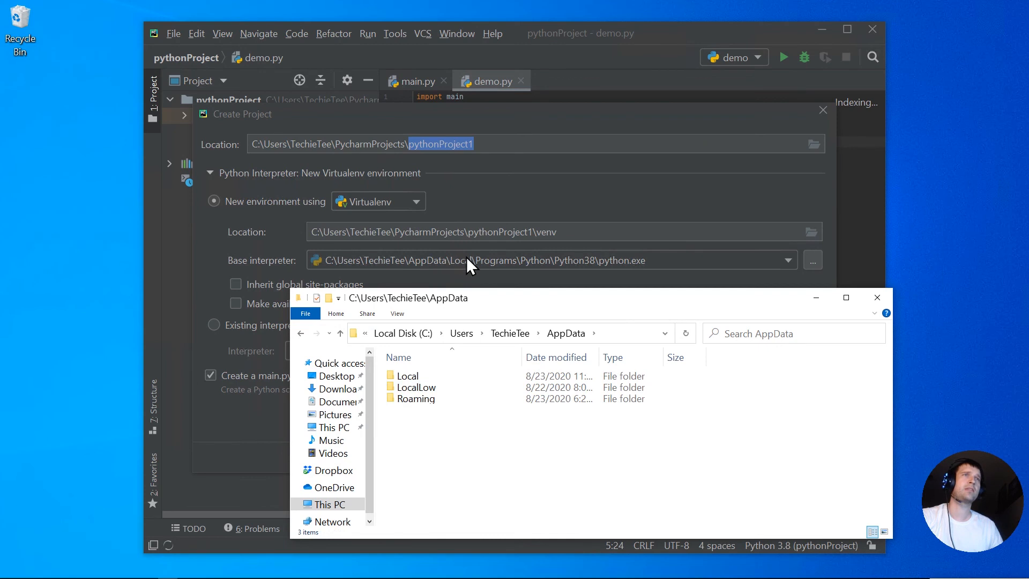
{"action": "double_click", "coordinate": [412, 376]}
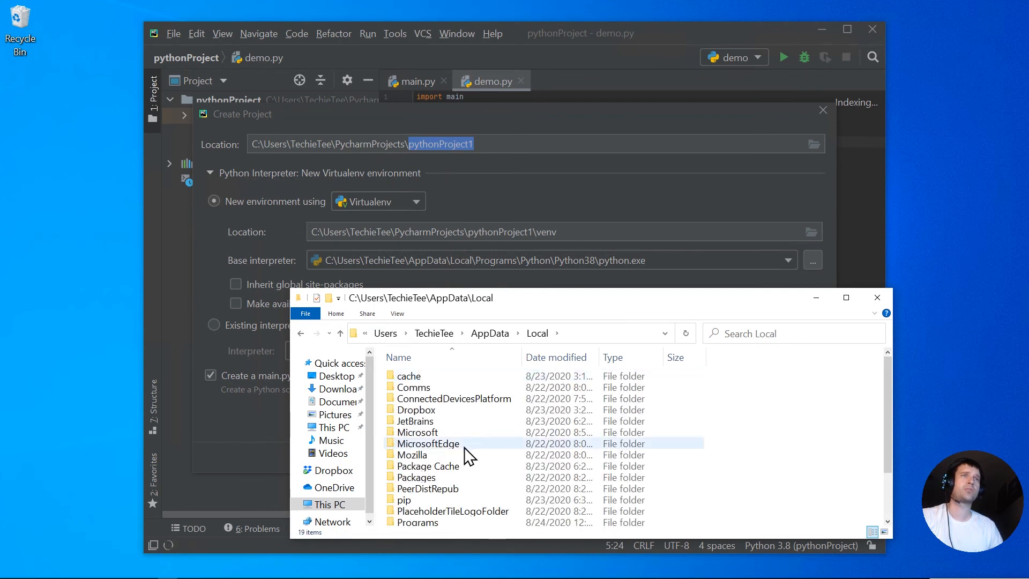
{"action": "scroll", "coordinate": [465, 442], "scroll_direction": "down", "scroll_amount": 2}
{"action": "double_click", "coordinate": [419, 466]}
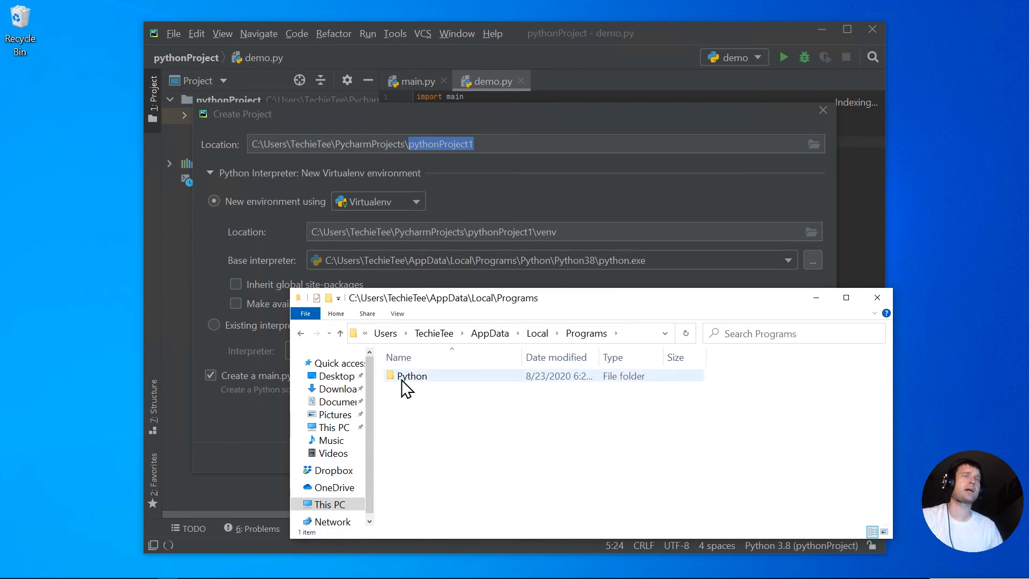
{"action": "double_click", "coordinate": [416, 376]}
{"action": "double_click", "coordinate": [420, 379]}
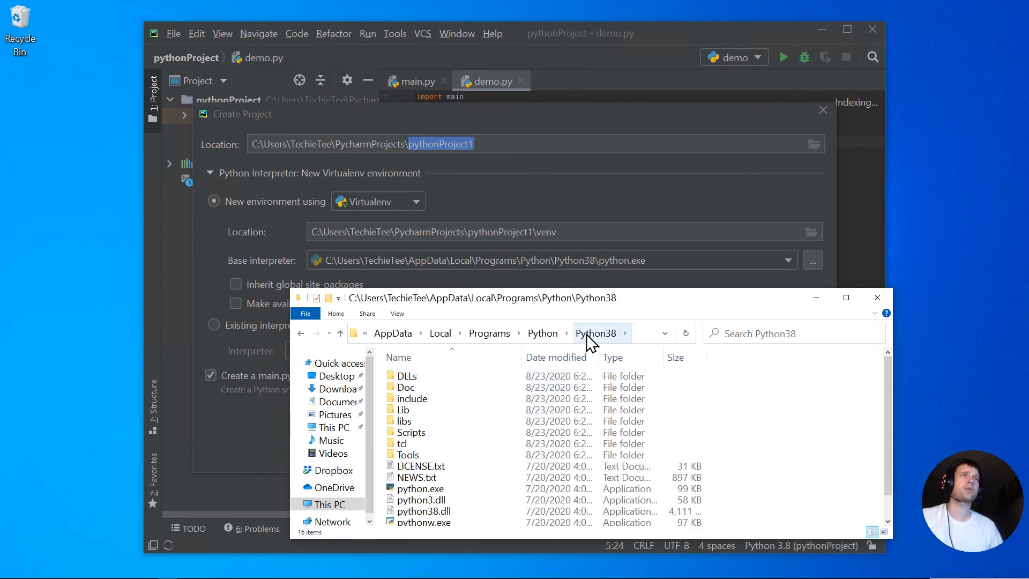
{"action": "left_click", "coordinate": [643, 334]}
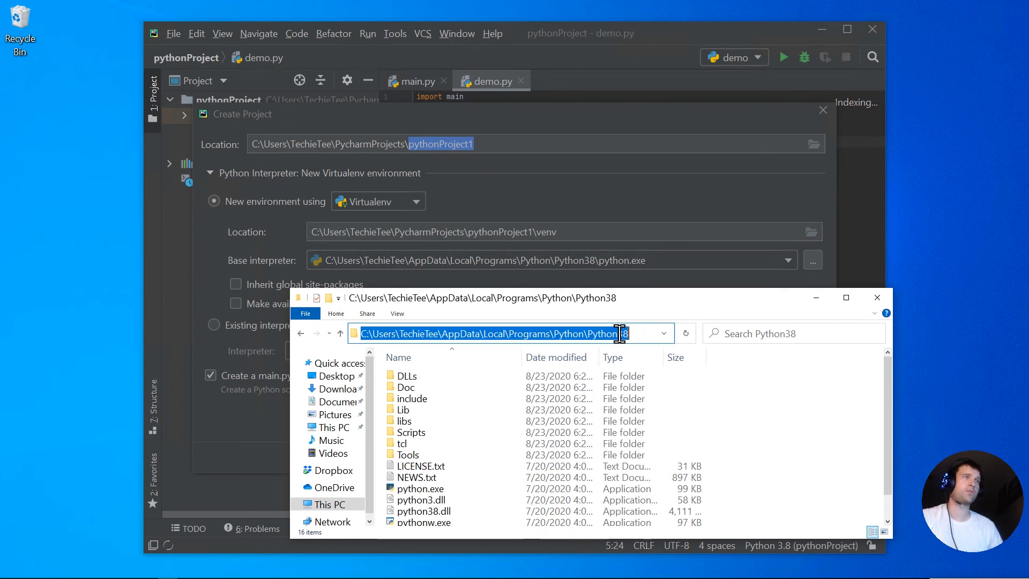
{"action": "right_click", "coordinate": [620, 337]}
{"action": "left_click", "coordinate": [642, 376]}
{"action": "mouse_move", "coordinate": [63, 574]}
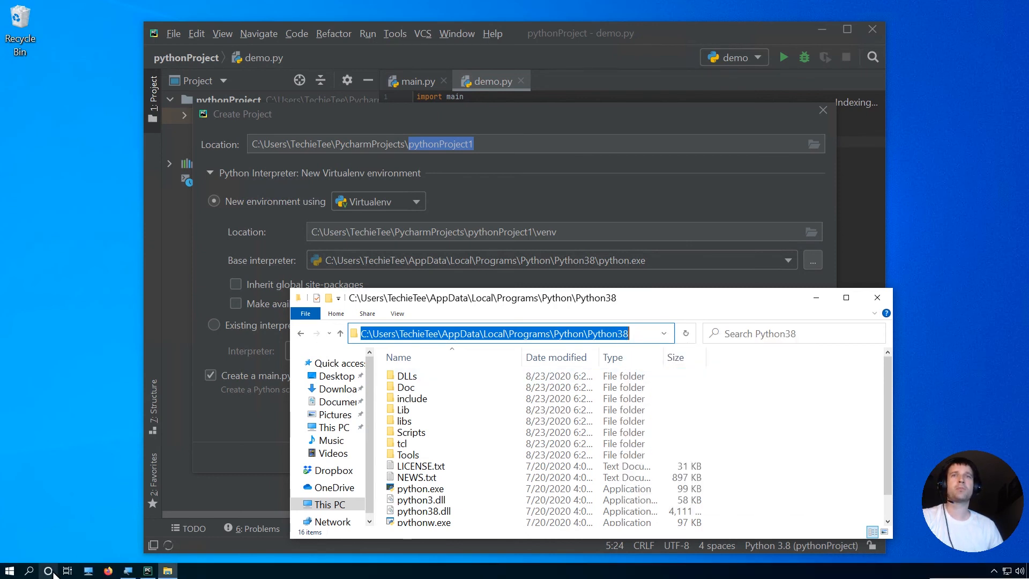
{"action": "left_click", "coordinate": [30, 571]}
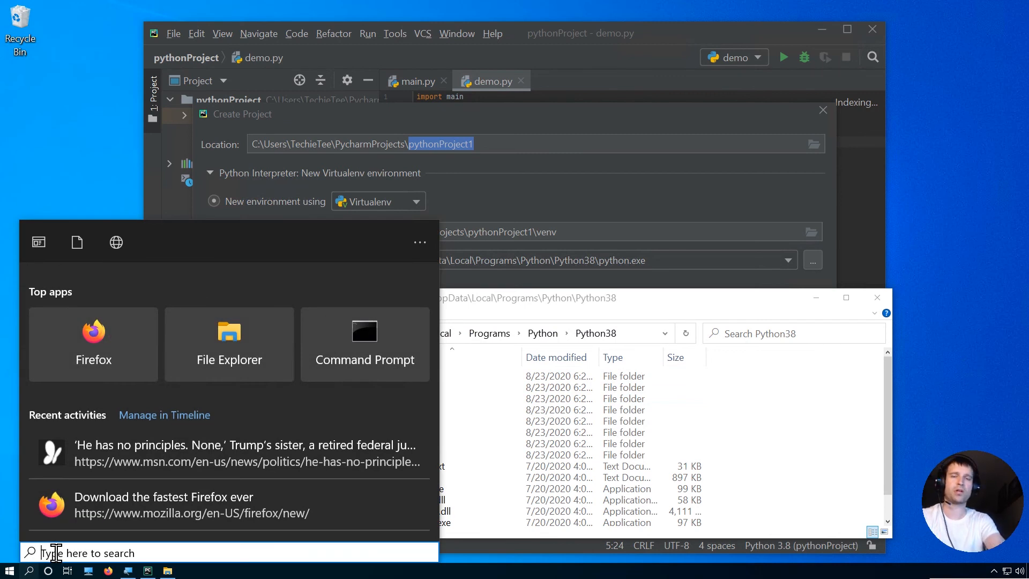
{"action": "type", "text": "cmd"}
{"action": "key", "text": "Return"}
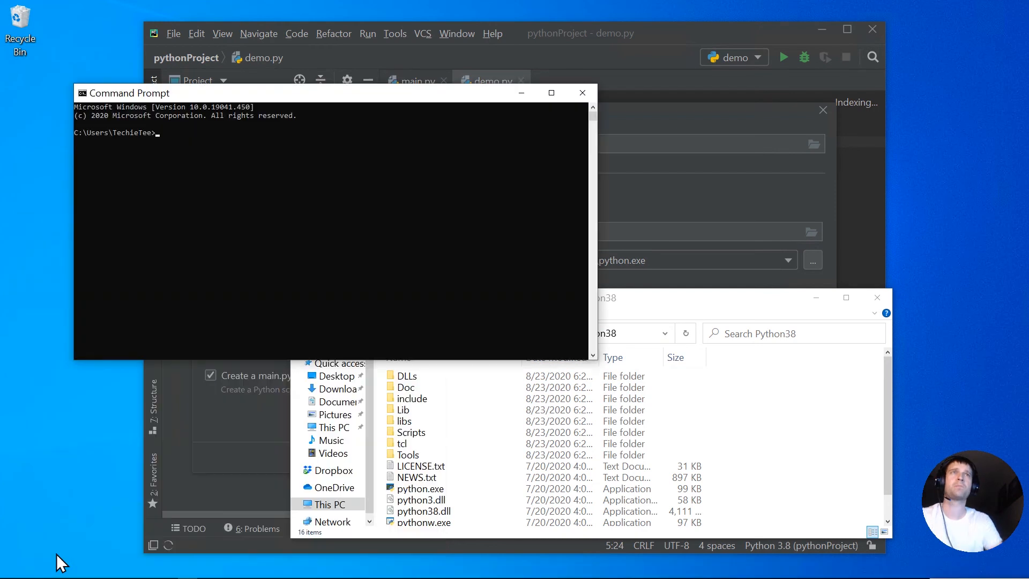
{"action": "right_click", "coordinate": [211, 187]}
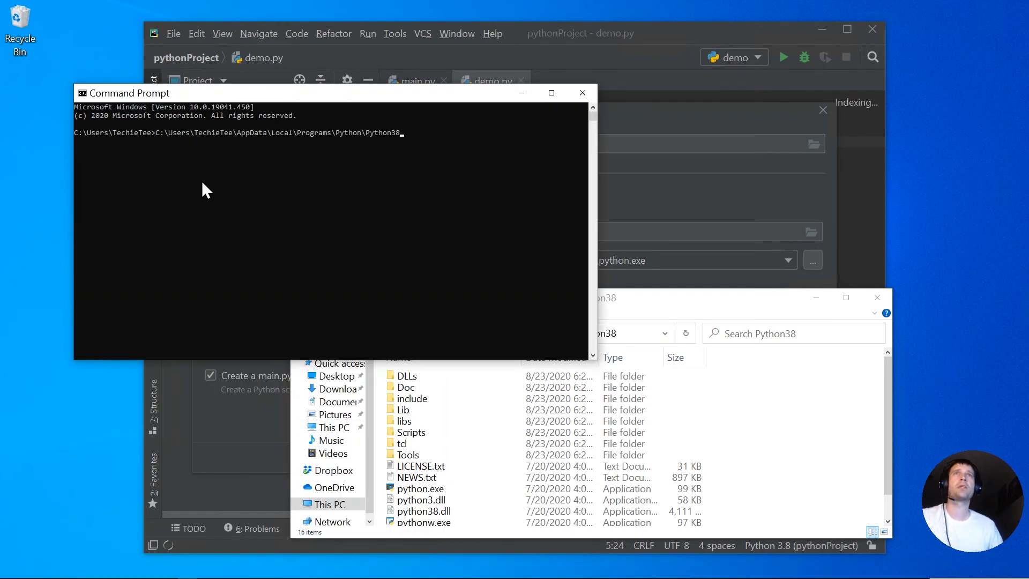
{"action": "left_click", "coordinate": [389, 150]}
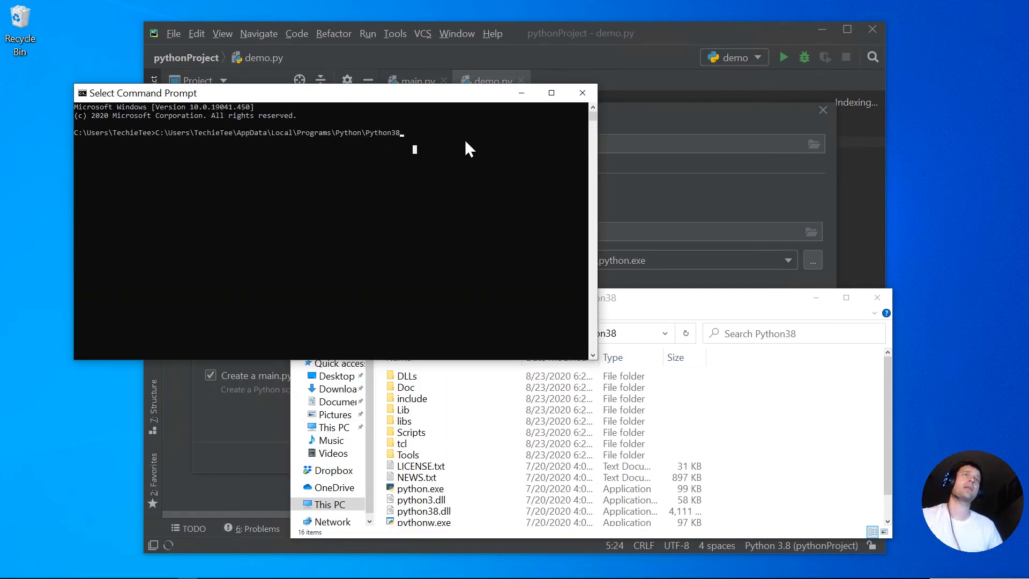
{"action": "left_click", "coordinate": [578, 94]}
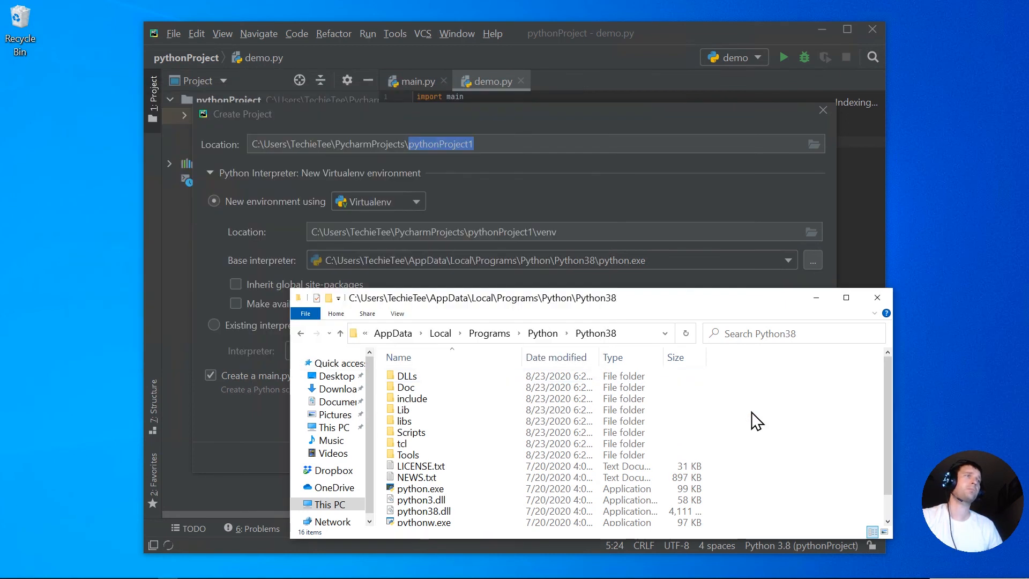
Open a cmd window directly in the Python38 folder and move it clear of the folder's file list
{"action": "left_click", "coordinate": [635, 333]}
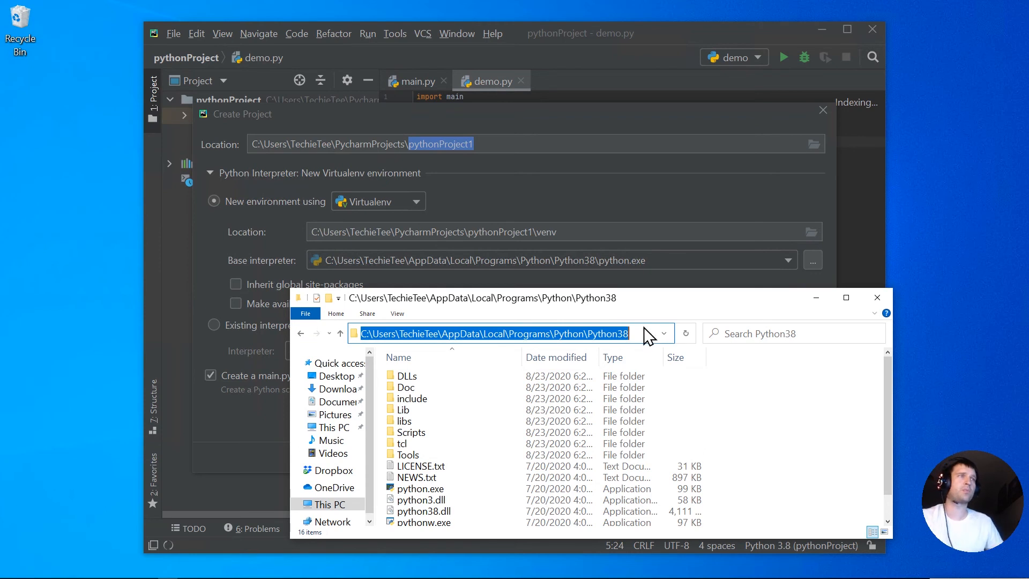
{"action": "type", "text": "cmd"}
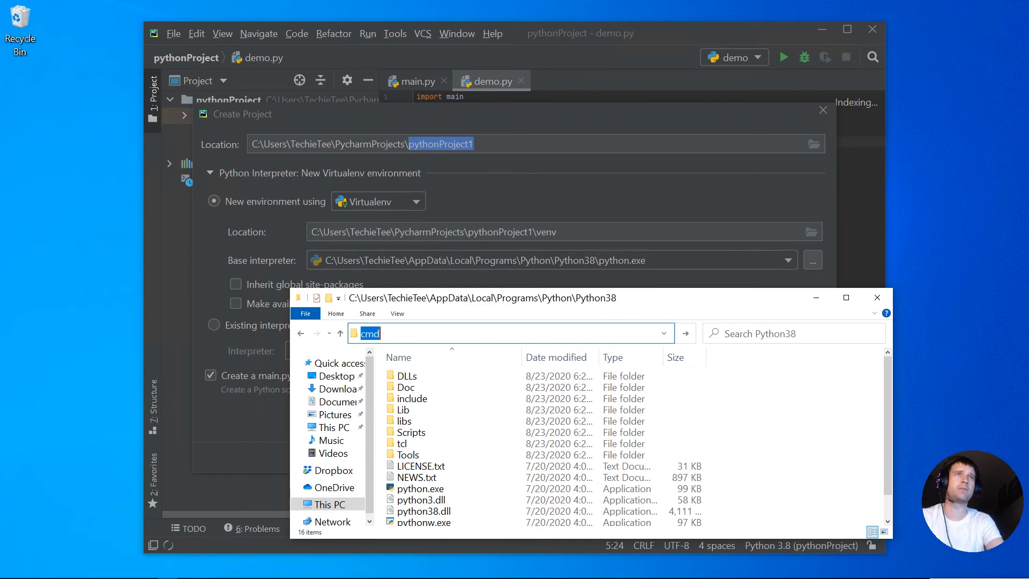
{"action": "key", "text": "Return"}
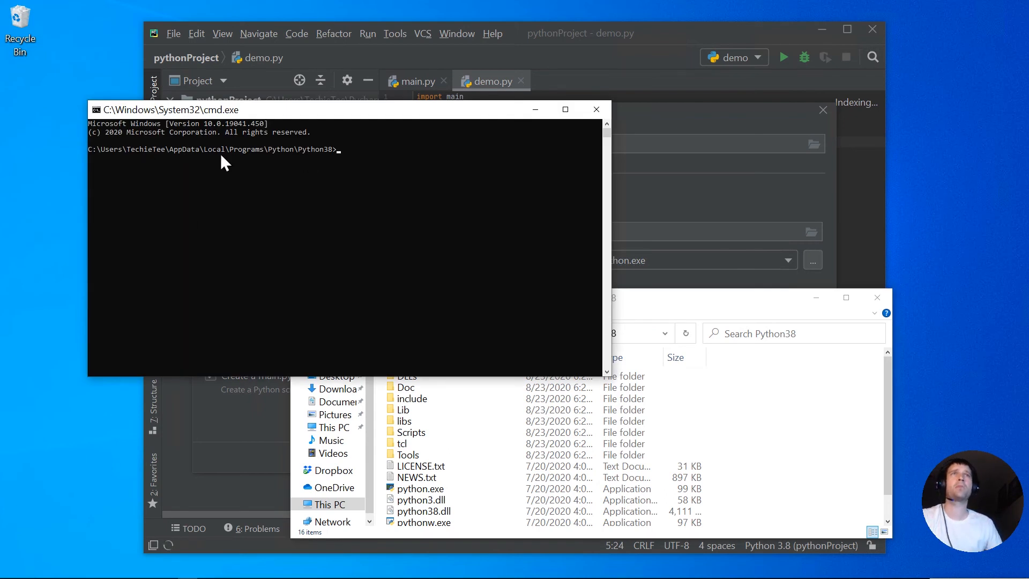
{"action": "left_click_drag", "start_coordinate": [277, 110], "coordinate": [392, 39]}
{"action": "left_click", "coordinate": [552, 148]}
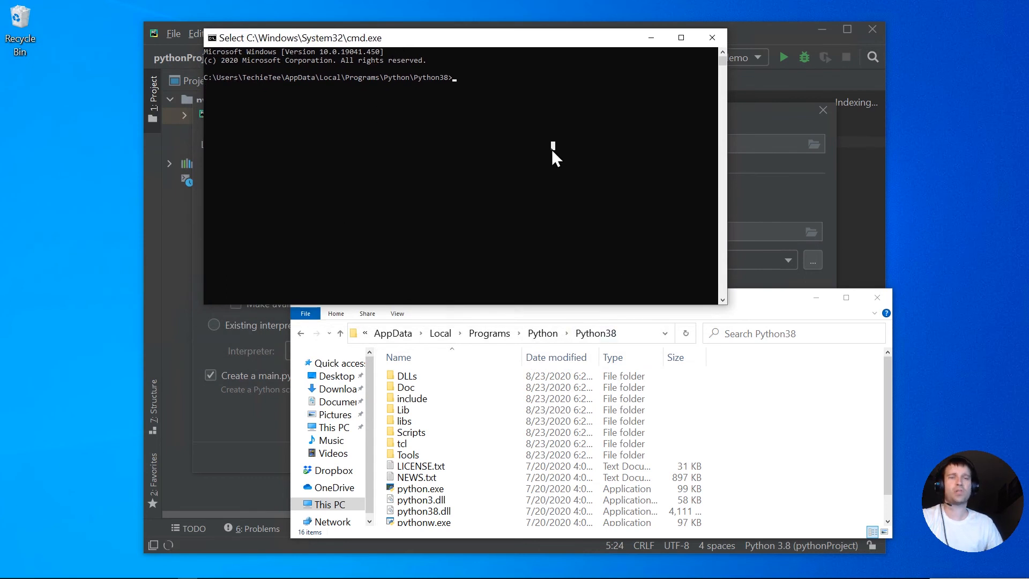
Start the Python interpreter with the python command from the Python38 folder, and close the console window
{"action": "type", "text": "python"}
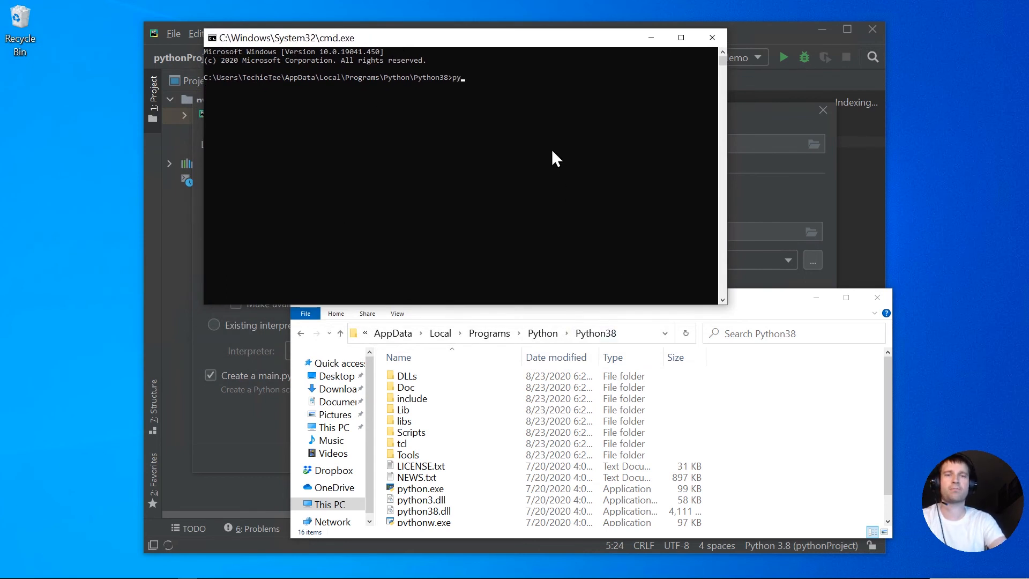
{"action": "key", "text": "Return"}
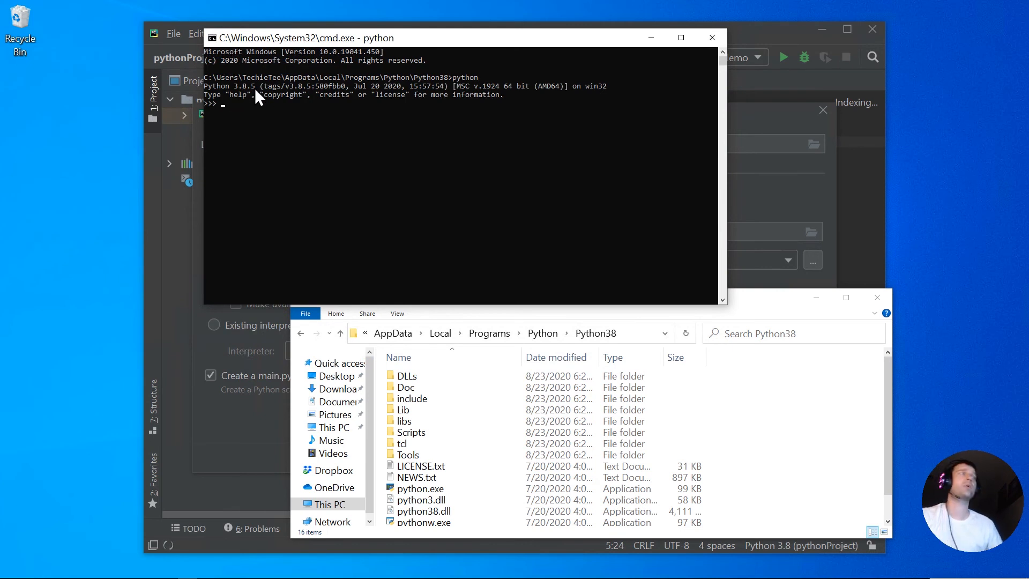
{"action": "left_click", "coordinate": [293, 148]}
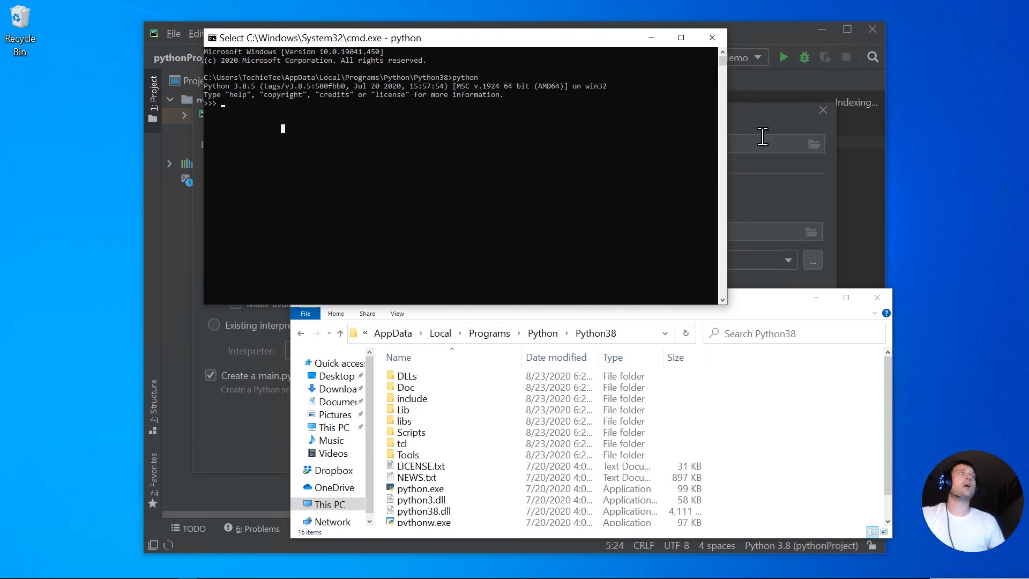
{"action": "left_click", "coordinate": [710, 36]}
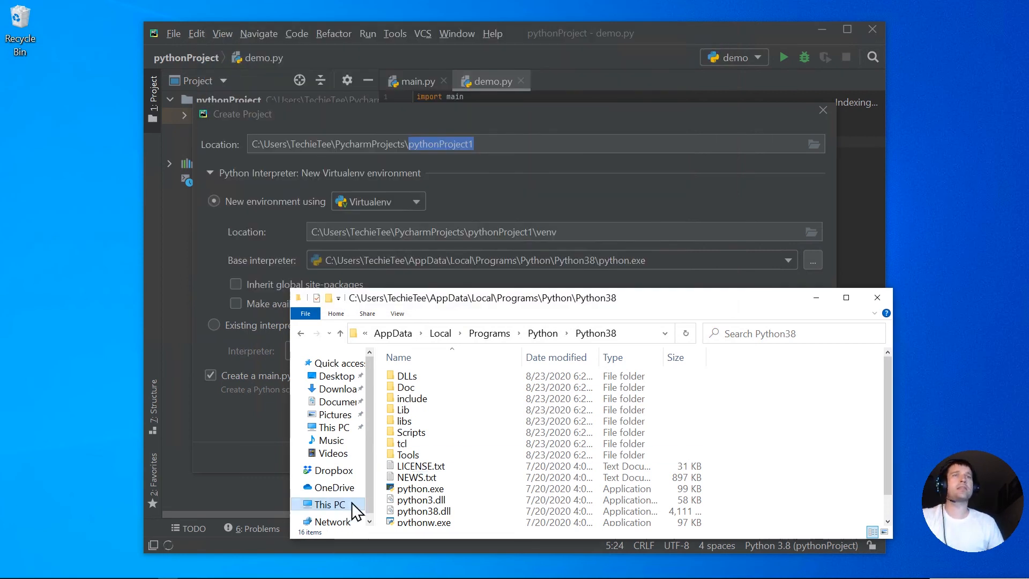
Open Command Prompt in the default user folder, try running python there, and close the Microsoft Store window
{"action": "mouse_move", "coordinate": [69, 575]}
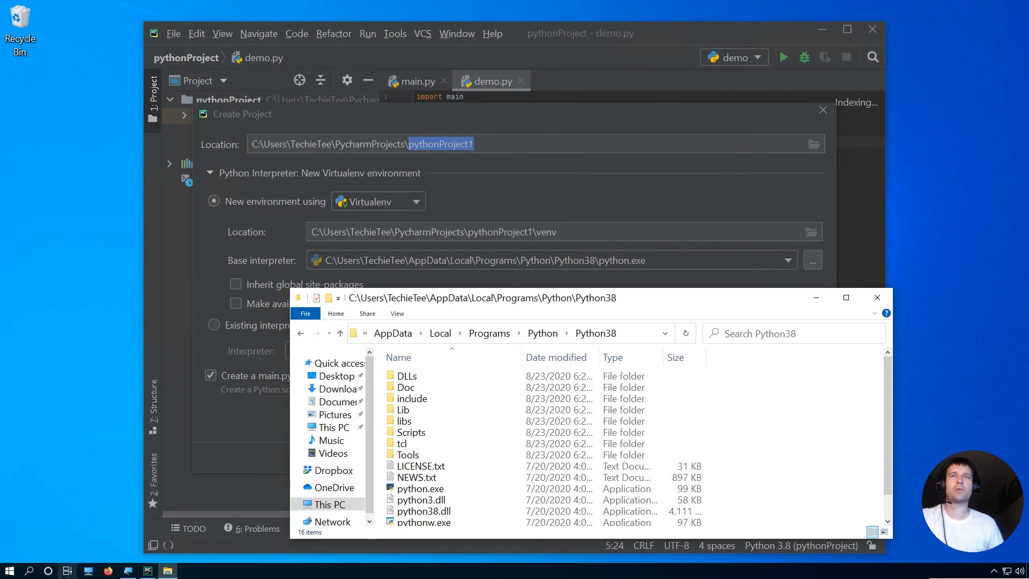
{"action": "left_click", "coordinate": [31, 571]}
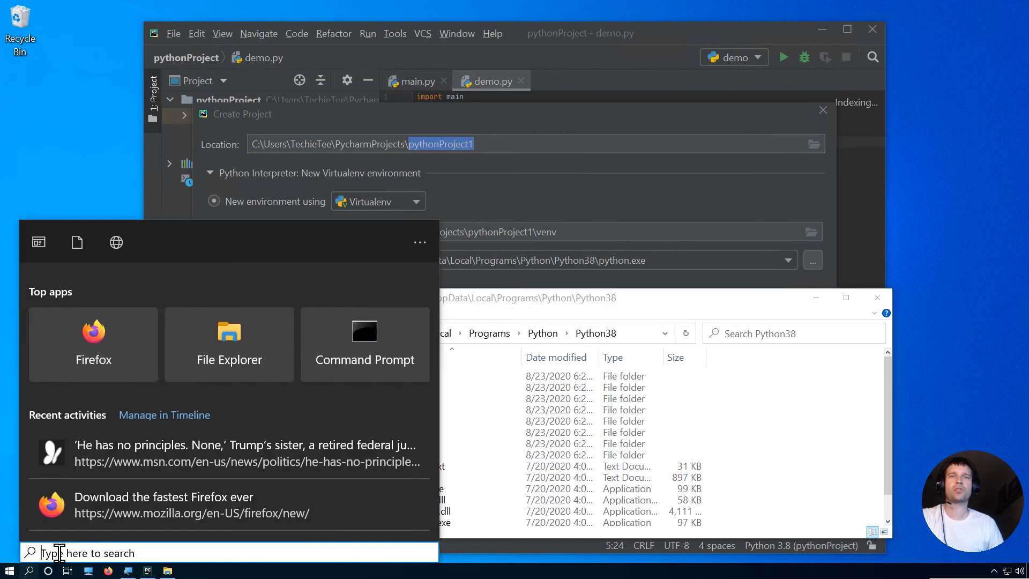
{"action": "type", "text": "cmd"}
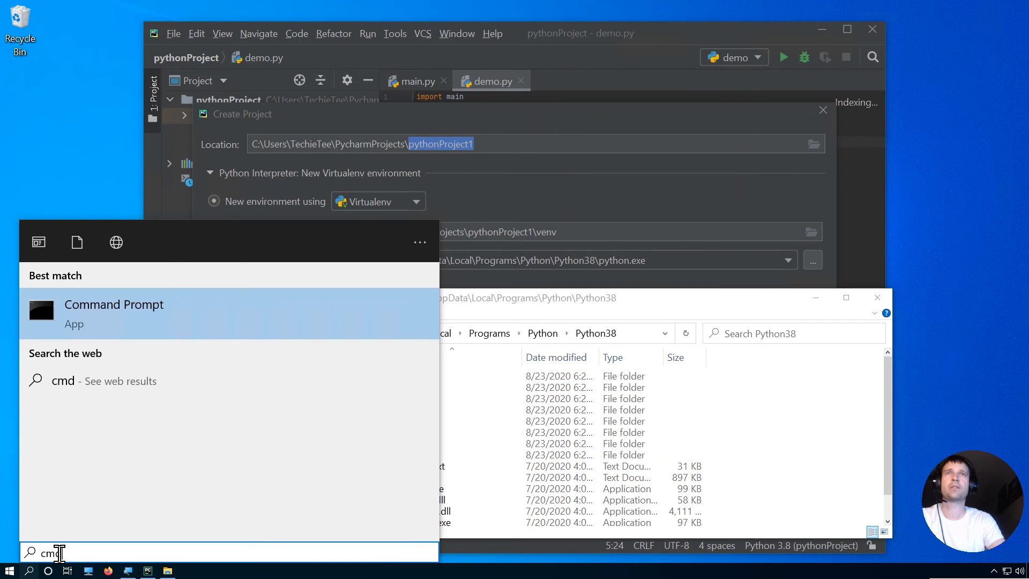
{"action": "key", "text": "Return"}
{"action": "left_click", "coordinate": [275, 200]}
{"action": "key", "text": "Escape"}
{"action": "type", "text": "python"}
{"action": "key", "text": "Return"}
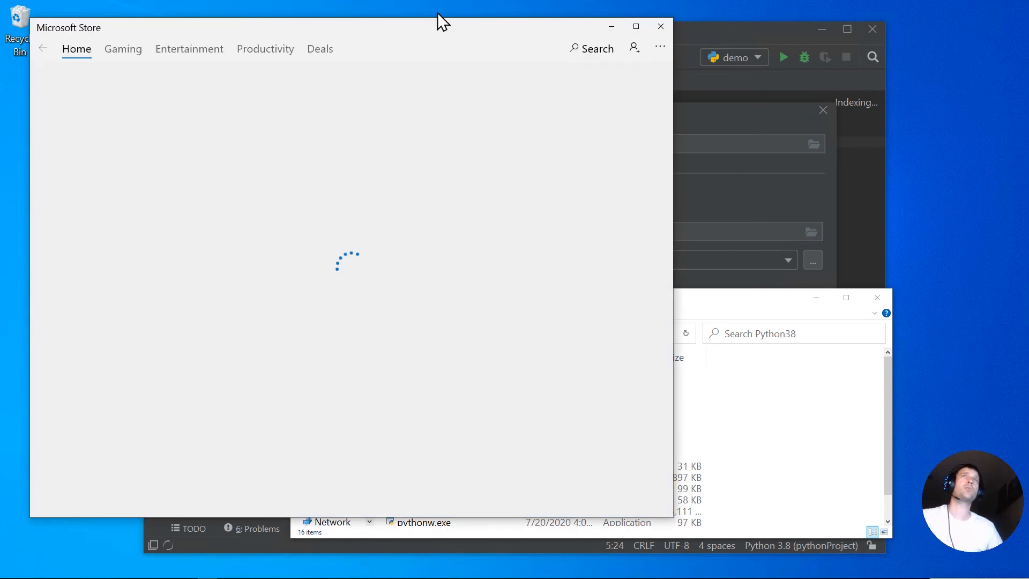
{"action": "left_click", "coordinate": [660, 28]}
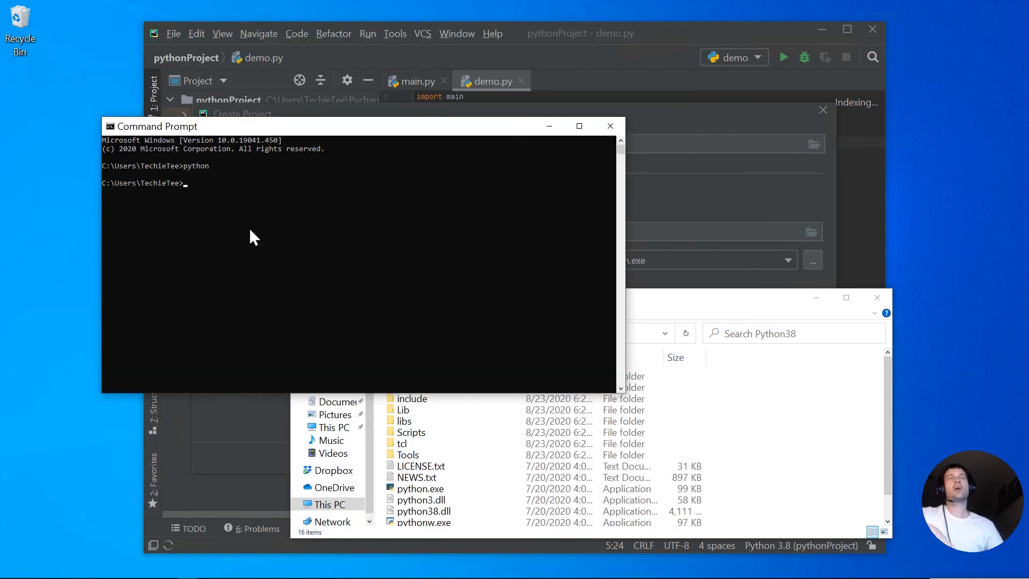
Compare the Command Prompt's working folder with the new project's base interpreter path, and close Command Prompt
{"action": "left_click", "coordinate": [182, 180]}
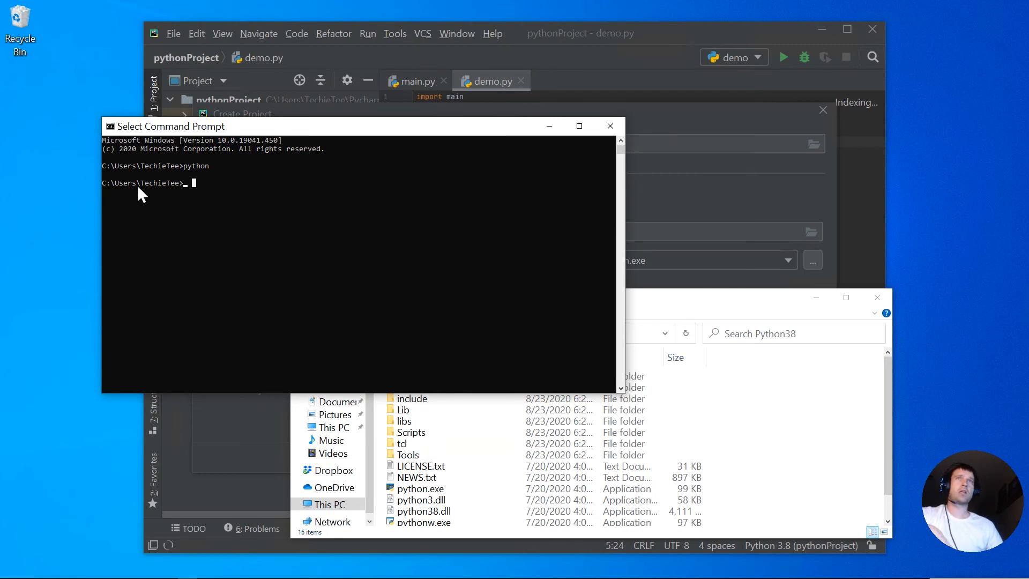
{"action": "left_click_drag", "start_coordinate": [242, 126], "coordinate": [283, 289]}
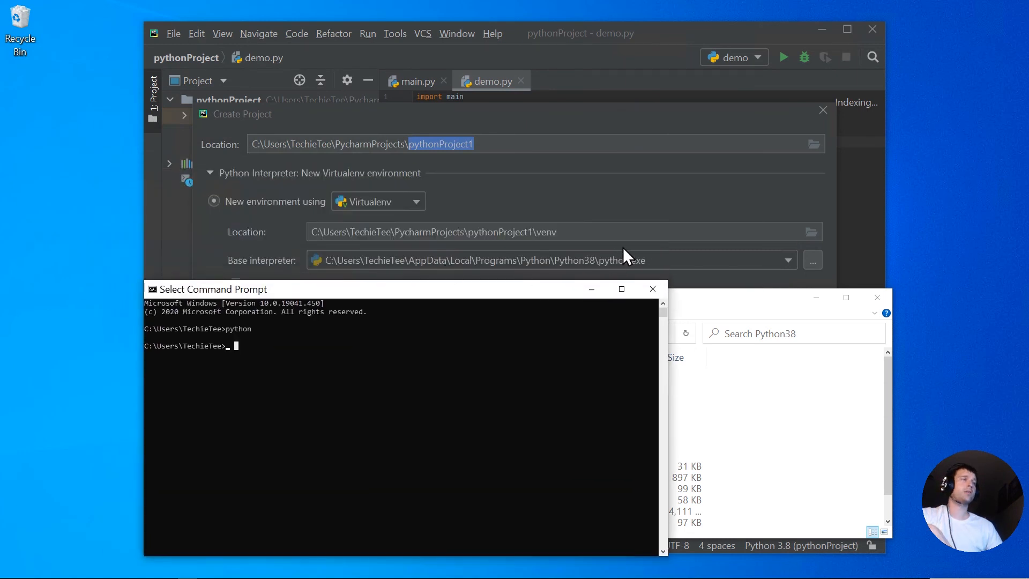
{"action": "left_click", "coordinate": [237, 339]}
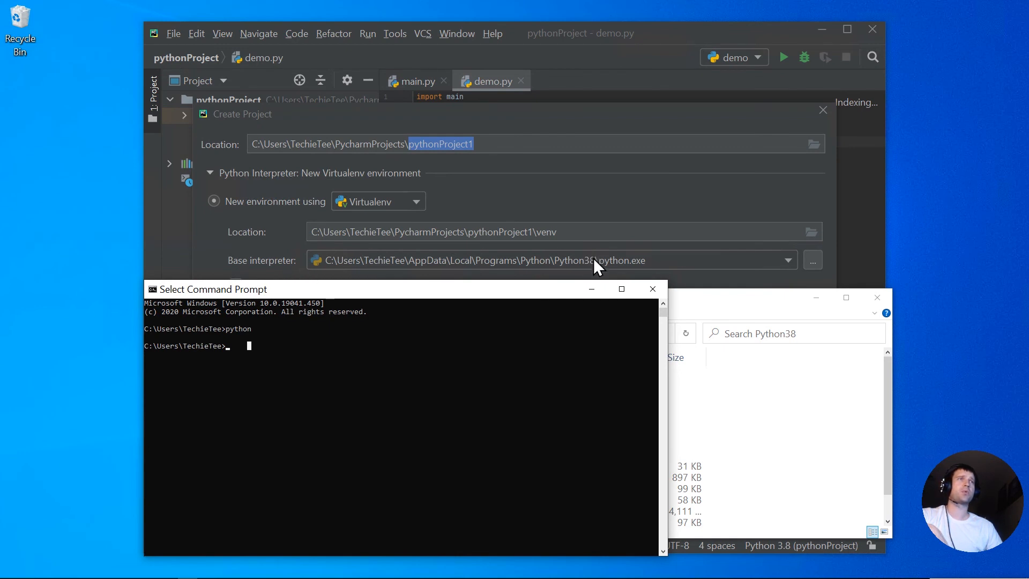
{"action": "left_click", "coordinate": [349, 332]}
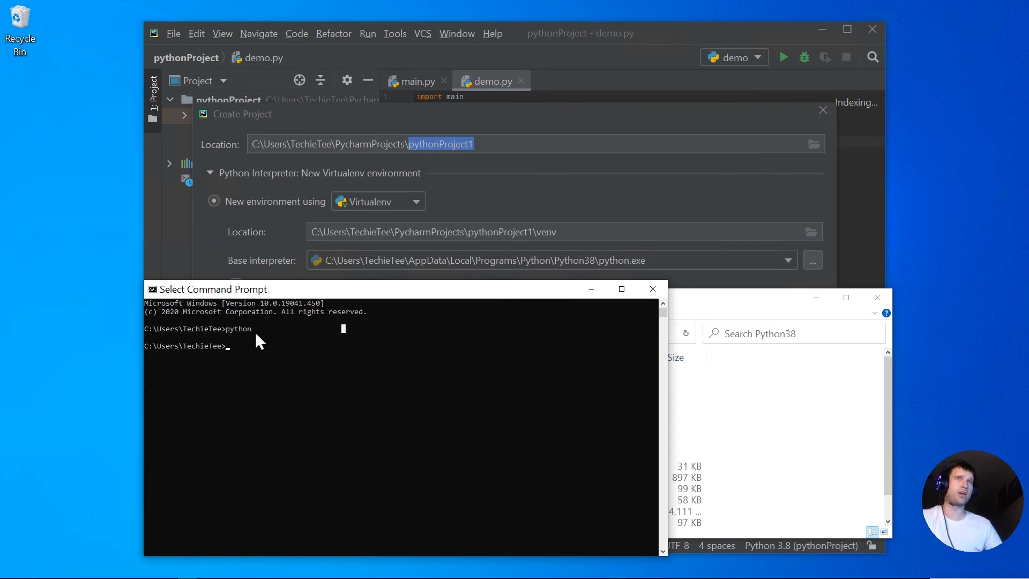
{"action": "left_click", "coordinate": [255, 353]}
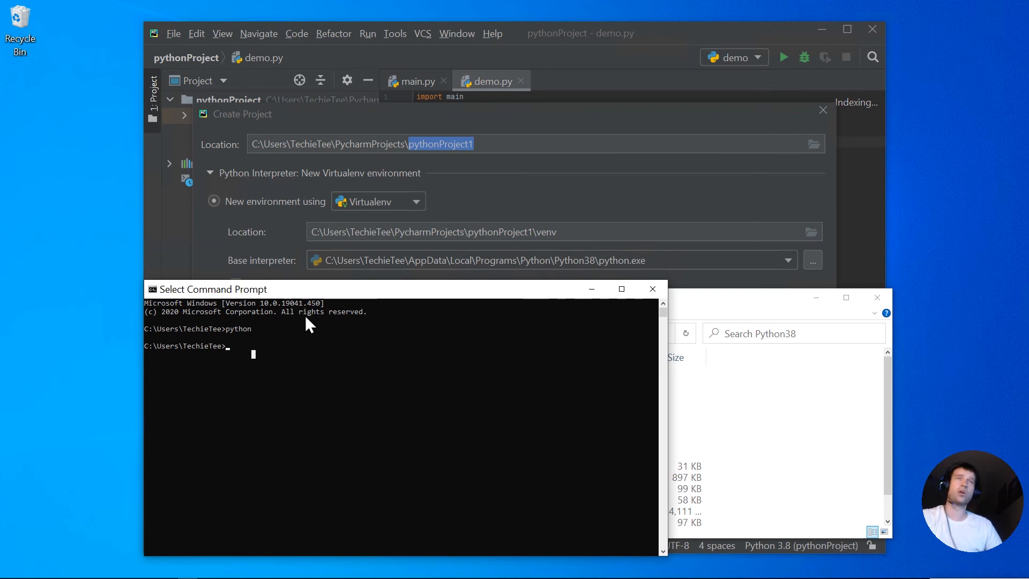
{"action": "left_click_drag", "start_coordinate": [347, 291], "coordinate": [338, 258]}
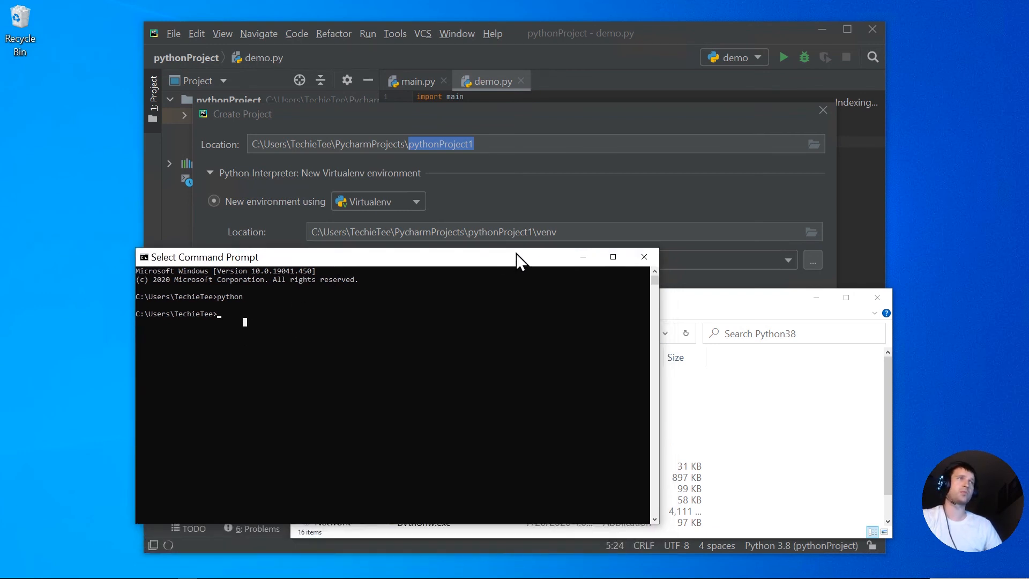
{"action": "left_click", "coordinate": [292, 307]}
{"action": "left_click", "coordinate": [306, 331]}
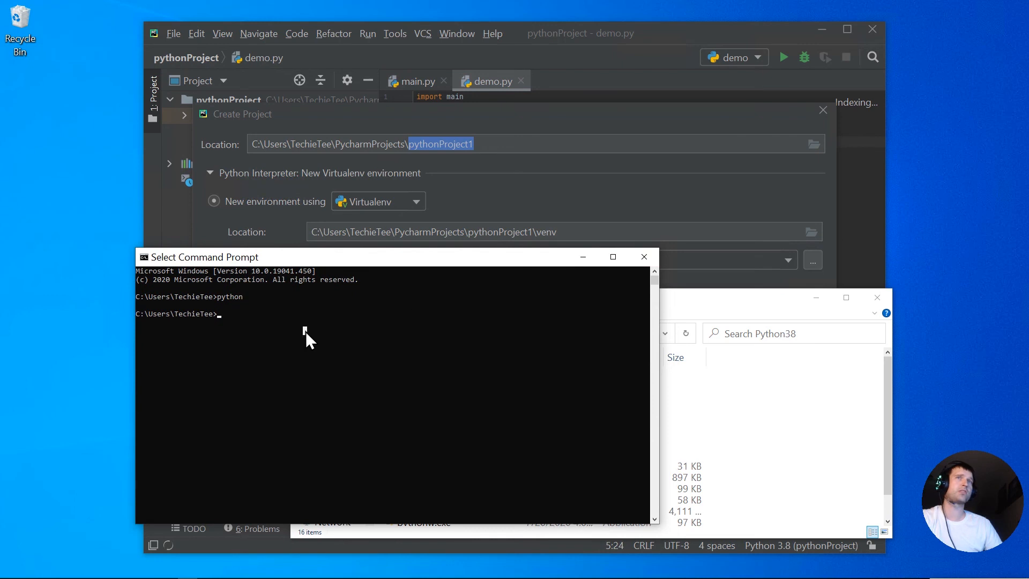
{"action": "left_click", "coordinate": [645, 256]}
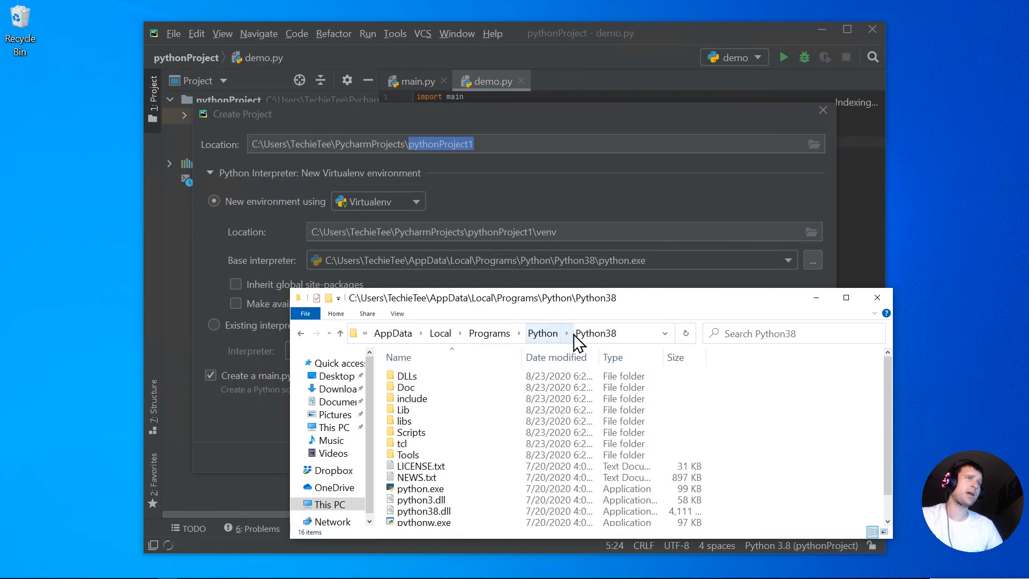
Go back up to the Programs folder in File Explorer and view the details of its Python folder
{"action": "left_click", "coordinate": [488, 333]}
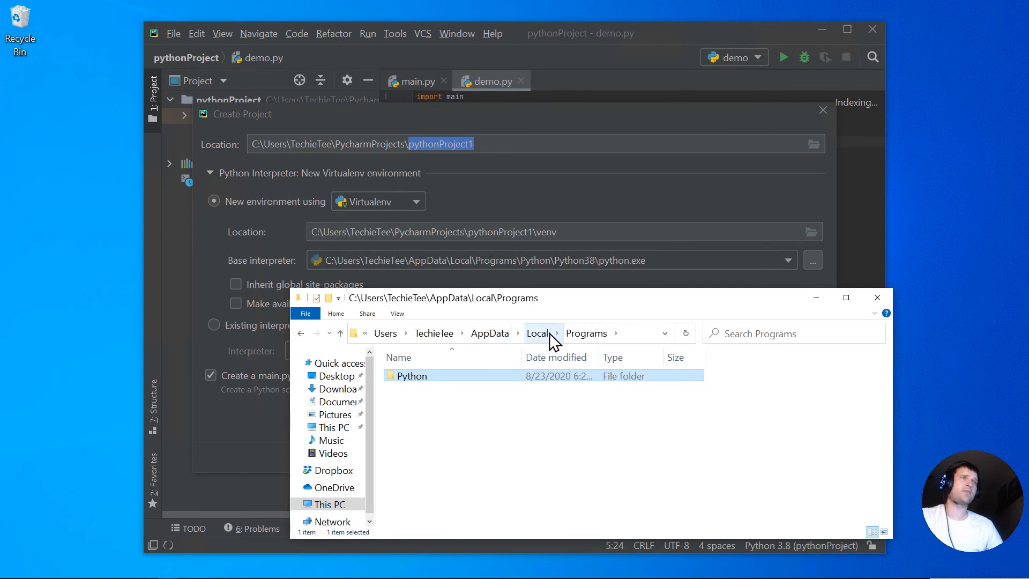
{"action": "left_click", "coordinate": [580, 333]}
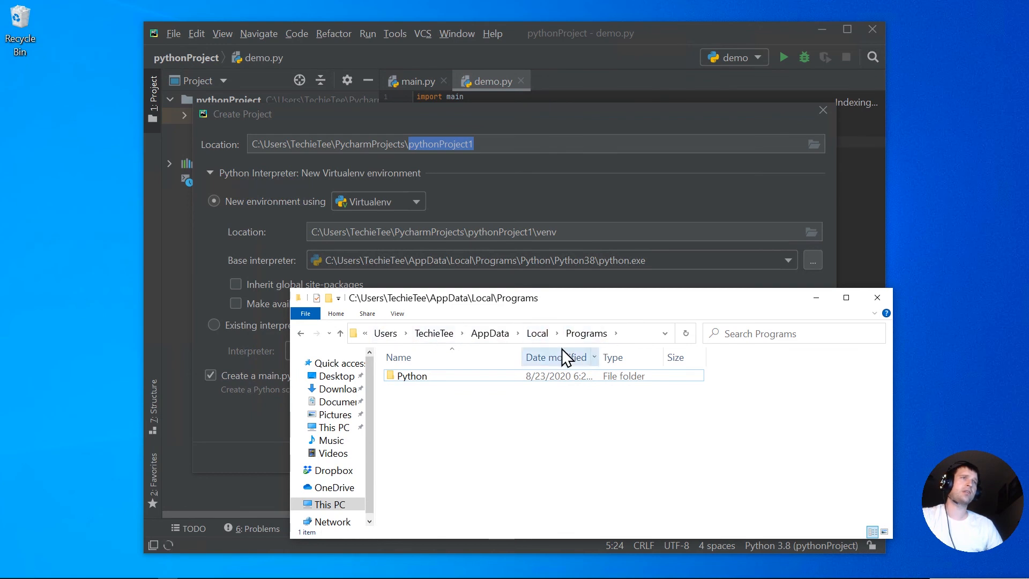
{"action": "mouse_move", "coordinate": [413, 383]}
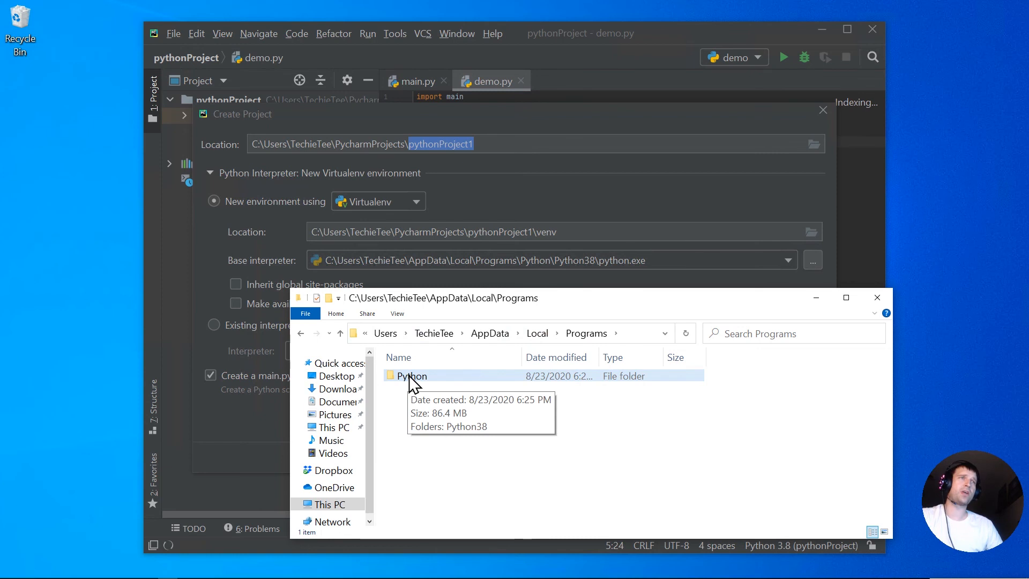
Open the Python38 folder inside the Python folder under Programs
{"action": "right_click", "coordinate": [409, 376]}
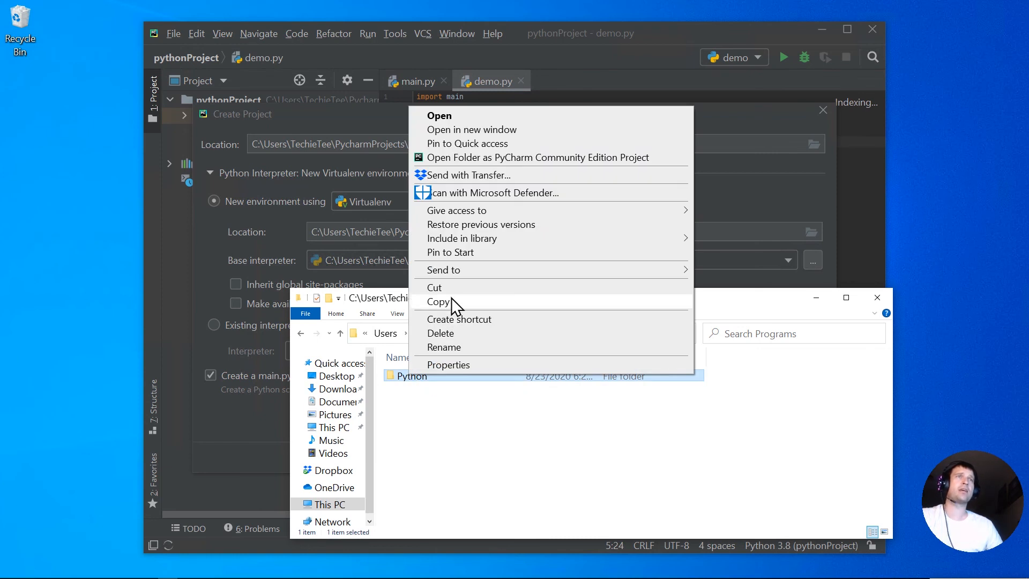
{"action": "left_click", "coordinate": [413, 420]}
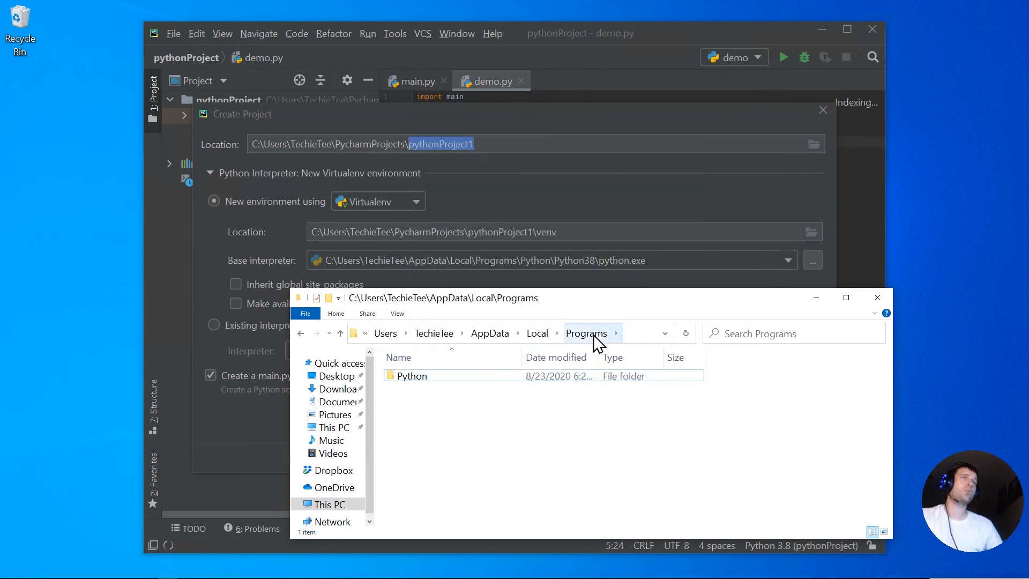
{"action": "mouse_move", "coordinate": [403, 375]}
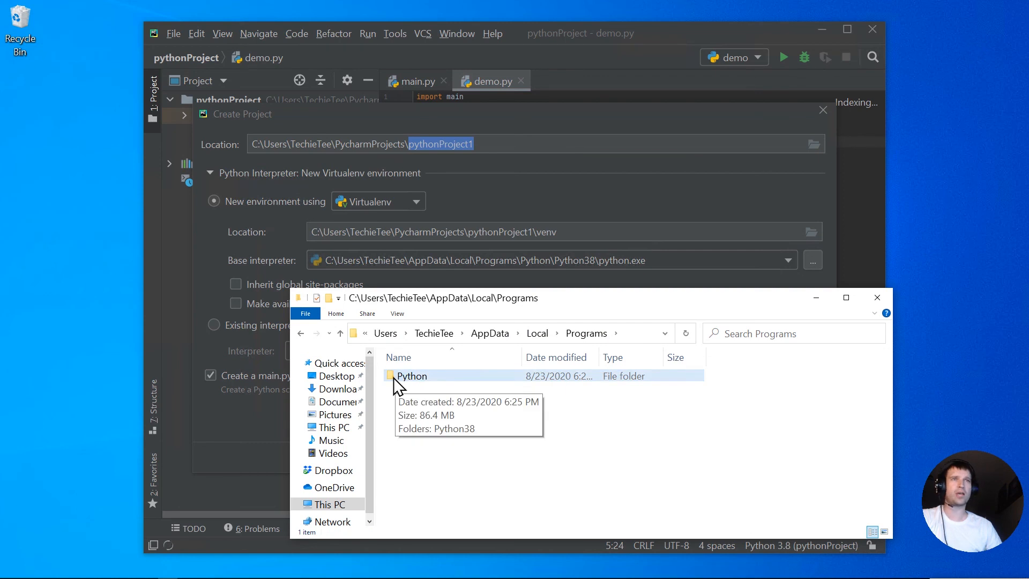
{"action": "double_click", "coordinate": [396, 378]}
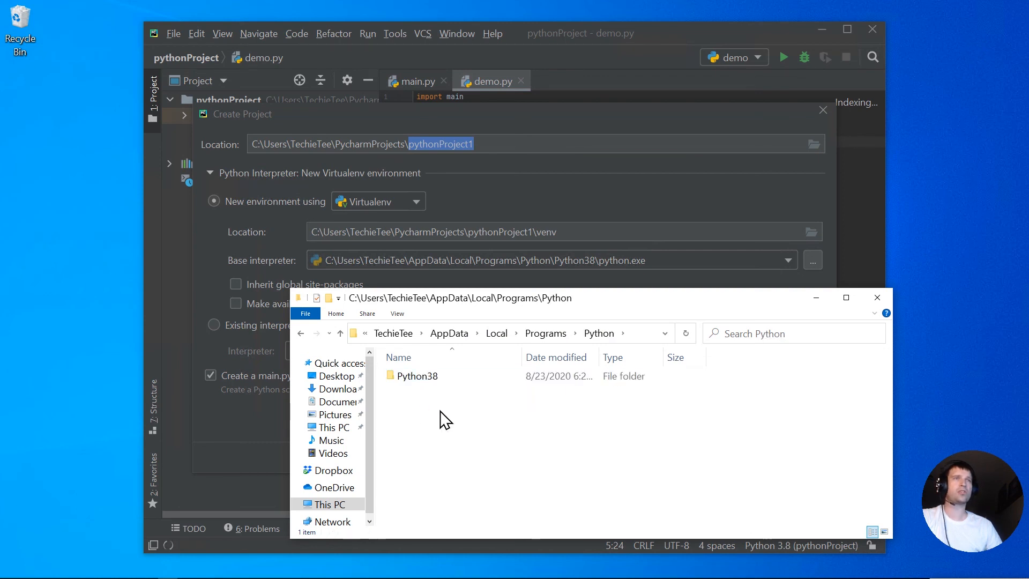
{"action": "double_click", "coordinate": [423, 379]}
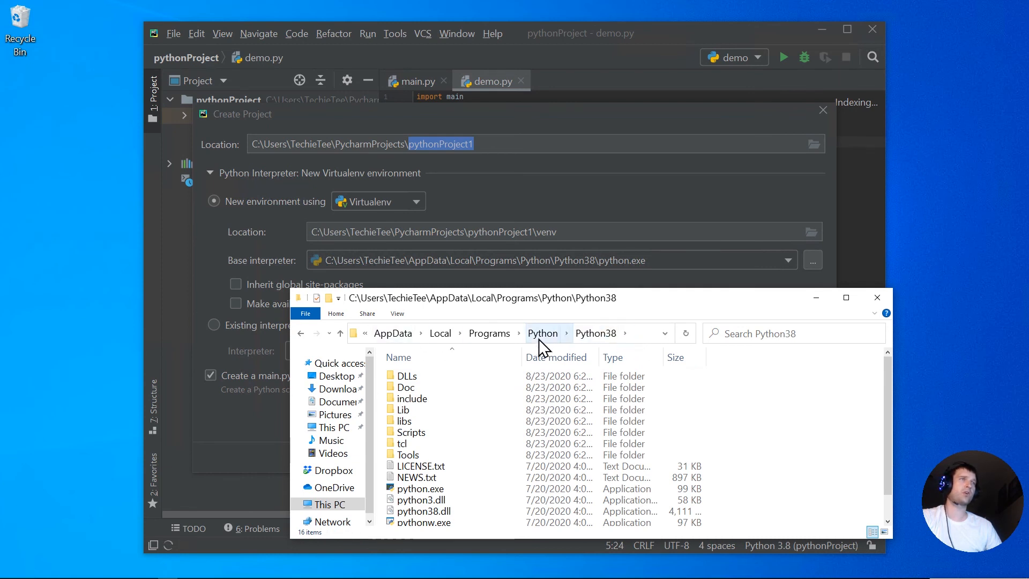
Copy the full path of the Python38 folder under AppData\Local\Programs\Python
{"action": "left_click", "coordinate": [637, 334]}
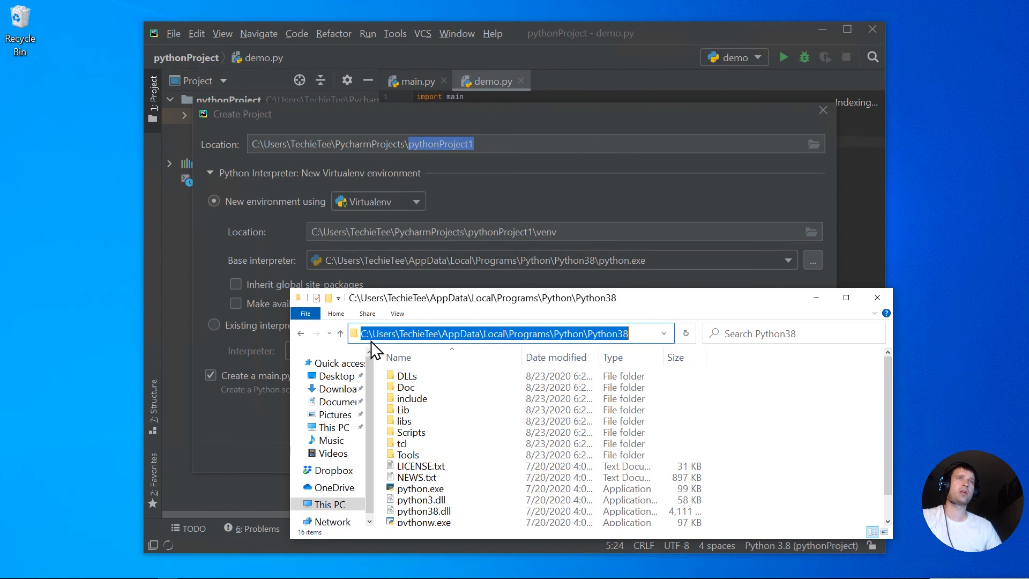
{"action": "right_click", "coordinate": [608, 333]}
{"action": "left_click", "coordinate": [648, 374]}
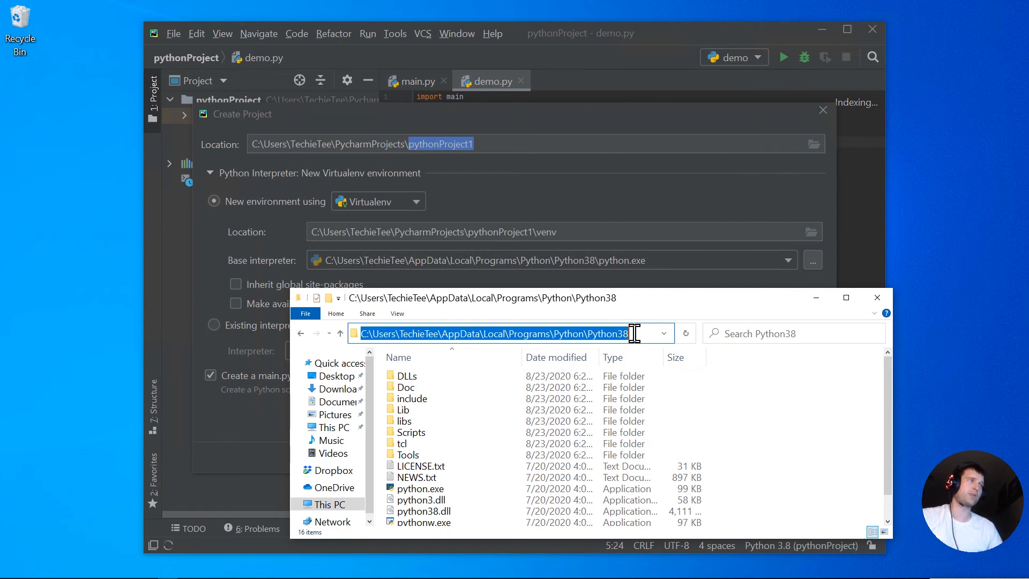
{"action": "left_click", "coordinate": [634, 333]}
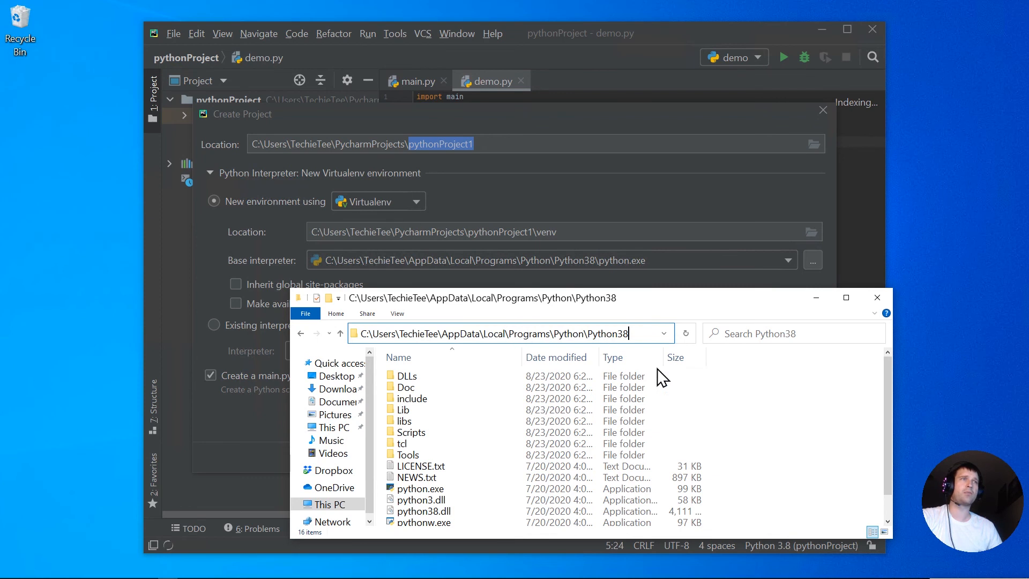
{"action": "left_click", "coordinate": [764, 425]}
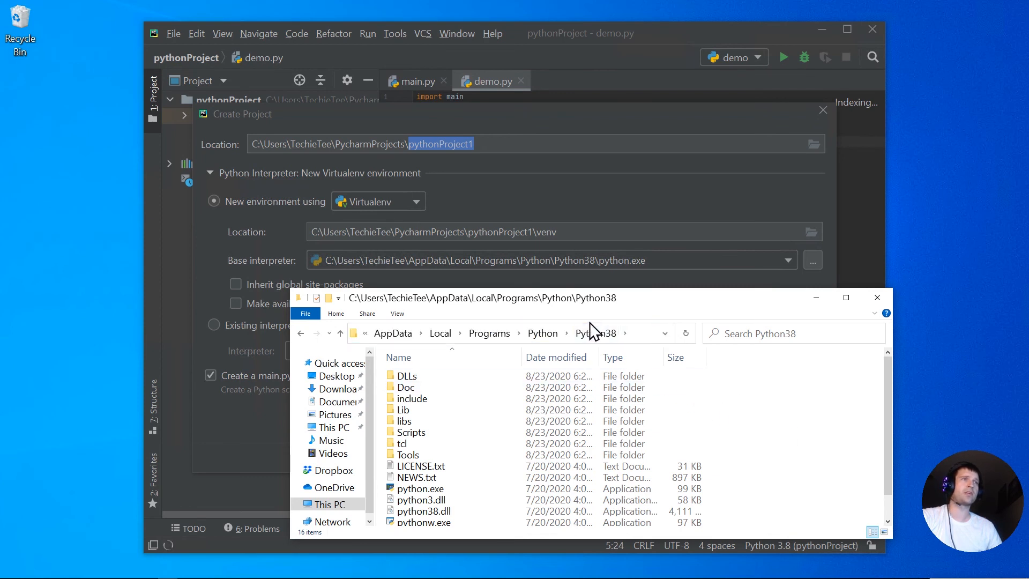
Move the Python folder from AppData\Local\Programs to the root of the C: drive
{"action": "left_click", "coordinate": [492, 333]}
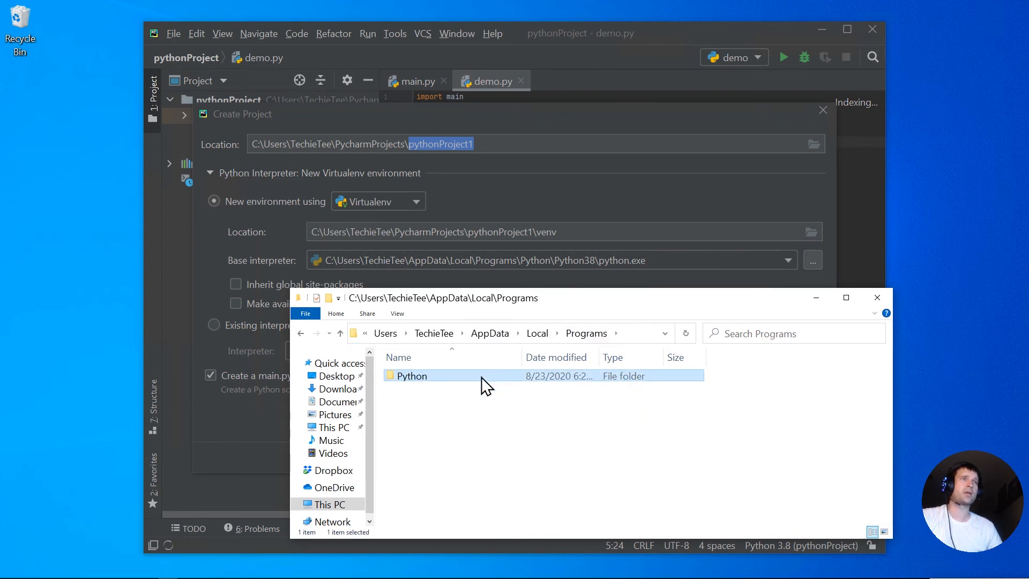
{"action": "right_click", "coordinate": [416, 381]}
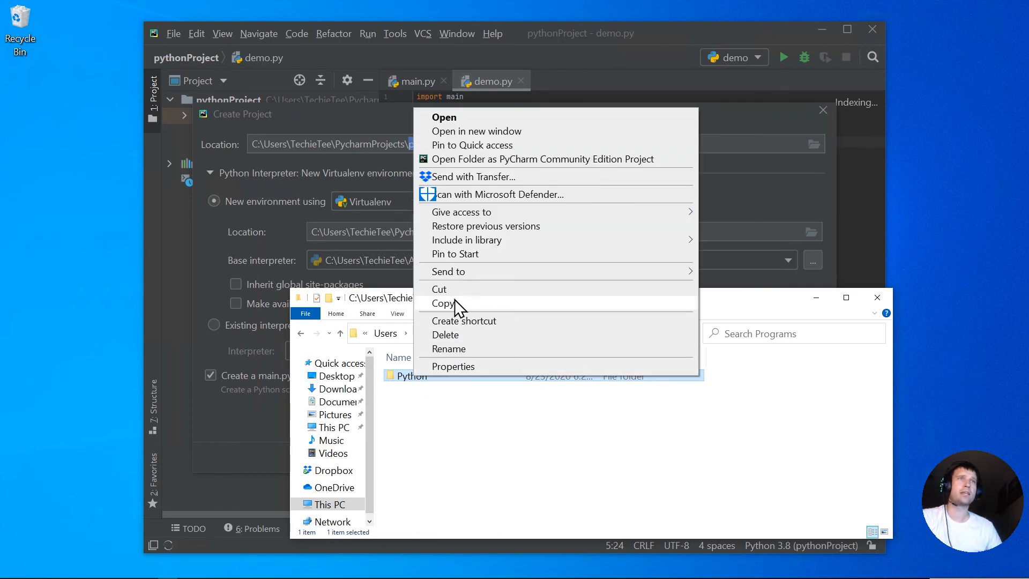
{"action": "left_click", "coordinate": [443, 291]}
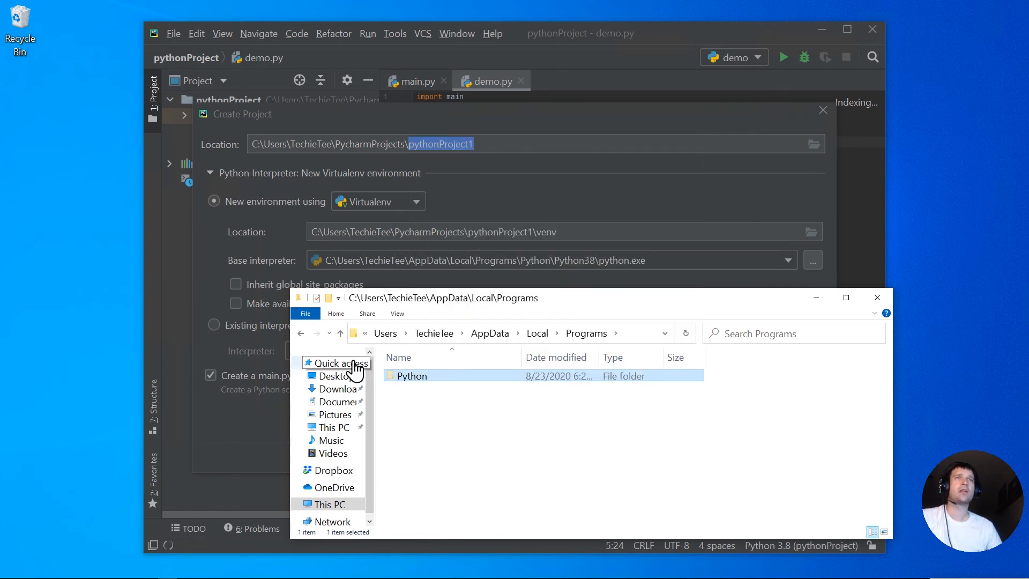
{"action": "left_click", "coordinate": [387, 335]}
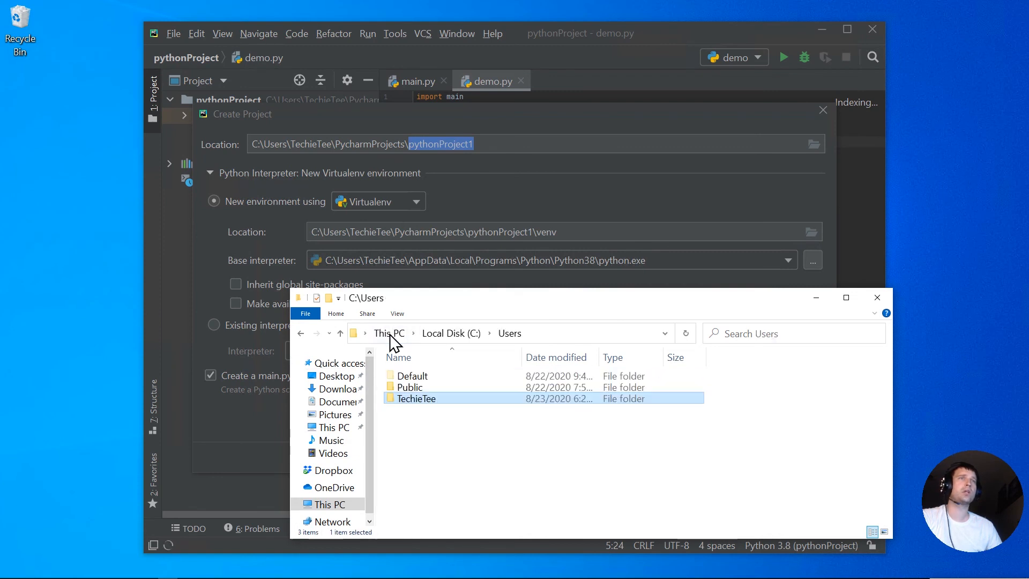
{"action": "left_click", "coordinate": [387, 333]}
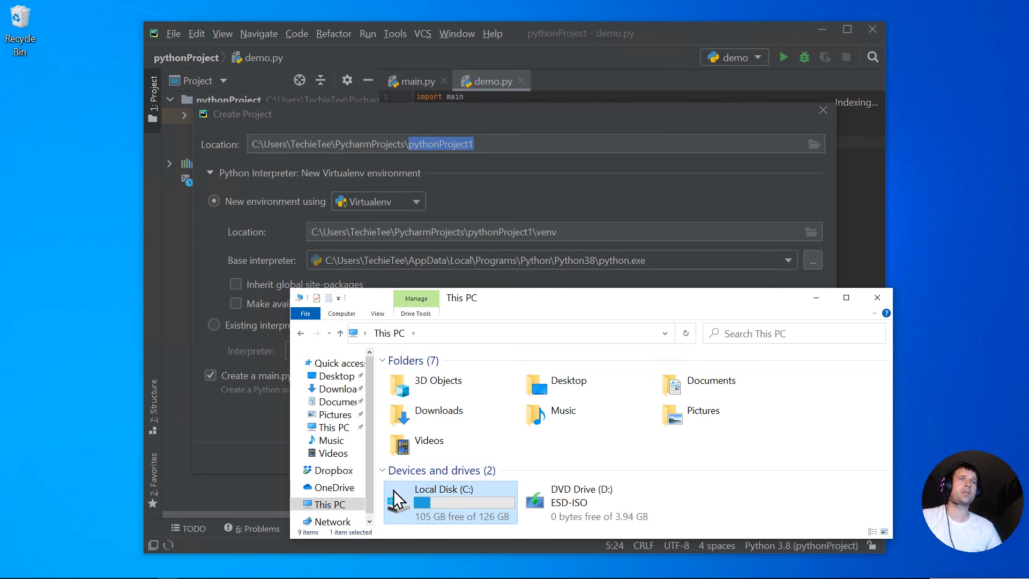
{"action": "double_click", "coordinate": [398, 510]}
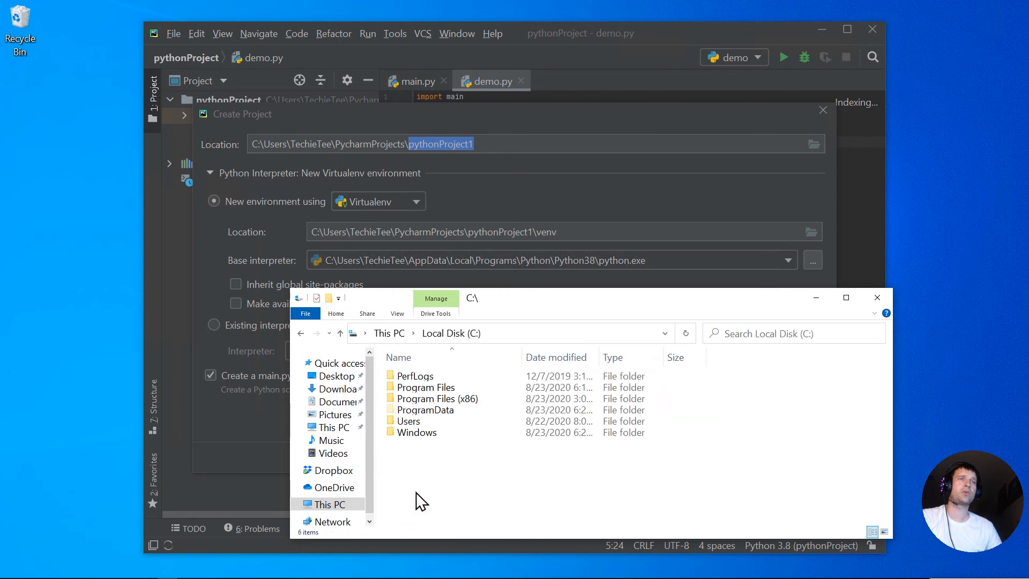
{"action": "right_click", "coordinate": [427, 461]}
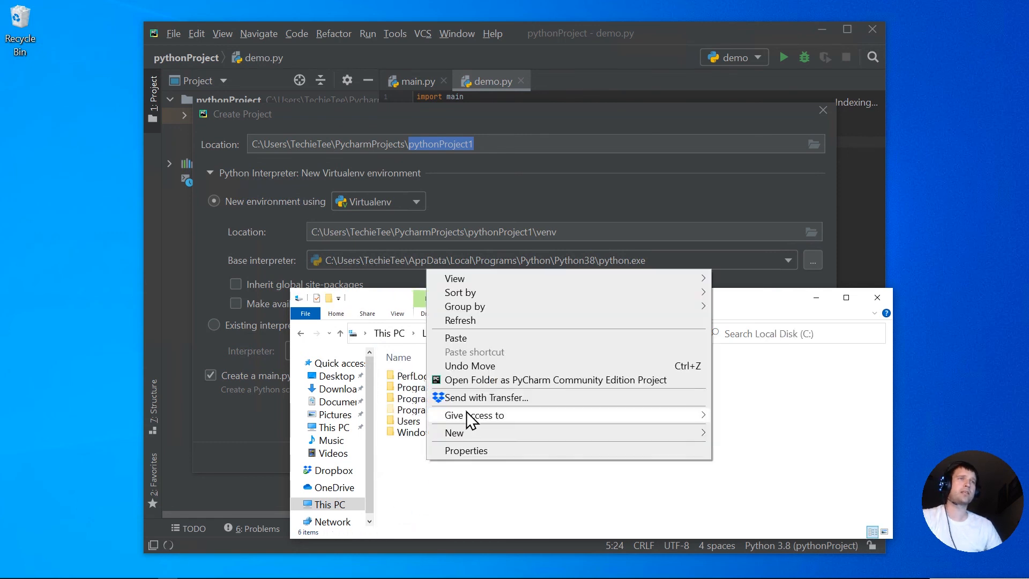
{"action": "left_click", "coordinate": [456, 338]}
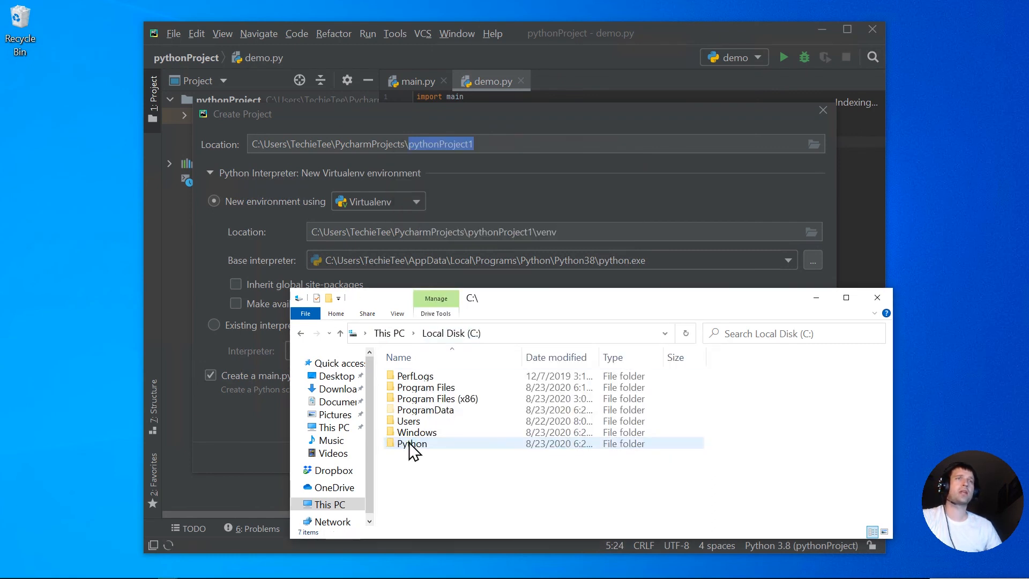
Examine the moved Python folder and its Python38 subfolder, and return to the root of the C: drive
{"action": "key", "text": "Return"}
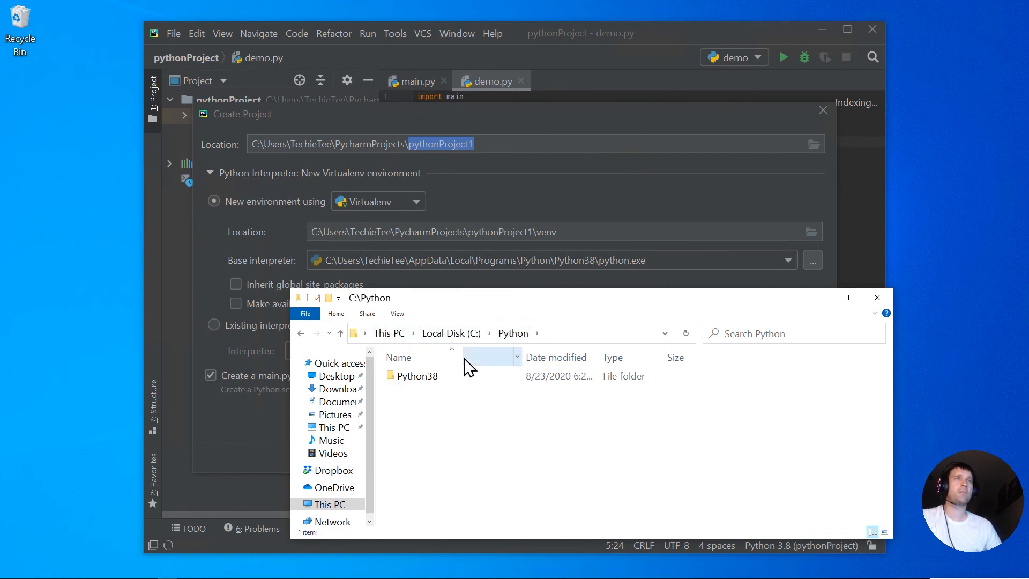
{"action": "double_click", "coordinate": [412, 376]}
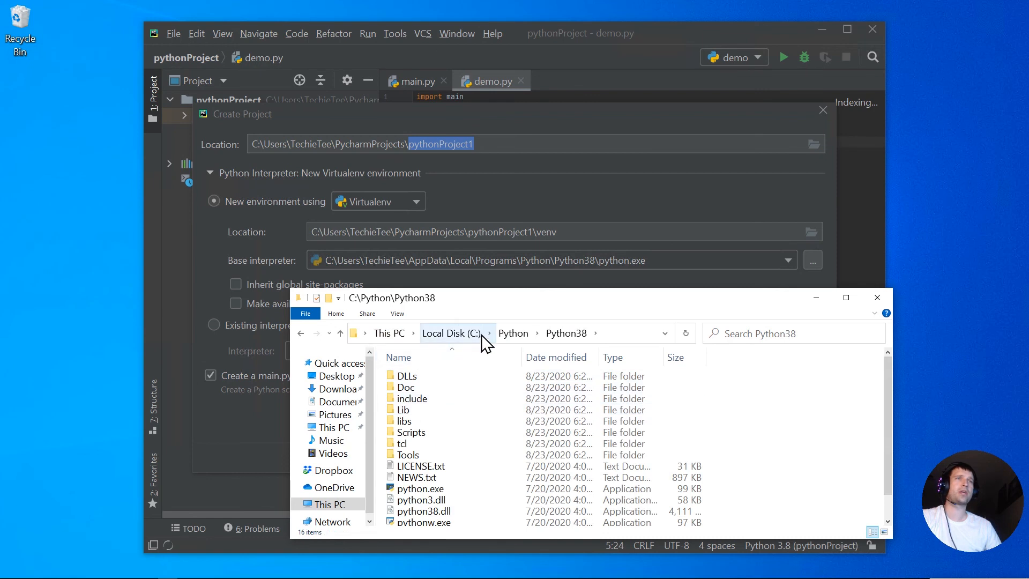
{"action": "left_click", "coordinate": [515, 337]}
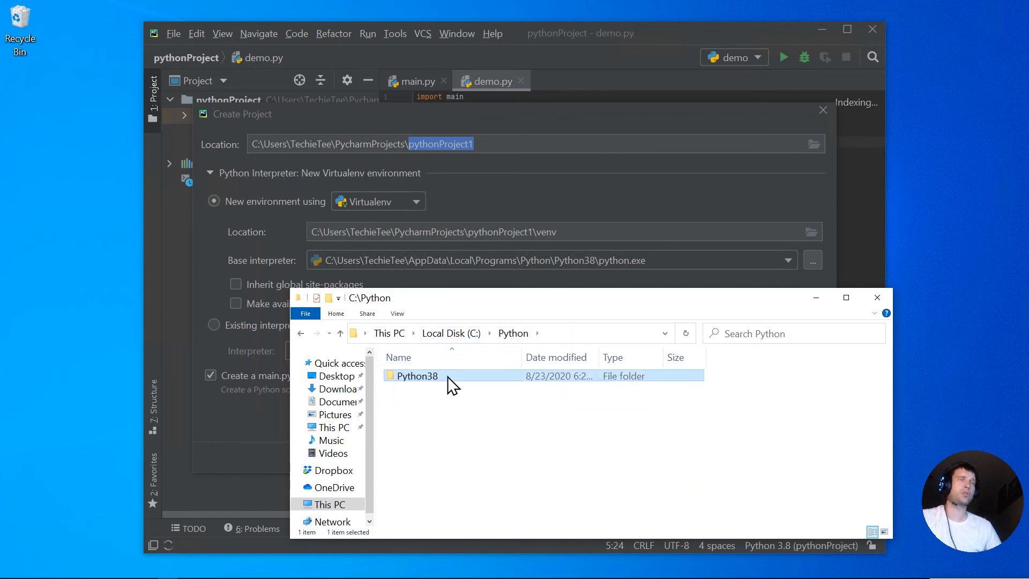
{"action": "left_click", "coordinate": [467, 334]}
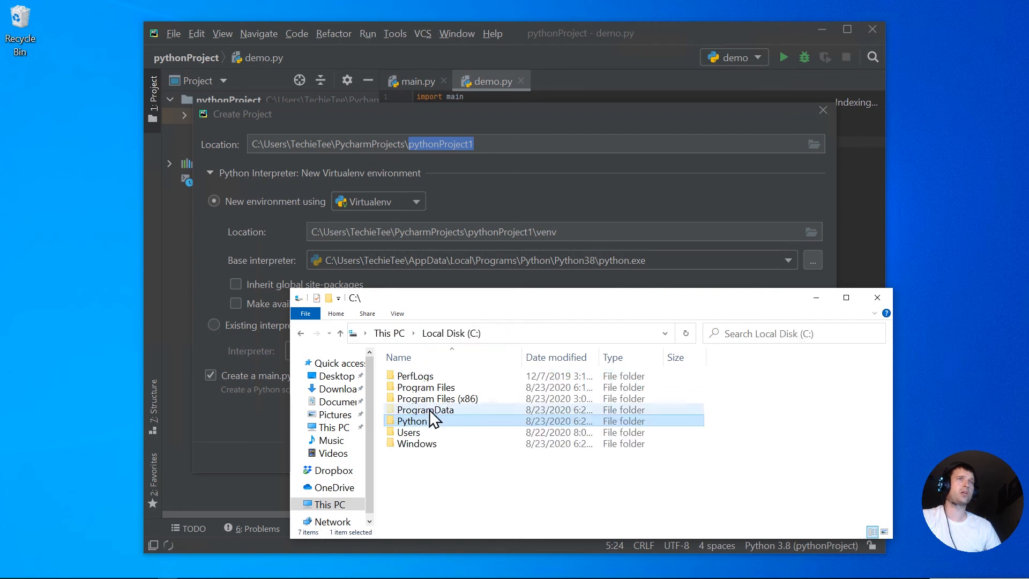
Open the Python38 folder within C:\Python and copy its full path, C:\Python\Python38
{"action": "double_click", "coordinate": [405, 421]}
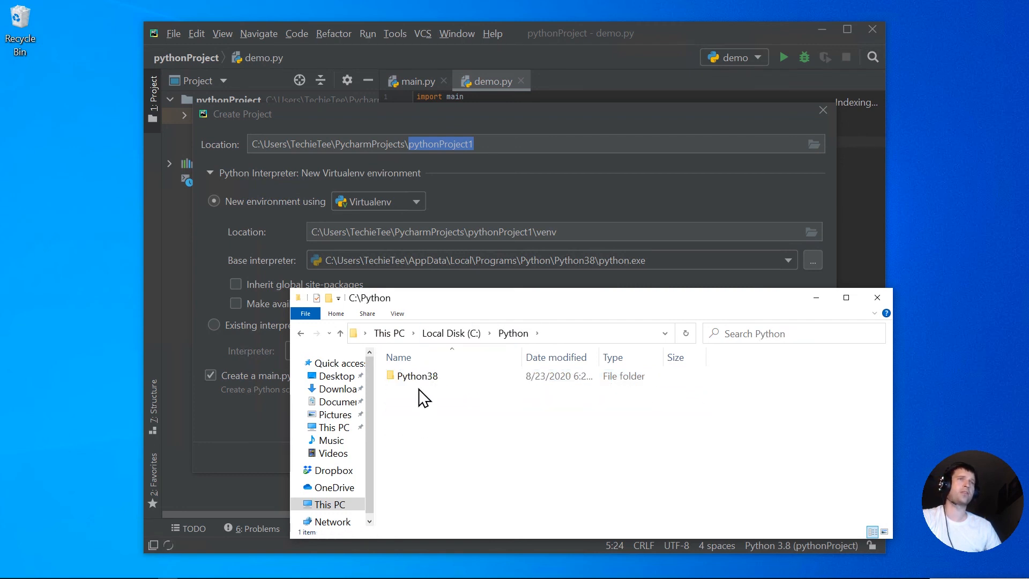
{"action": "double_click", "coordinate": [405, 378]}
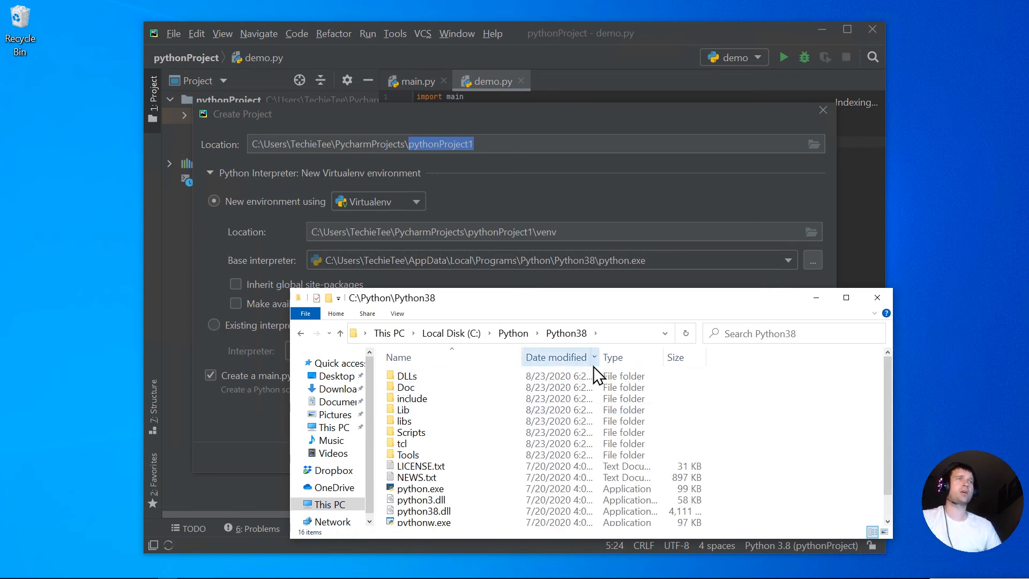
{"action": "left_click", "coordinate": [614, 335]}
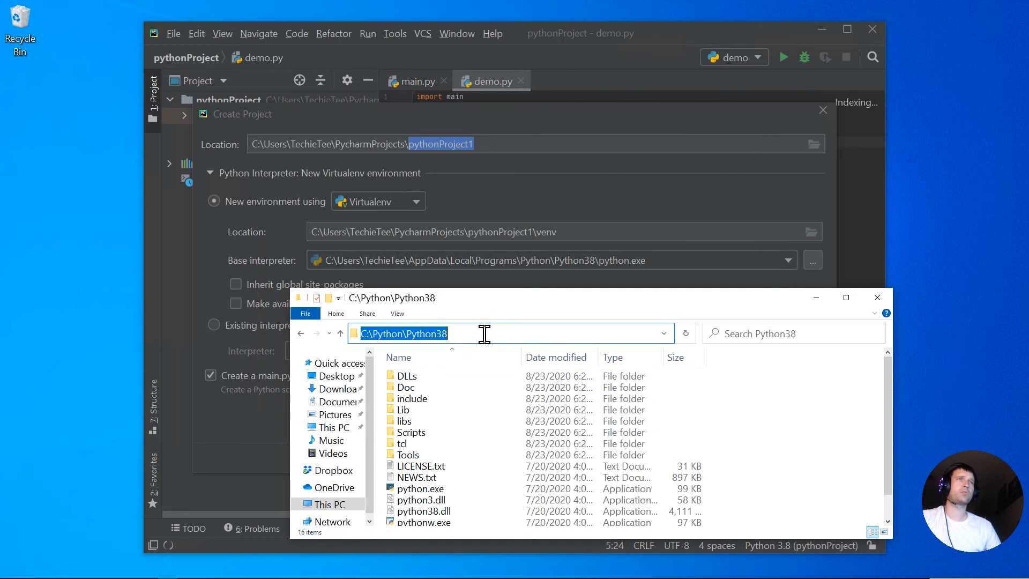
{"action": "right_click", "coordinate": [424, 333]}
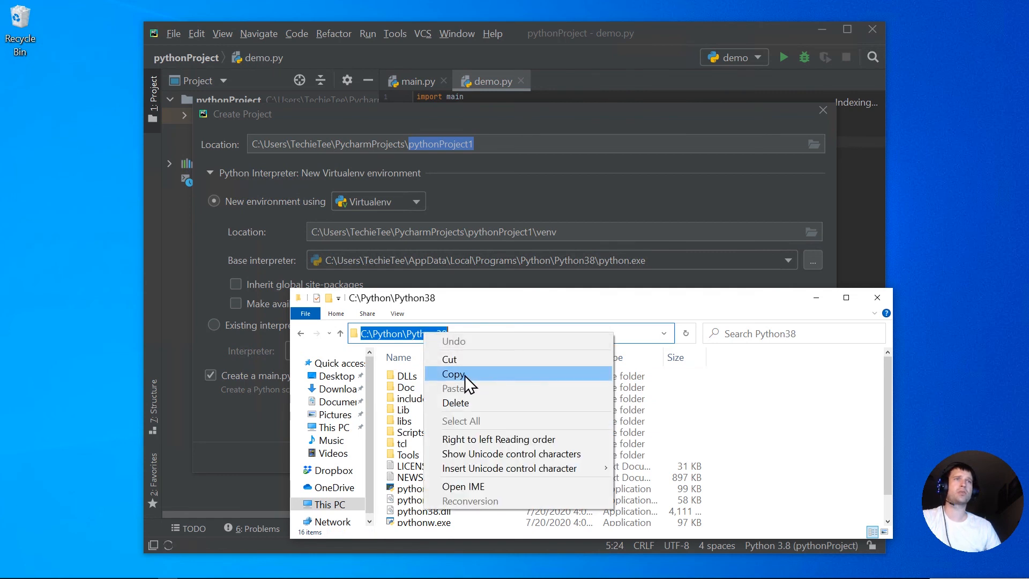
{"action": "left_click", "coordinate": [471, 374]}
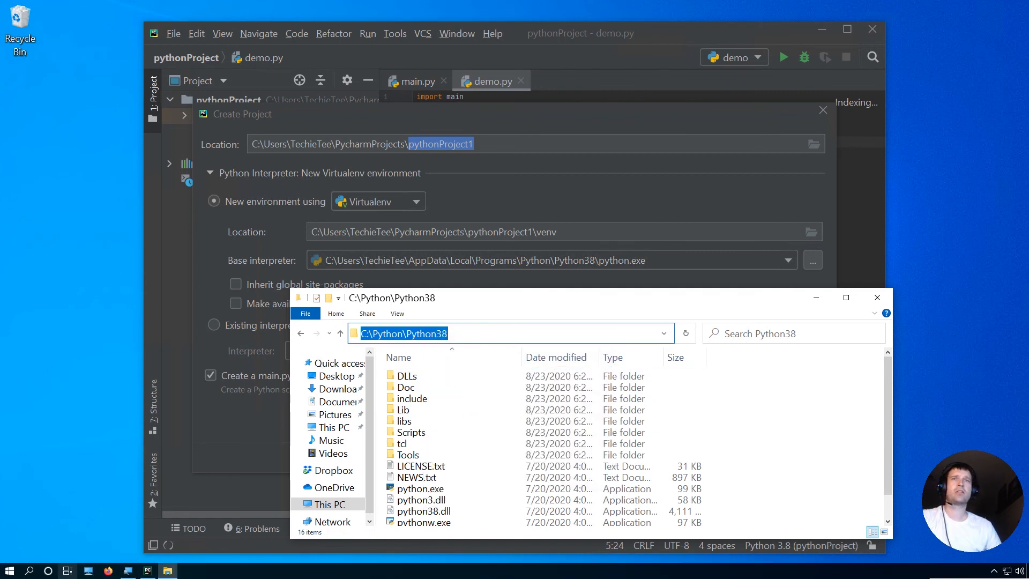
Search Windows for "env", open the system environment variables settings and bring up the Environment Variables dialog
{"action": "left_click", "coordinate": [30, 571]}
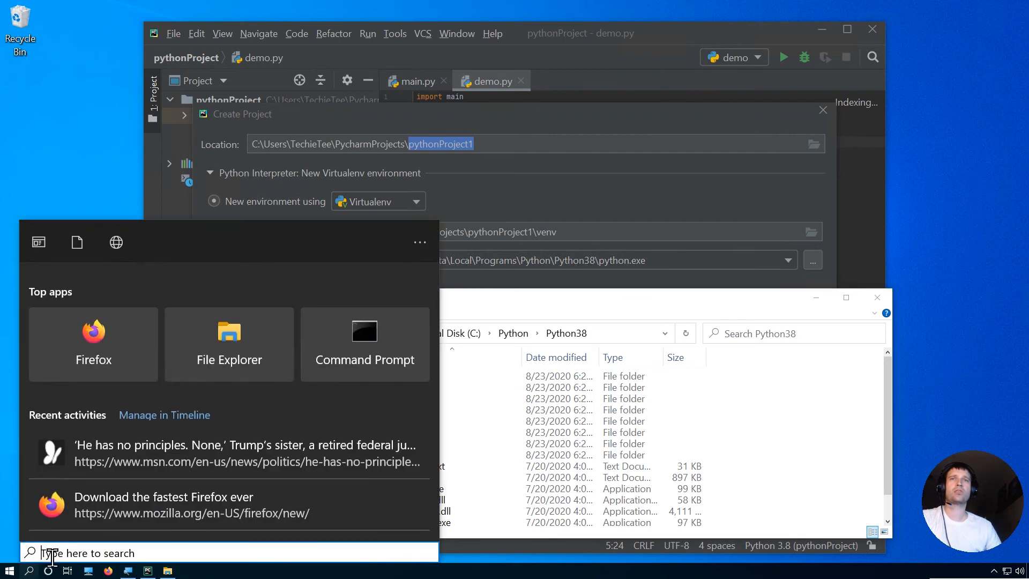
{"action": "type", "text": "en"}
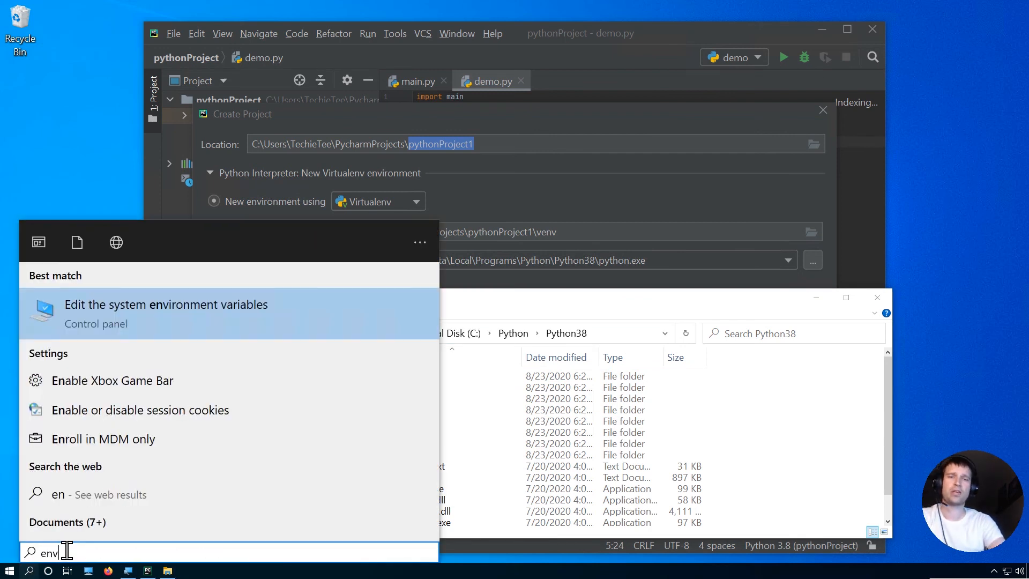
{"action": "type", "text": "v"}
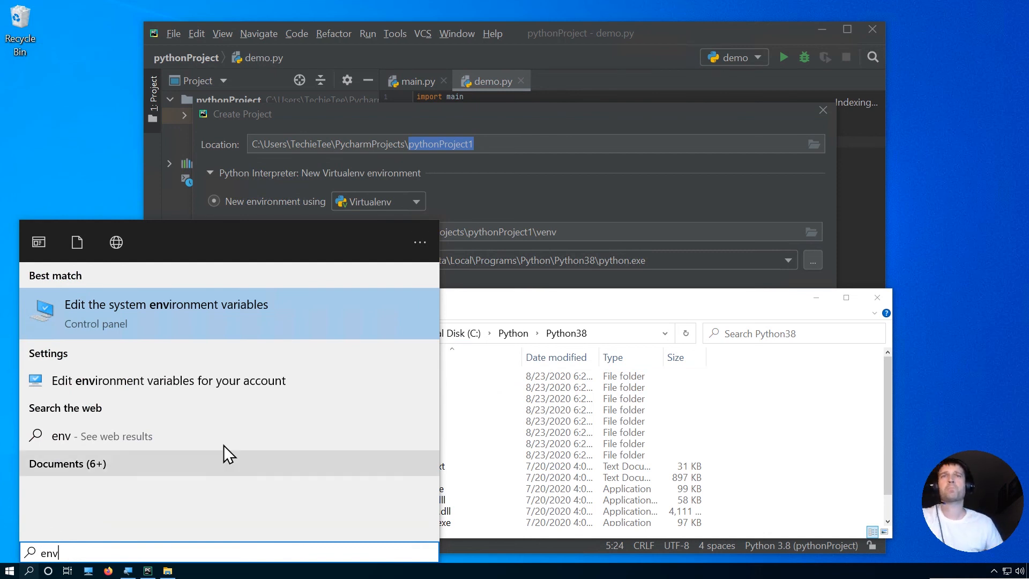
{"action": "left_click", "coordinate": [230, 310]}
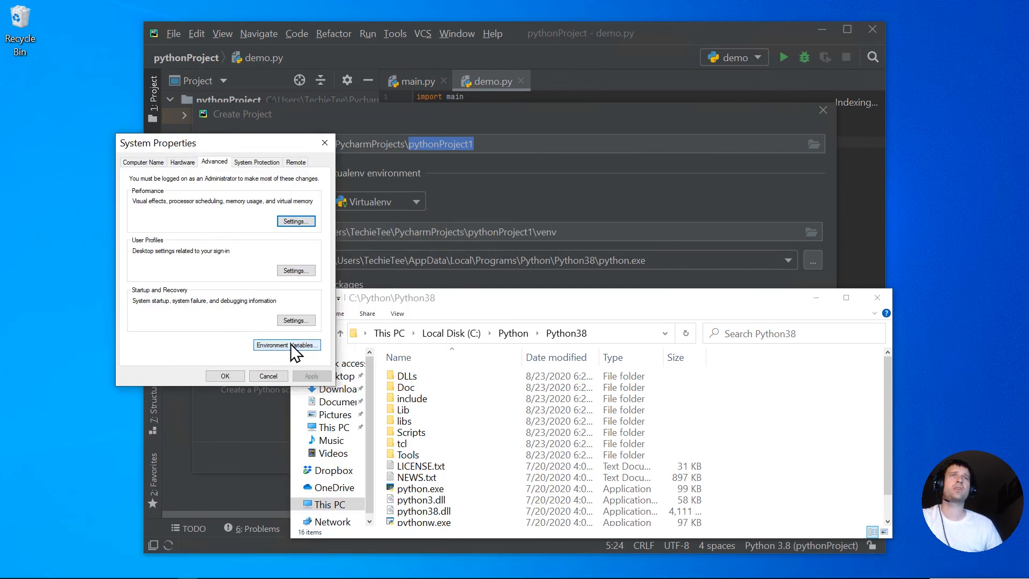
{"action": "left_click", "coordinate": [287, 345]}
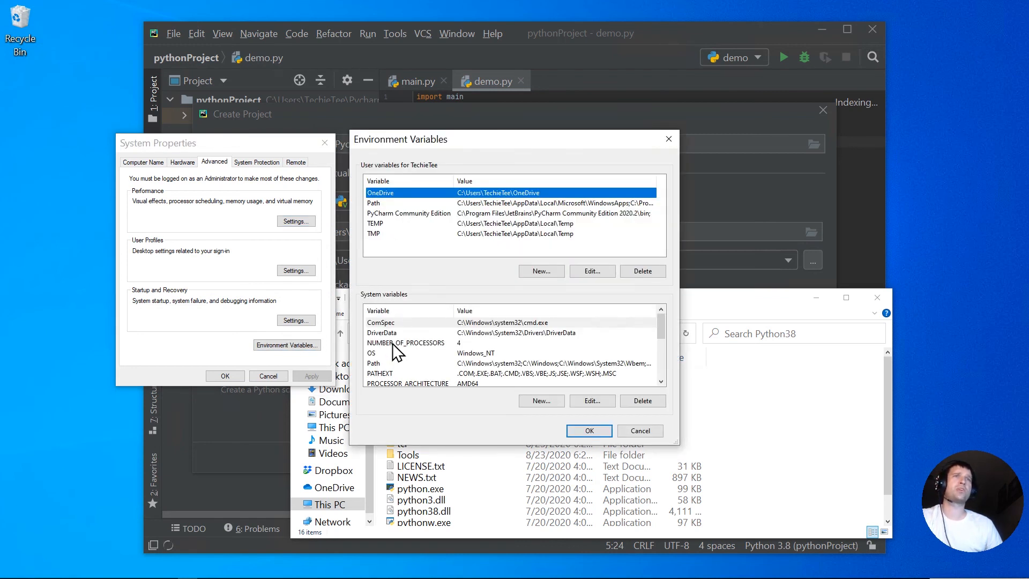
Add C:\Python\Python38\ as a new entry in the system Path variable and accept the edited list
{"action": "left_click", "coordinate": [381, 362]}
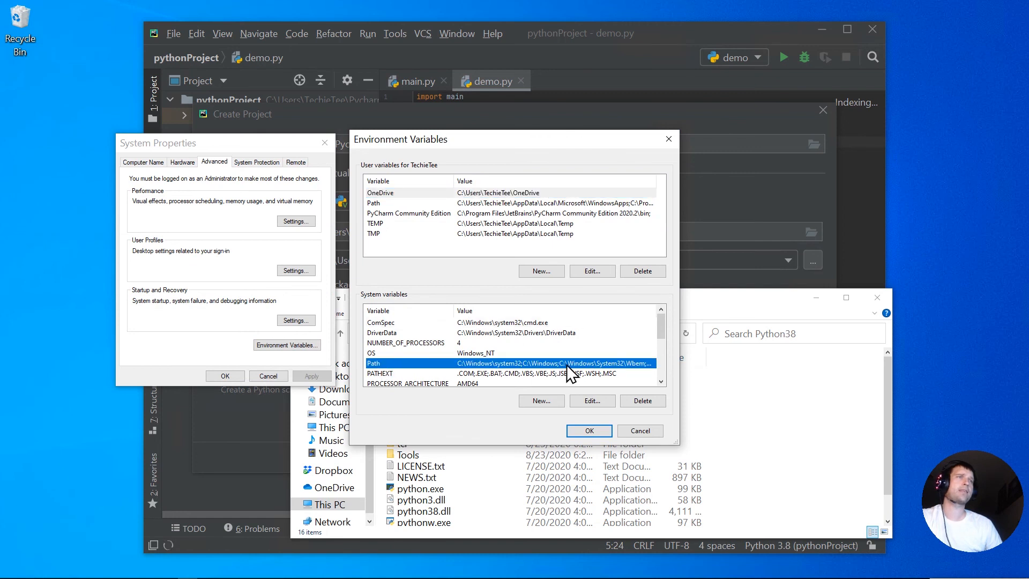
{"action": "left_click", "coordinate": [593, 399]}
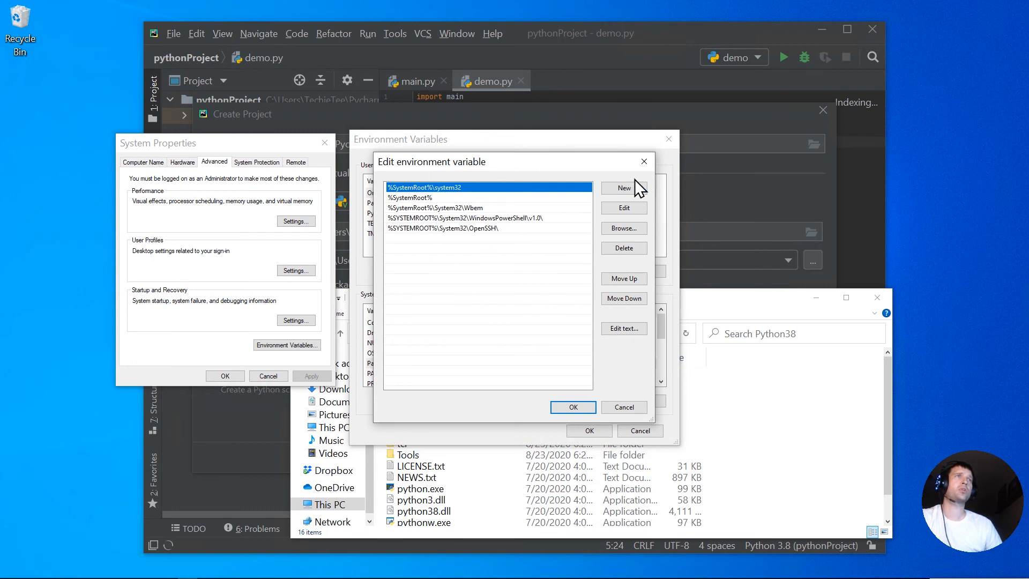
{"action": "left_click", "coordinate": [619, 188]}
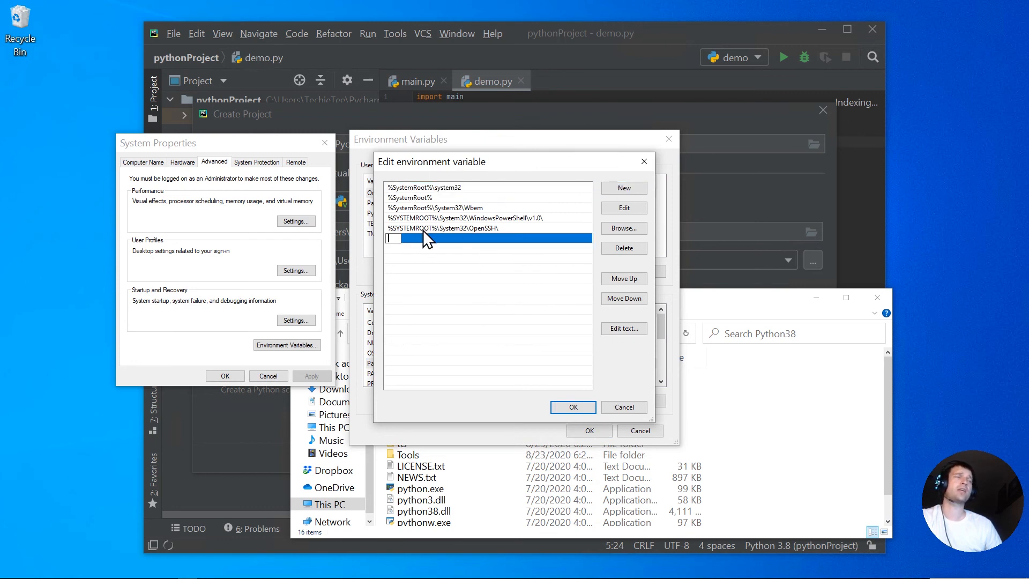
{"action": "right_click", "coordinate": [398, 239]}
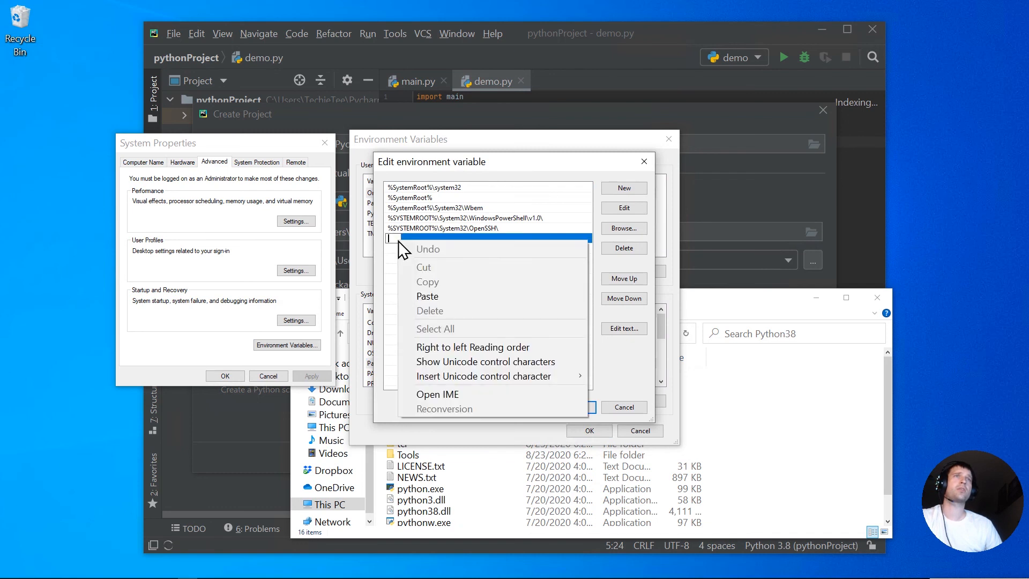
{"action": "left_click", "coordinate": [445, 295]}
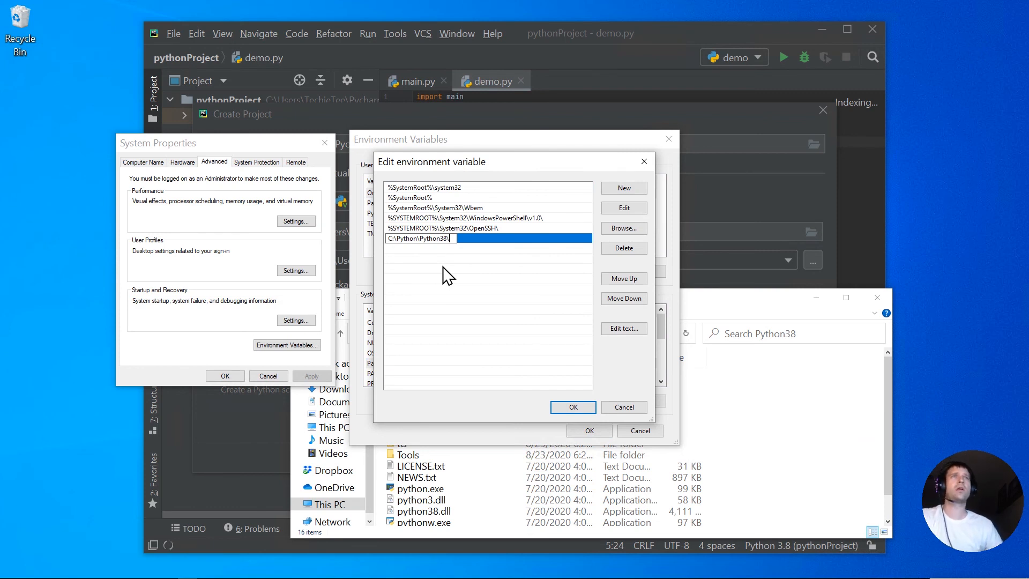
{"action": "left_click_drag", "start_coordinate": [450, 238], "coordinate": [382, 240]}
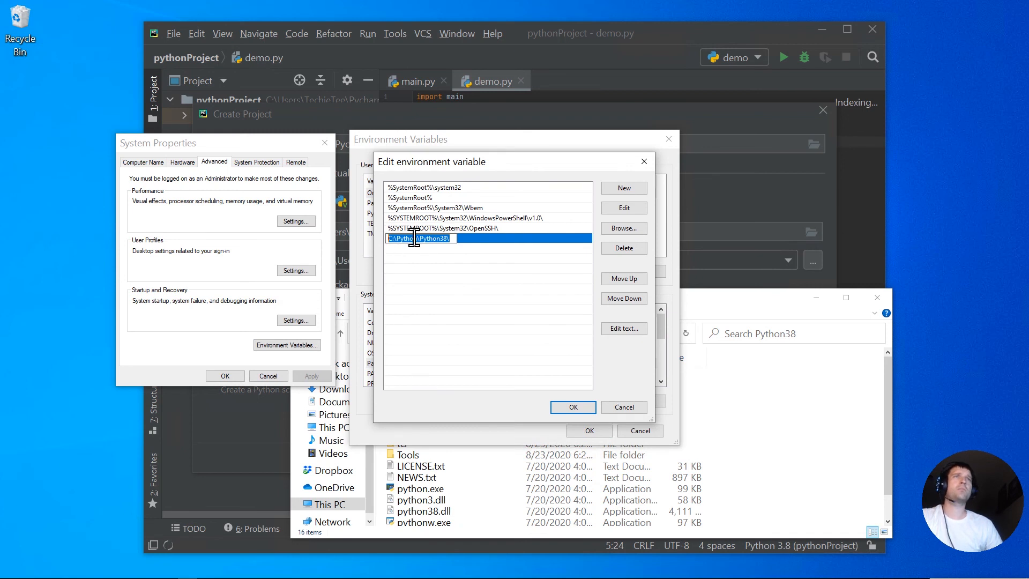
{"action": "left_click", "coordinate": [458, 240]}
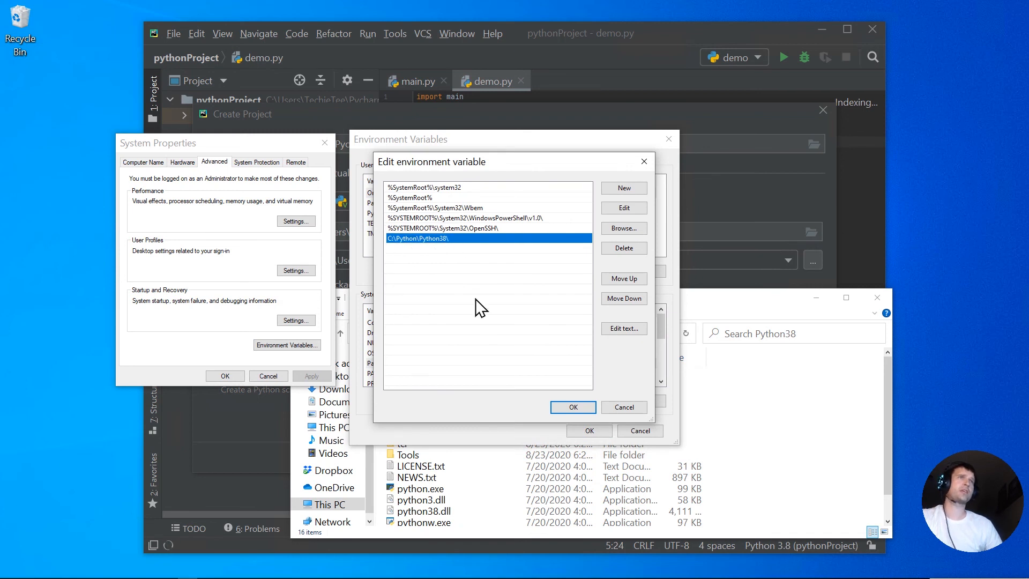
{"action": "left_click", "coordinate": [574, 403]}
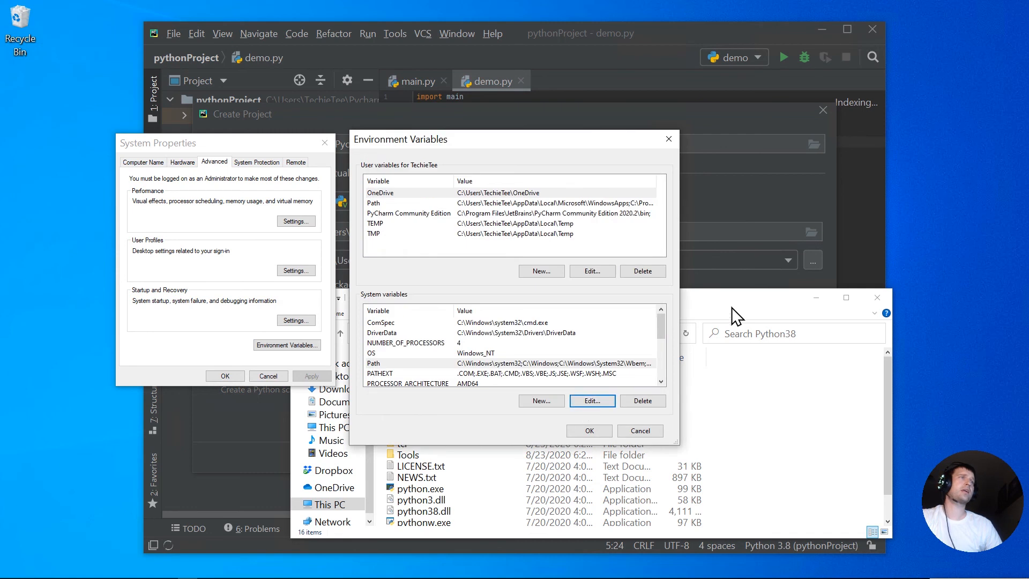
Examine the Python38 folder's full path and its contents, including python.exe, in File Explorer
{"action": "left_click", "coordinate": [735, 316]}
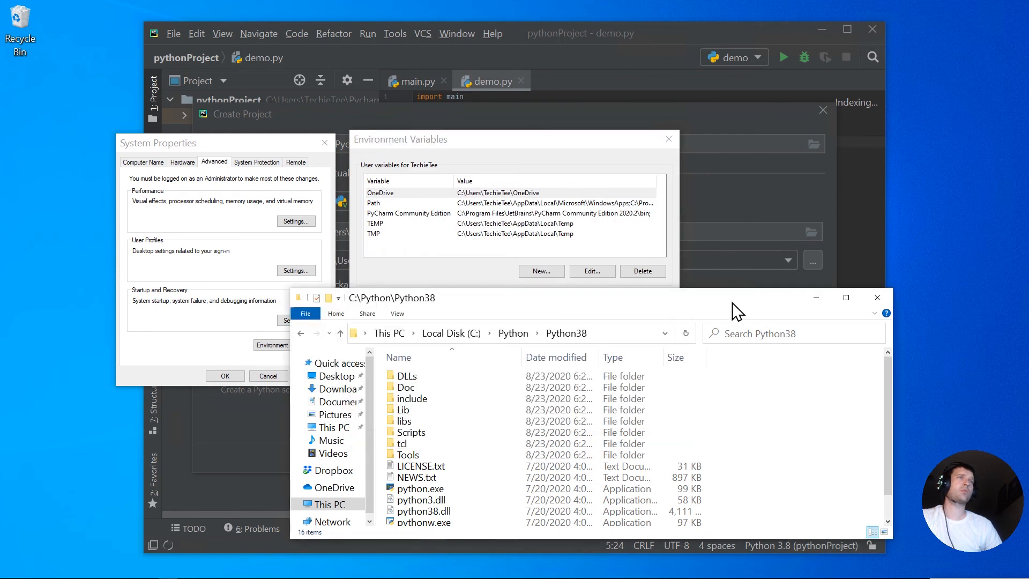
{"action": "left_click", "coordinate": [610, 334]}
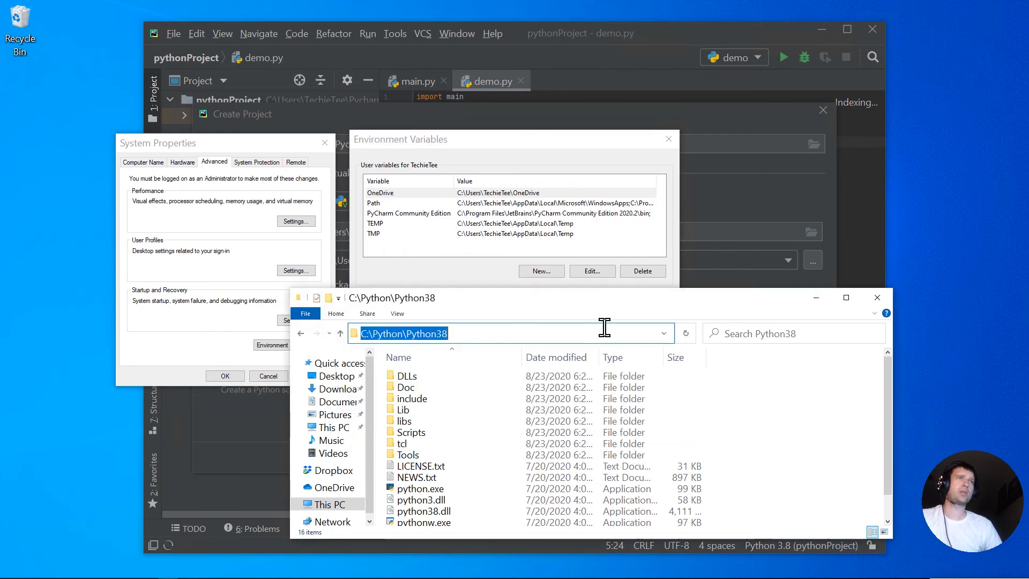
{"action": "left_click", "coordinate": [459, 334]}
{"action": "left_click", "coordinate": [775, 432]}
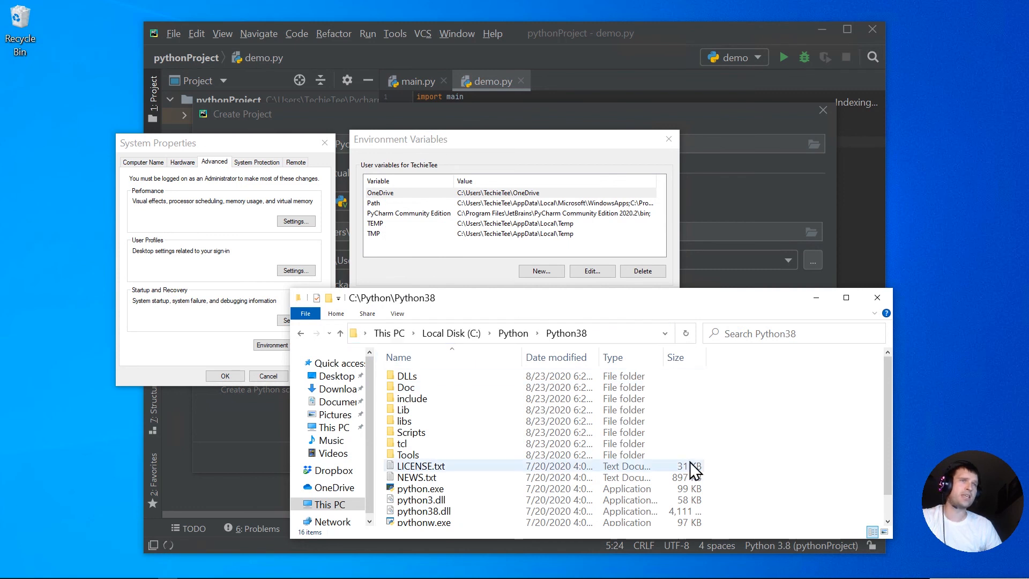
{"action": "scroll", "coordinate": [549, 463], "scroll_direction": "down", "scroll_amount": 2}
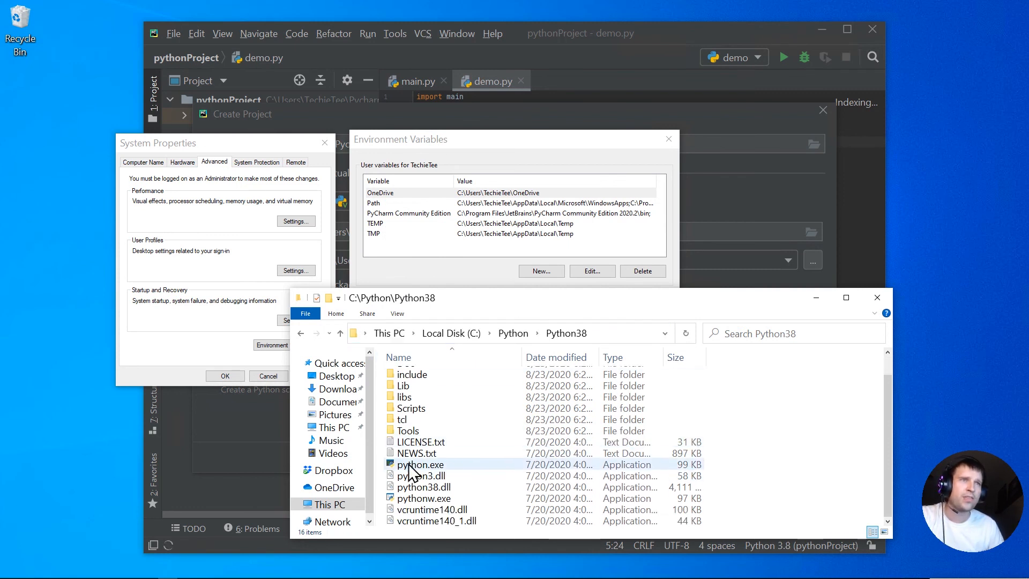
{"action": "left_click", "coordinate": [604, 335]}
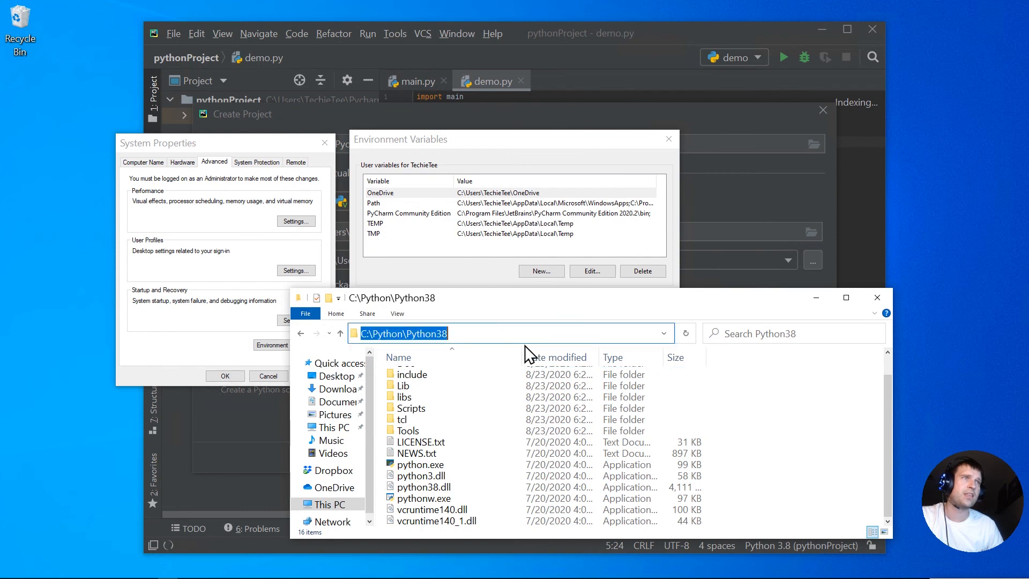
{"action": "left_click", "coordinate": [482, 333]}
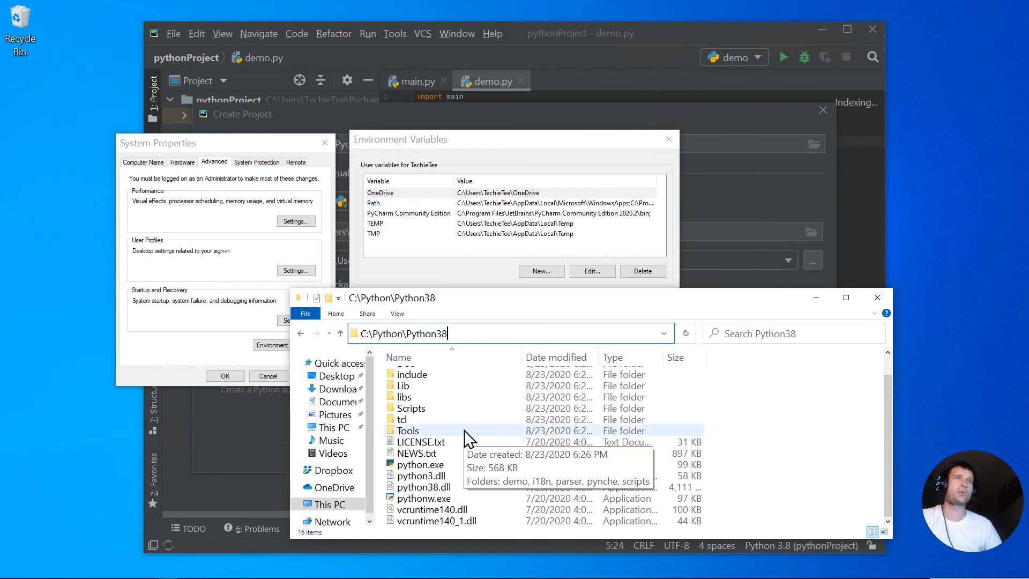
Open the Scripts folder within Python38 and copy its full path, C:\Python\Python38\Scripts
{"action": "left_click", "coordinate": [408, 409]}
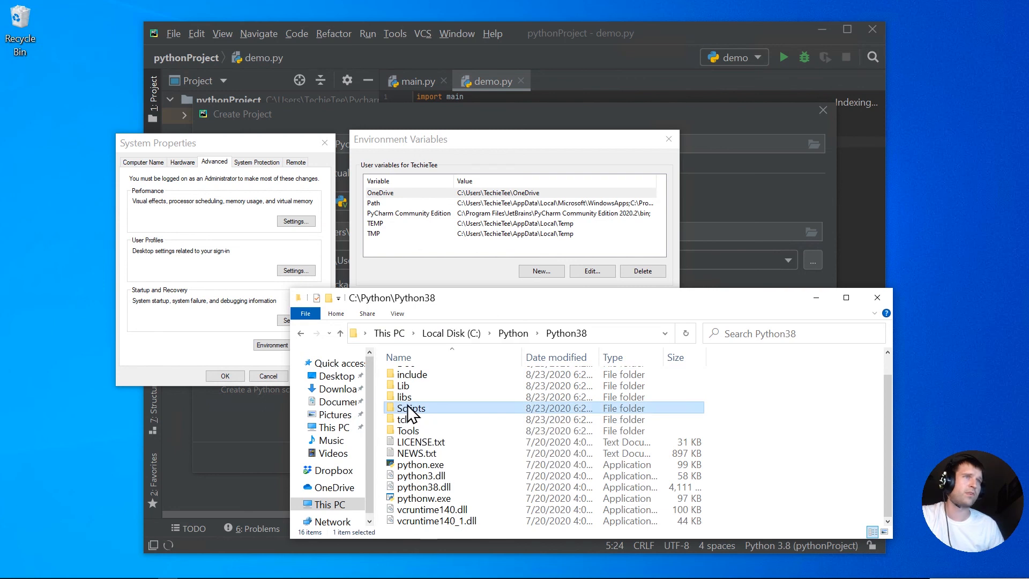
{"action": "double_click", "coordinate": [407, 407]}
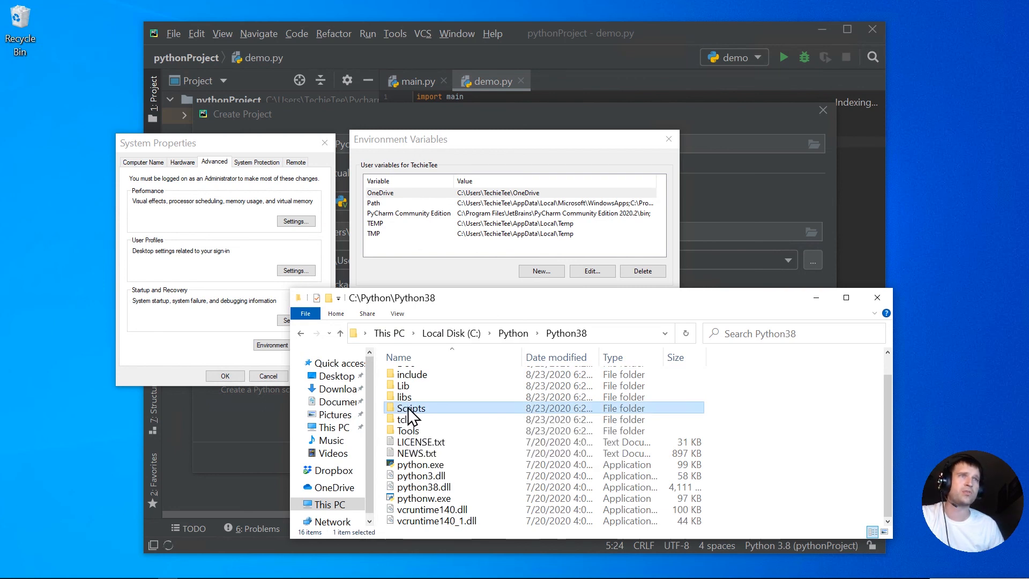
{"action": "left_click", "coordinate": [620, 334]}
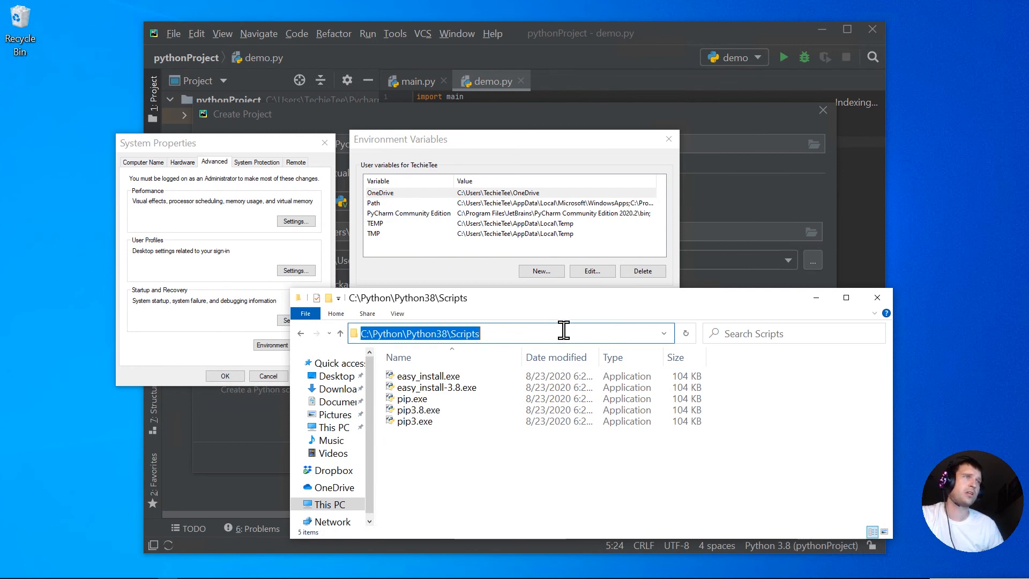
{"action": "right_click", "coordinate": [455, 335]}
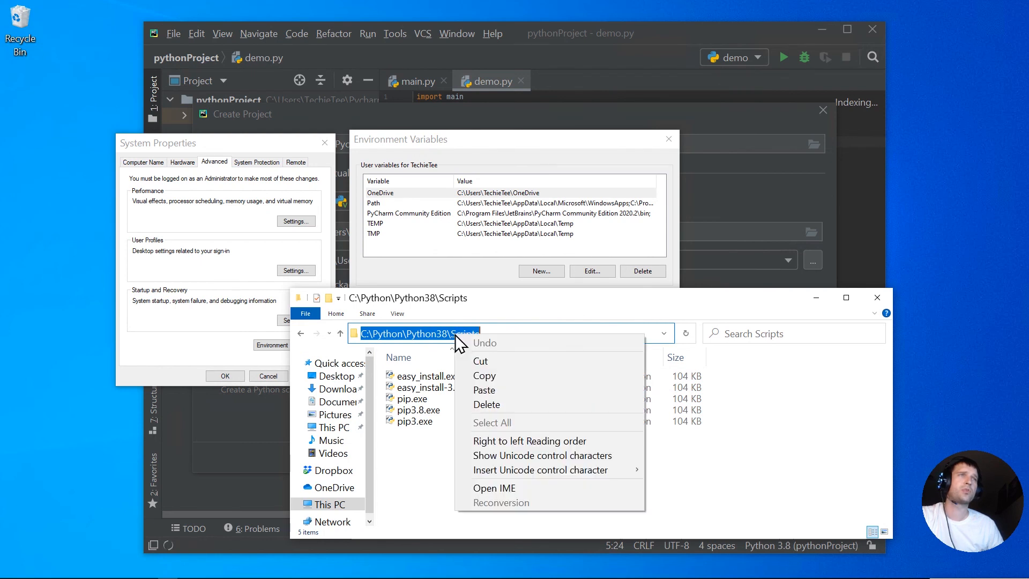
{"action": "left_click", "coordinate": [478, 374]}
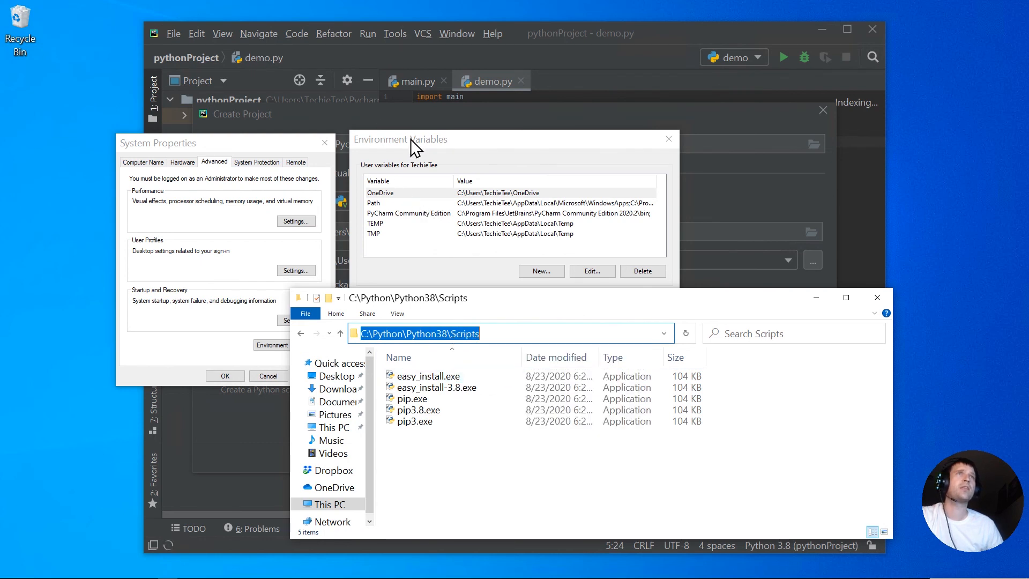
Add C:\Python\Python38\Scripts\ as another new entry in the system Path variable and accept the edited list
{"action": "left_click", "coordinate": [439, 142]}
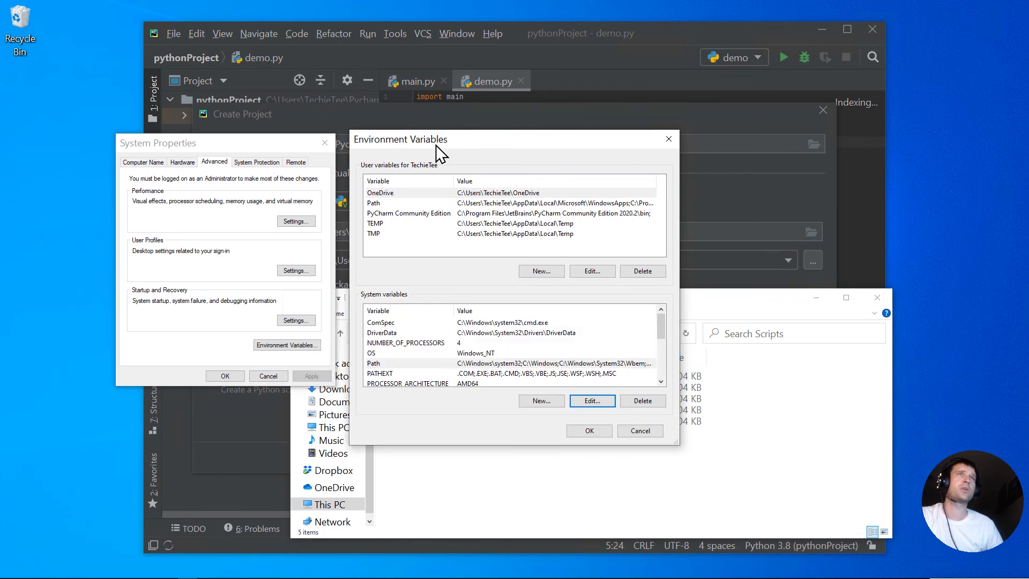
{"action": "left_click", "coordinate": [374, 364]}
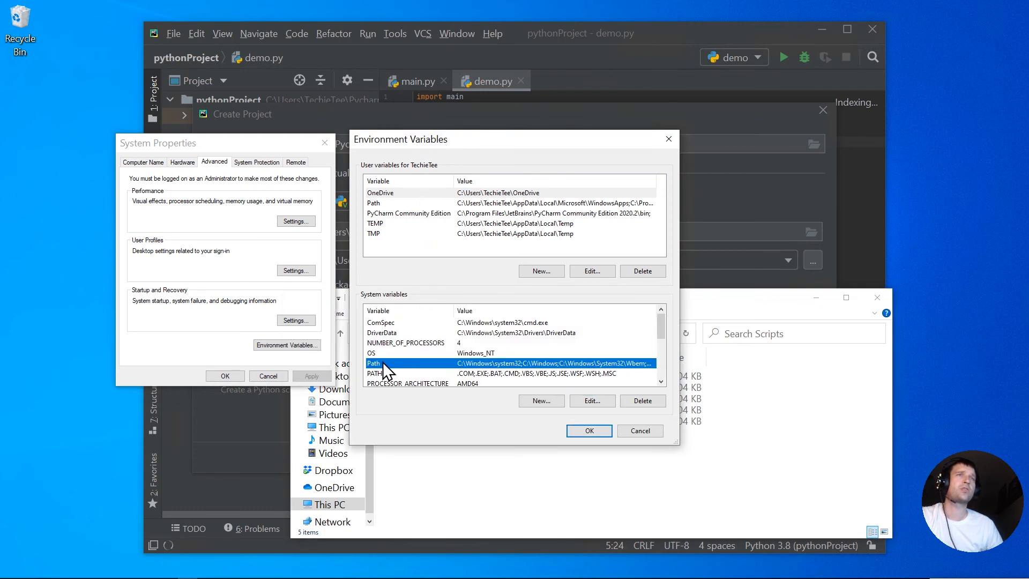
{"action": "left_click", "coordinate": [590, 401]}
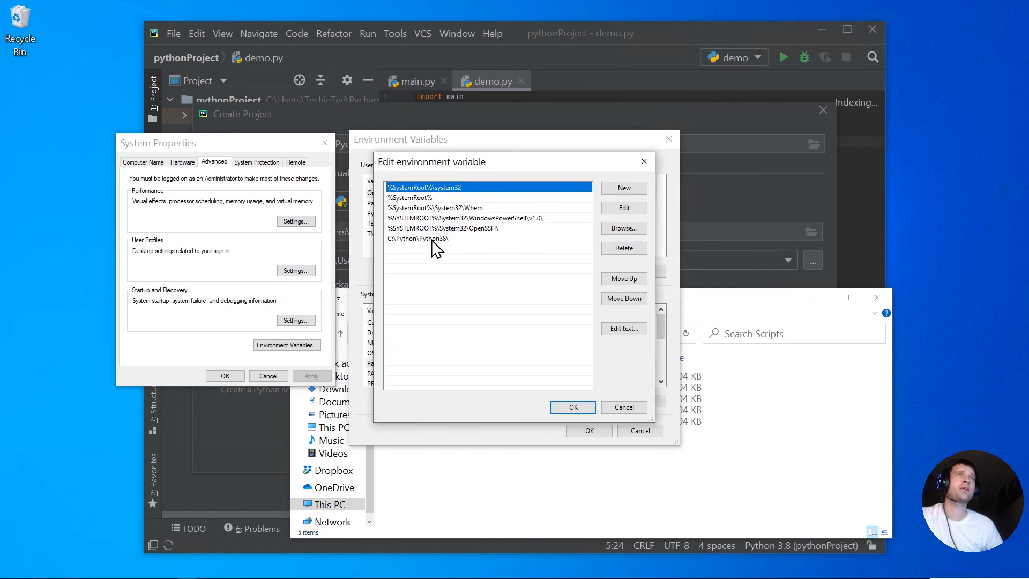
{"action": "left_click", "coordinate": [619, 188]}
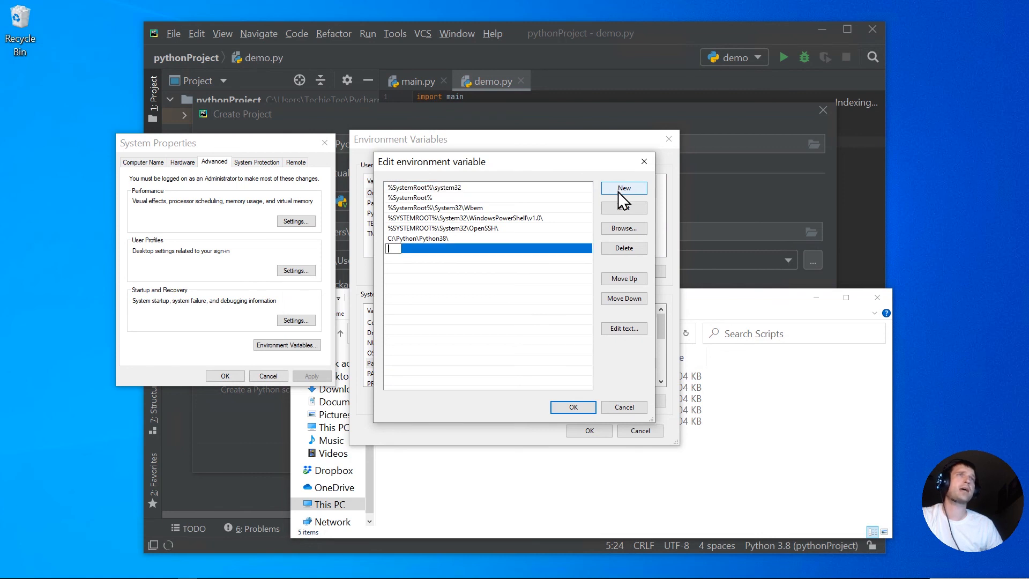
{"action": "right_click", "coordinate": [397, 248]}
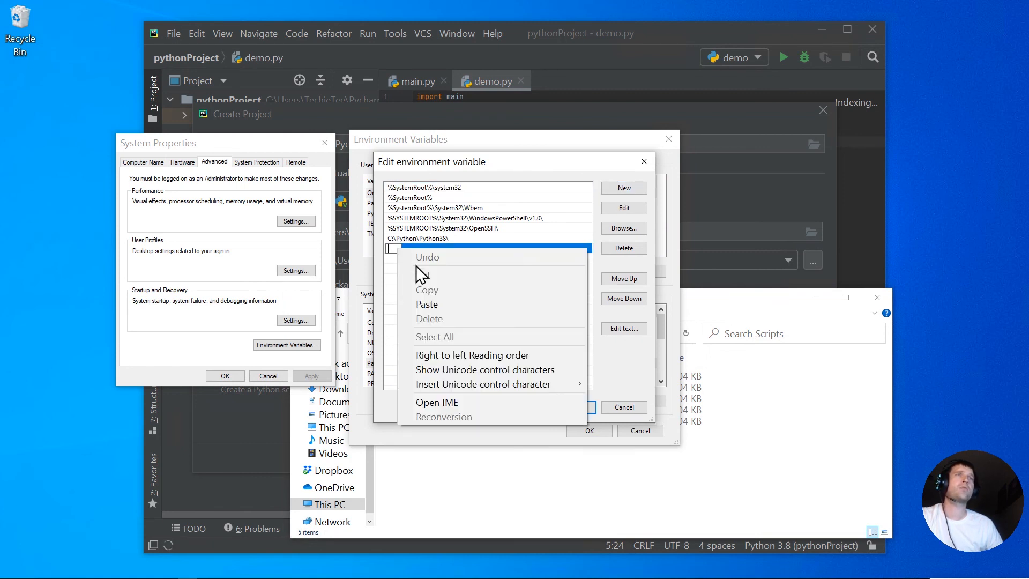
{"action": "left_click", "coordinate": [434, 303]}
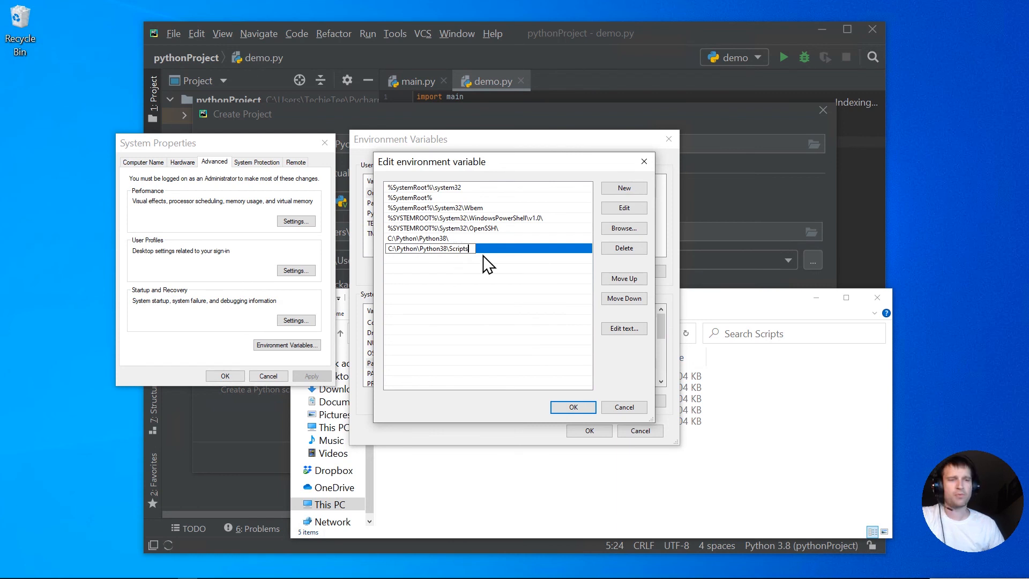
{"action": "type", "text": "\\"}
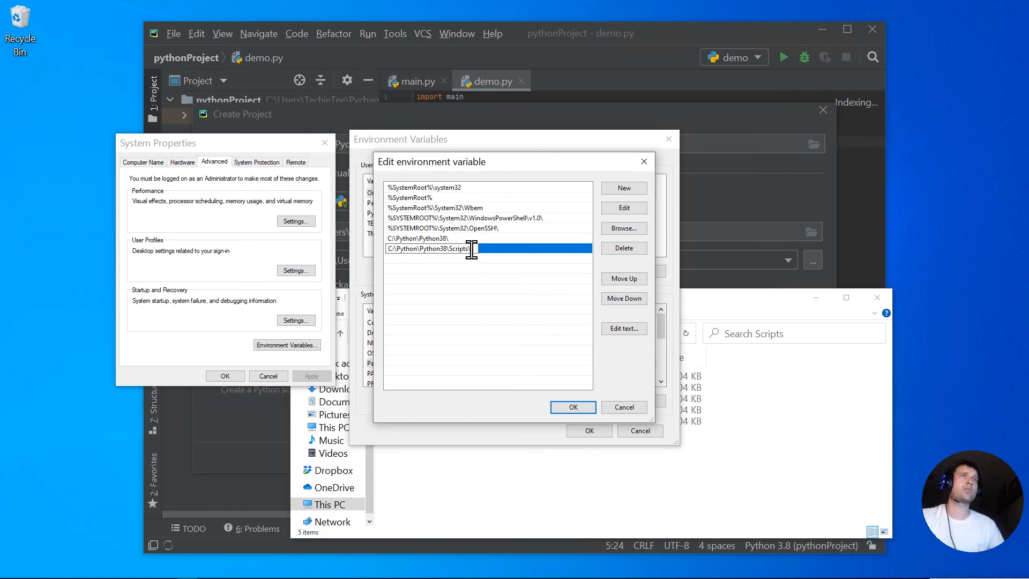
{"action": "left_click", "coordinate": [574, 406]}
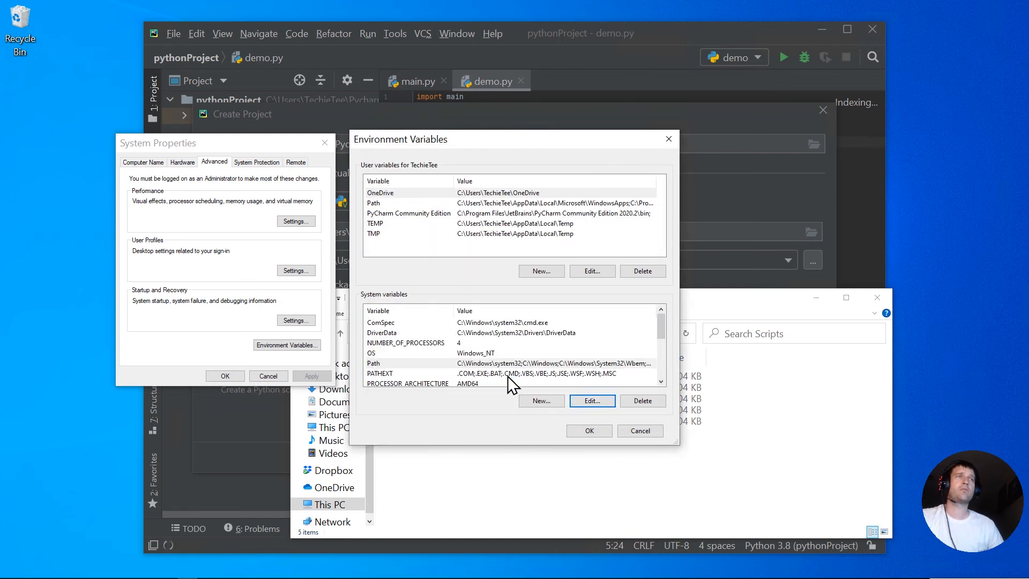
Save the environment variable changes, accept System Properties and close the Scripts folder window
{"action": "left_click", "coordinate": [589, 431]}
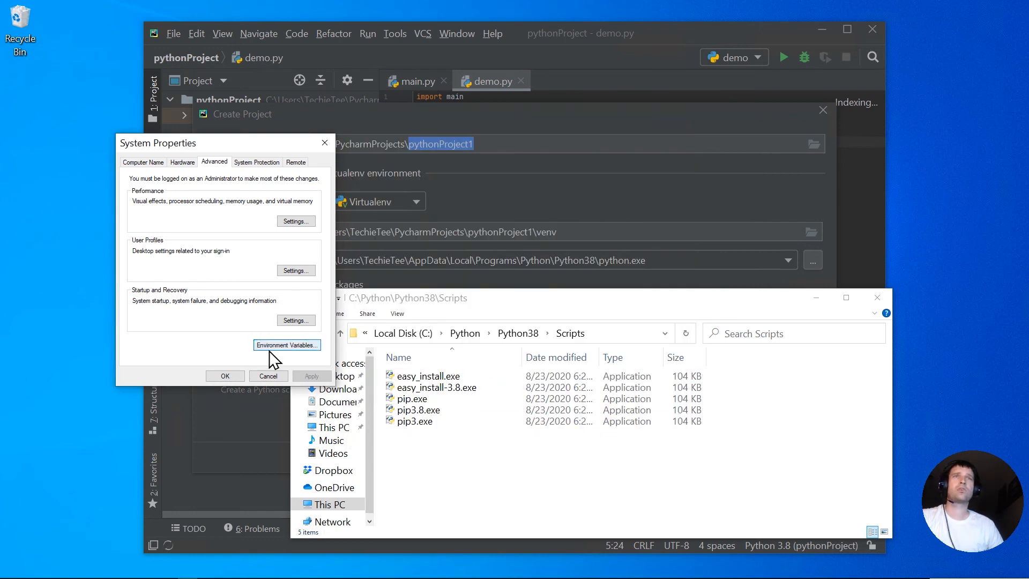
{"action": "left_click", "coordinate": [225, 374]}
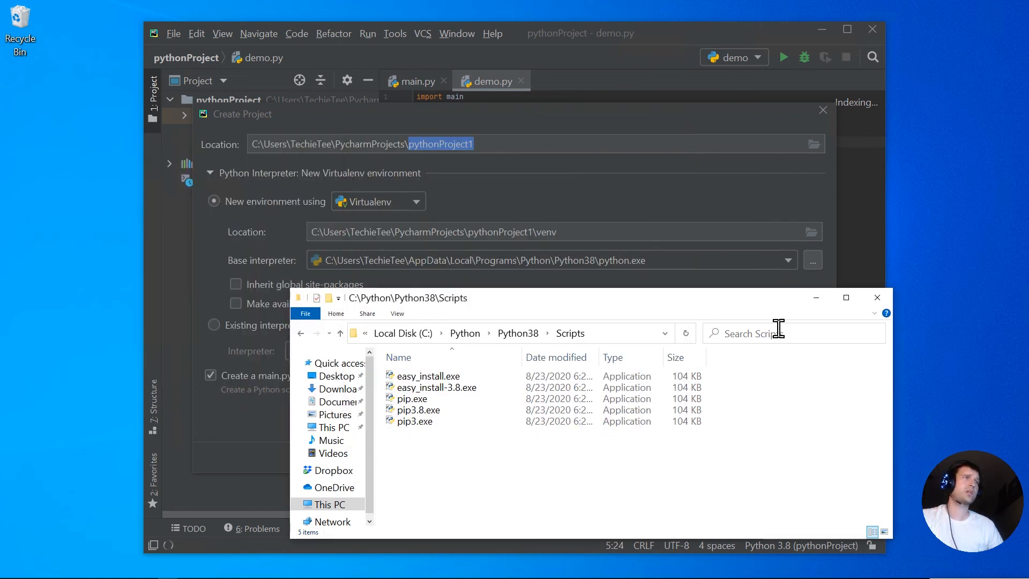
{"action": "left_click", "coordinate": [876, 298]}
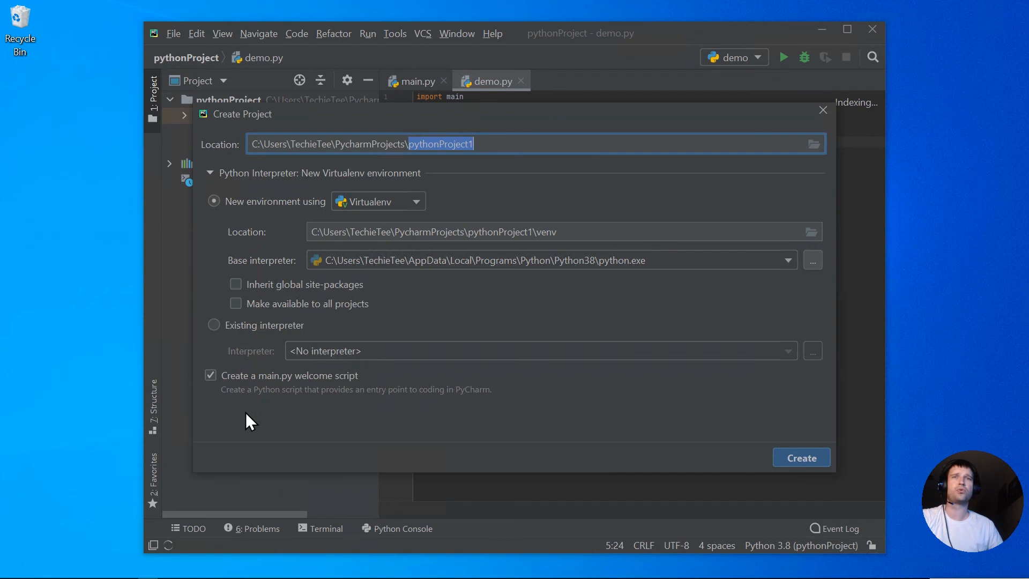
Search Windows for "cmd", open a new Command Prompt and run python from the default user folder
{"action": "mouse_move", "coordinate": [34, 574]}
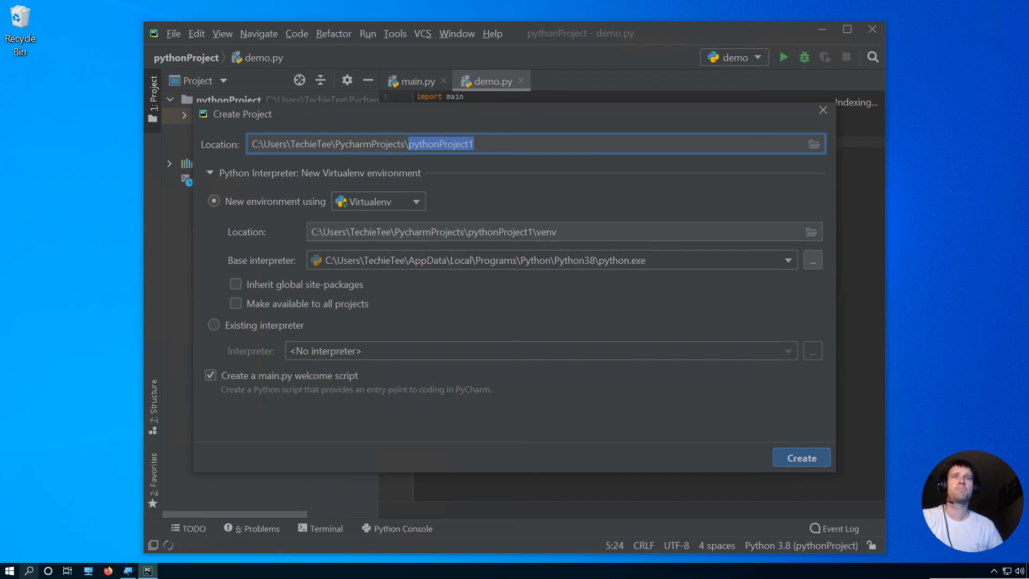
{"action": "left_click", "coordinate": [31, 571]}
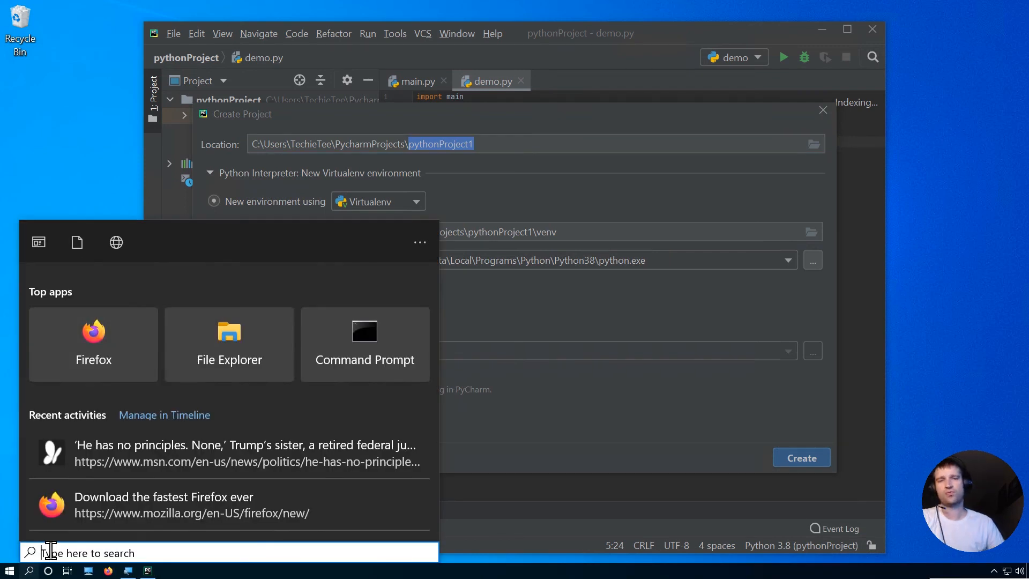
{"action": "type", "text": "cmd"}
{"action": "key", "text": "Return"}
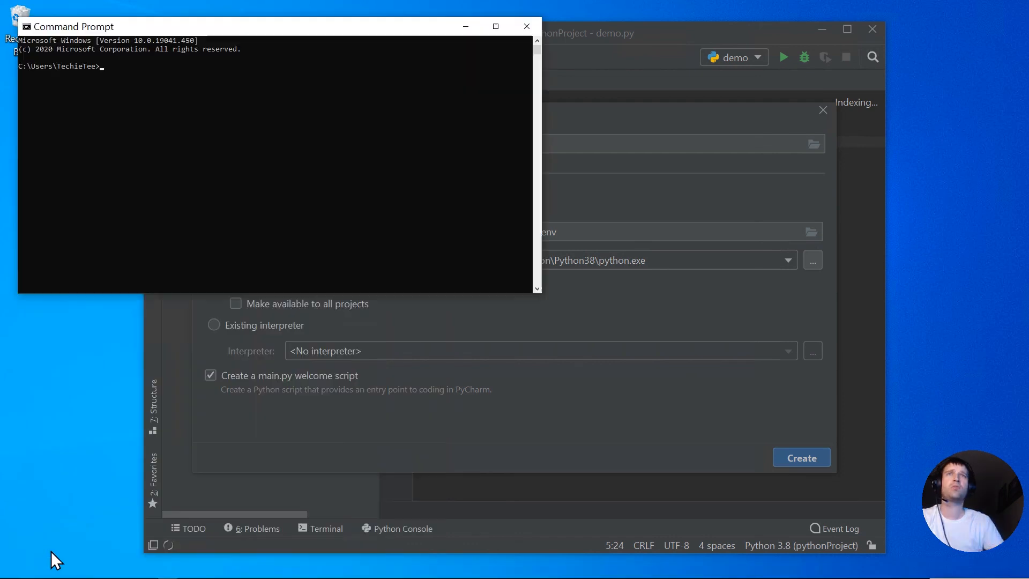
{"action": "left_click", "coordinate": [226, 170]}
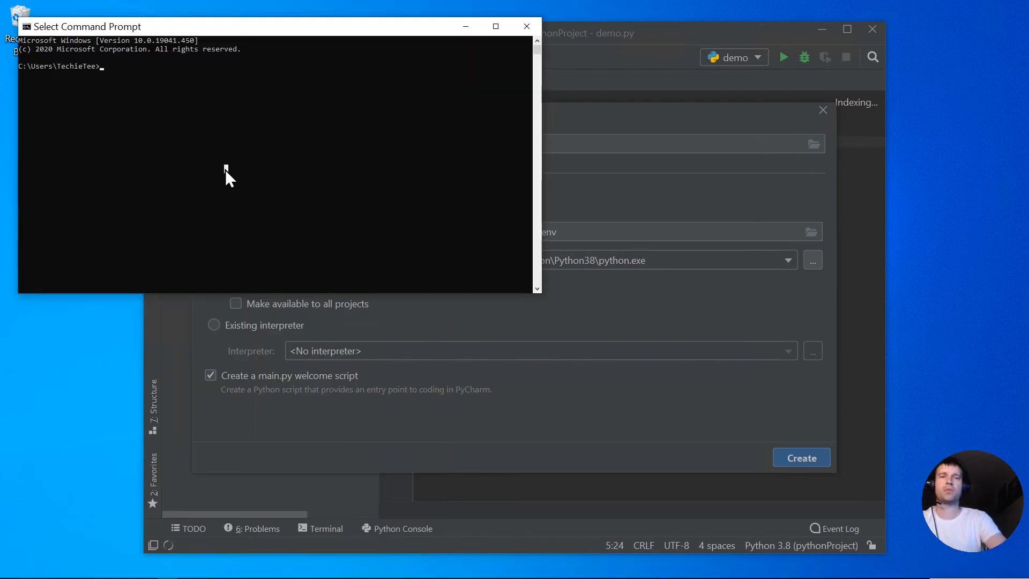
{"action": "type", "text": "python"}
{"action": "key", "text": "Return"}
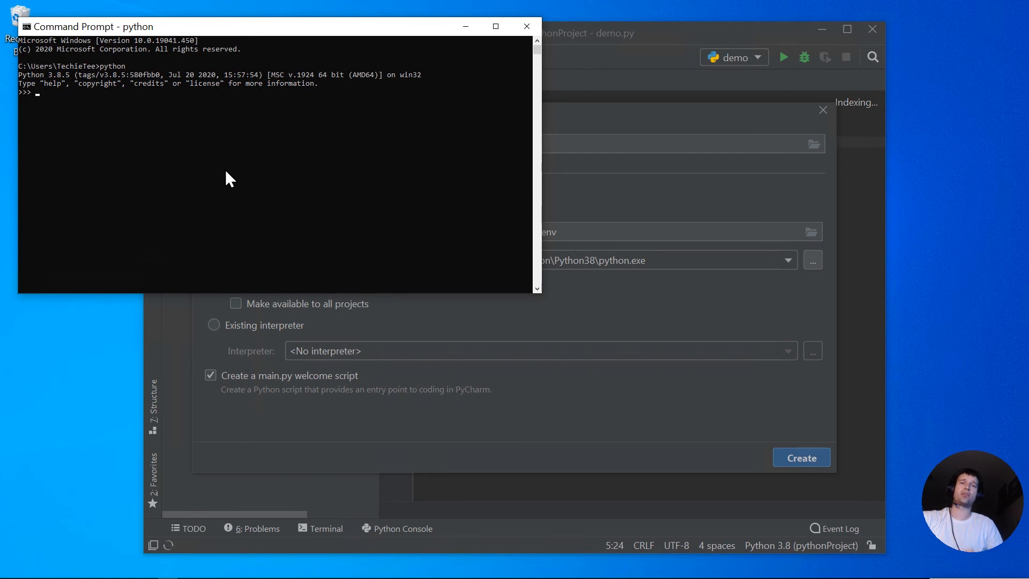
Run print("hi") at the Python prompt and close the Command Prompt window
{"action": "type", "text": "print"}
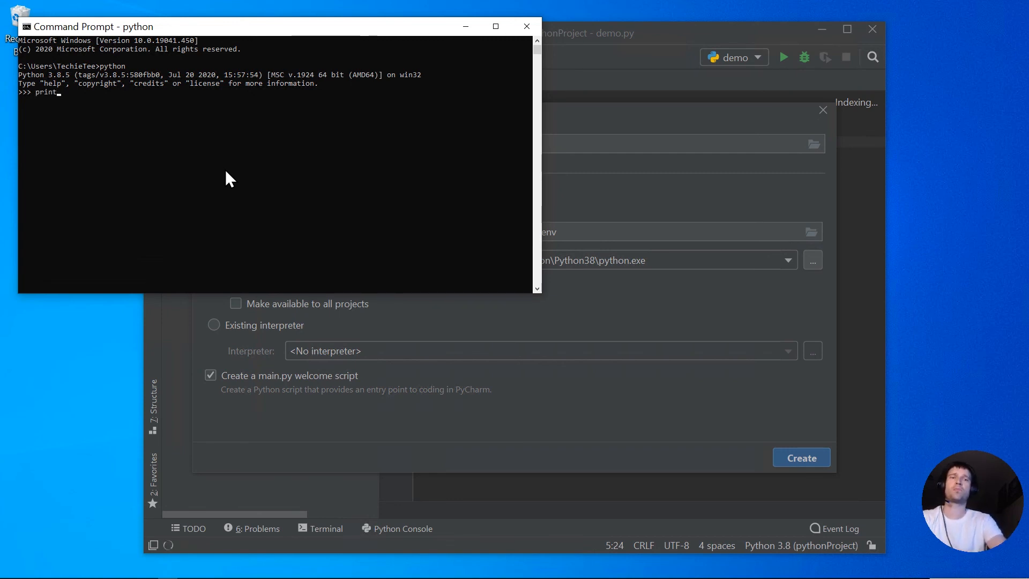
{"action": "type", "text": "("}
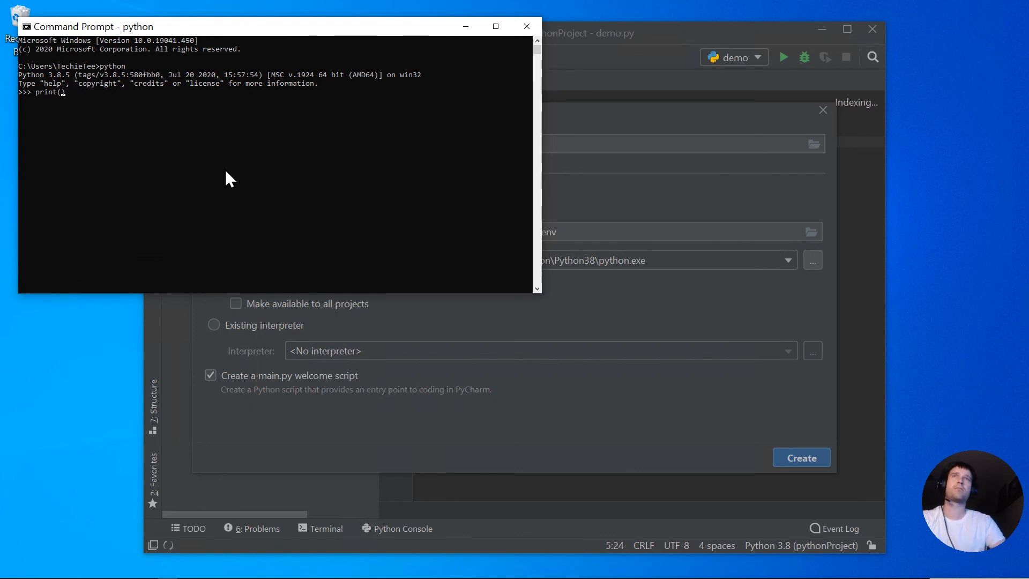
{"action": "type", "text": "hi"}
{"action": "key", "text": "BackSpace"}
{"action": "key", "text": "BackSpace"}
{"action": "type", "text": "\"hi\")"}
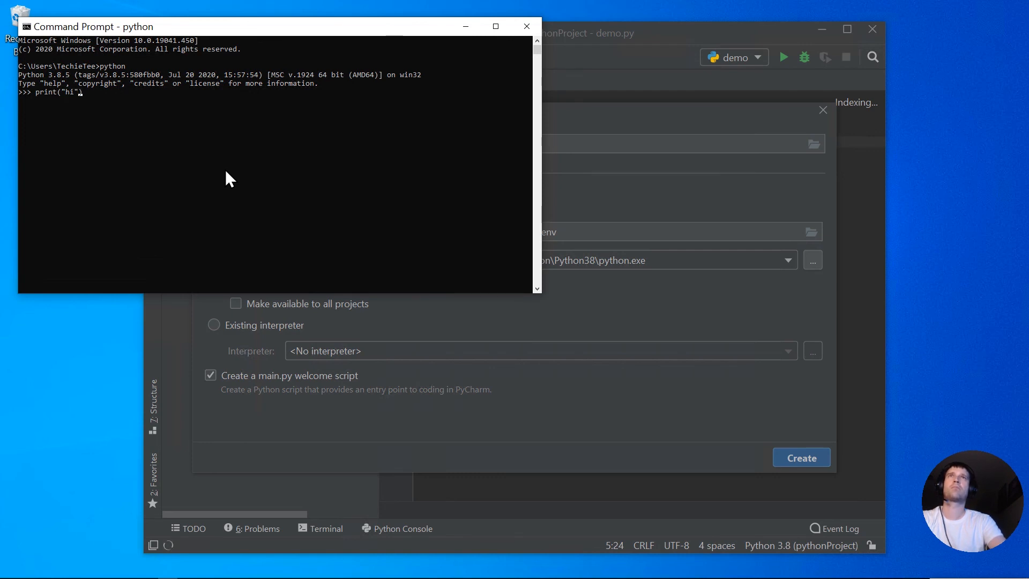
{"action": "key", "text": "Return"}
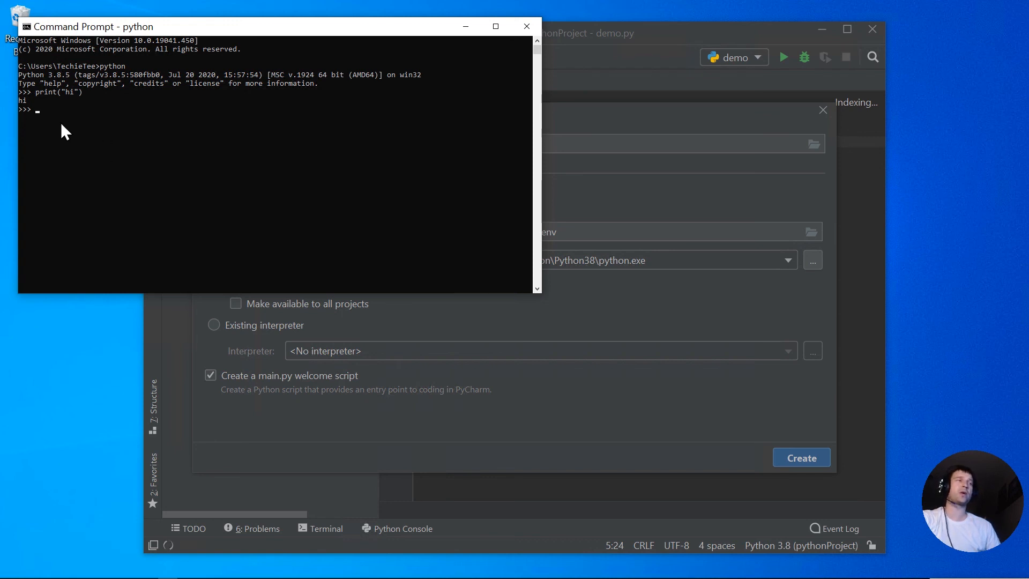
{"action": "double_click", "coordinate": [103, 66]}
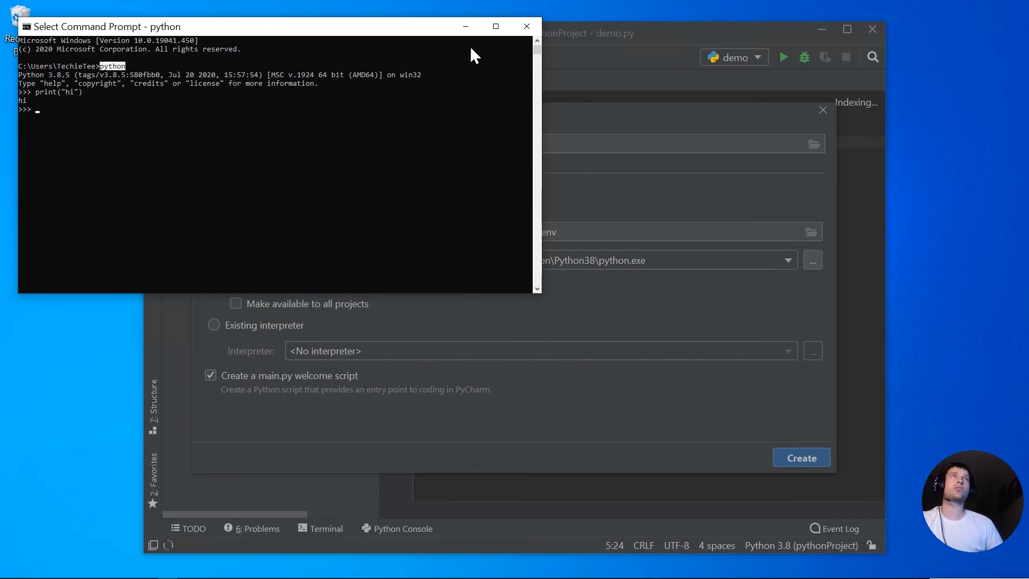
{"action": "left_click", "coordinate": [527, 31]}
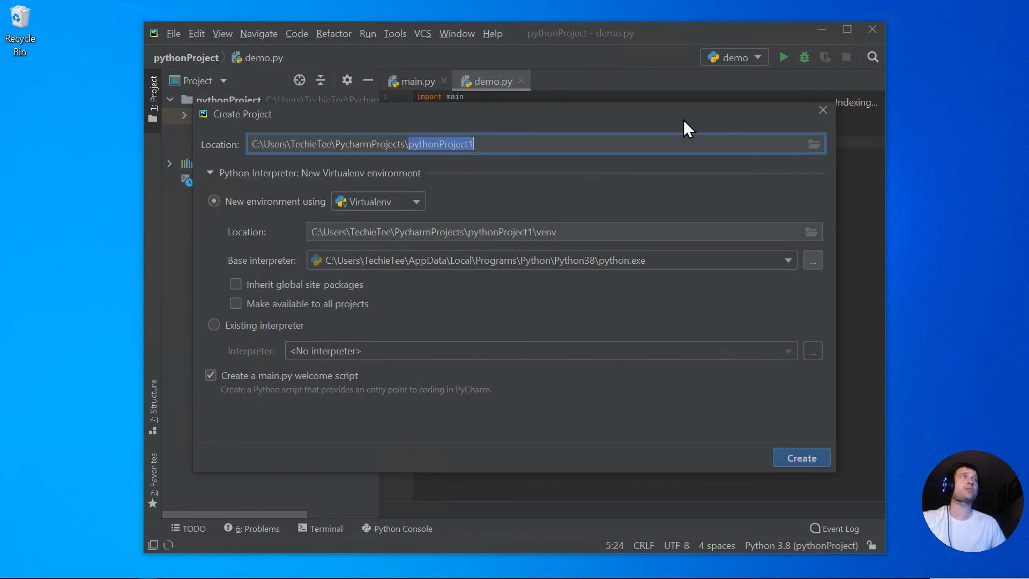
Cancel the new project creation, exit PyCharm and relaunch it from its desktop shortcut
{"action": "left_click", "coordinate": [821, 109]}
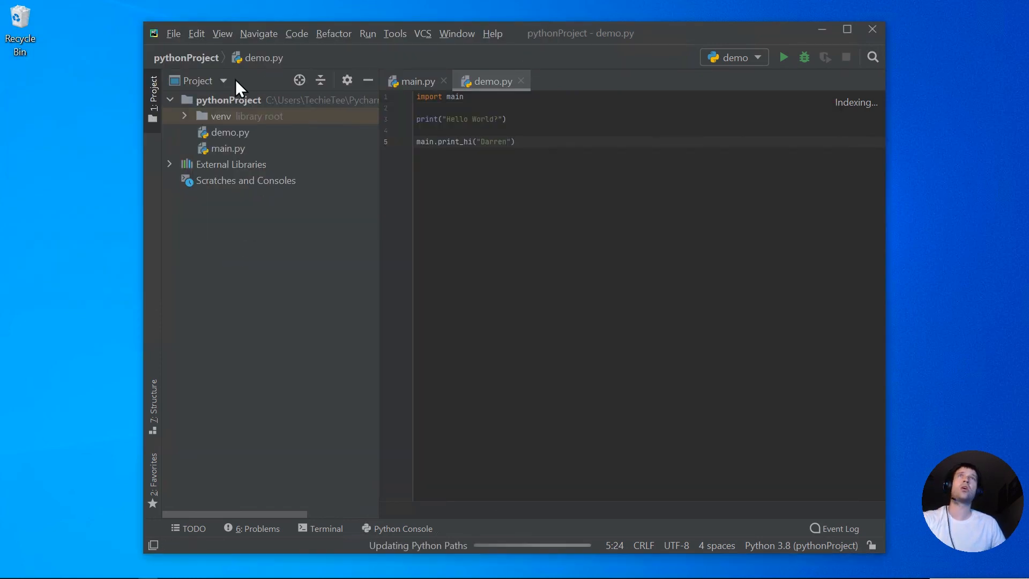
{"action": "left_click", "coordinate": [872, 28]}
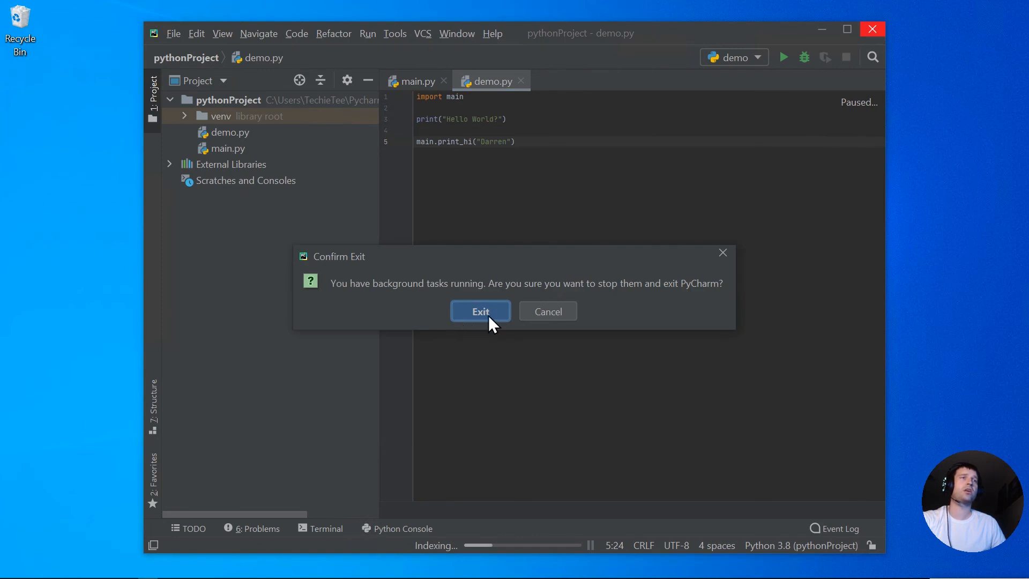
{"action": "left_click", "coordinate": [537, 309]}
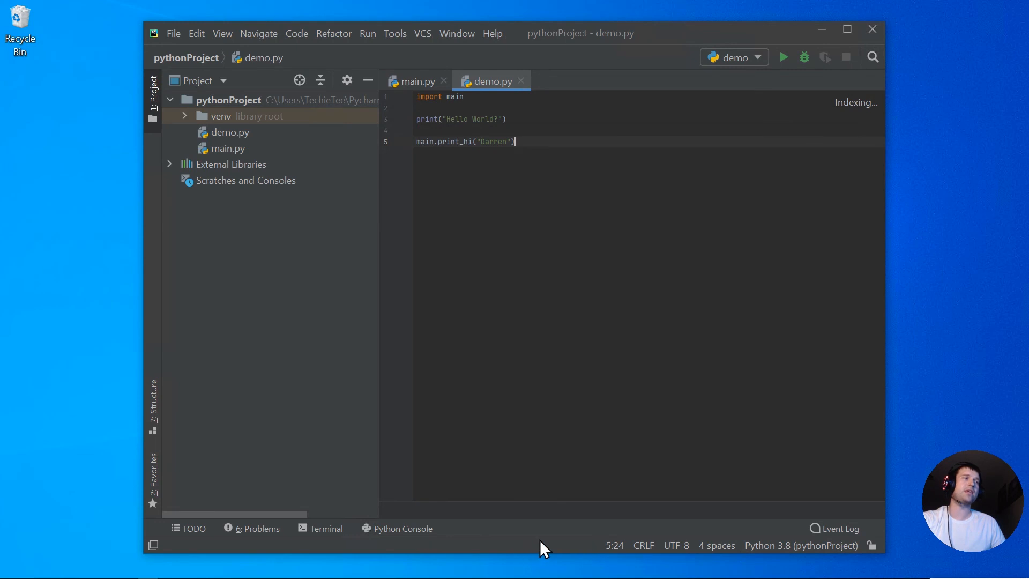
{"action": "left_click", "coordinate": [871, 29]}
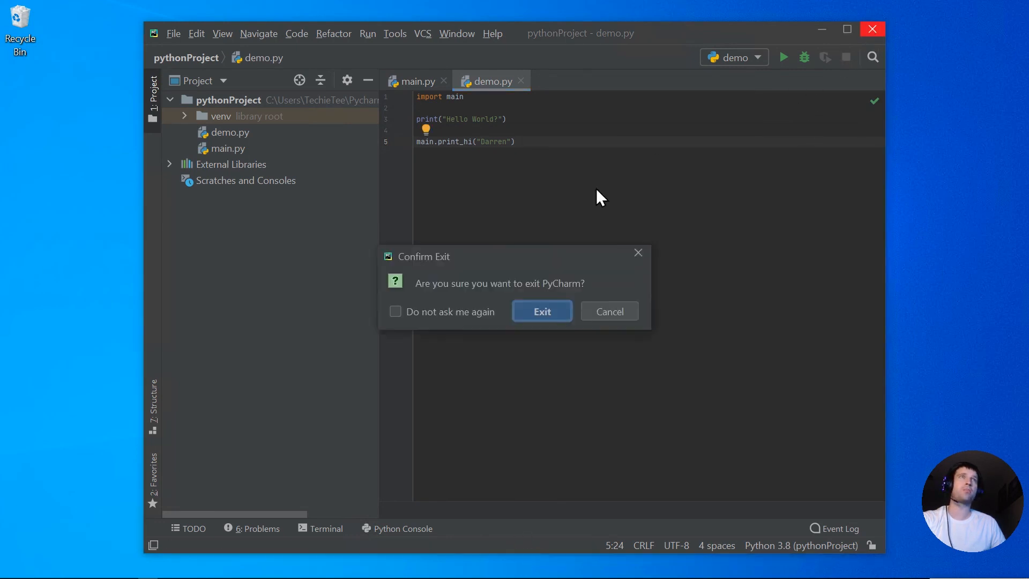
{"action": "left_click", "coordinate": [537, 310]}
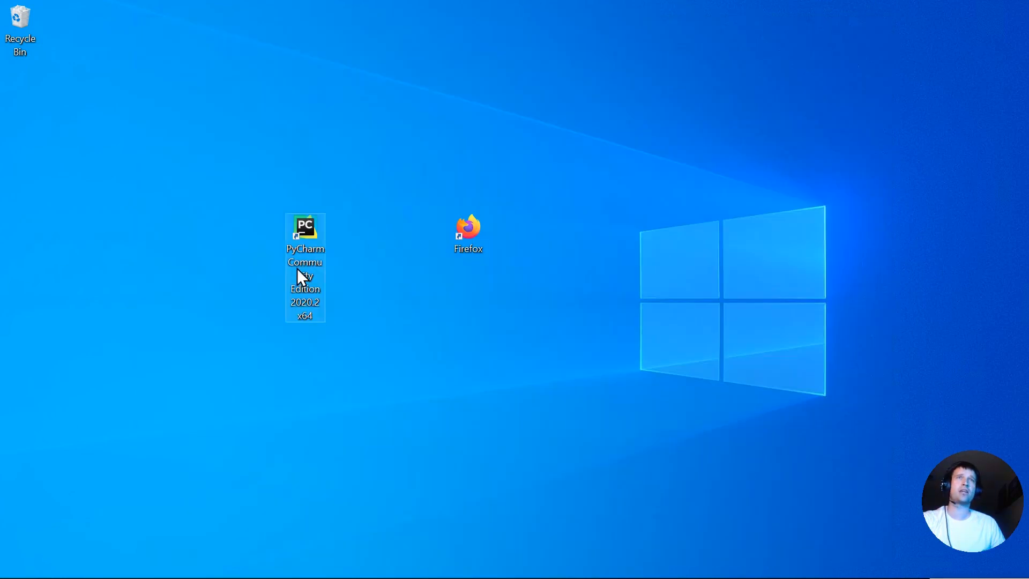
{"action": "double_click", "coordinate": [301, 232]}
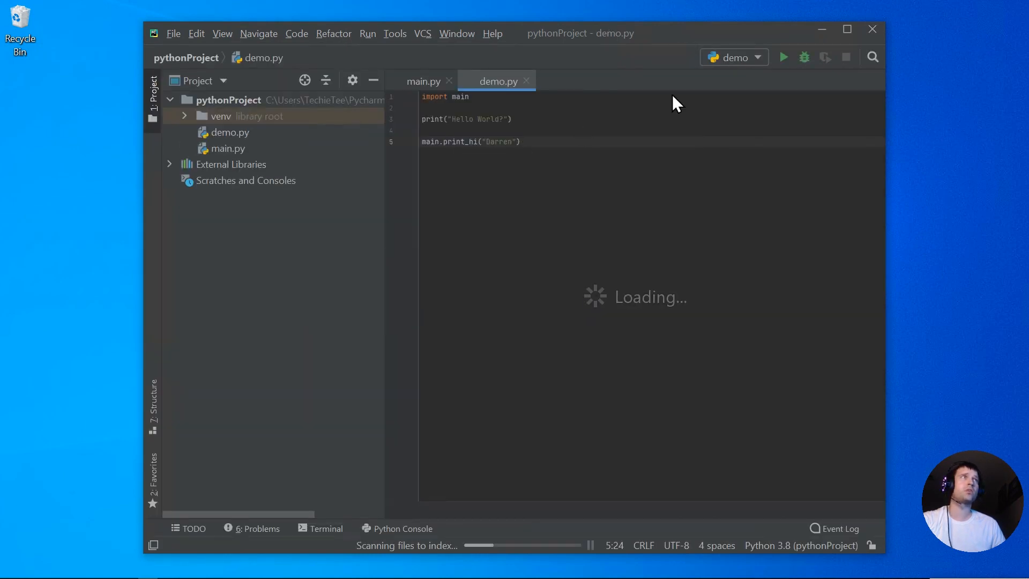
Run the demo script and examine the python.exe path named in the run output
{"action": "left_click", "coordinate": [785, 54]}
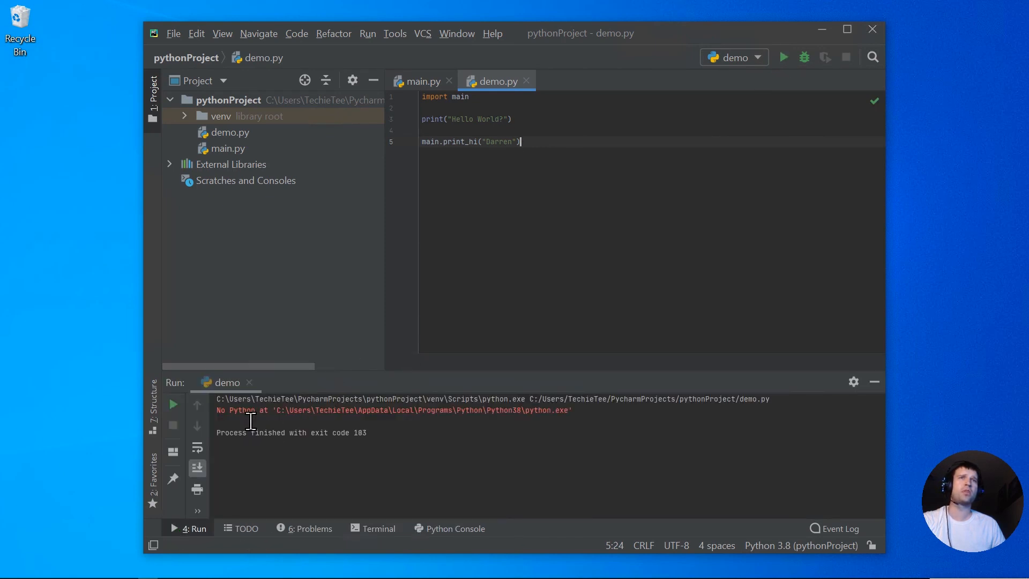
{"action": "left_click_drag", "start_coordinate": [277, 410], "coordinate": [569, 411]}
{"action": "left_click", "coordinate": [430, 291]}
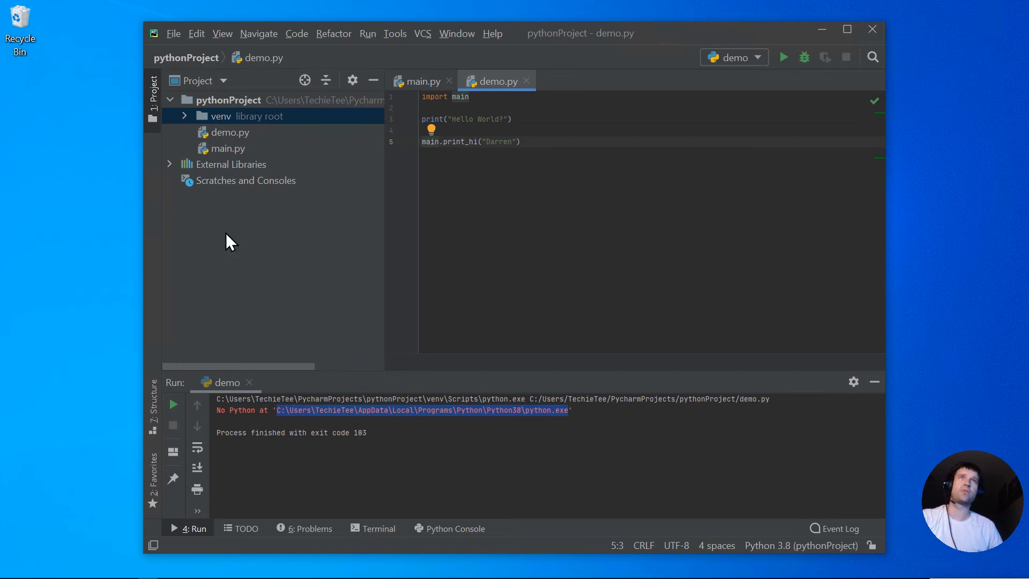
Delete the venv directory from pythonProject, including all its files and subdirectories
{"action": "right_click", "coordinate": [209, 120]}
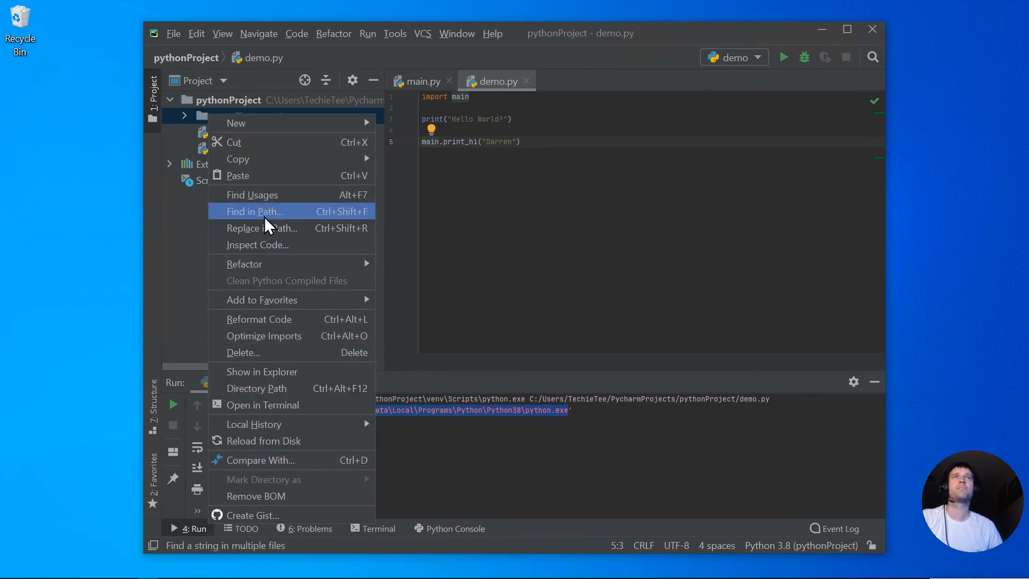
{"action": "left_click", "coordinate": [242, 352]}
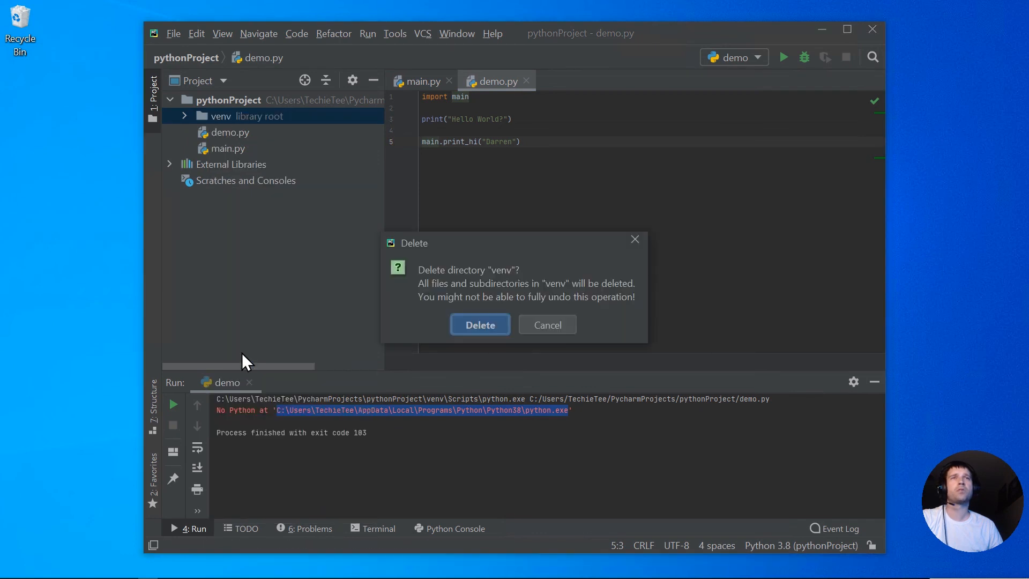
{"action": "left_click", "coordinate": [479, 324]}
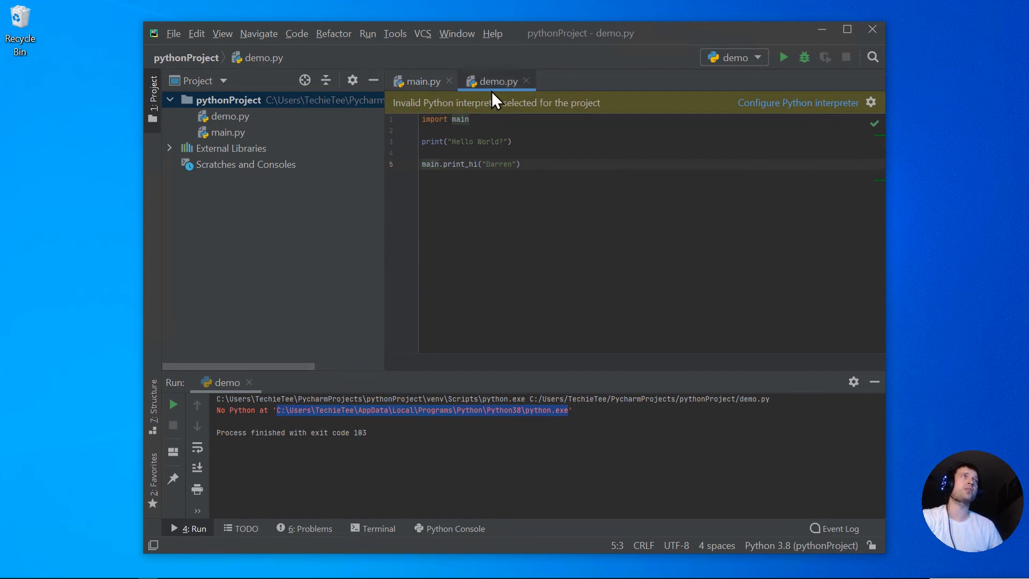
Add a new Virtualenv interpreter in pythonProject's venv folder with C:\Python\Python38\python.exe as the base interpreter
{"action": "left_click", "coordinate": [795, 107]}
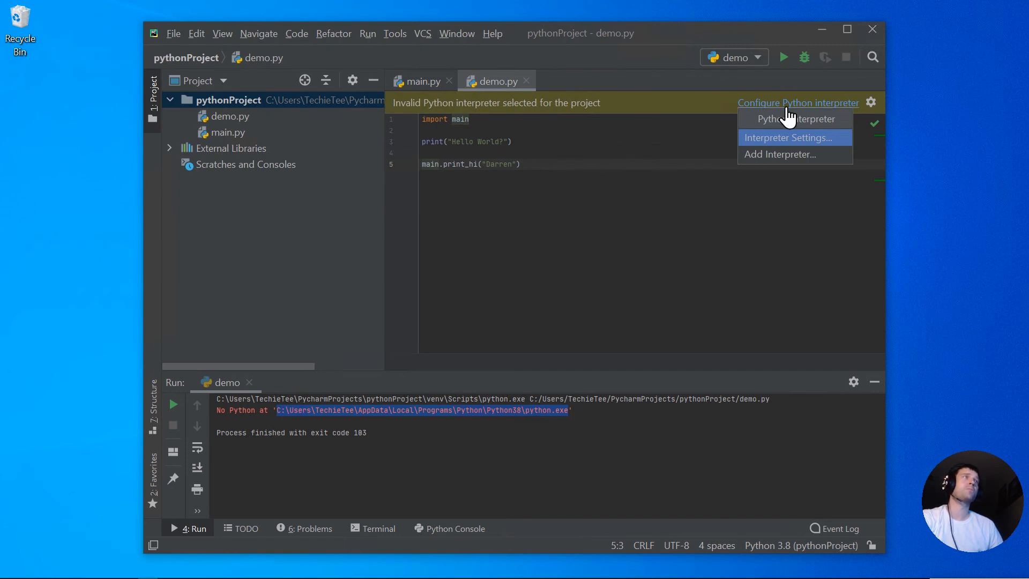
{"action": "left_click", "coordinate": [782, 155]}
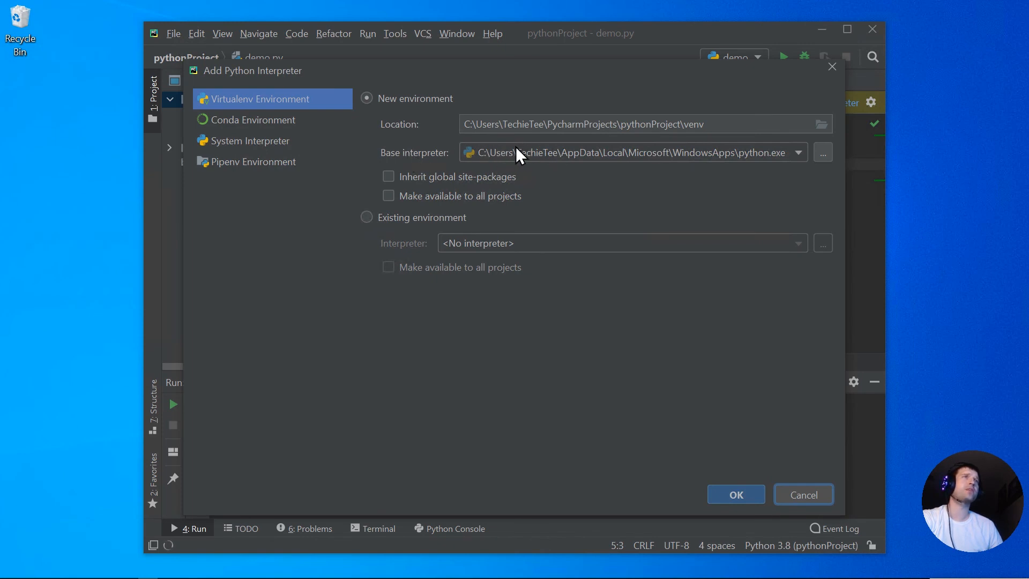
{"action": "left_click", "coordinate": [821, 152]}
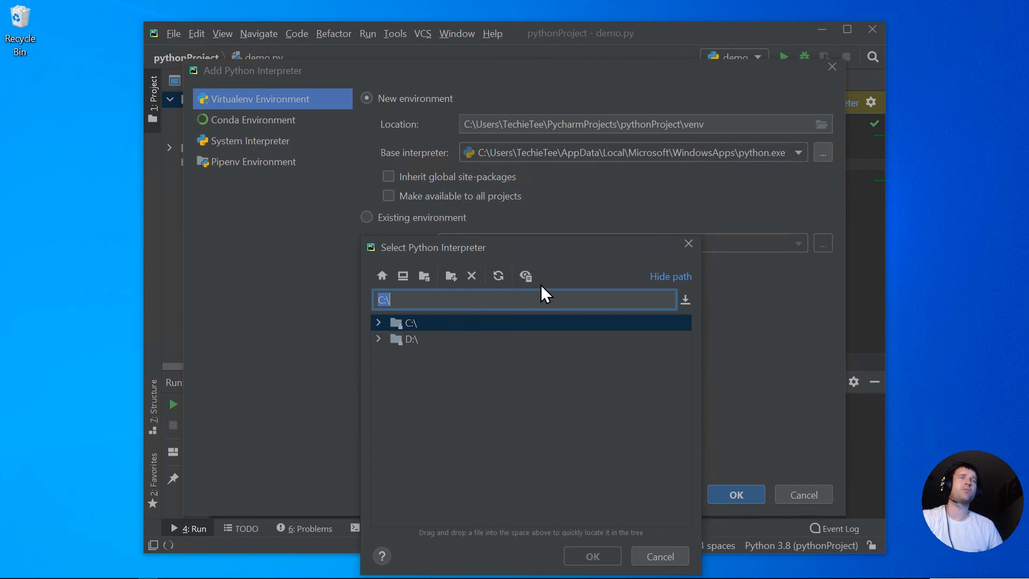
{"action": "left_click", "coordinate": [378, 322]}
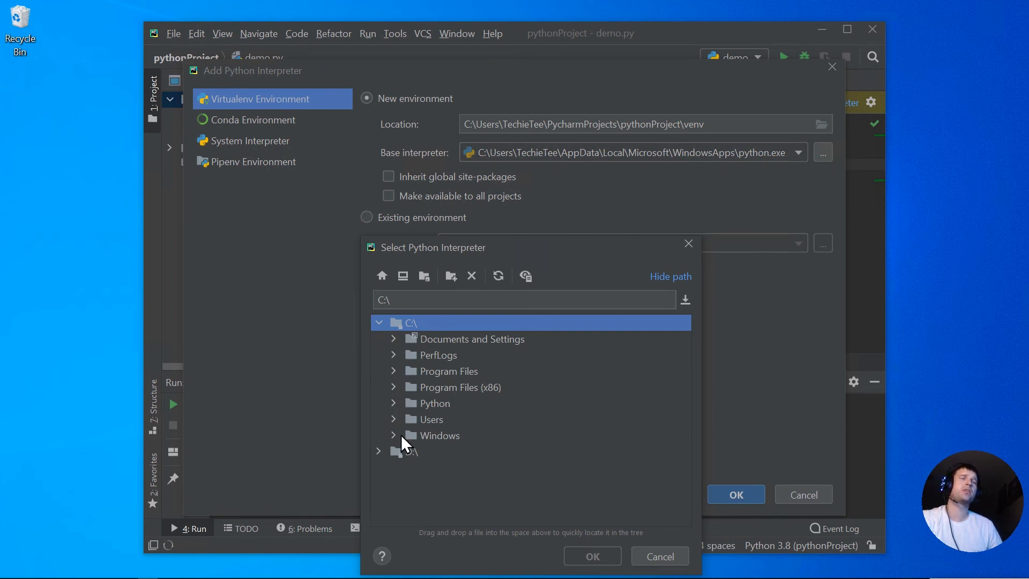
{"action": "left_click", "coordinate": [377, 451]}
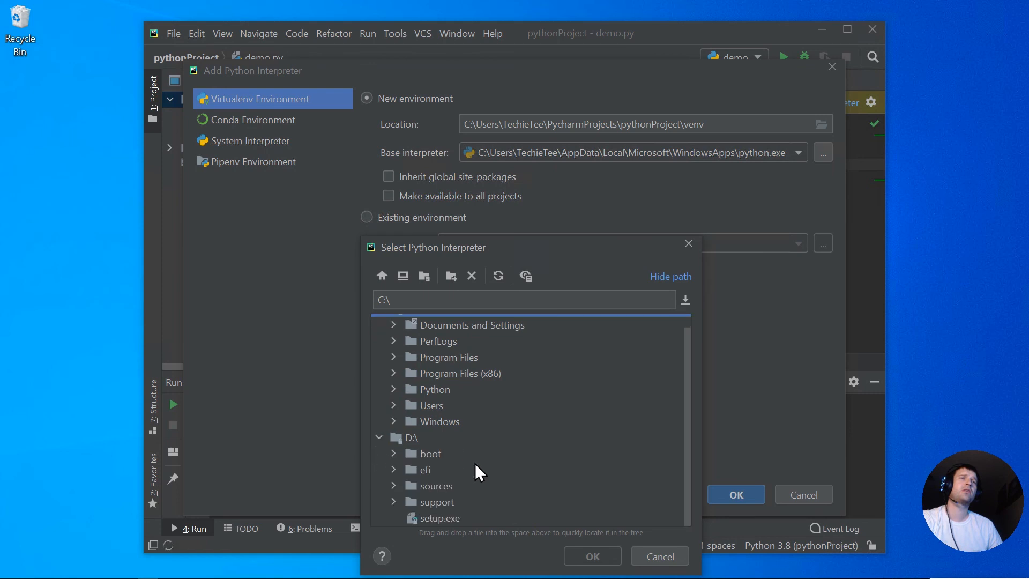
{"action": "left_click", "coordinate": [381, 435]}
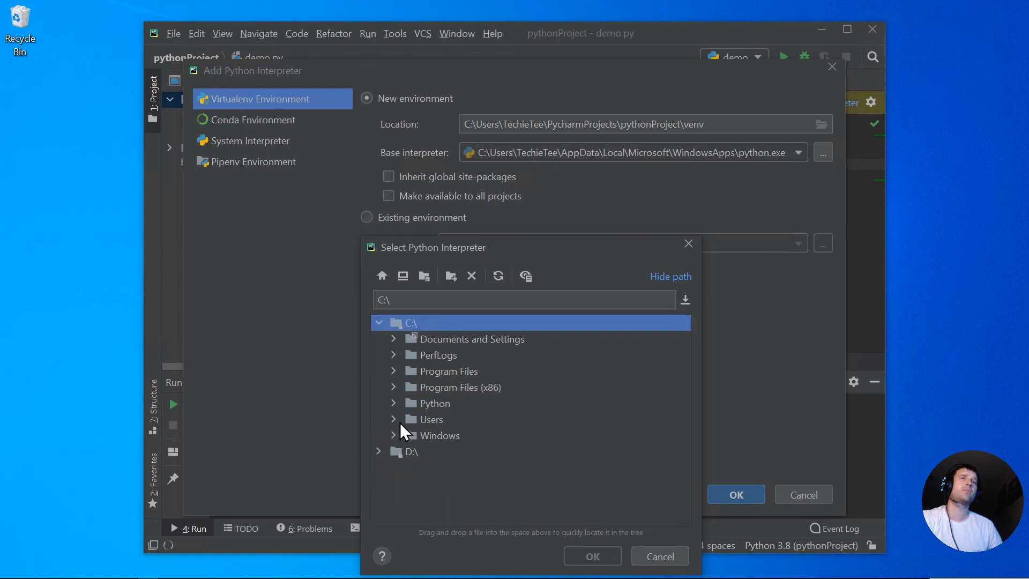
{"action": "left_click", "coordinate": [393, 403]}
{"action": "scroll", "coordinate": [435, 426], "scroll_direction": "down", "scroll_amount": 1}
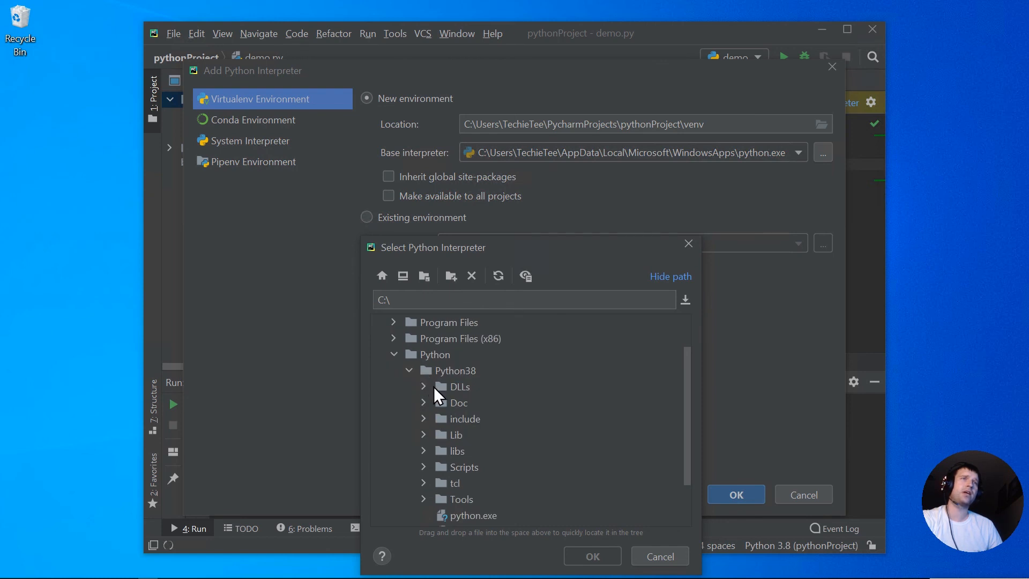
{"action": "scroll", "coordinate": [437, 415], "scroll_direction": "down", "scroll_amount": 2}
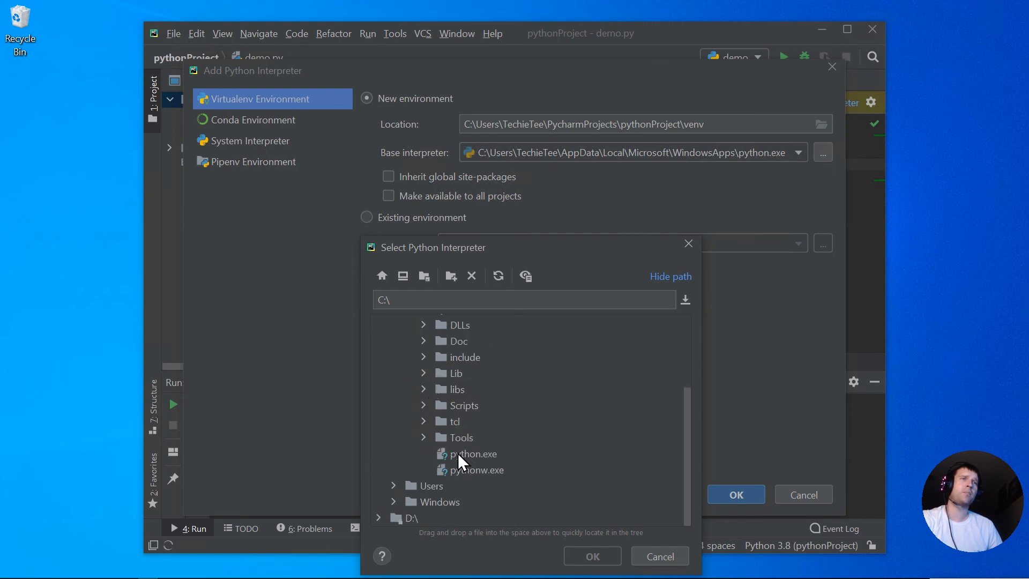
{"action": "left_click", "coordinate": [461, 453]}
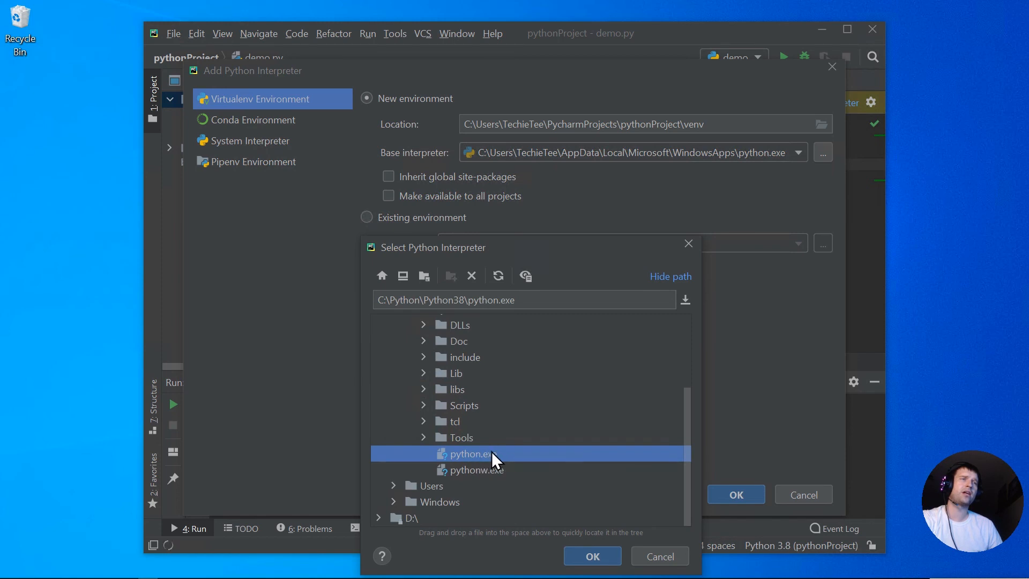
{"action": "left_click", "coordinate": [587, 554]}
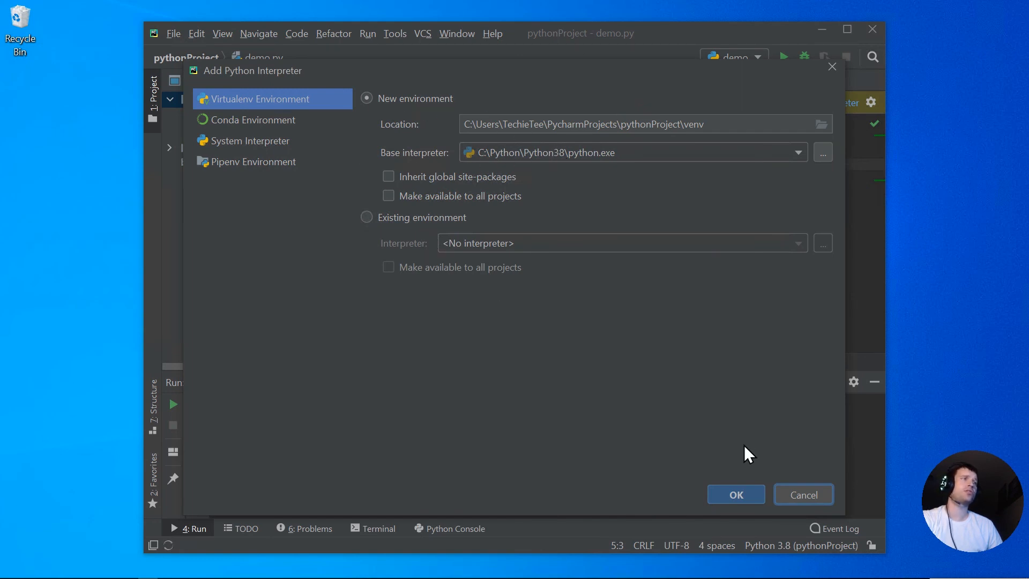
{"action": "left_click", "coordinate": [736, 493]}
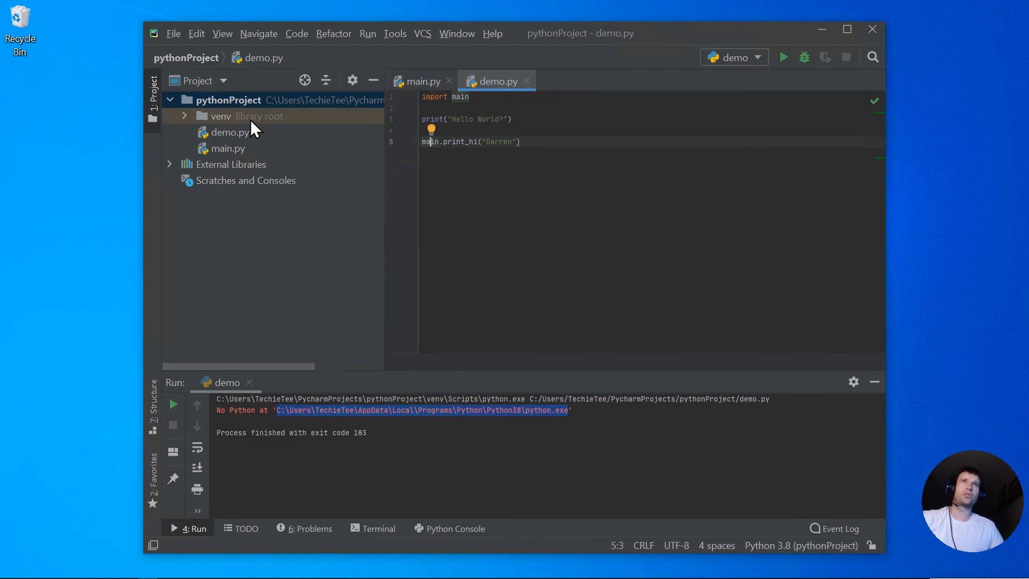
Run the demo script again and inspect its output and the recreated venv folder in the project tree
{"action": "left_click", "coordinate": [782, 57]}
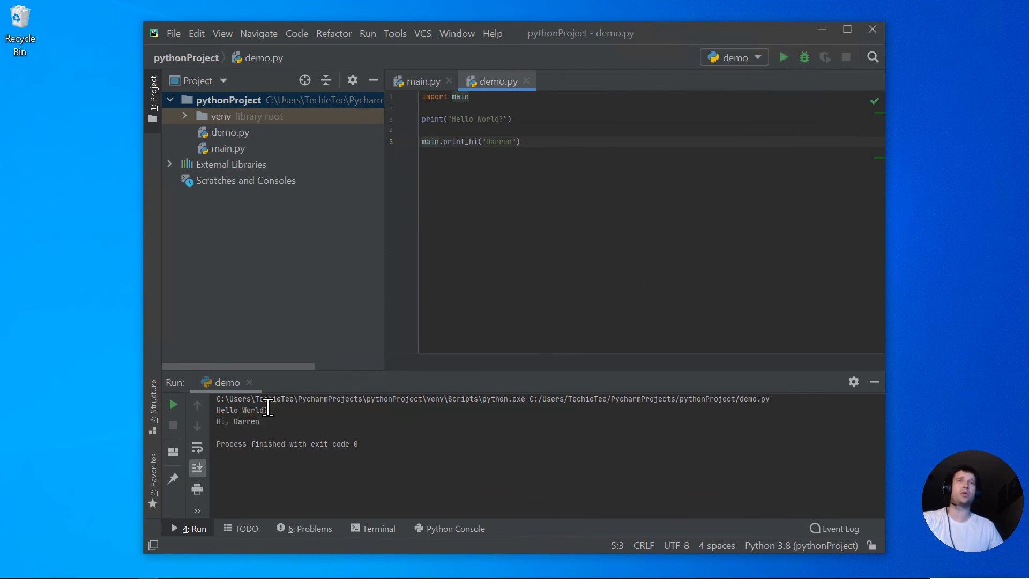
{"action": "left_click_drag", "start_coordinate": [269, 421], "coordinate": [211, 410]}
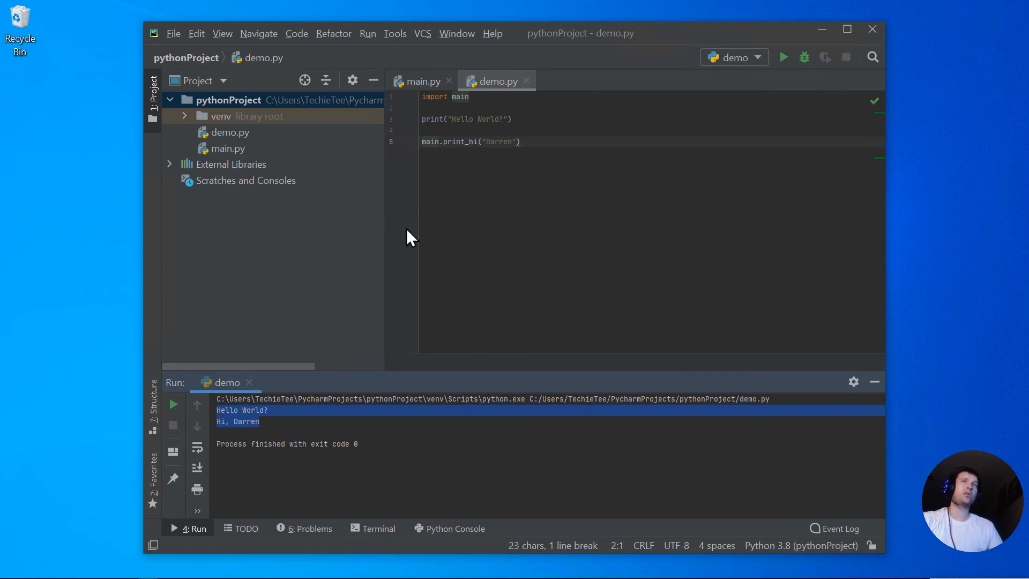
{"action": "left_click", "coordinate": [307, 242]}
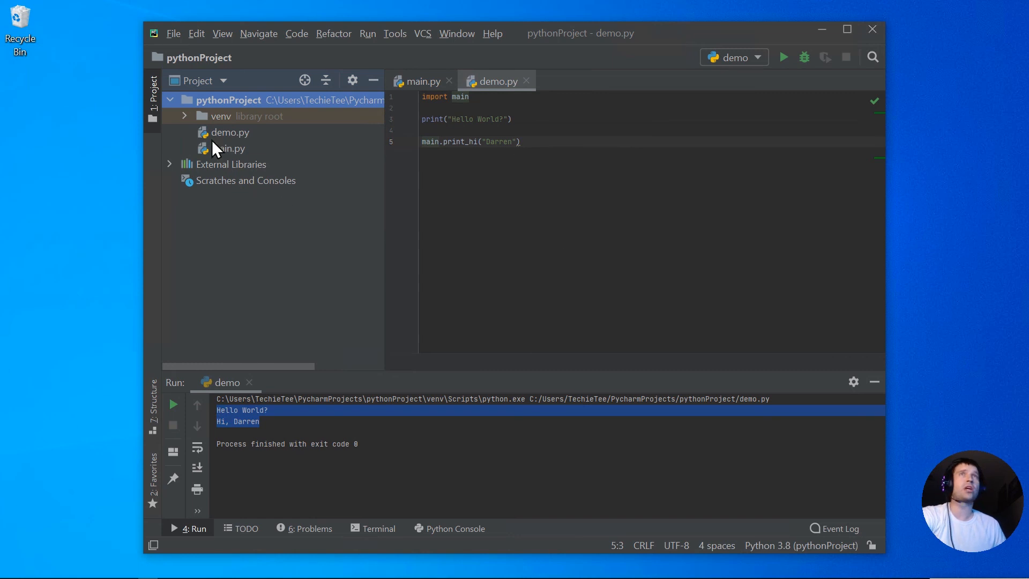
{"action": "left_click", "coordinate": [182, 118]}
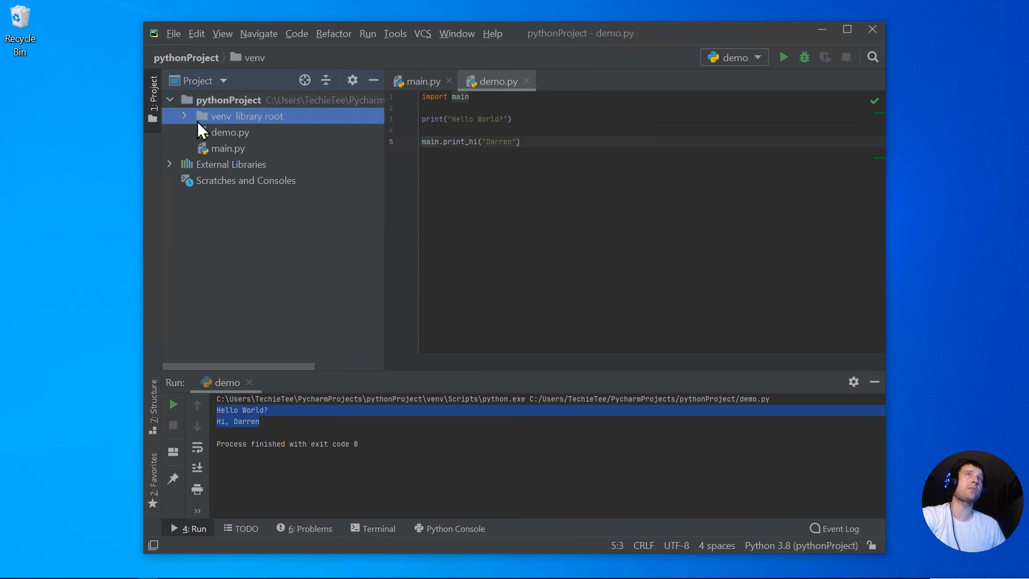
{"action": "left_click", "coordinate": [600, 225]}
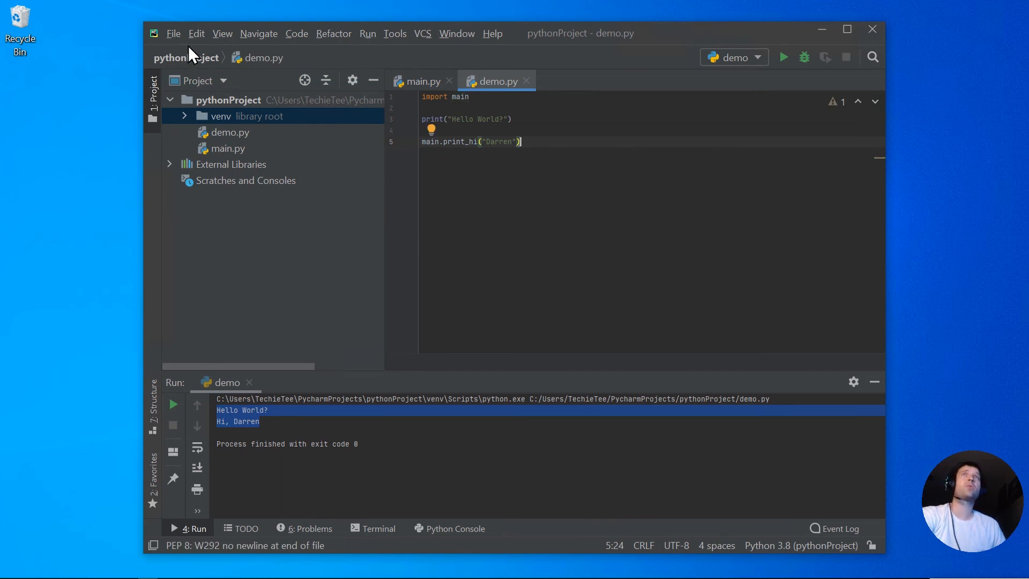
Review the base interpreter offered for a new project, cancel the project creation and exit PyCharm
{"action": "left_click", "coordinate": [172, 33]}
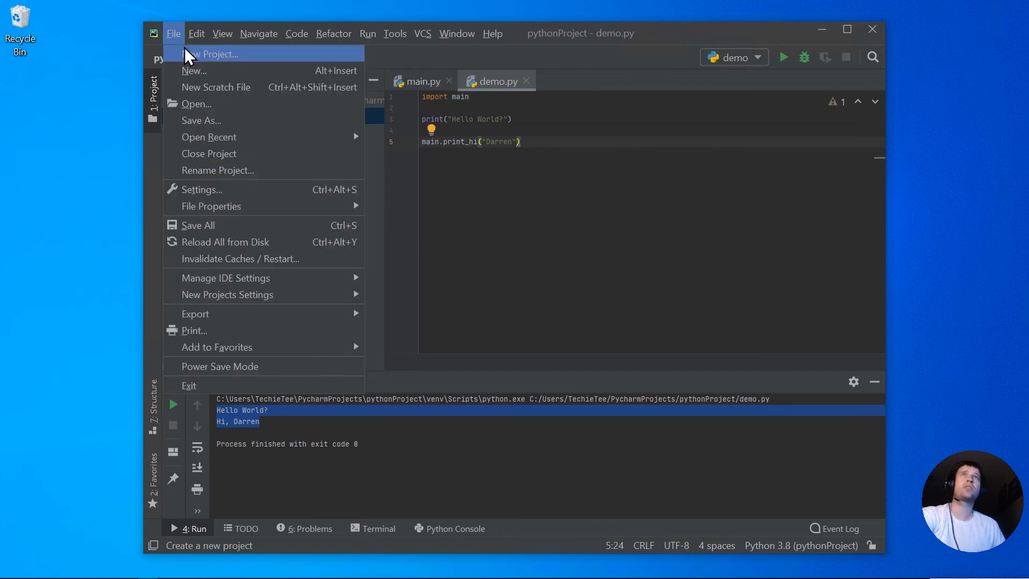
{"action": "left_click", "coordinate": [184, 48]}
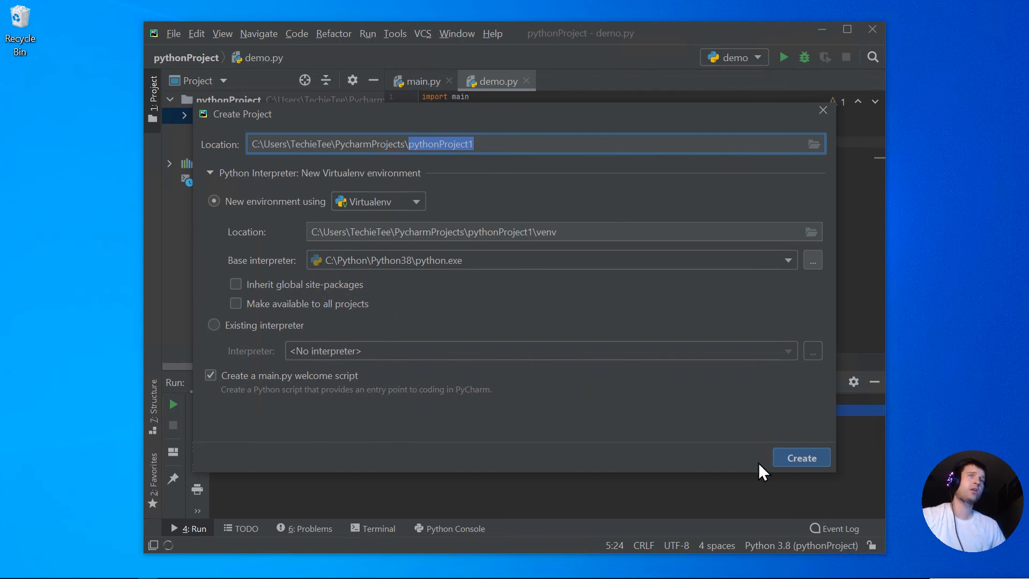
{"action": "left_click", "coordinate": [822, 111]}
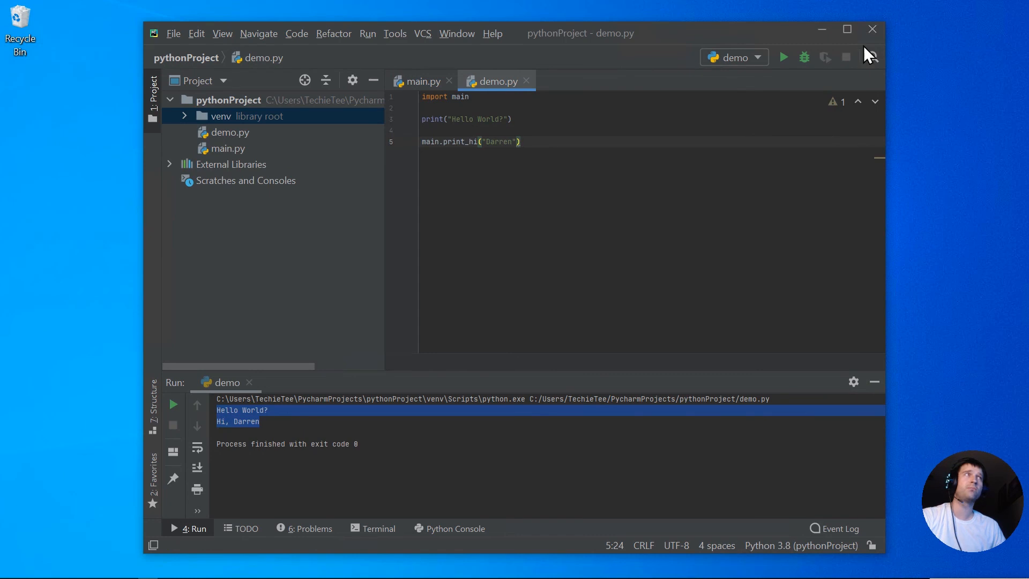
{"action": "left_click", "coordinate": [871, 25]}
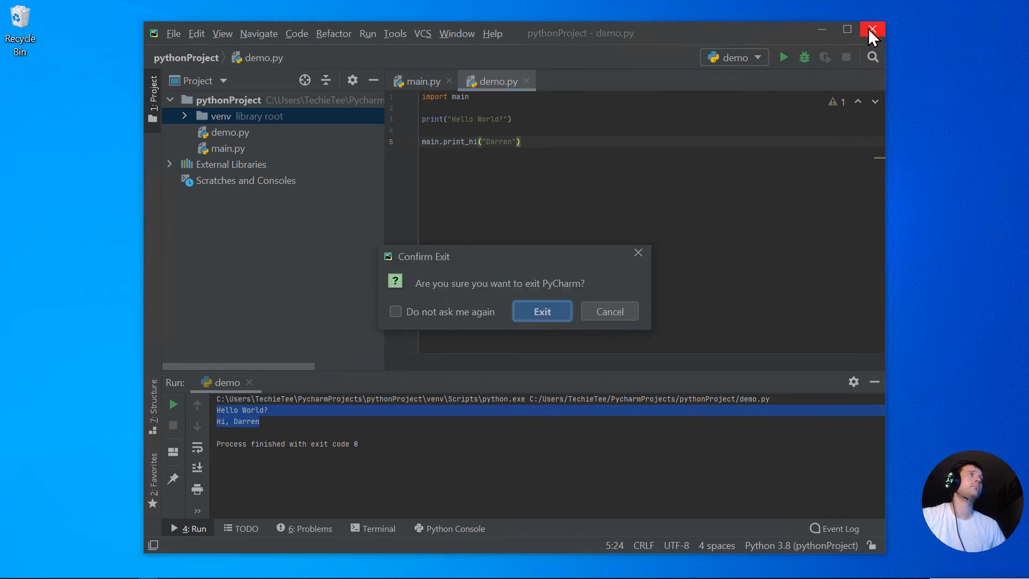
{"action": "left_click", "coordinate": [556, 308]}
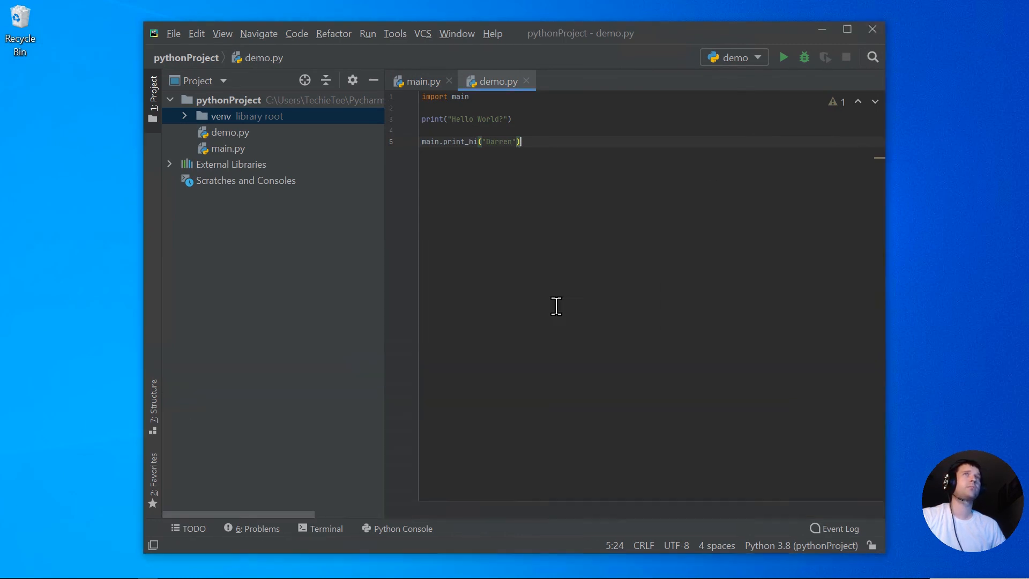